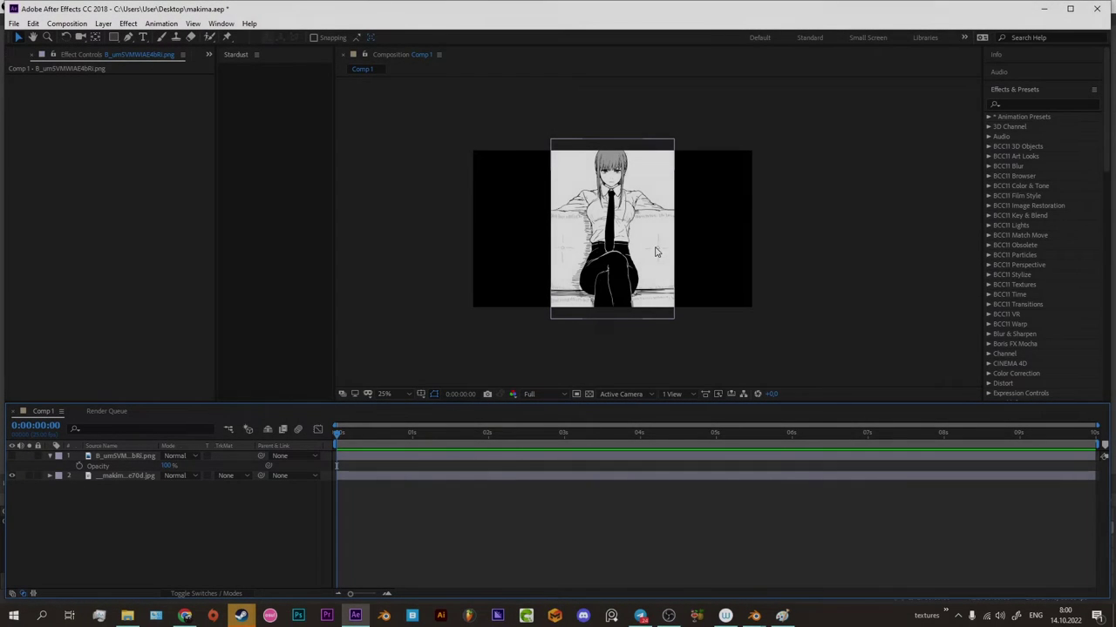
Zoom in and out on the composition and shift the view right.
{"action": "scroll", "coordinate": [656, 251], "scroll_direction": "up", "scroll_amount": 1}
{"action": "scroll", "coordinate": [650, 251], "scroll_direction": "down", "scroll_amount": 1}
{"action": "scroll", "coordinate": [637, 250], "scroll_direction": "up", "scroll_amount": 1}
{"action": "scroll", "coordinate": [637, 250], "scroll_direction": "down", "scroll_amount": 1}
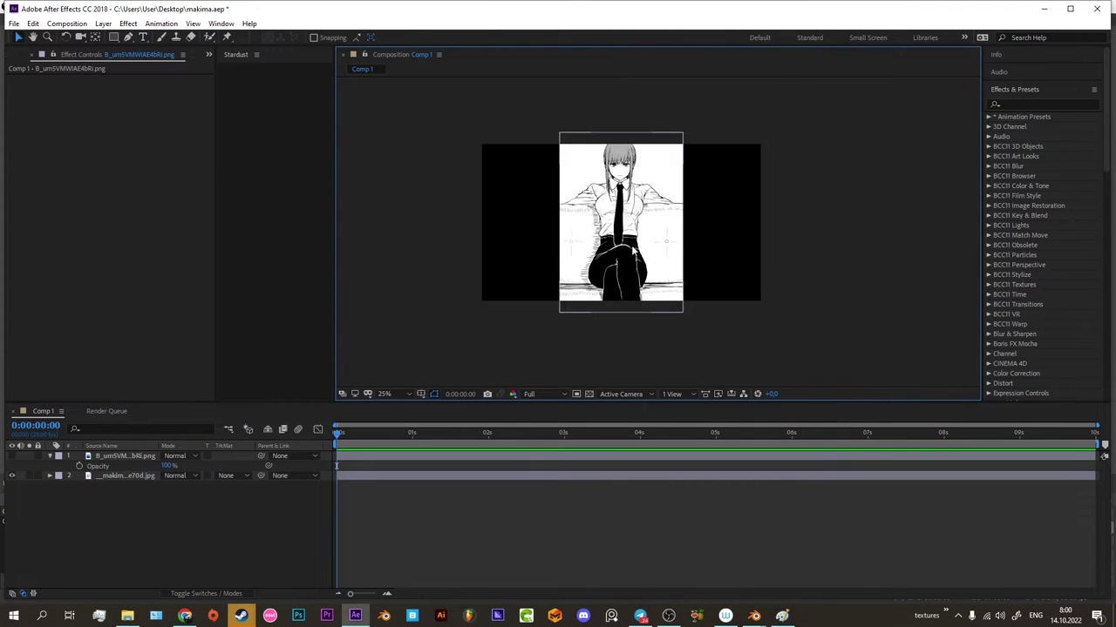
{"action": "scroll", "coordinate": [644, 254], "scroll_direction": "up", "scroll_amount": 1}
{"action": "left_click_drag", "start_coordinate": [640, 257], "coordinate": [660, 262]}
Select the manga drawing layer and nudge the view slightly right.
{"action": "scroll", "coordinate": [660, 262], "scroll_direction": "down", "scroll_amount": 1}
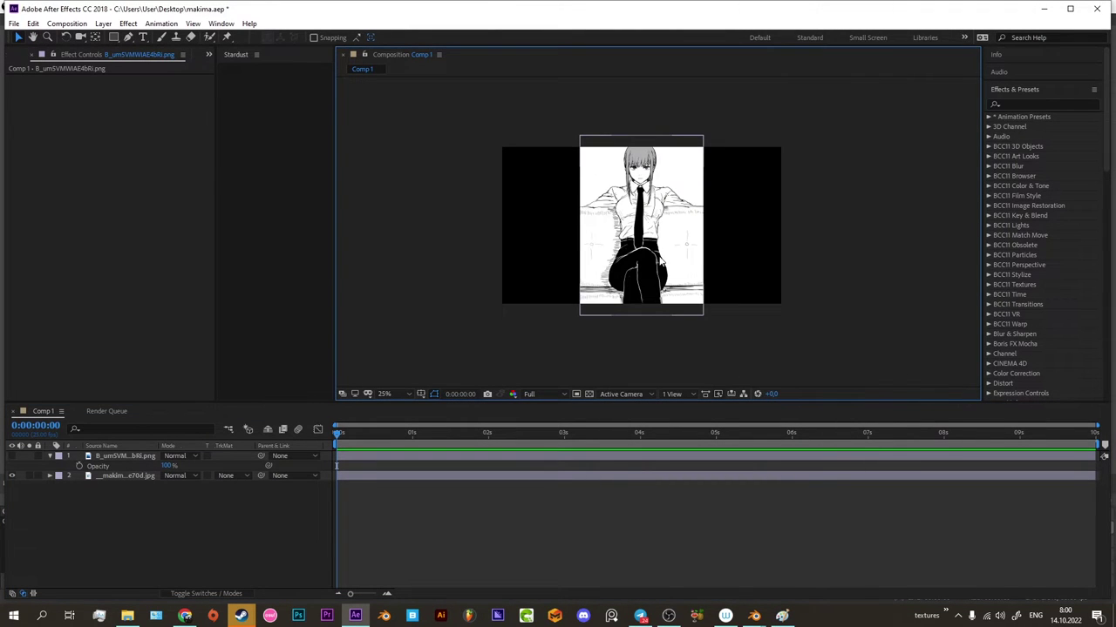
{"action": "scroll", "coordinate": [660, 261], "scroll_direction": "up", "scroll_amount": 2}
{"action": "scroll", "coordinate": [659, 261], "scroll_direction": "down", "scroll_amount": 1}
{"action": "scroll", "coordinate": [659, 262], "scroll_direction": "down", "scroll_amount": 2}
{"action": "scroll", "coordinate": [659, 261], "scroll_direction": "up", "scroll_amount": 1}
{"action": "scroll", "coordinate": [659, 261], "scroll_direction": "up", "scroll_amount": 2}
{"action": "scroll", "coordinate": [660, 262], "scroll_direction": "down", "scroll_amount": 1}
{"action": "left_click", "coordinate": [337, 475]}
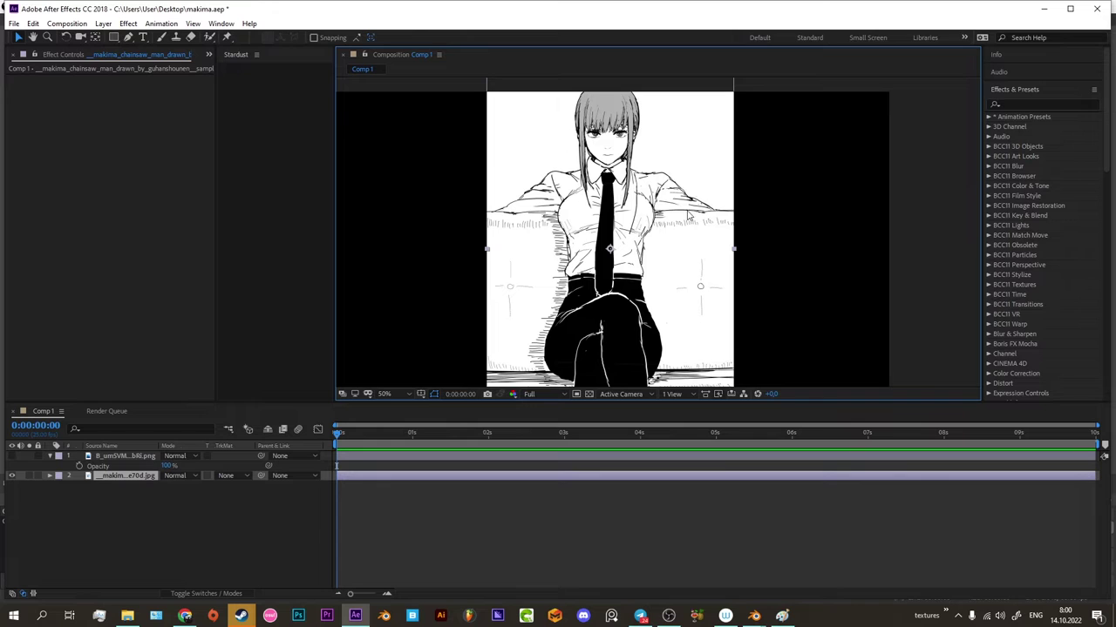
{"action": "left_click_drag", "start_coordinate": [746, 226], "coordinate": [814, 218]}
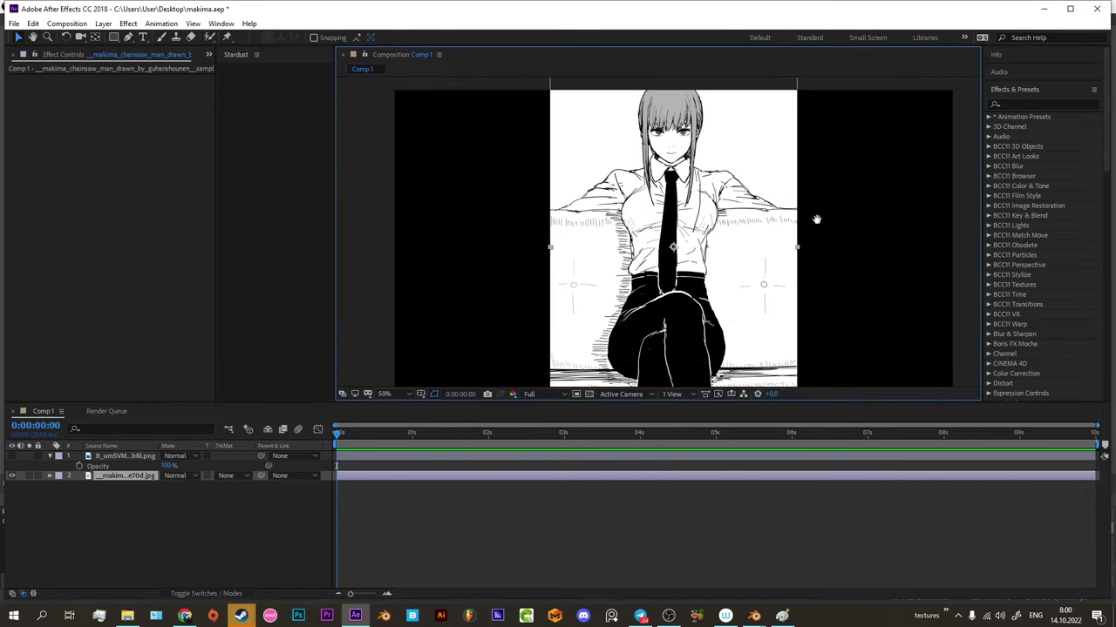
Make the sofa image layer visible and apply the Black & White effect to it.
{"action": "left_click", "coordinate": [11, 456]}
{"action": "left_click", "coordinate": [457, 527]}
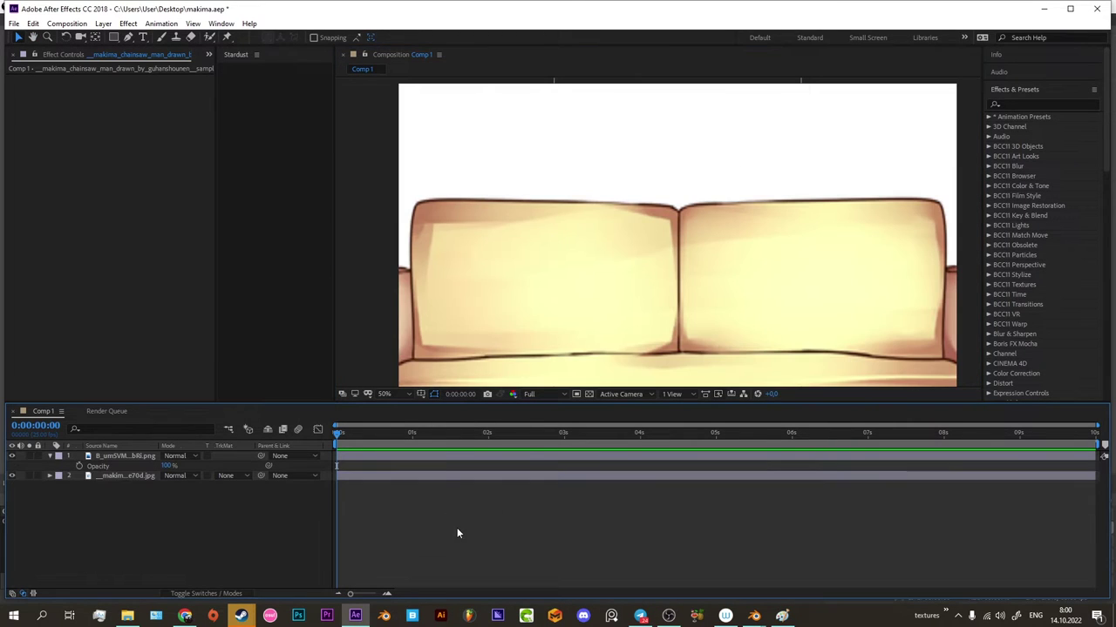
{"action": "left_click", "coordinate": [440, 453]}
{"action": "left_click", "coordinate": [1052, 103]}
{"action": "type", "text": "black"}
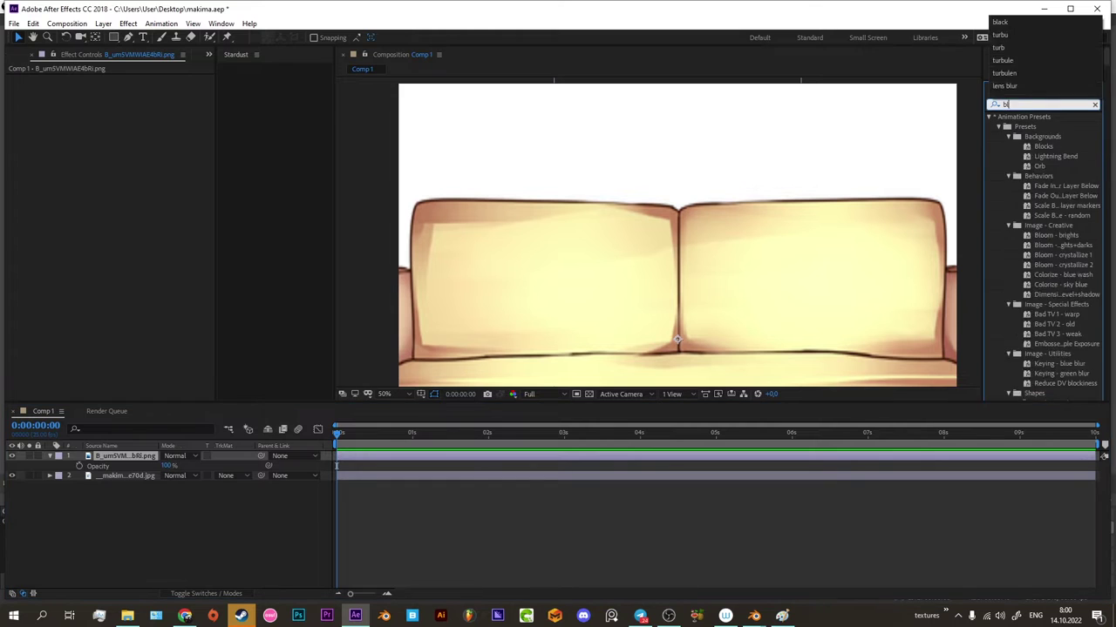
{"action": "double_click", "coordinate": [1048, 167]}
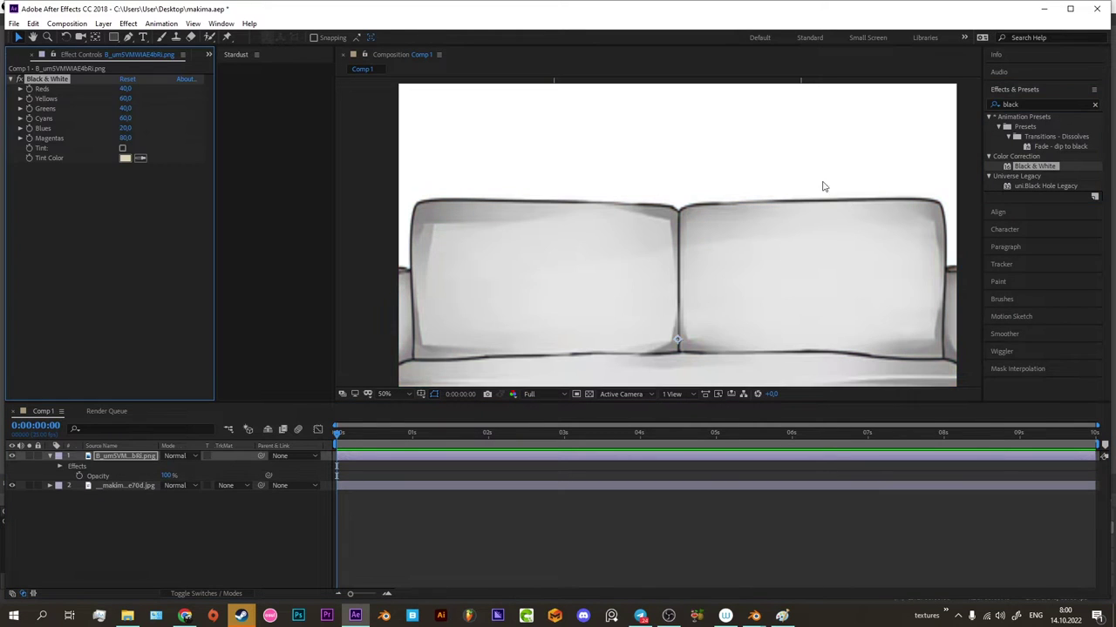
Add a Levels effect below Black & White on the sofa layer, then select the drawing layer.
{"action": "type", "text": "level"}
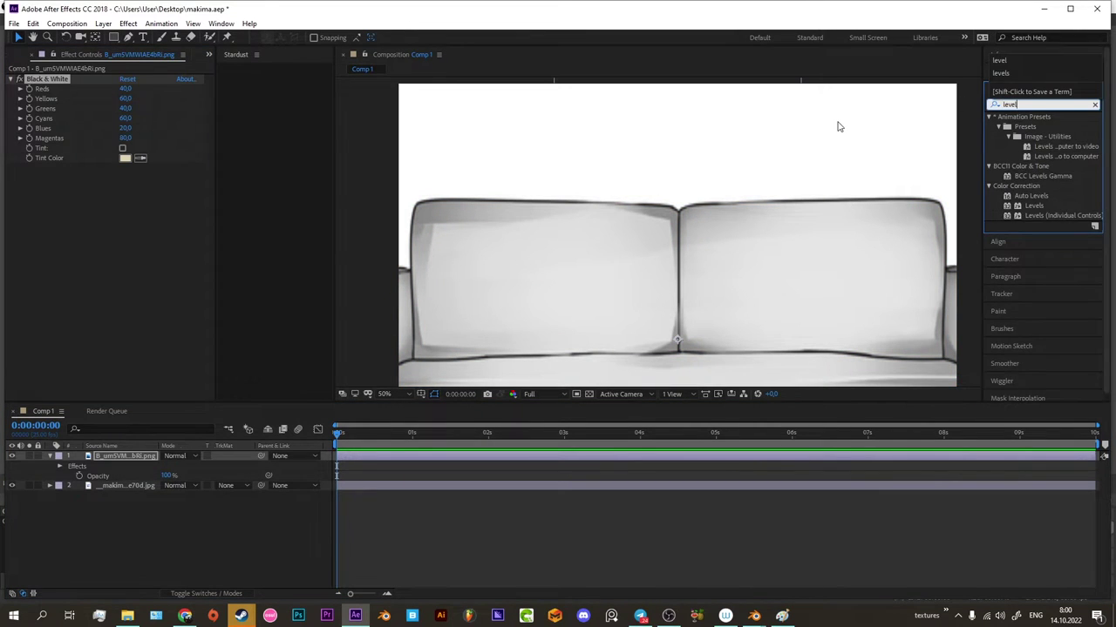
{"action": "left_click_drag", "start_coordinate": [1040, 206], "coordinate": [117, 269]}
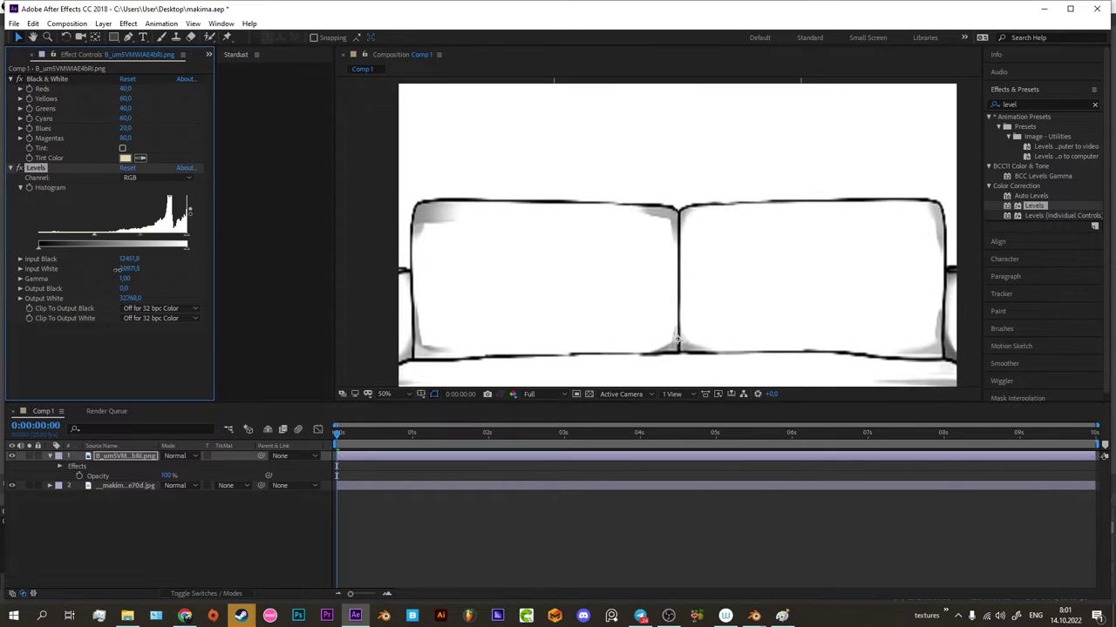
{"action": "scroll", "coordinate": [627, 231], "scroll_direction": "down", "scroll_amount": 1}
{"action": "scroll", "coordinate": [640, 236], "scroll_direction": "up", "scroll_amount": 2}
{"action": "scroll", "coordinate": [665, 227], "scroll_direction": "down", "scroll_amount": 1}
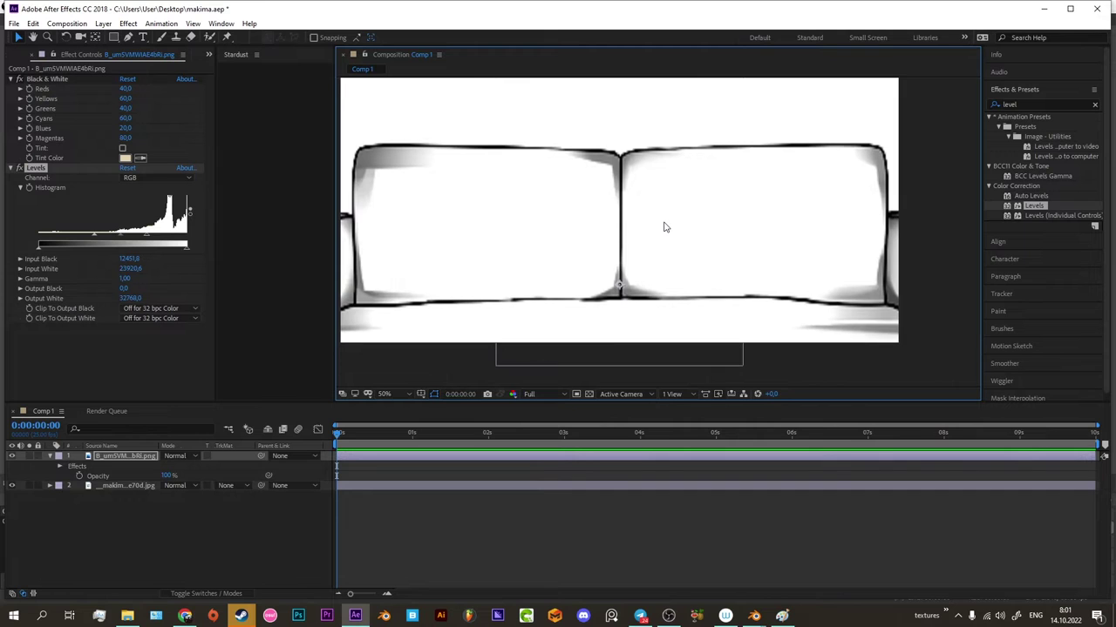
{"action": "left_click", "coordinate": [594, 265]}
{"action": "mouse_move", "coordinate": [593, 265]}
{"action": "left_mouse_down"}
{"action": "mouse_move", "coordinate": [565, 297]}
{"action": "mouse_move", "coordinate": [572, 290]}
{"action": "left_mouse_up"}
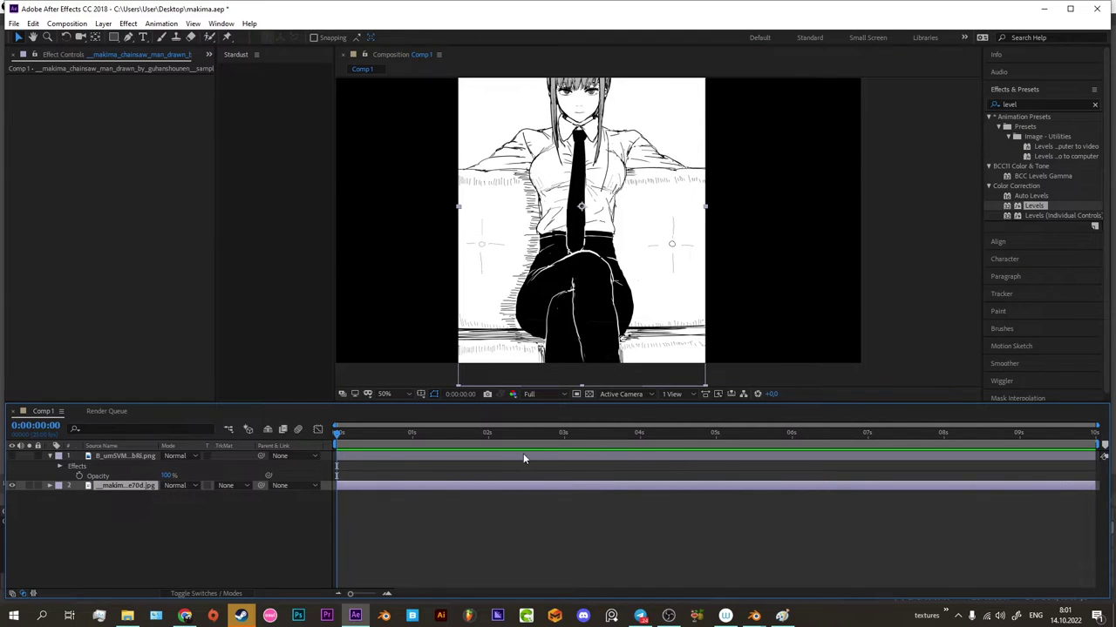
Pre-compose the drawing layer with all attributes moved into the new composition.
{"action": "key", "text": "ctrl+shift+c"}
{"action": "left_click", "coordinate": [785, 277]}
{"action": "left_click", "coordinate": [894, 346]}
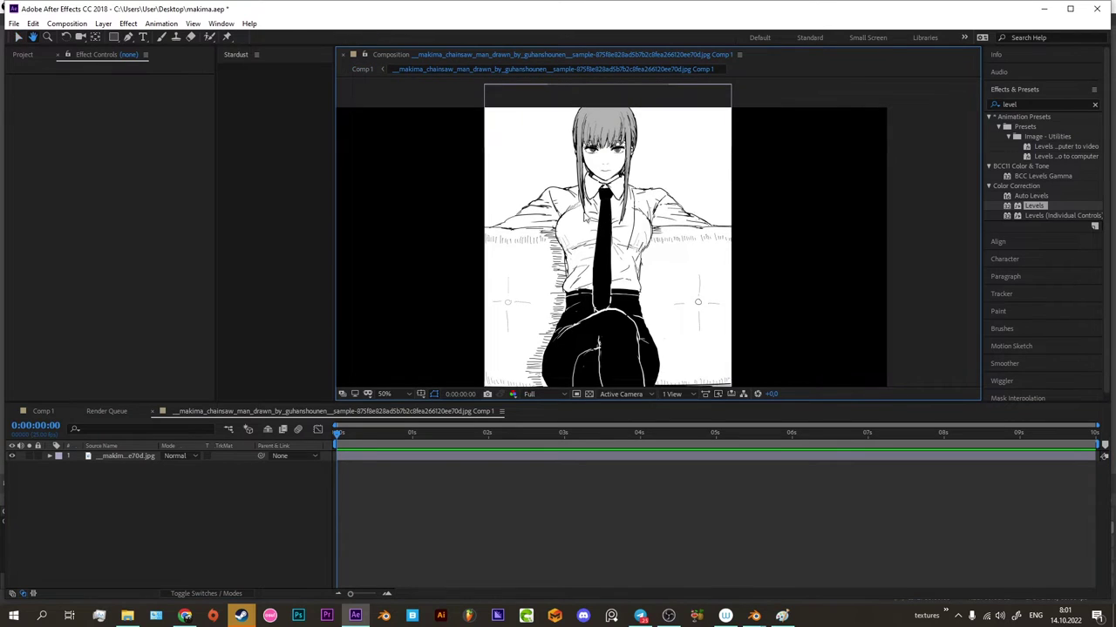
Set the new composition's height to 1158 px in Composition Settings.
{"action": "left_click", "coordinate": [66, 24]}
{"action": "left_click", "coordinate": [96, 55]}
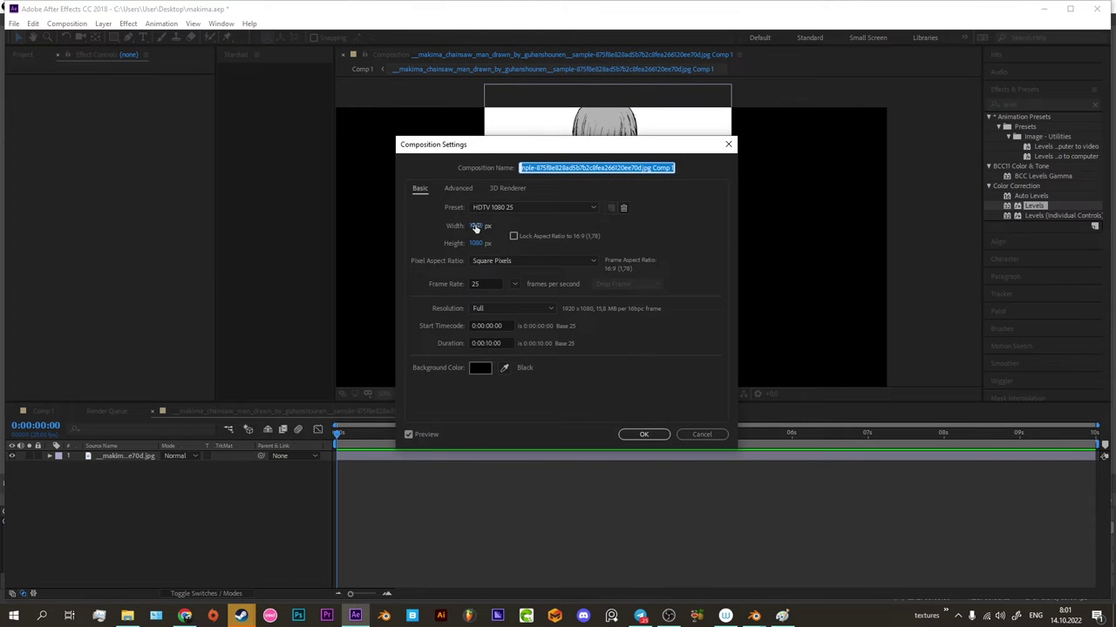
{"action": "left_click_drag", "start_coordinate": [474, 244], "coordinate": [497, 242]}
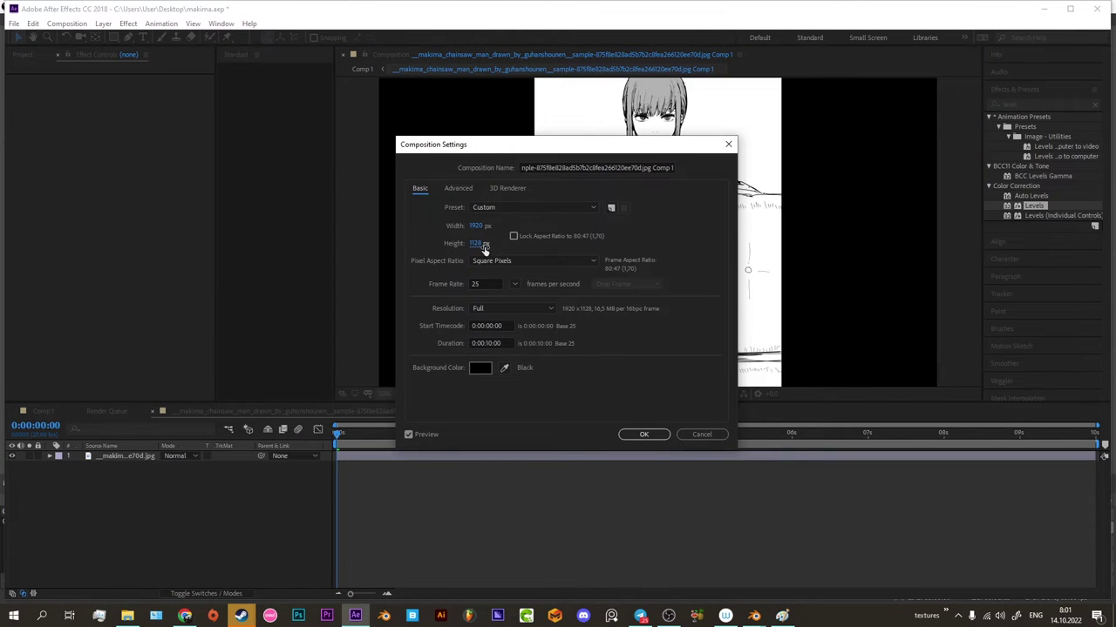
{"action": "left_click_drag", "start_coordinate": [534, 150], "coordinate": [793, 226]}
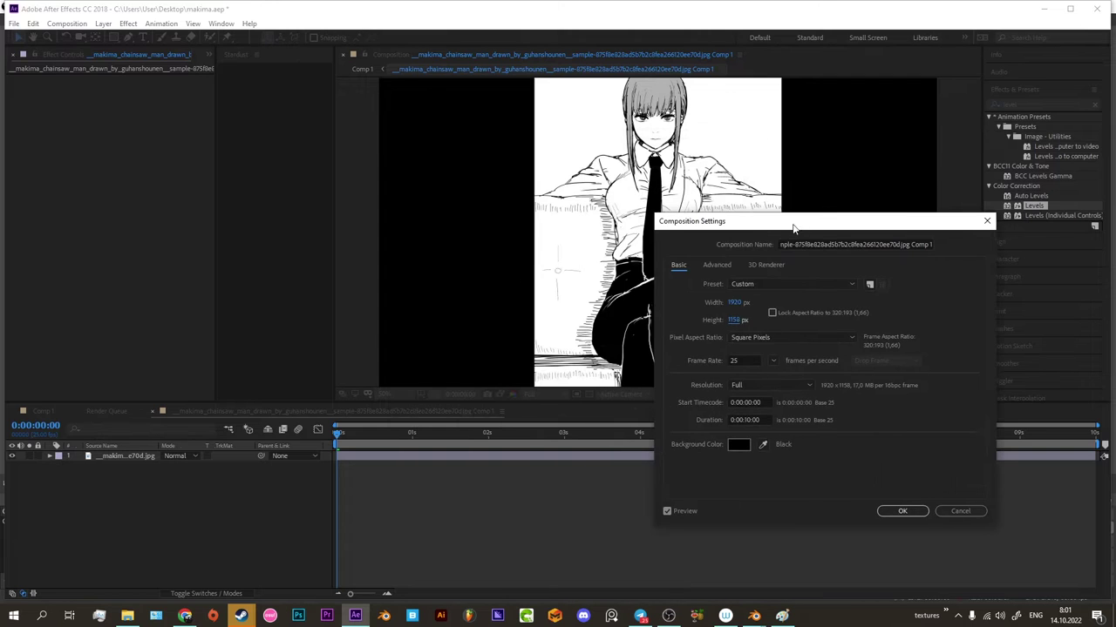
{"action": "left_click", "coordinate": [915, 509]}
{"action": "mouse_move", "coordinate": [651, 348]}
{"action": "left_mouse_down"}
{"action": "mouse_move", "coordinate": [649, 324]}
{"action": "mouse_move", "coordinate": [647, 357]}
{"action": "left_mouse_up"}
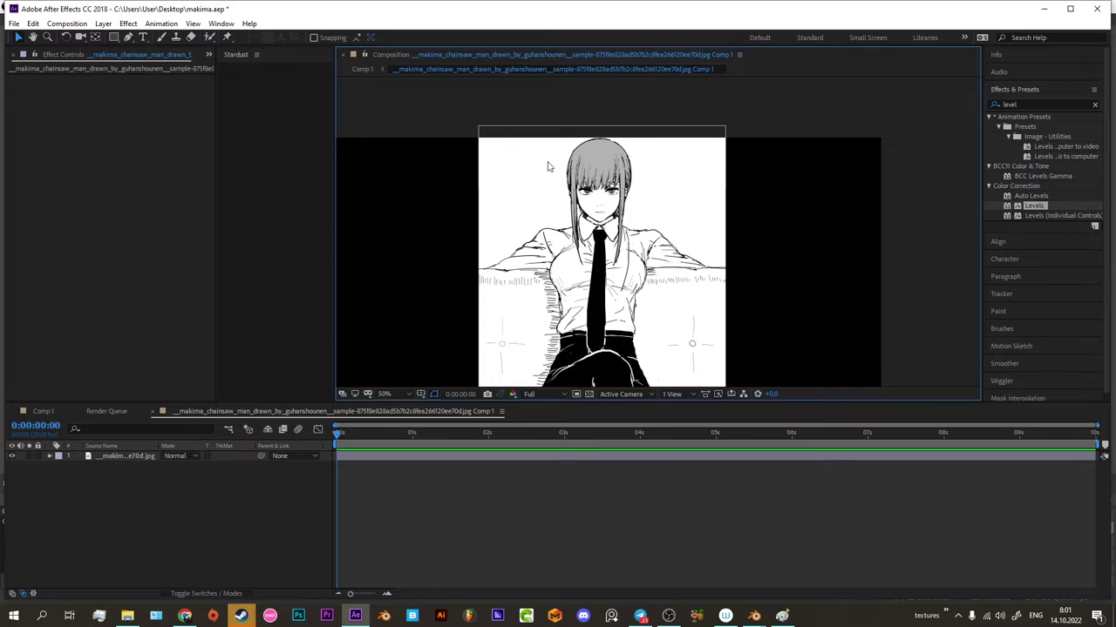
Select the drawing layer, switch to the Pen tool and zoom in, undoing a stray first point.
{"action": "scroll", "coordinate": [527, 183], "scroll_direction": "up", "scroll_amount": 2}
{"action": "scroll", "coordinate": [526, 182], "scroll_direction": "down", "scroll_amount": 2}
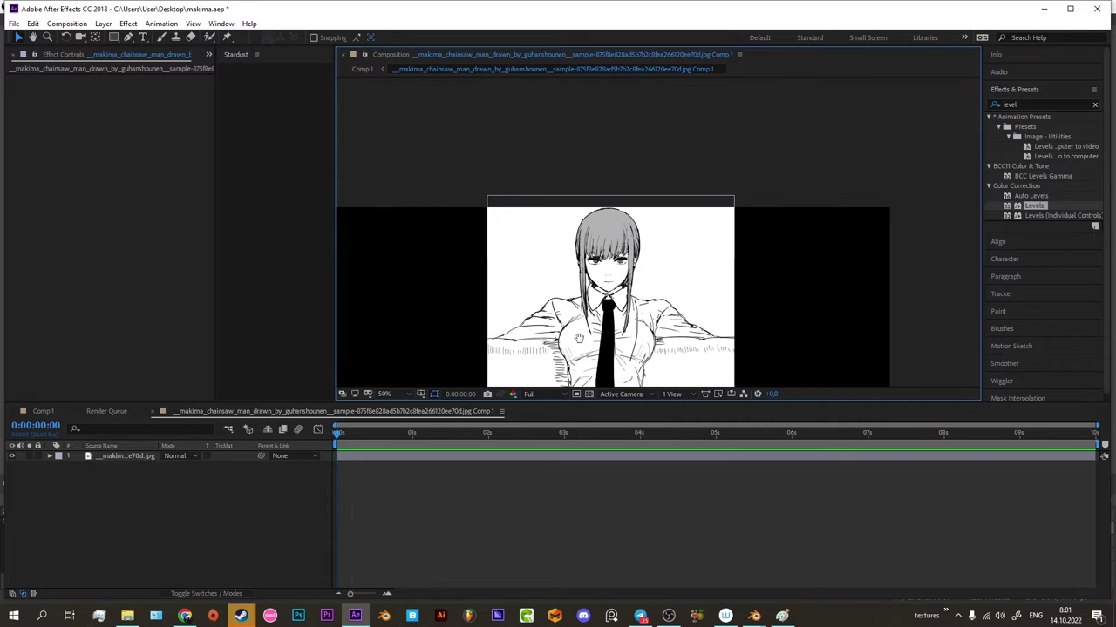
{"action": "left_click", "coordinate": [449, 455]}
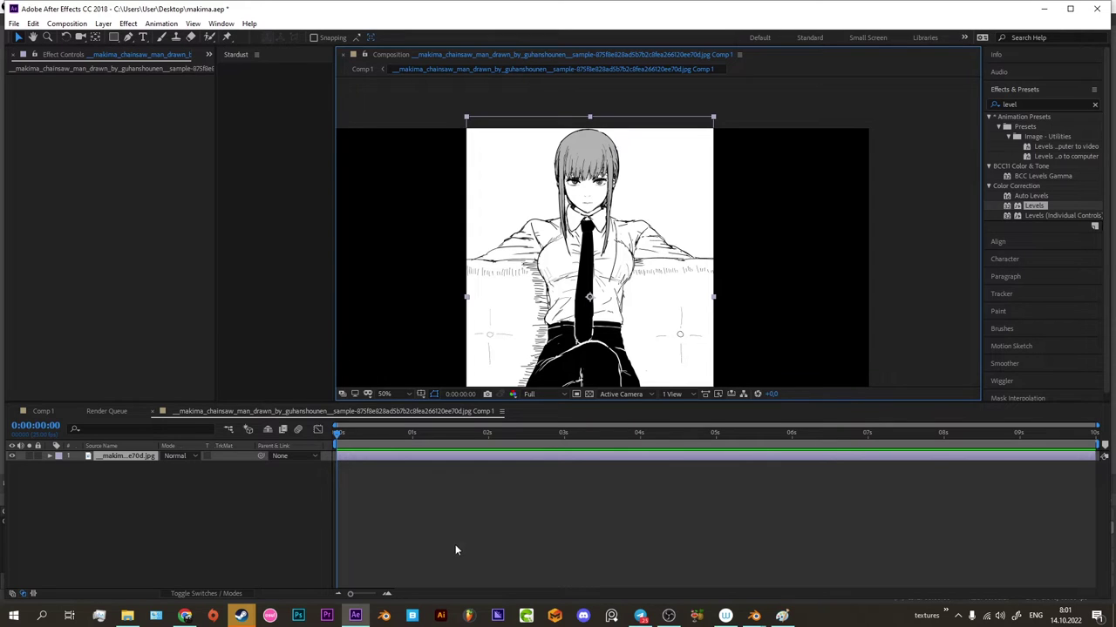
{"action": "left_click", "coordinate": [128, 39]}
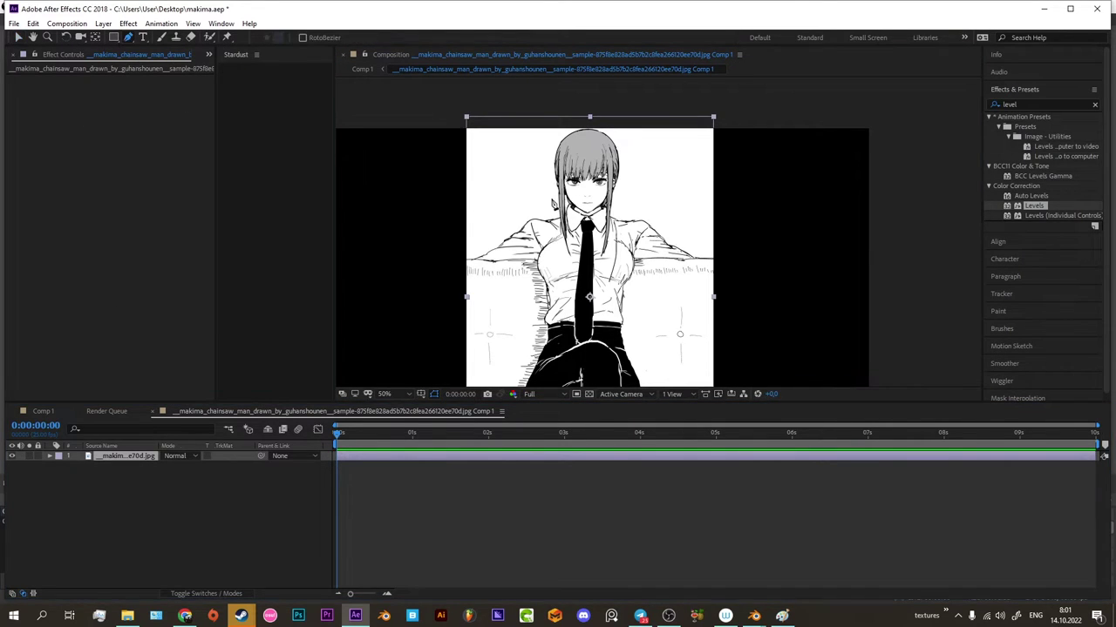
{"action": "scroll", "coordinate": [508, 278], "scroll_direction": "up", "scroll_amount": 2}
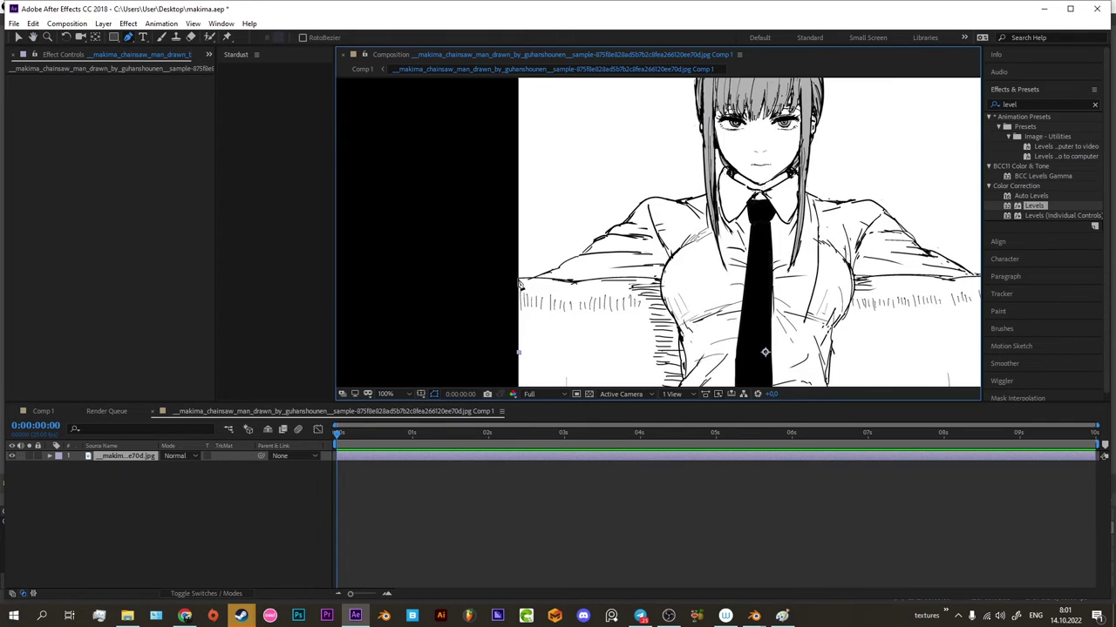
{"action": "scroll", "coordinate": [519, 284], "scroll_direction": "up", "scroll_amount": 5}
{"action": "scroll", "coordinate": [493, 284], "scroll_direction": "down", "scroll_amount": 2}
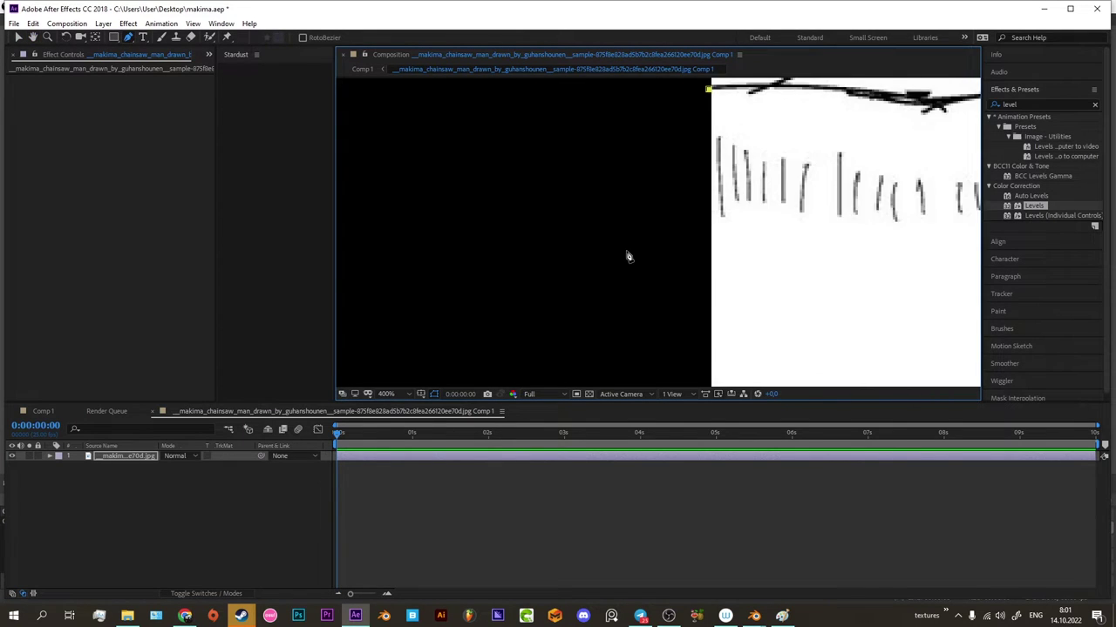
{"action": "scroll", "coordinate": [529, 266], "scroll_direction": "down", "scroll_amount": 1}
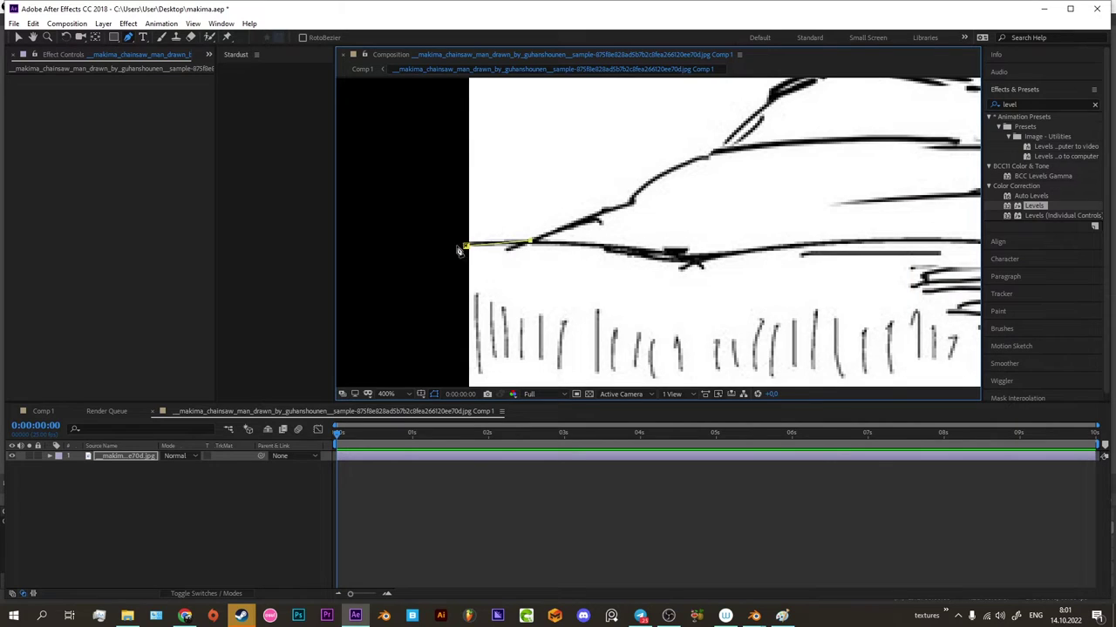
{"action": "left_click", "coordinate": [557, 243]}
{"action": "key", "text": "ctrl+z"}
{"action": "mouse_move", "coordinate": [606, 234]}
{"action": "left_mouse_down"}
{"action": "mouse_move", "coordinate": [547, 264]}
{"action": "mouse_move", "coordinate": [571, 266]}
{"action": "left_mouse_up"}
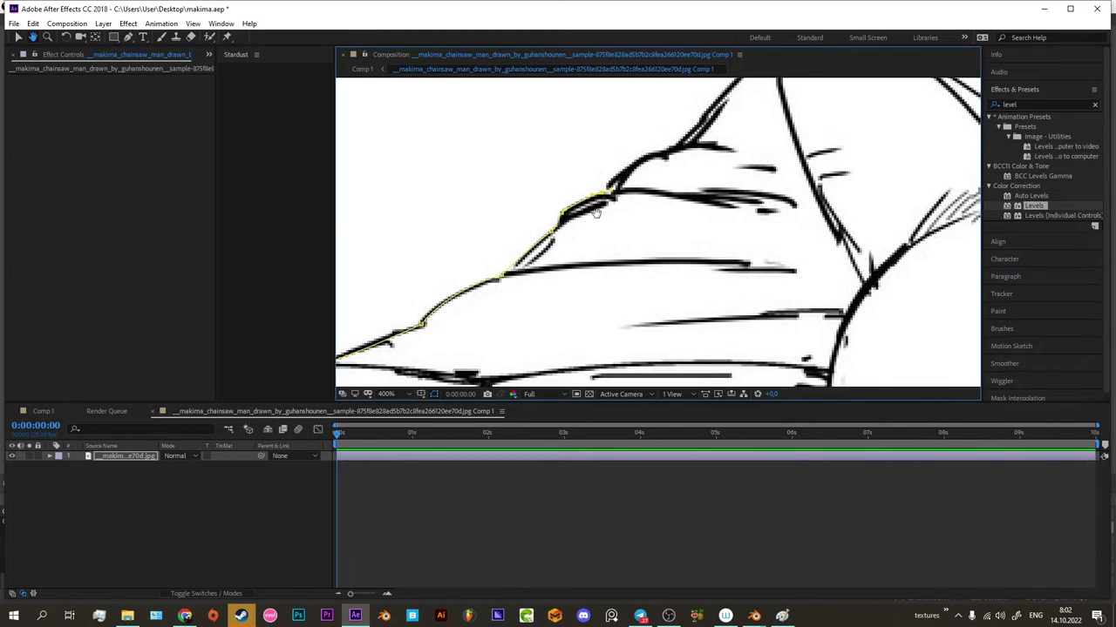
Try the preview at Half and Third resolution, then restore Full.
{"action": "left_click", "coordinate": [540, 396]}
{"action": "left_click", "coordinate": [547, 443]}
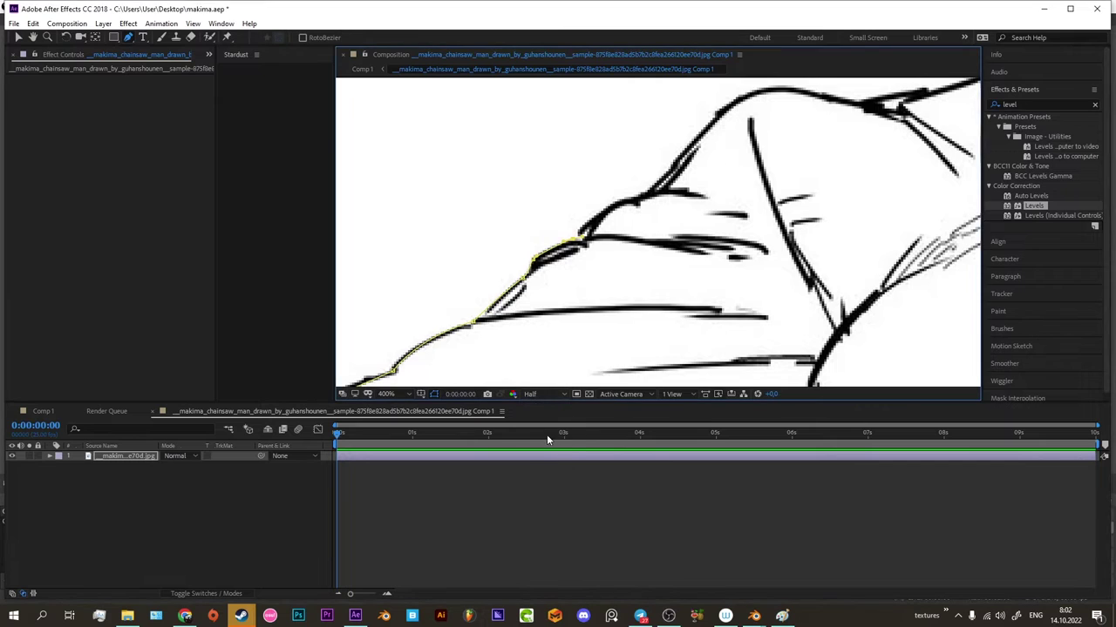
{"action": "left_click", "coordinate": [544, 396]}
{"action": "left_click", "coordinate": [544, 446]}
{"action": "left_click_drag", "start_coordinate": [635, 236], "coordinate": [542, 303]}
{"action": "left_click", "coordinate": [546, 394]}
{"action": "left_click", "coordinate": [540, 432]}
Place four mask points along the left shoulder outline toward the neck.
{"action": "left_click", "coordinate": [575, 257]}
{"action": "left_click", "coordinate": [645, 202]}
{"action": "left_click", "coordinate": [711, 144]}
{"action": "left_click", "coordinate": [765, 152]}
{"action": "left_click_drag", "start_coordinate": [823, 162], "coordinate": [667, 231]}
{"action": "left_click_drag", "start_coordinate": [761, 199], "coordinate": [664, 209]}
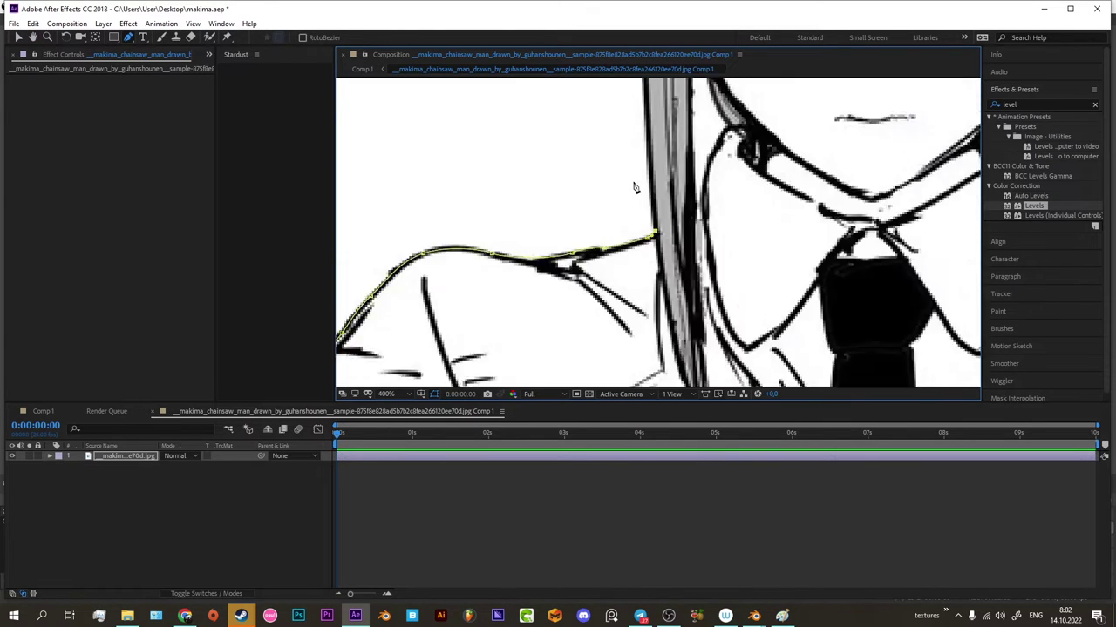
Continue the mask over the hair and add four points down the right shoulder.
{"action": "scroll", "coordinate": [784, 174], "scroll_direction": "up", "scroll_amount": 5}
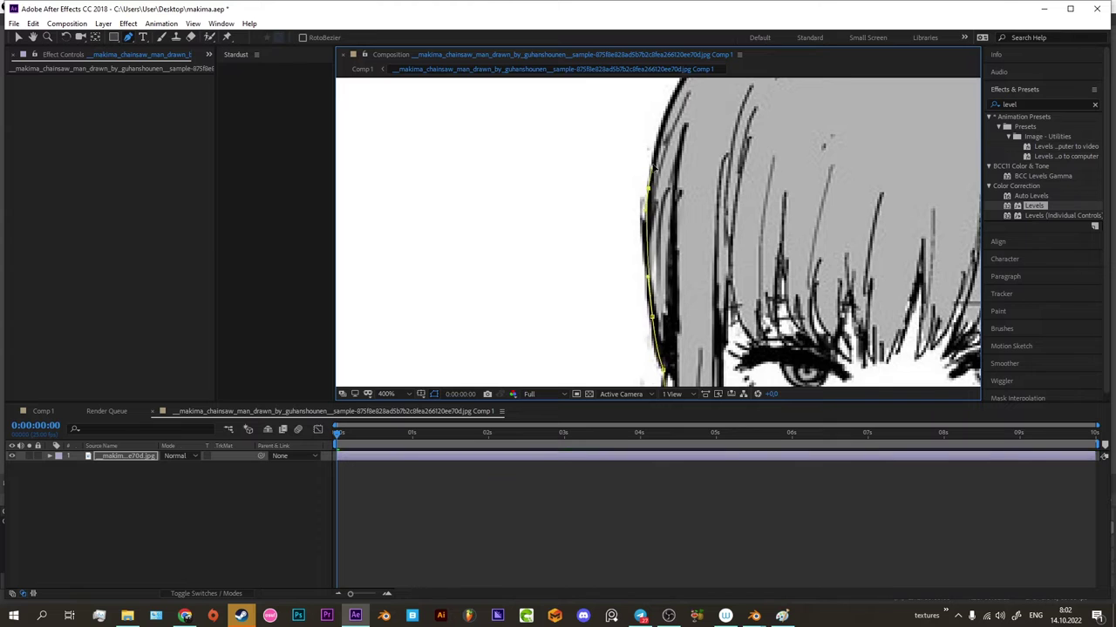
{"action": "scroll", "coordinate": [692, 219], "scroll_direction": "up", "scroll_amount": 5}
{"action": "scroll", "coordinate": [575, 249], "scroll_direction": "up", "scroll_amount": 3}
{"action": "left_click_drag", "start_coordinate": [821, 235], "coordinate": [723, 185]}
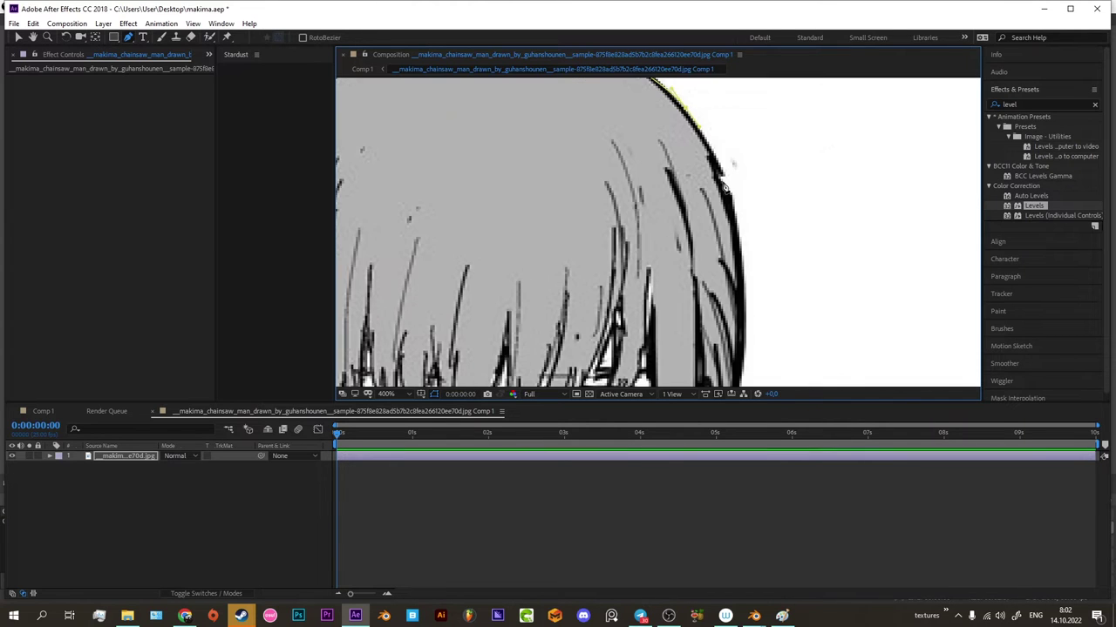
{"action": "scroll", "coordinate": [741, 381], "scroll_direction": "down", "scroll_amount": 5}
{"action": "scroll", "coordinate": [697, 331], "scroll_direction": "down", "scroll_amount": 5}
{"action": "scroll", "coordinate": [653, 287], "scroll_direction": "down", "scroll_amount": 5}
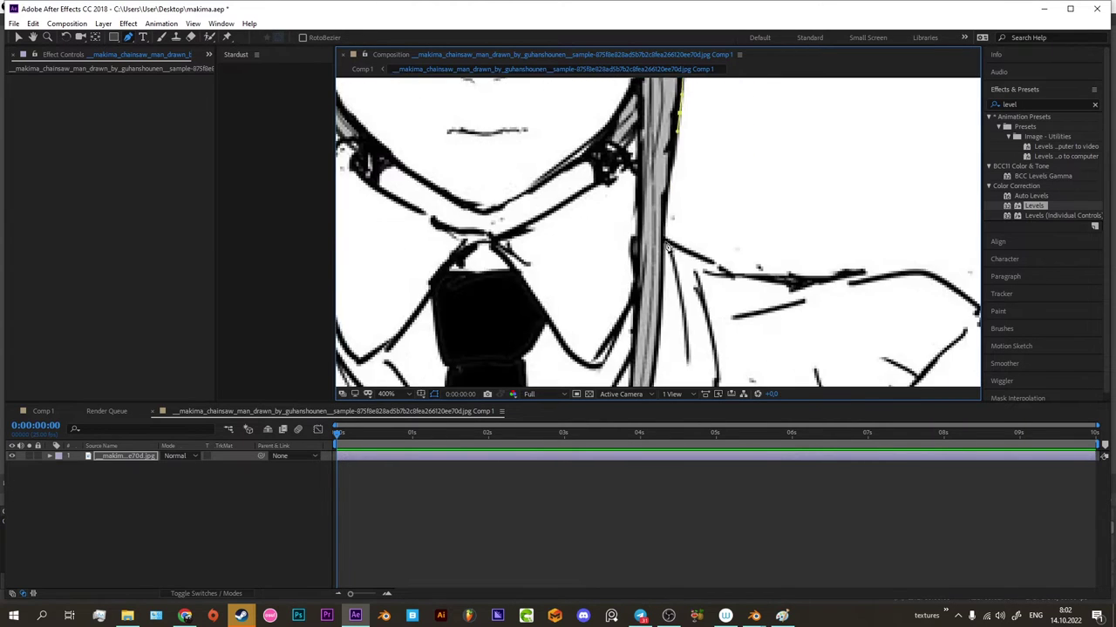
{"action": "scroll", "coordinate": [606, 237], "scroll_direction": "down", "scroll_amount": 5}
{"action": "left_click", "coordinate": [705, 247]}
{"action": "left_click", "coordinate": [750, 244]}
{"action": "scroll", "coordinate": [750, 244], "scroll_direction": "down", "scroll_amount": 5}
{"action": "left_click", "coordinate": [672, 201]}
{"action": "left_click", "coordinate": [749, 251]}
{"action": "scroll", "coordinate": [749, 253], "scroll_direction": "down", "scroll_amount": 5}
Extend the mask along the horizontal arm and down the black edge.
{"action": "scroll", "coordinate": [723, 201], "scroll_direction": "up", "scroll_amount": 5}
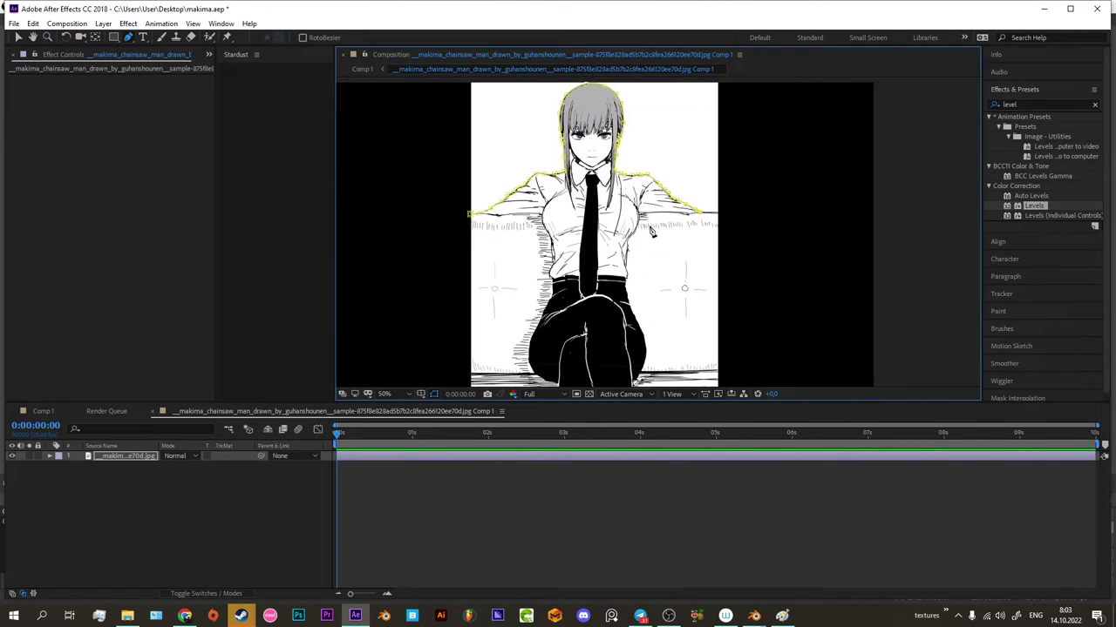
{"action": "scroll", "coordinate": [723, 200], "scroll_direction": "down", "scroll_amount": 5}
{"action": "scroll", "coordinate": [722, 201], "scroll_direction": "left", "scroll_amount": 5}
{"action": "left_click", "coordinate": [475, 253]}
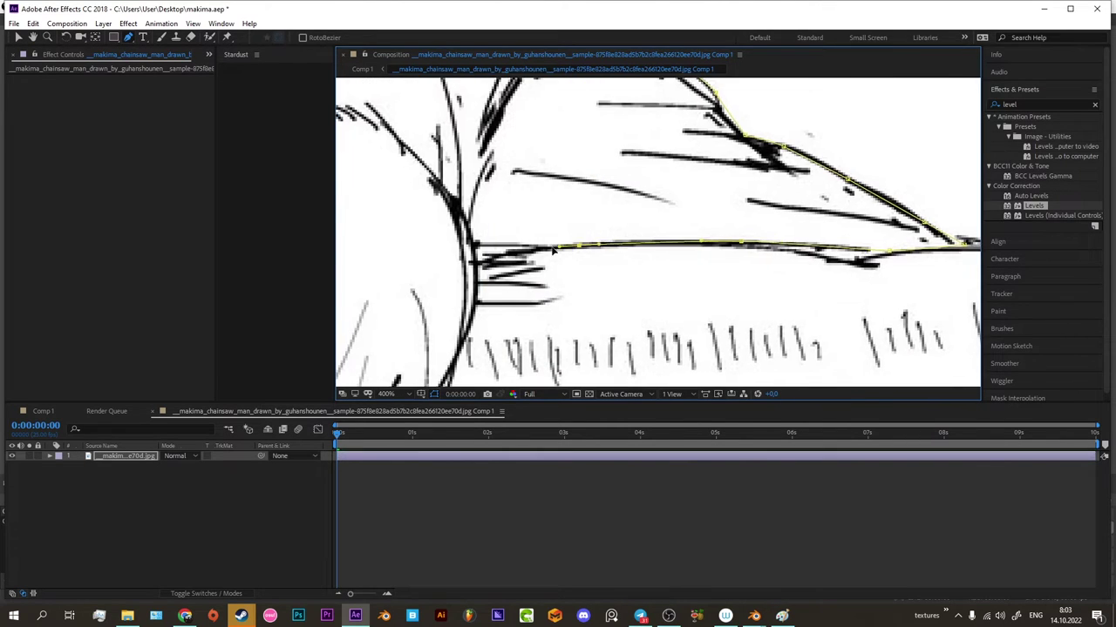
{"action": "scroll", "coordinate": [478, 265], "scroll_direction": "down", "scroll_amount": 3}
{"action": "scroll", "coordinate": [523, 253], "scroll_direction": "down", "scroll_amount": 3}
{"action": "left_click", "coordinate": [509, 277]}
{"action": "scroll", "coordinate": [510, 315], "scroll_direction": "down", "scroll_amount": 3}
{"action": "left_click", "coordinate": [444, 210]}
{"action": "scroll", "coordinate": [462, 261], "scroll_direction": "down", "scroll_amount": 3}
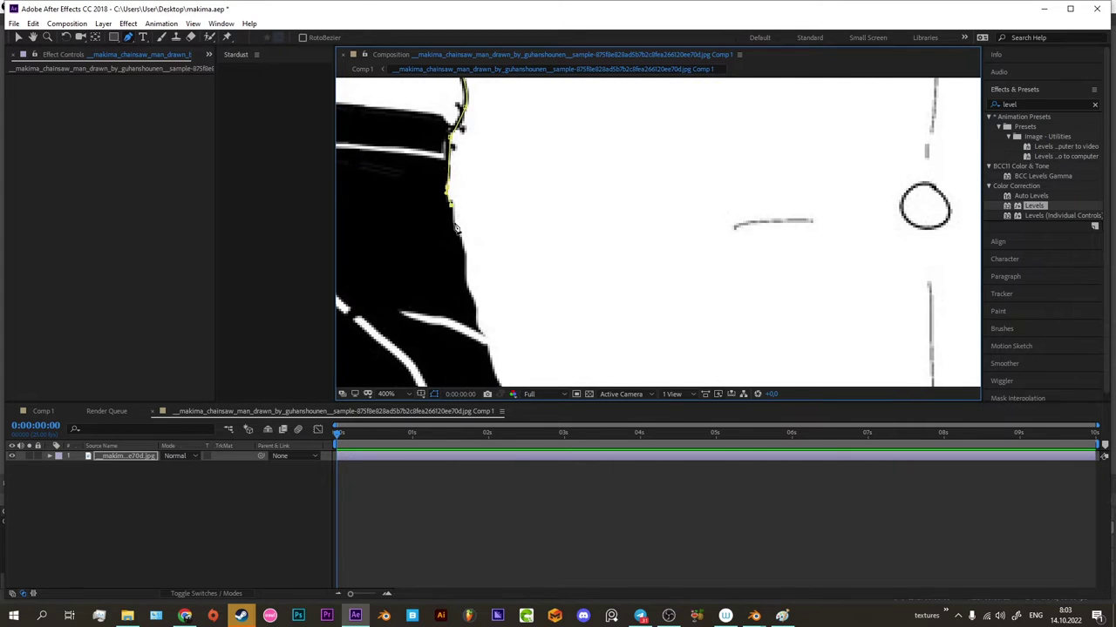
{"action": "left_click", "coordinate": [477, 250]}
{"action": "scroll", "coordinate": [572, 155], "scroll_direction": "down", "scroll_amount": 3}
{"action": "scroll", "coordinate": [558, 192], "scroll_direction": "down", "scroll_amount": 3}
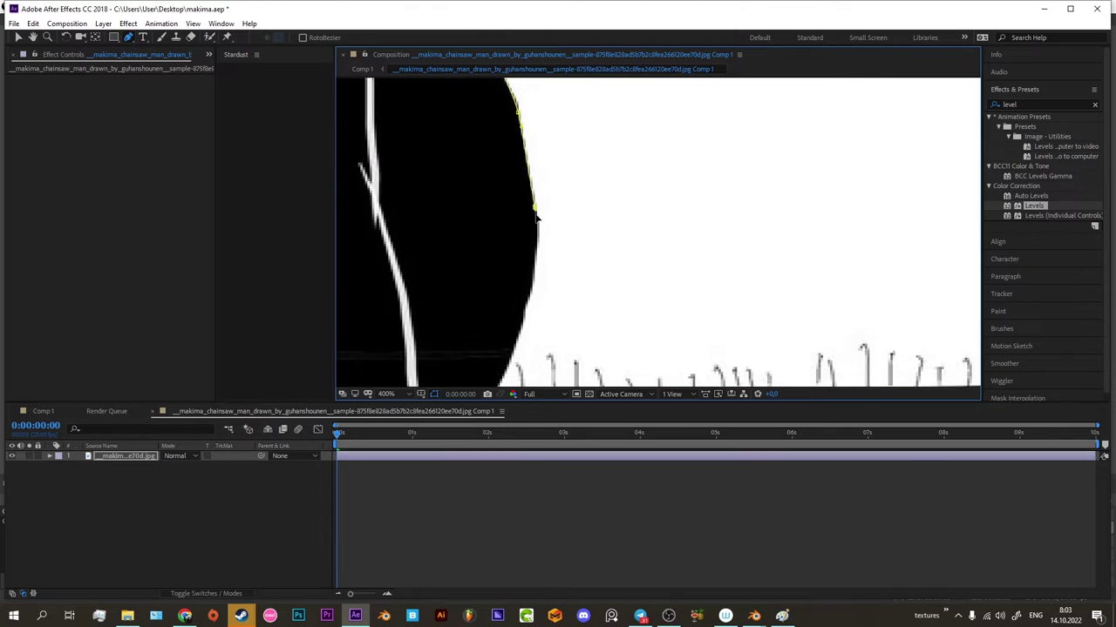
{"action": "scroll", "coordinate": [543, 237], "scroll_direction": "down", "scroll_amount": 3}
{"action": "left_click", "coordinate": [544, 232]}
{"action": "left_click", "coordinate": [470, 307]}
Carry the mask down to the image's bottom edge and back up-left along the black edge.
{"action": "scroll", "coordinate": [590, 252], "scroll_direction": "down", "scroll_amount": 3}
{"action": "scroll", "coordinate": [610, 212], "scroll_direction": "left", "scroll_amount": 3}
{"action": "scroll", "coordinate": [645, 262], "scroll_direction": "down", "scroll_amount": 2}
{"action": "left_click", "coordinate": [650, 269]}
{"action": "scroll", "coordinate": [652, 269], "scroll_direction": "down", "scroll_amount": 3}
{"action": "scroll", "coordinate": [668, 229], "scroll_direction": "down", "scroll_amount": 3}
{"action": "left_click", "coordinate": [668, 316]}
{"action": "scroll", "coordinate": [537, 258], "scroll_direction": "up", "scroll_amount": 1}
{"action": "scroll", "coordinate": [537, 258], "scroll_direction": "down", "scroll_amount": 1}
{"action": "scroll", "coordinate": [593, 266], "scroll_direction": "up", "scroll_amount": 3}
{"action": "scroll", "coordinate": [645, 275], "scroll_direction": "up", "scroll_amount": 2}
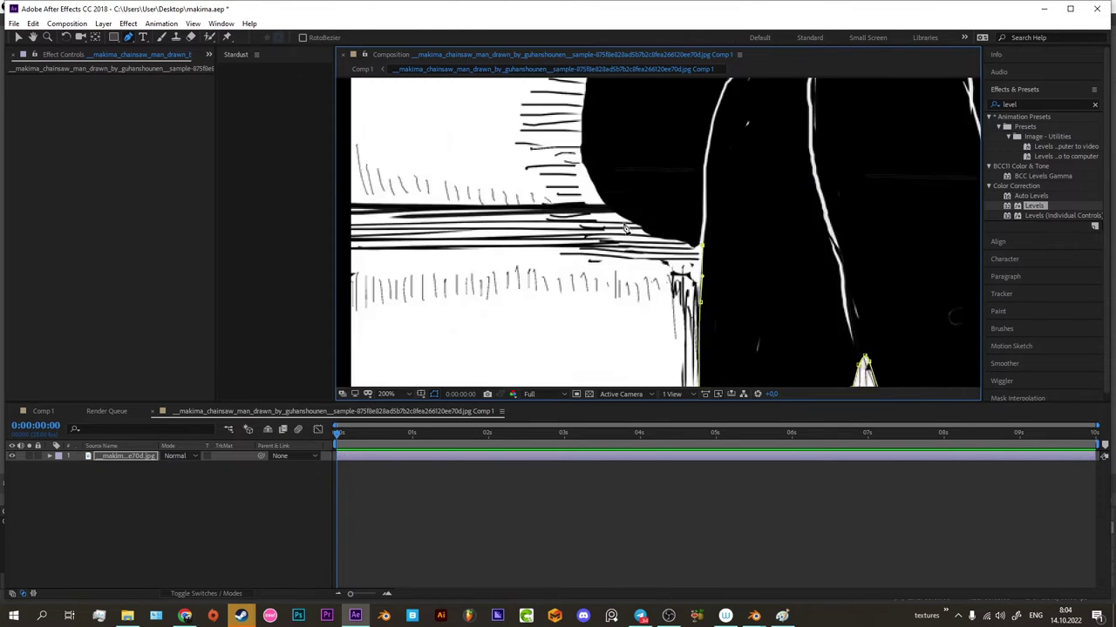
{"action": "scroll", "coordinate": [699, 285], "scroll_direction": "up", "scroll_amount": 2}
{"action": "left_click", "coordinate": [606, 241]}
{"action": "left_click", "coordinate": [585, 225]}
Add a point higher up the edge to close the mask around the whole figure.
{"action": "scroll", "coordinate": [595, 266], "scroll_direction": "up", "scroll_amount": 2}
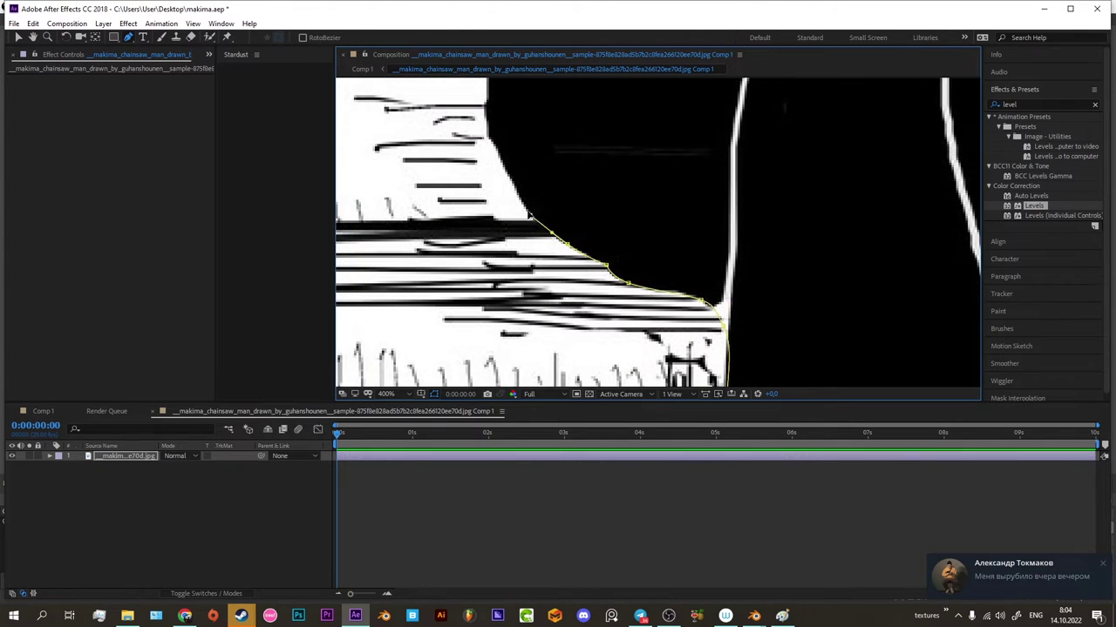
{"action": "scroll", "coordinate": [529, 215], "scroll_direction": "up", "scroll_amount": 2}
{"action": "scroll", "coordinate": [558, 183], "scroll_direction": "up", "scroll_amount": 2}
{"action": "scroll", "coordinate": [593, 156], "scroll_direction": "up", "scroll_amount": 2}
{"action": "scroll", "coordinate": [610, 131], "scroll_direction": "up", "scroll_amount": 1}
{"action": "left_click", "coordinate": [631, 91]}
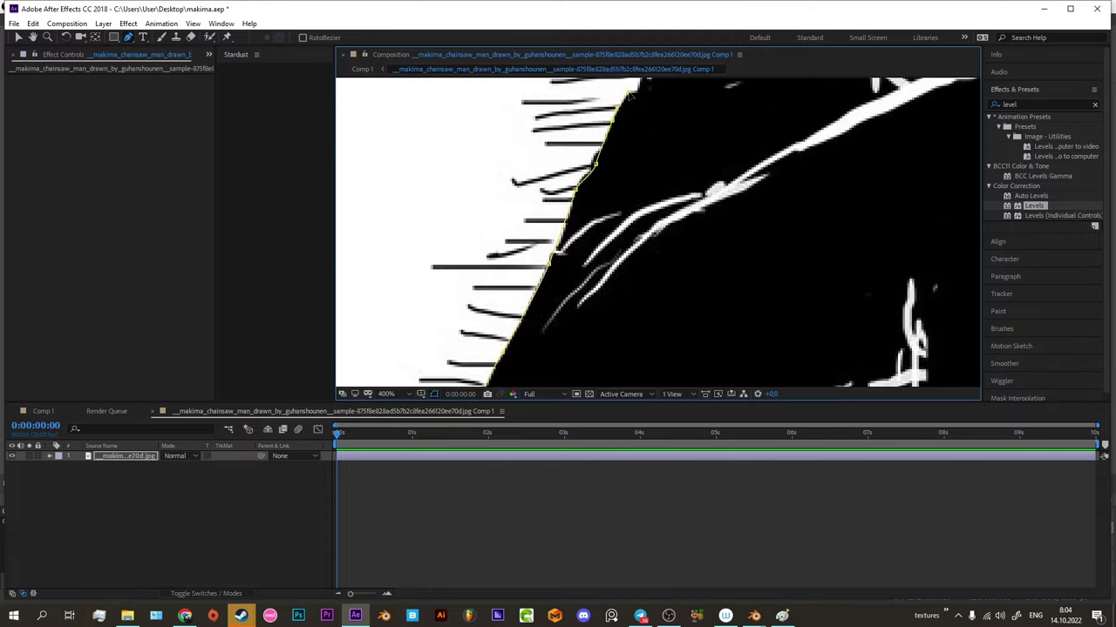
{"action": "scroll", "coordinate": [623, 140], "scroll_direction": "up", "scroll_amount": 2}
{"action": "scroll", "coordinate": [619, 174], "scroll_direction": "up", "scroll_amount": 2}
{"action": "scroll", "coordinate": [615, 209], "scroll_direction": "up", "scroll_amount": 3}
{"action": "scroll", "coordinate": [607, 258], "scroll_direction": "down", "scroll_amount": 1}
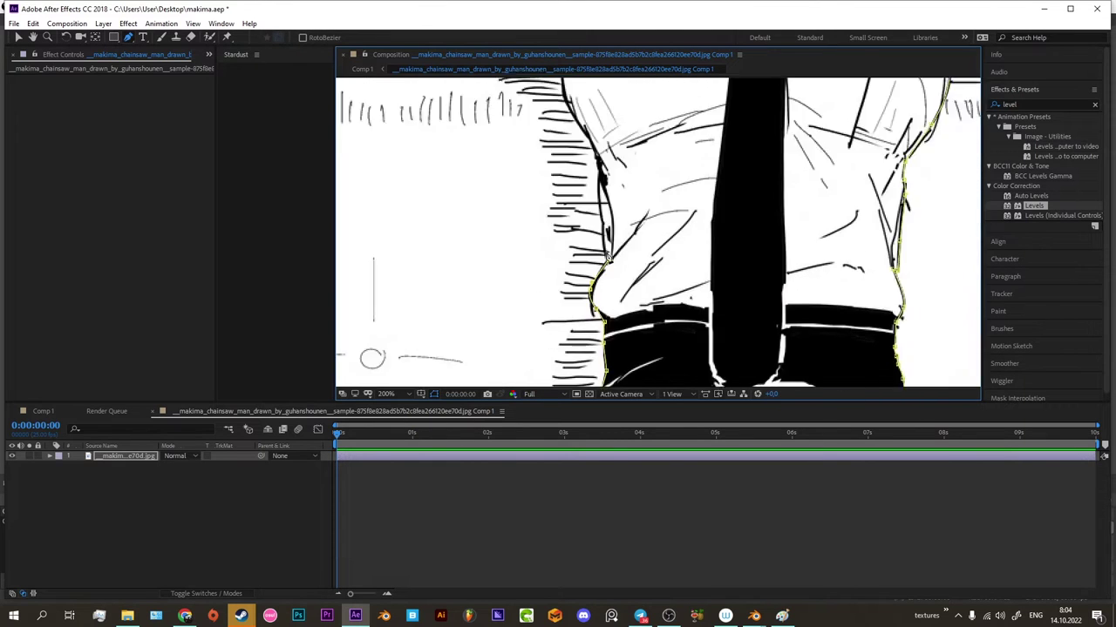
{"action": "scroll", "coordinate": [607, 258], "scroll_direction": "up", "scroll_amount": 2}
{"action": "scroll", "coordinate": [592, 261], "scroll_direction": "up", "scroll_amount": 2}
{"action": "scroll", "coordinate": [580, 268], "scroll_direction": "up", "scroll_amount": 2}
{"action": "scroll", "coordinate": [572, 273], "scroll_direction": "up", "scroll_amount": 2}
{"action": "scroll", "coordinate": [573, 273], "scroll_direction": "down", "scroll_amount": 1}
{"action": "scroll", "coordinate": [558, 261], "scroll_direction": "down", "scroll_amount": 1}
{"action": "scroll", "coordinate": [523, 257], "scroll_direction": "left", "scroll_amount": 2}
{"action": "scroll", "coordinate": [492, 251], "scroll_direction": "up", "scroll_amount": 3}
{"action": "scroll", "coordinate": [558, 262], "scroll_direction": "left", "scroll_amount": 3}
{"action": "scroll", "coordinate": [540, 270], "scroll_direction": "left", "scroll_amount": 3}
{"action": "scroll", "coordinate": [566, 257], "scroll_direction": "left", "scroll_amount": 3}
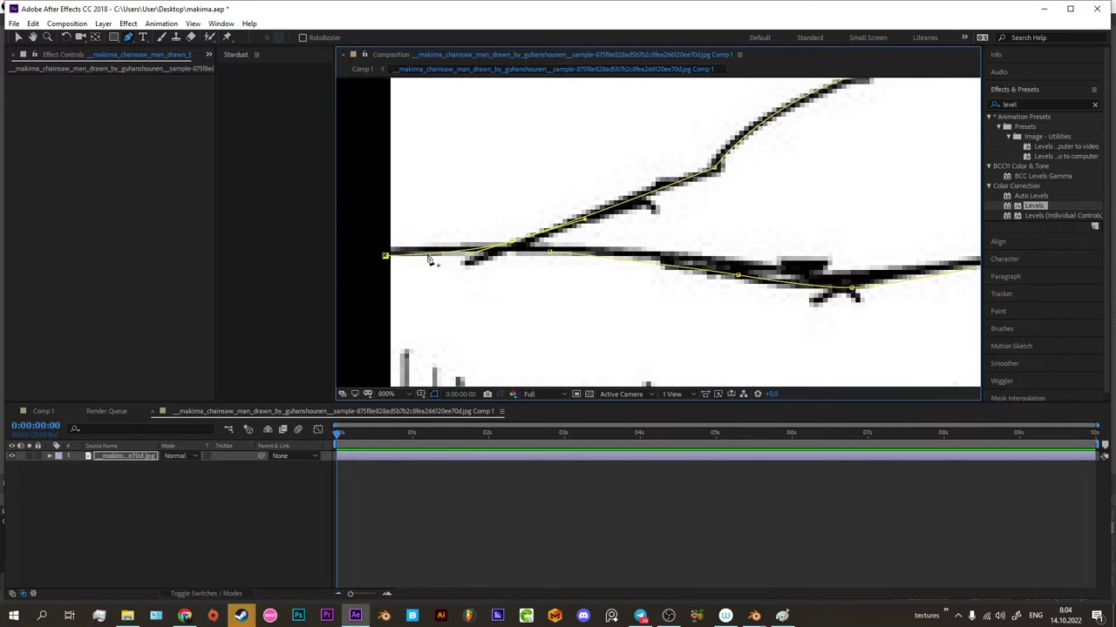
{"action": "scroll", "coordinate": [510, 239], "scroll_direction": "down", "scroll_amount": 10}
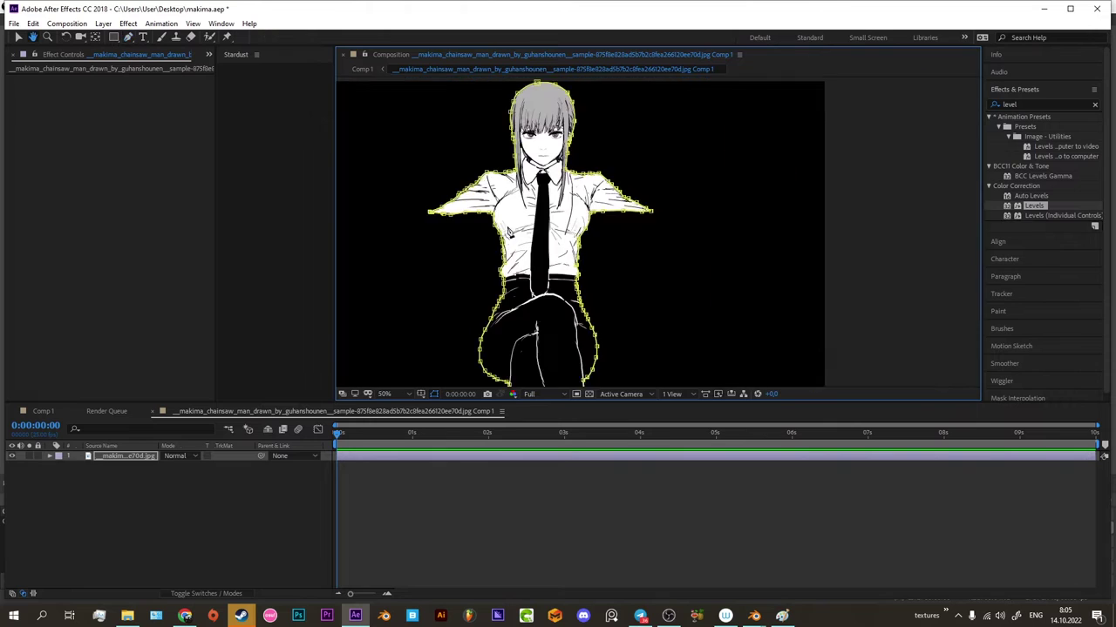
Switch to mask drawing with G and zoom in on the figure's upper body and face.
{"action": "left_click_drag", "start_coordinate": [510, 231], "coordinate": [601, 303]}
{"action": "key", "text": "g"}
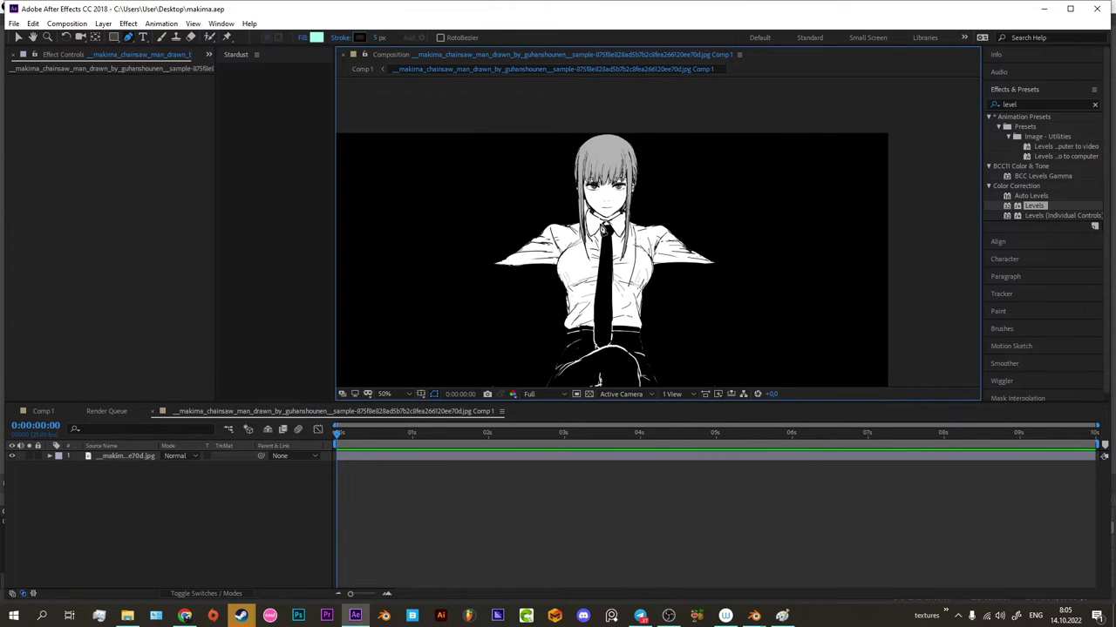
{"action": "scroll", "coordinate": [611, 224], "scroll_direction": "up", "scroll_amount": 3}
{"action": "scroll", "coordinate": [598, 229], "scroll_direction": "up", "scroll_amount": 1}
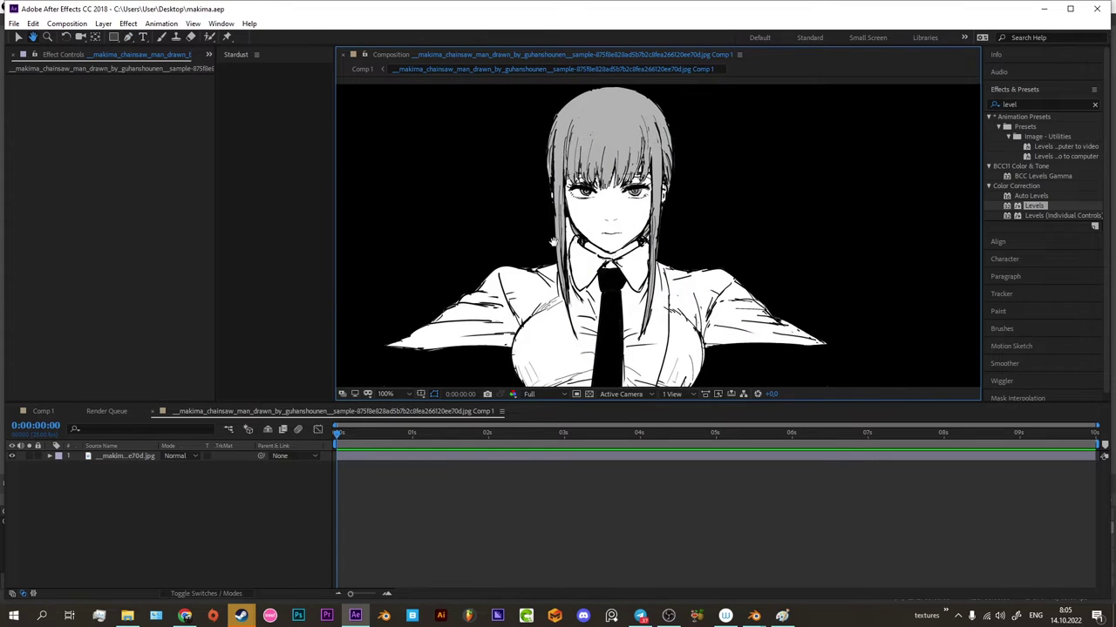
{"action": "scroll", "coordinate": [582, 235], "scroll_direction": "up", "scroll_amount": 2}
{"action": "left_click_drag", "start_coordinate": [583, 236], "coordinate": [811, 221]}
{"action": "scroll", "coordinate": [668, 234], "scroll_direction": "down", "scroll_amount": 2}
{"action": "scroll", "coordinate": [668, 233], "scroll_direction": "up", "scroll_amount": 2}
{"action": "scroll", "coordinate": [669, 233], "scroll_direction": "up", "scroll_amount": 3}
{"action": "scroll", "coordinate": [631, 262], "scroll_direction": "down", "scroll_amount": 2}
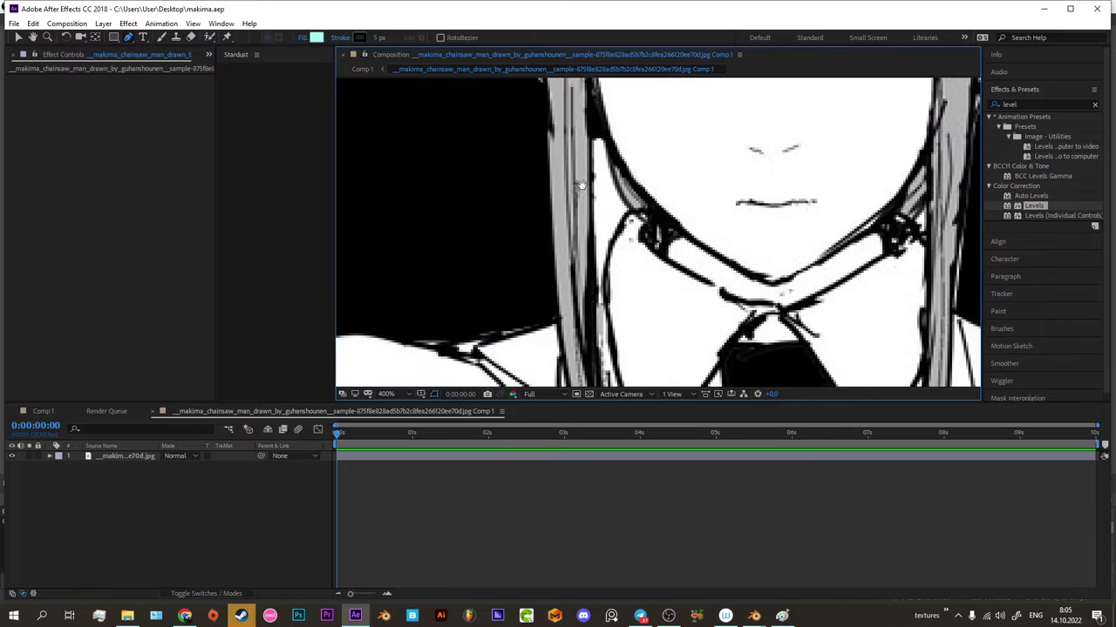
{"action": "scroll", "coordinate": [631, 262], "scroll_direction": "down", "scroll_amount": 2}
With the image layer selected, draw Mask 2 along the hair edge around the hair-neck gap.
{"action": "left_click", "coordinate": [578, 450]}
{"action": "left_click_drag", "start_coordinate": [578, 109], "coordinate": [578, 268]}
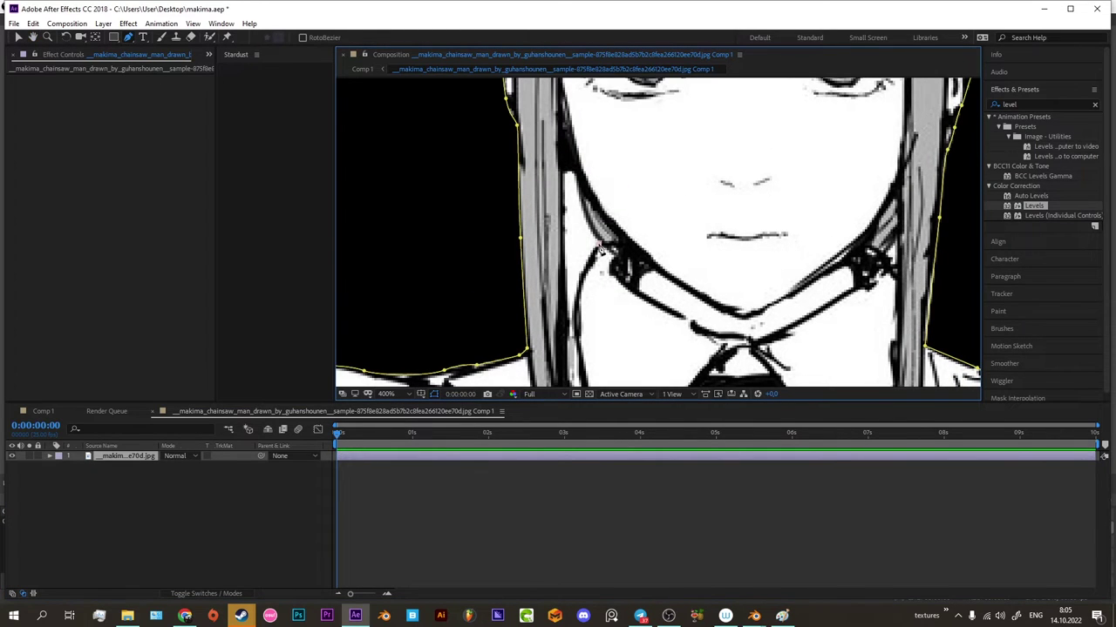
{"action": "left_click", "coordinate": [563, 167]}
{"action": "left_click", "coordinate": [564, 236]}
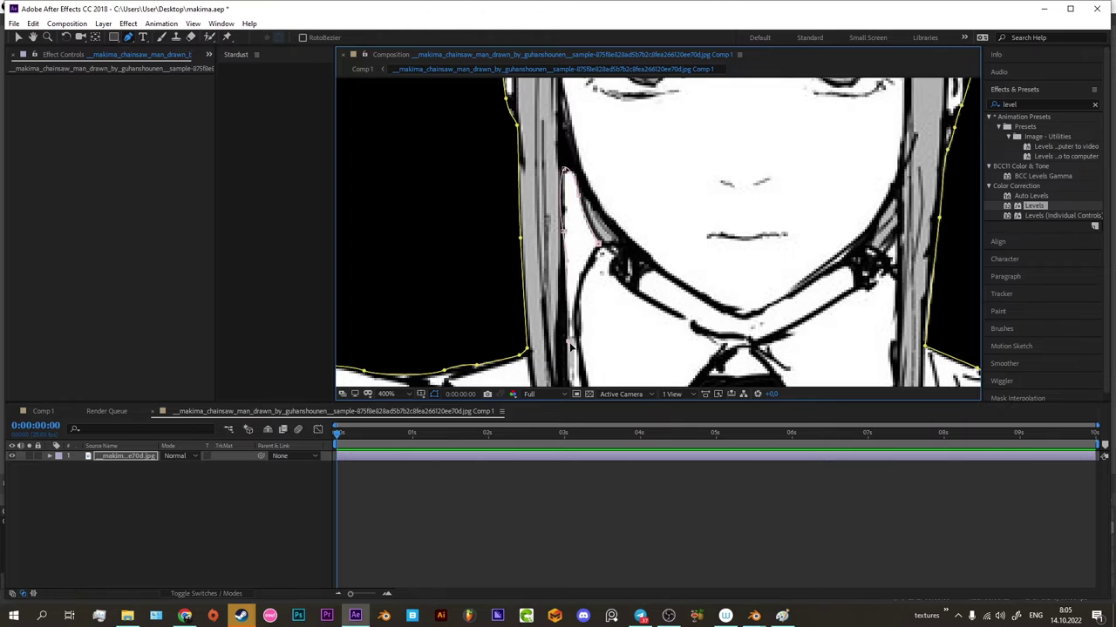
{"action": "scroll", "coordinate": [600, 252], "scroll_direction": "down", "scroll_amount": 3}
{"action": "scroll", "coordinate": [600, 252], "scroll_direction": "up", "scroll_amount": 3}
{"action": "mouse_move", "coordinate": [599, 252]}
{"action": "left_mouse_down"}
{"action": "mouse_move", "coordinate": [648, 251]}
{"action": "mouse_move", "coordinate": [612, 197]}
{"action": "left_mouse_up"}
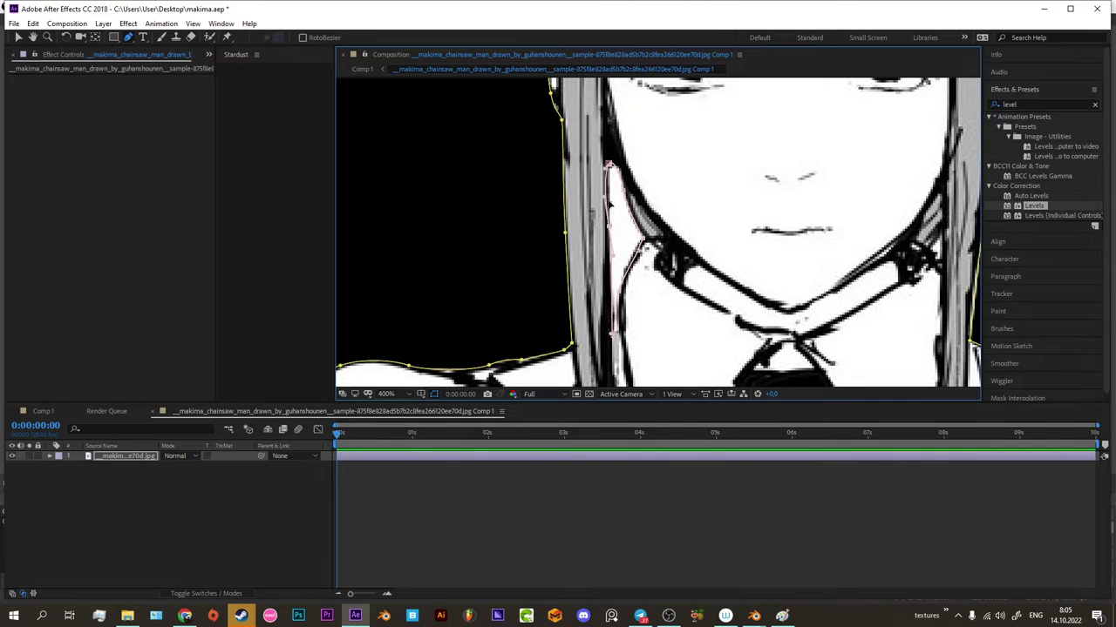
Expand the image layer's Masks and set Mask 2's mode to Subtract.
{"action": "left_click", "coordinate": [51, 456]}
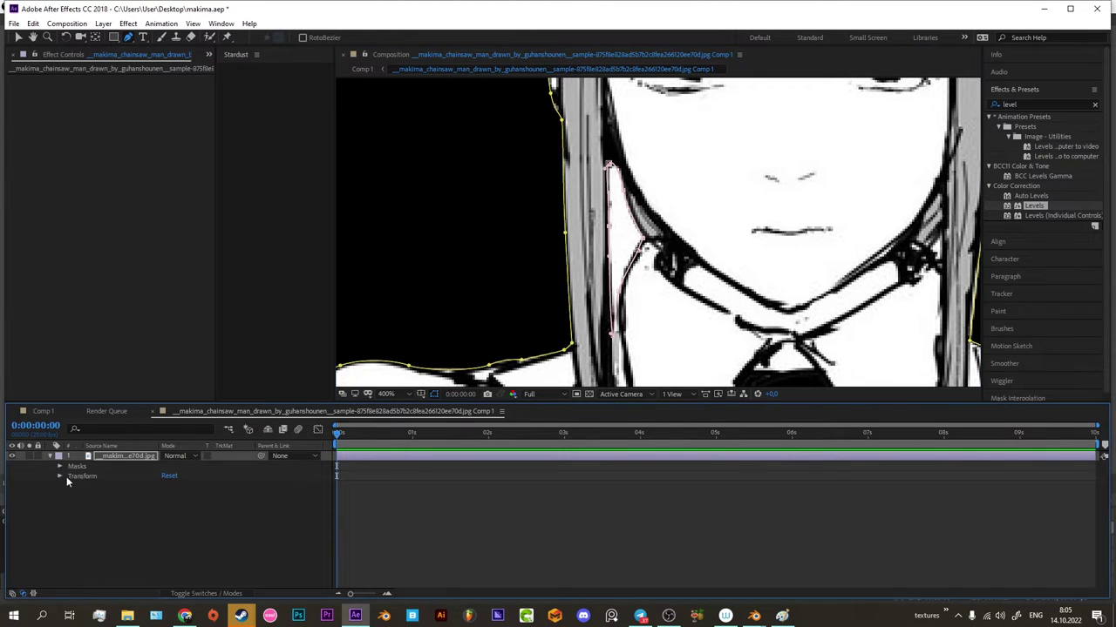
{"action": "left_click", "coordinate": [58, 467]}
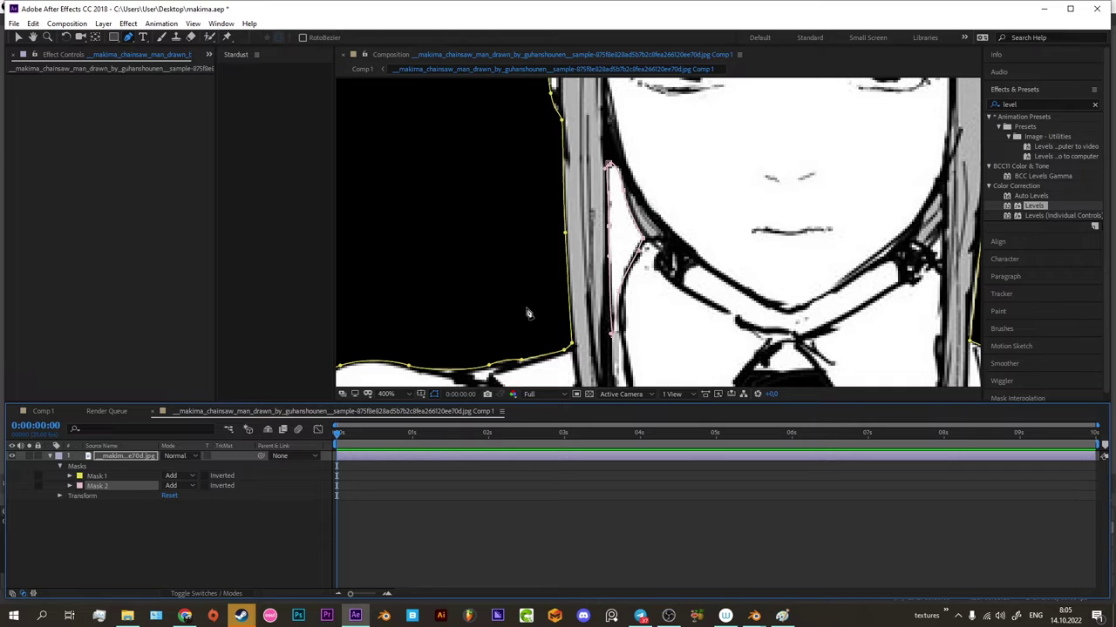
{"action": "scroll", "coordinate": [528, 313], "scroll_direction": "down", "scroll_amount": 1}
{"action": "scroll", "coordinate": [546, 220], "scroll_direction": "up", "scroll_amount": 1}
{"action": "left_click", "coordinate": [188, 484]}
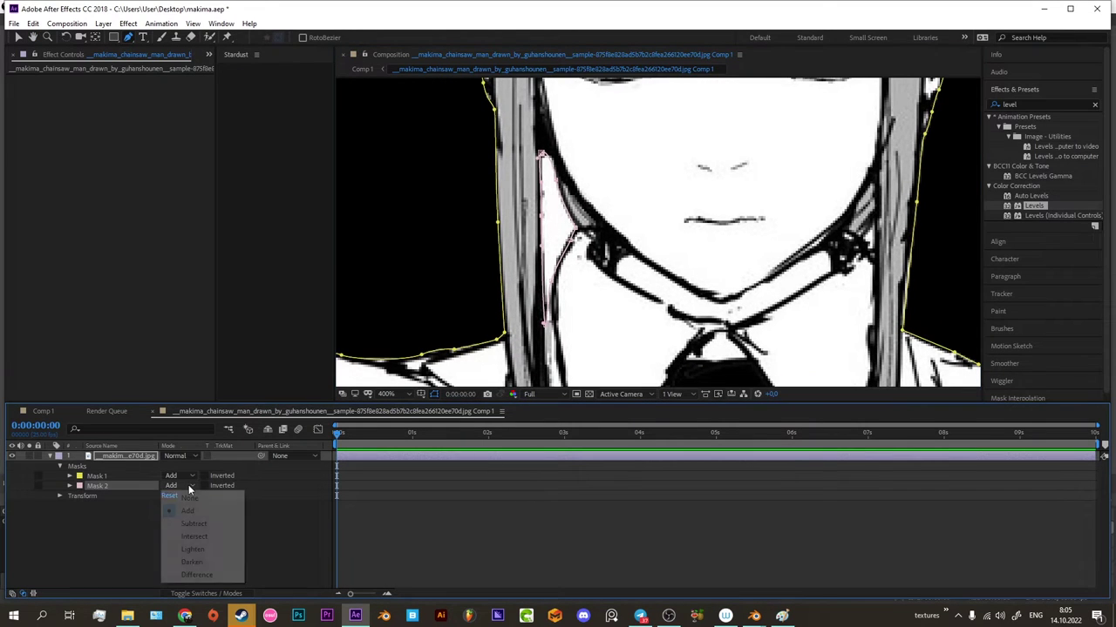
{"action": "left_click", "coordinate": [209, 524]}
{"action": "left_click", "coordinate": [209, 540]}
Zoom and pan to inspect the cut-out gap, bringing the chest and collar into view.
{"action": "scroll", "coordinate": [549, 347], "scroll_direction": "down", "scroll_amount": 1}
{"action": "scroll", "coordinate": [549, 347], "scroll_direction": "down", "scroll_amount": 1}
{"action": "scroll", "coordinate": [549, 347], "scroll_direction": "down", "scroll_amount": 1}
{"action": "scroll", "coordinate": [610, 266], "scroll_direction": "up", "scroll_amount": 1}
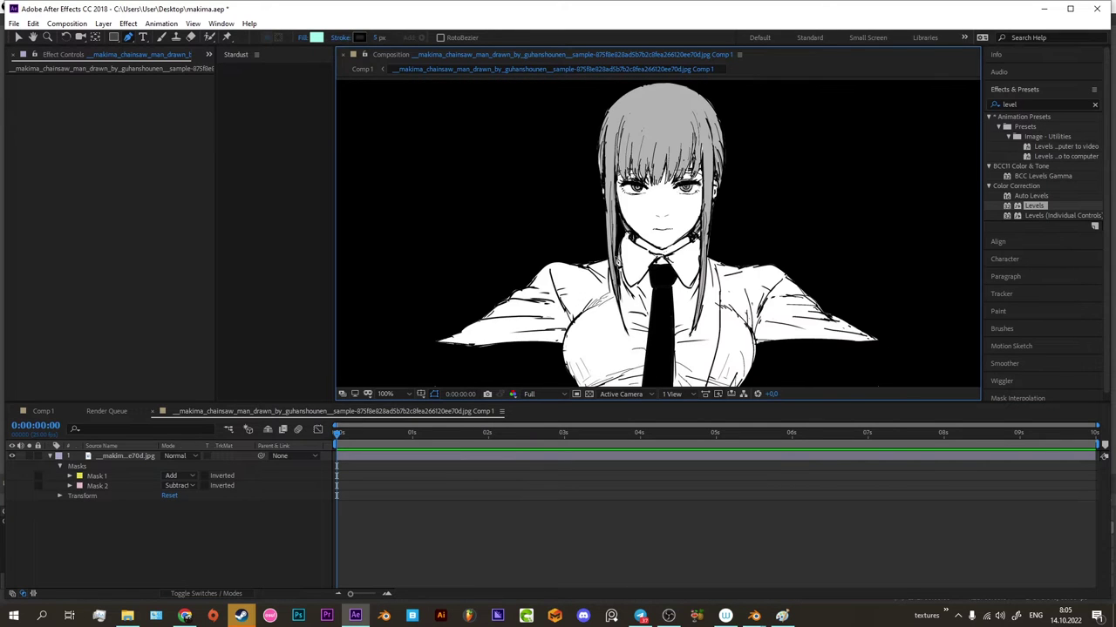
{"action": "scroll", "coordinate": [677, 253], "scroll_direction": "up", "scroll_amount": 1}
{"action": "scroll", "coordinate": [645, 251], "scroll_direction": "up", "scroll_amount": 1}
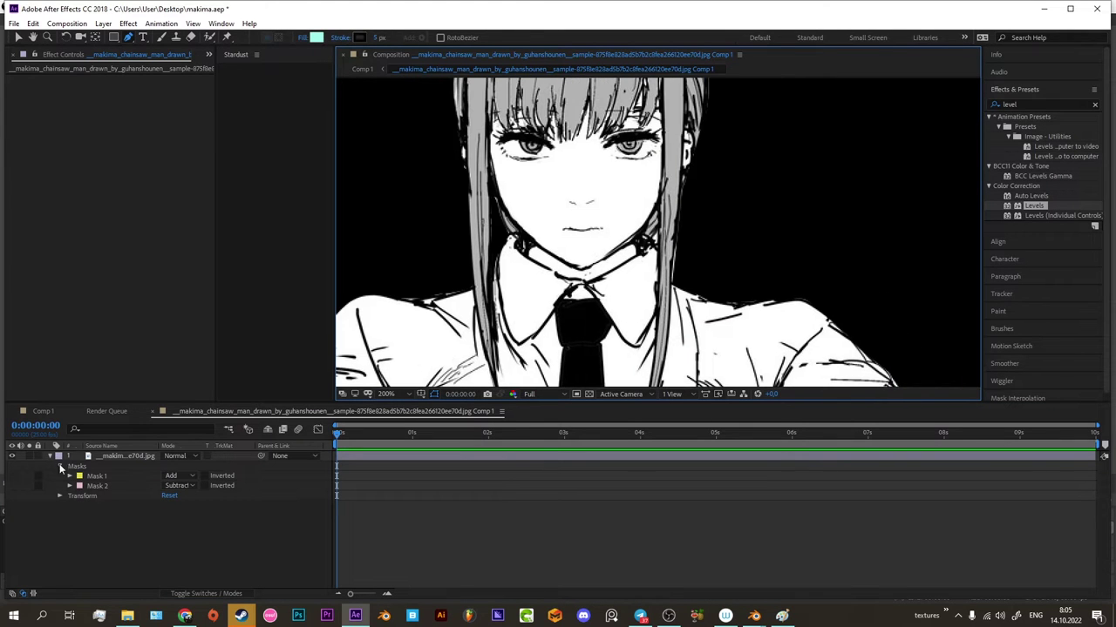
{"action": "scroll", "coordinate": [689, 235], "scroll_direction": "up", "scroll_amount": 2}
{"action": "scroll", "coordinate": [688, 235], "scroll_direction": "down", "scroll_amount": 2}
{"action": "mouse_move", "coordinate": [589, 293]}
{"action": "left_mouse_down"}
{"action": "mouse_move", "coordinate": [652, 139]}
{"action": "mouse_move", "coordinate": [645, 253]}
{"action": "left_mouse_up"}
Return to mask drawing and undo an accidental new shape layer created at the hair edge.
{"action": "key", "text": "g"}
{"action": "scroll", "coordinate": [627, 258], "scroll_direction": "up", "scroll_amount": 1}
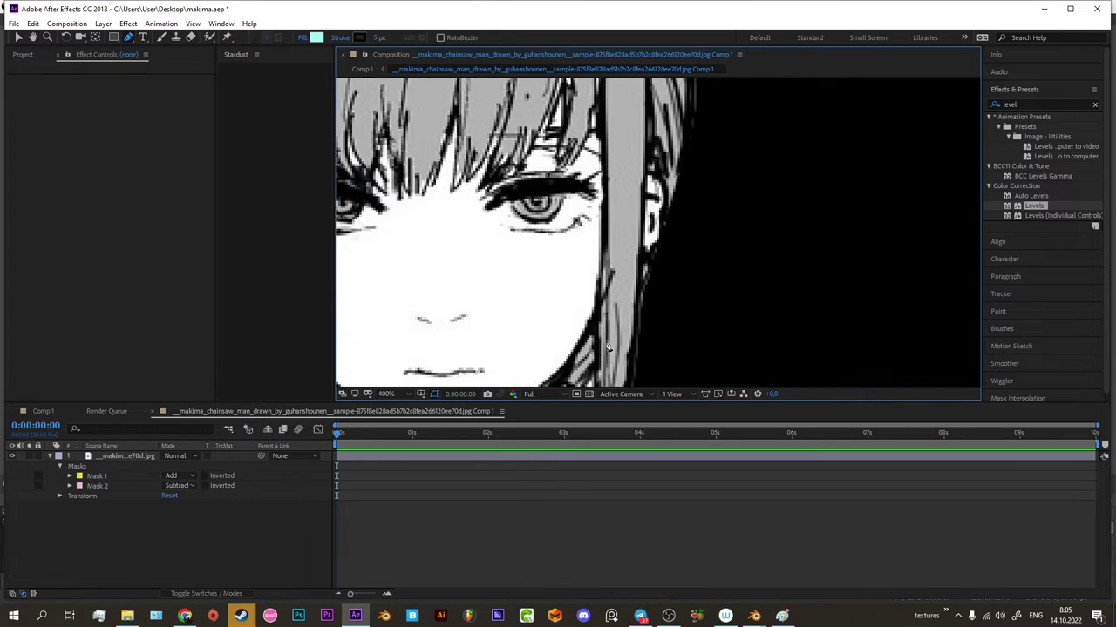
{"action": "scroll", "coordinate": [628, 258], "scroll_direction": "down", "scroll_amount": 2}
{"action": "scroll", "coordinate": [627, 258], "scroll_direction": "up", "scroll_amount": 1}
{"action": "left_click", "coordinate": [603, 258]}
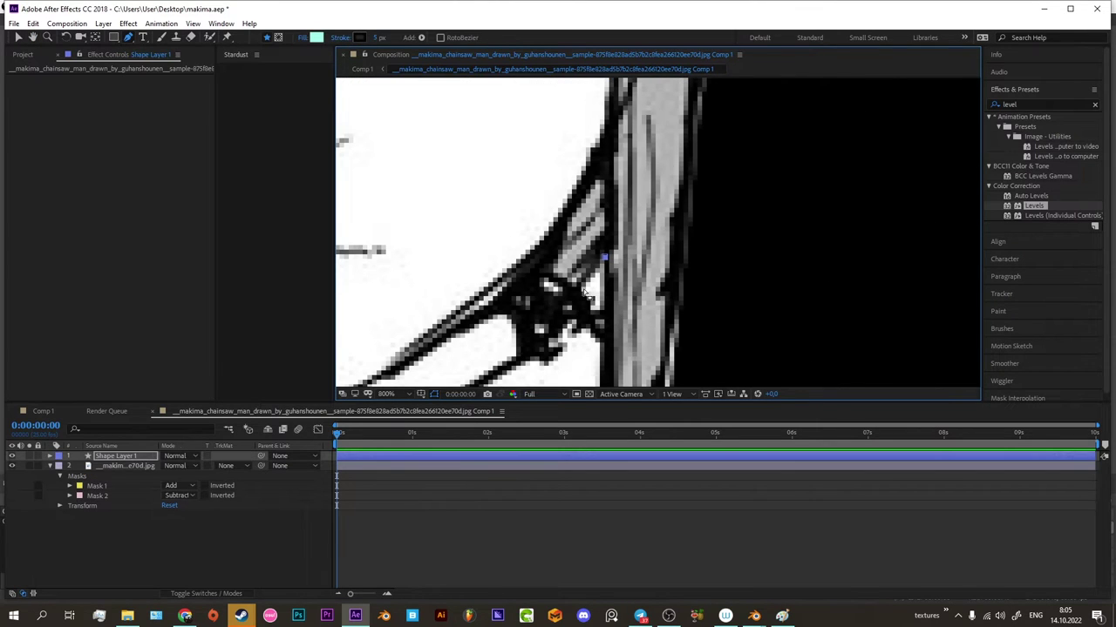
{"action": "key", "text": "ctrl+z"}
Draw the Mask 3 cutout path beside the right of the neck and delete the stray shape layer.
{"action": "left_click", "coordinate": [574, 456]}
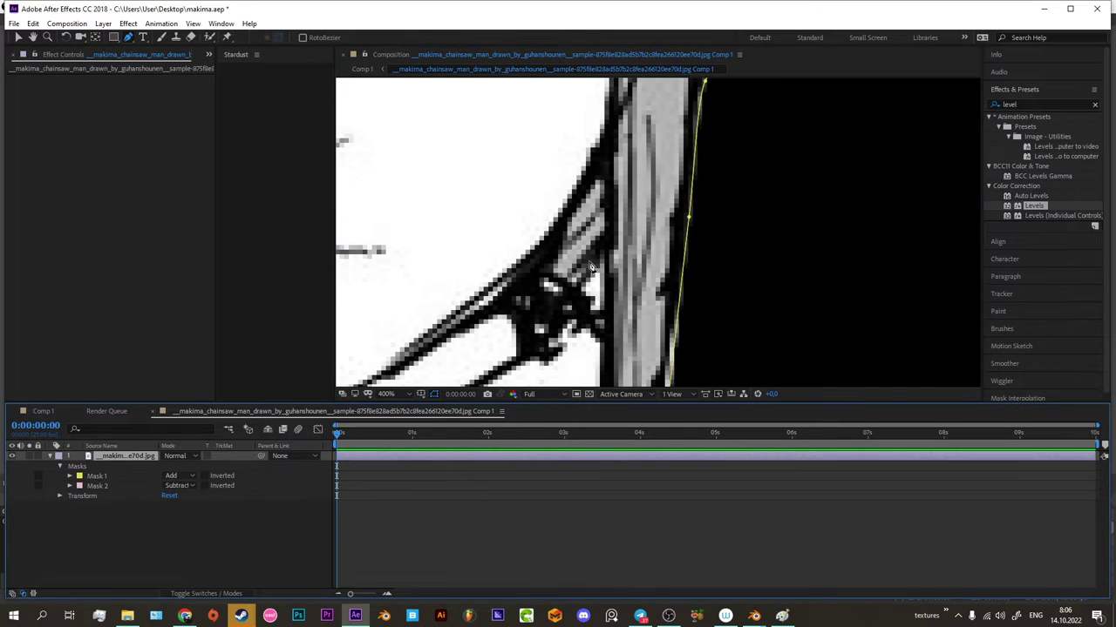
{"action": "scroll", "coordinate": [627, 262], "scroll_direction": "down", "scroll_amount": 1}
{"action": "scroll", "coordinate": [670, 294], "scroll_direction": "down", "scroll_amount": 1}
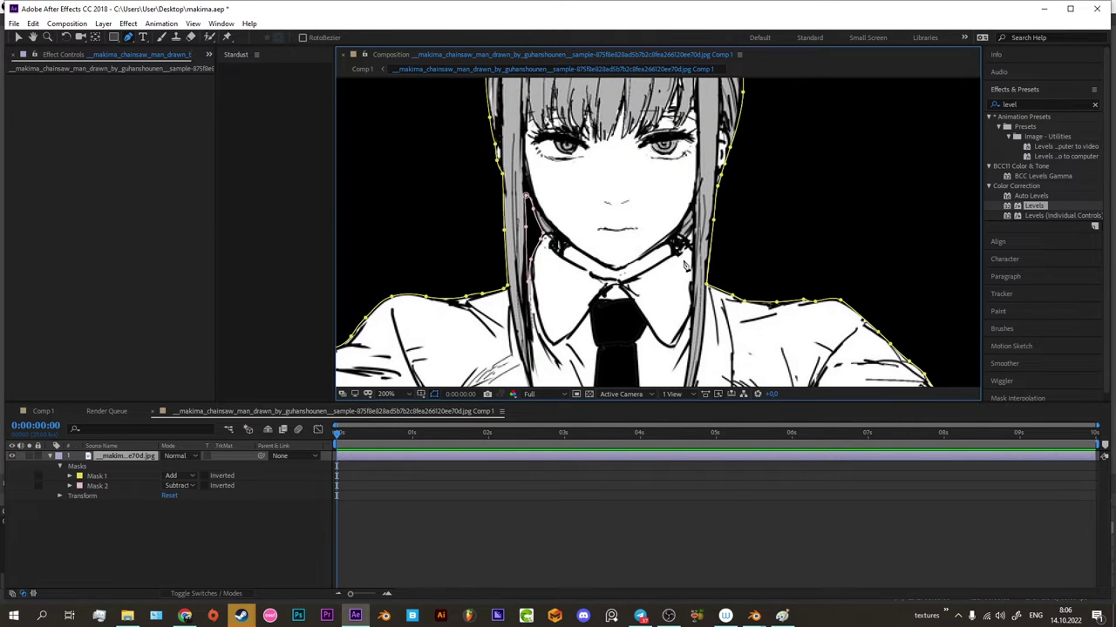
{"action": "left_click_drag", "start_coordinate": [683, 257], "coordinate": [675, 279]}
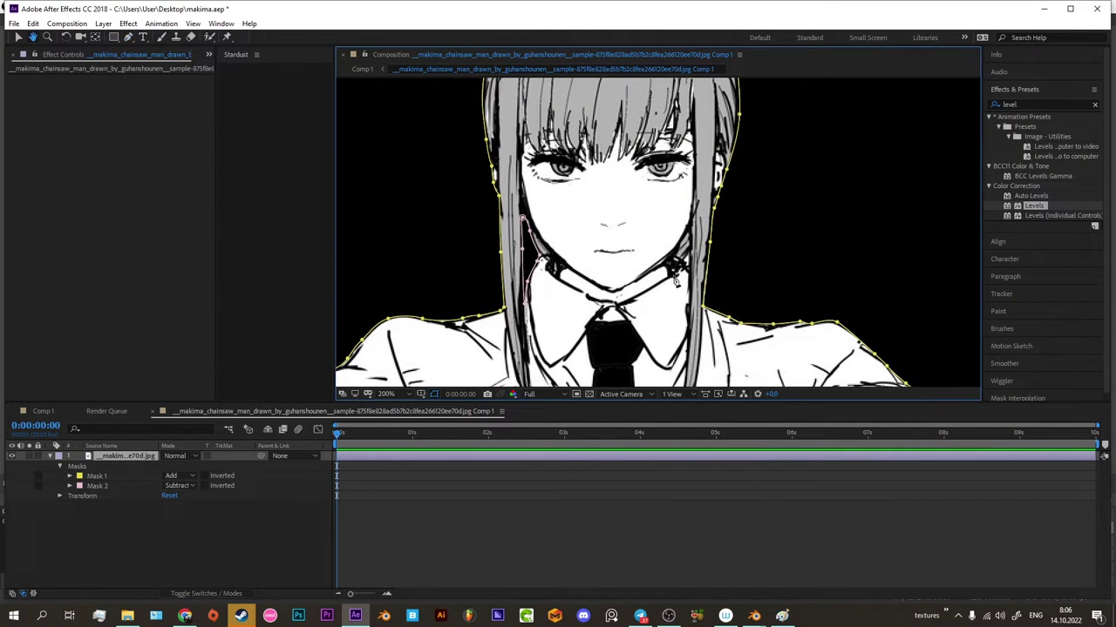
{"action": "left_click", "coordinate": [596, 472]}
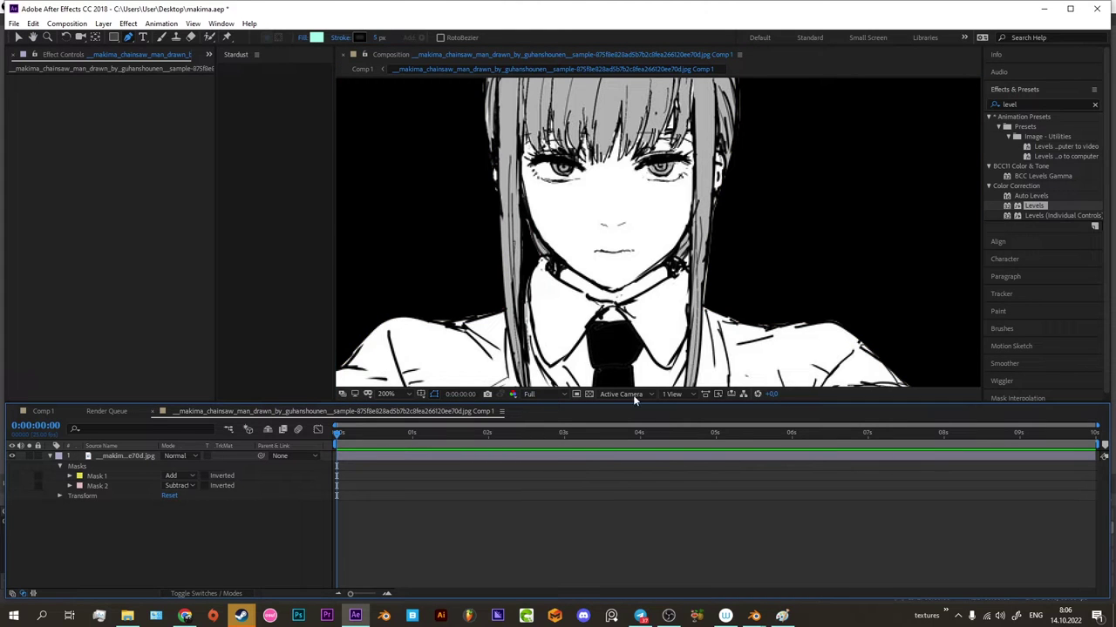
{"action": "left_click", "coordinate": [692, 255]}
{"action": "left_click", "coordinate": [673, 272]}
{"action": "left_click", "coordinate": [684, 261]}
{"action": "key", "text": "Delete"}
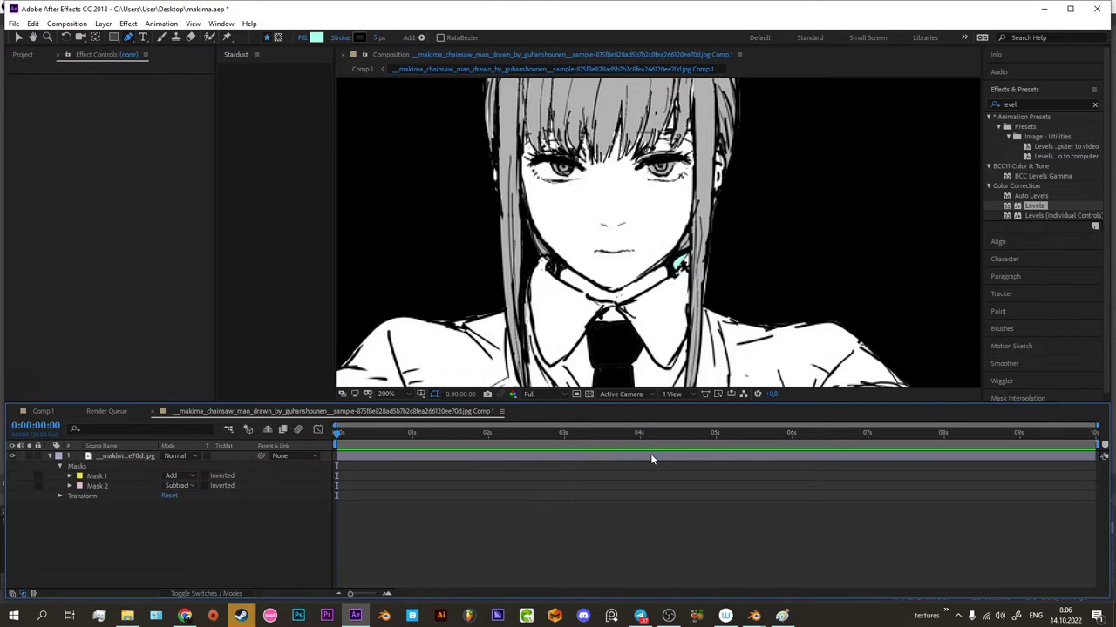
Recentre the view on the figure and save the project with Ctrl+S.
{"action": "scroll", "coordinate": [597, 227], "scroll_direction": "down", "scroll_amount": 5}
{"action": "scroll", "coordinate": [597, 226], "scroll_direction": "up", "scroll_amount": 3}
{"action": "key", "text": "h"}
{"action": "mouse_move", "coordinate": [597, 227]}
{"action": "left_mouse_down"}
{"action": "mouse_move", "coordinate": [580, 221]}
{"action": "mouse_move", "coordinate": [579, 189]}
{"action": "left_mouse_up"}
{"action": "scroll", "coordinate": [579, 221], "scroll_direction": "down", "scroll_amount": 2}
{"action": "key", "text": "ctrl+s"}
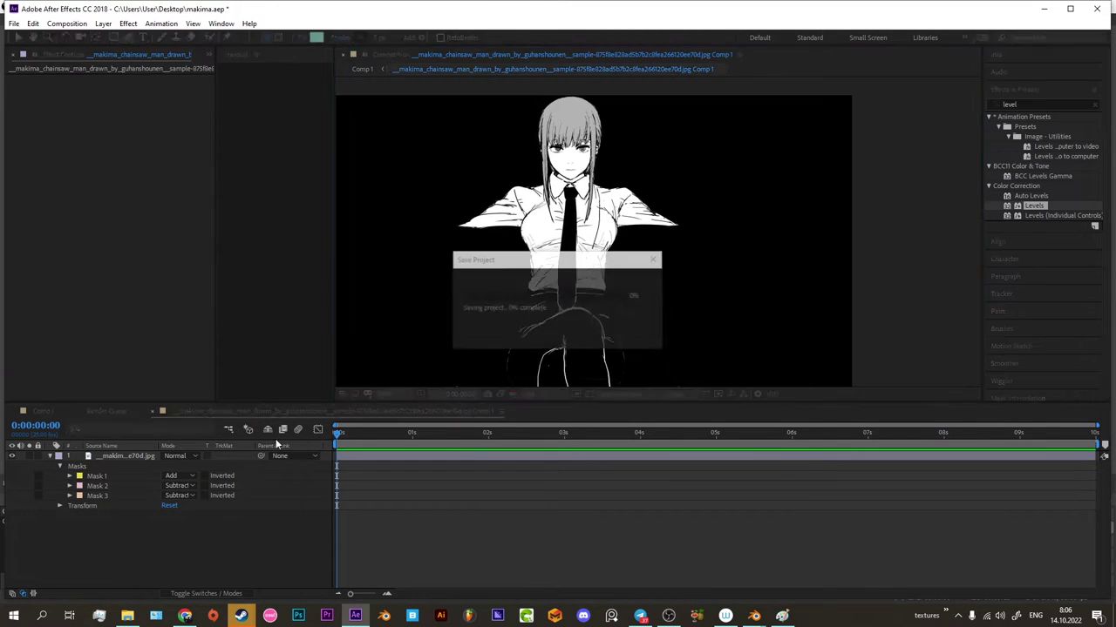
Switch to Comp 1, closing the figure's precomp timeline.
{"action": "left_click", "coordinate": [43, 411]}
{"action": "key", "text": "g"}
{"action": "left_click", "coordinate": [80, 411]}
{"action": "left_click", "coordinate": [80, 410]}
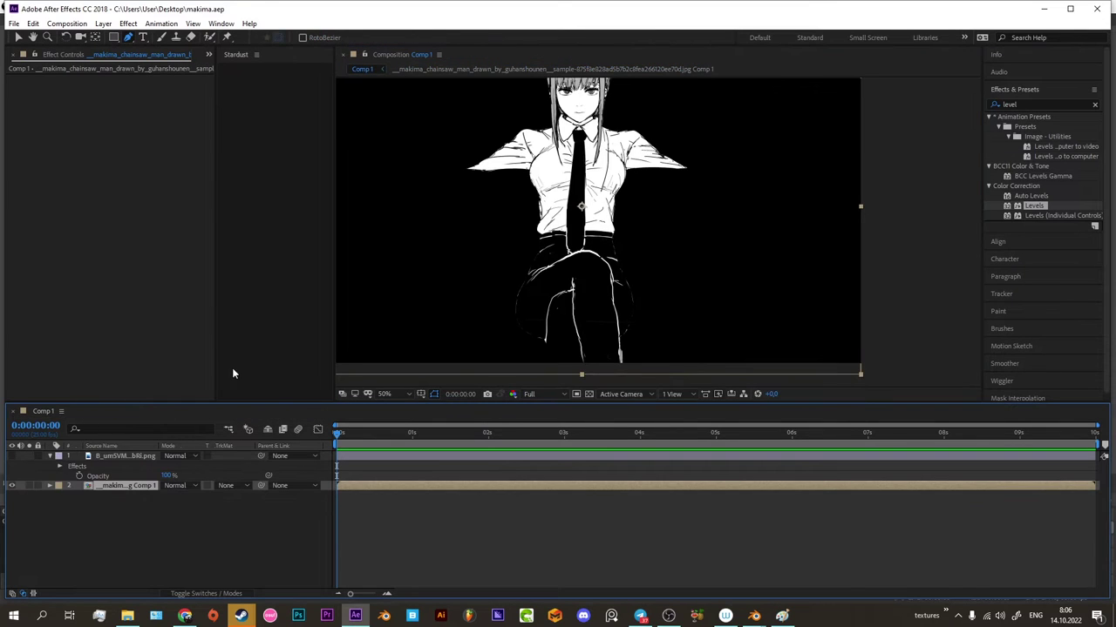
{"action": "key", "text": "h"}
{"action": "left_click_drag", "start_coordinate": [659, 285], "coordinate": [640, 307]}
Make the sofa PNG layer visible, move it below the figure precomp, and select the precomp.
{"action": "left_click", "coordinate": [11, 456]}
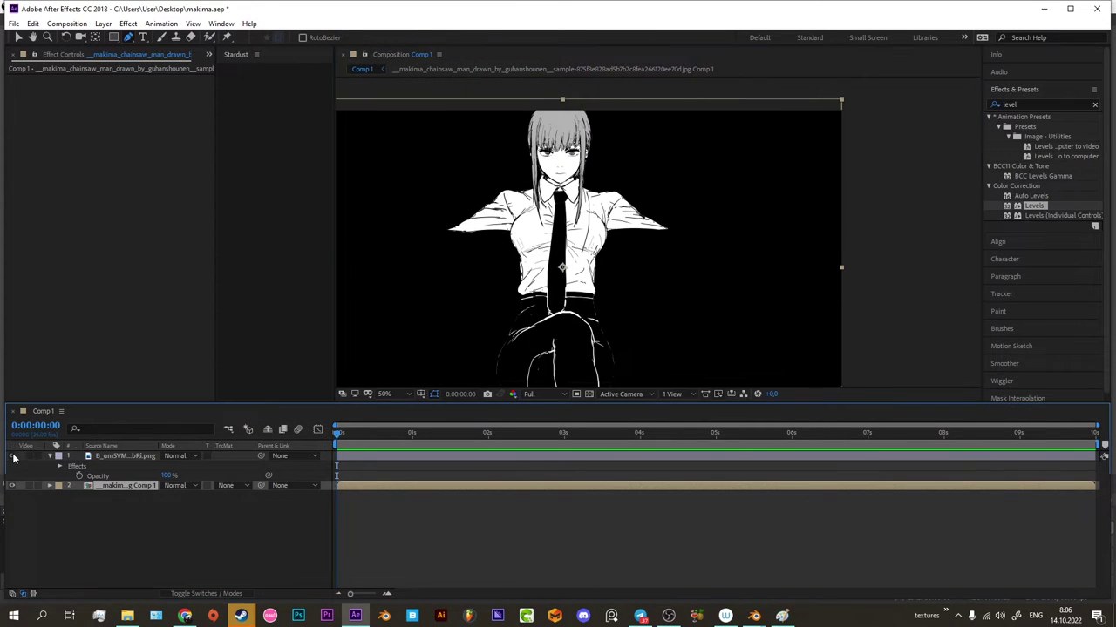
{"action": "left_click_drag", "start_coordinate": [133, 499], "coordinate": [132, 498]}
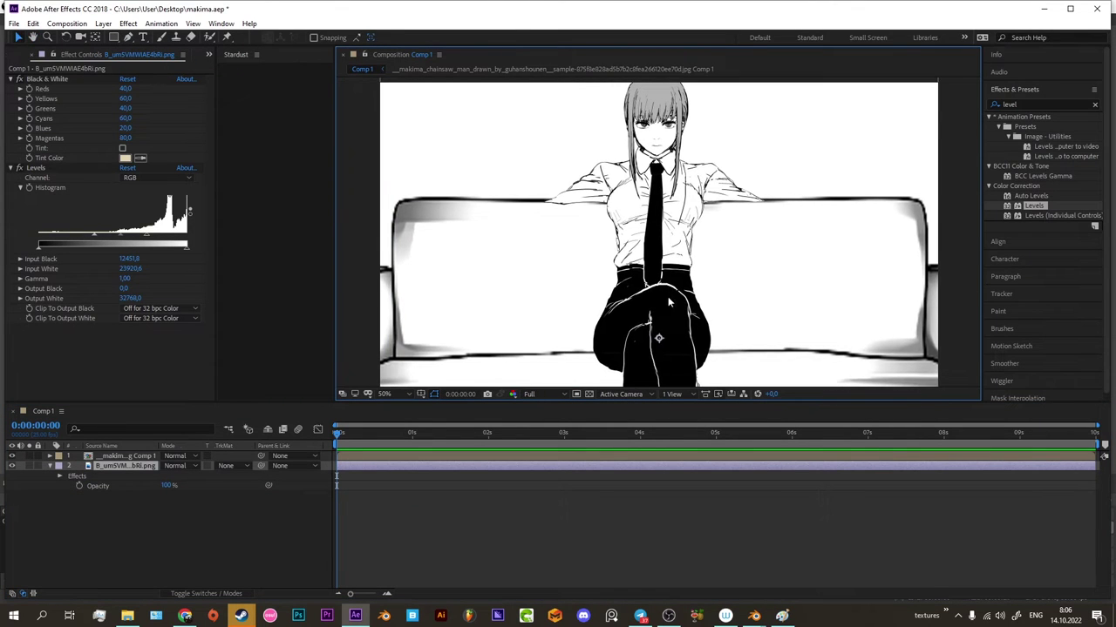
{"action": "left_click", "coordinate": [568, 455]}
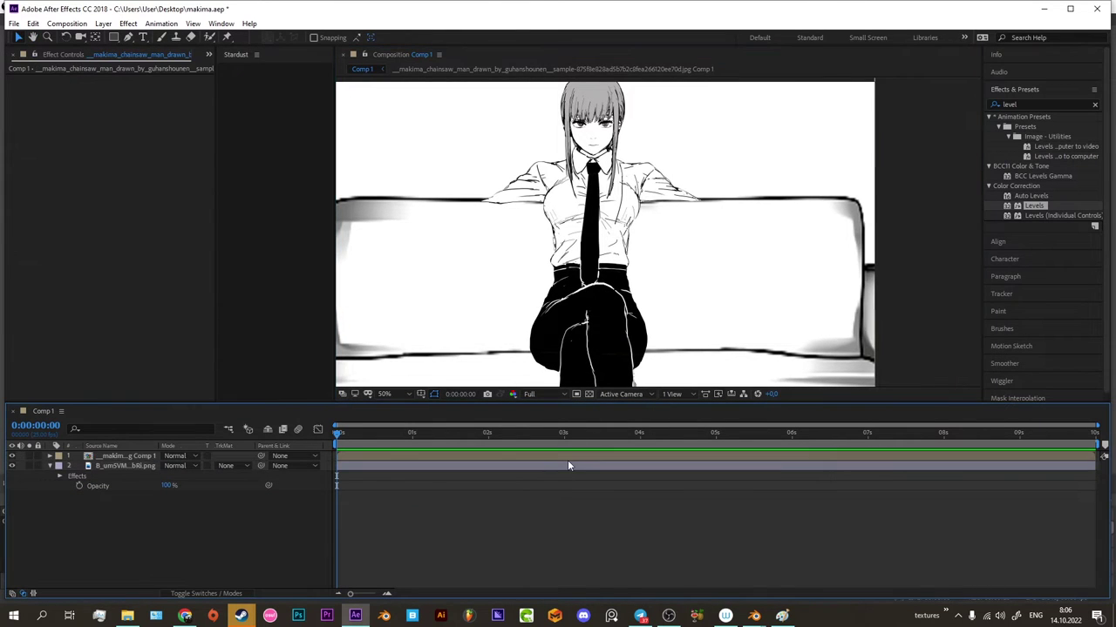
{"action": "left_click", "coordinate": [722, 275]}
Open the figure precomp and pre-compose its masked layer into a new Comp 2 with Ctrl+Shift+C.
{"action": "double_click", "coordinate": [463, 455]}
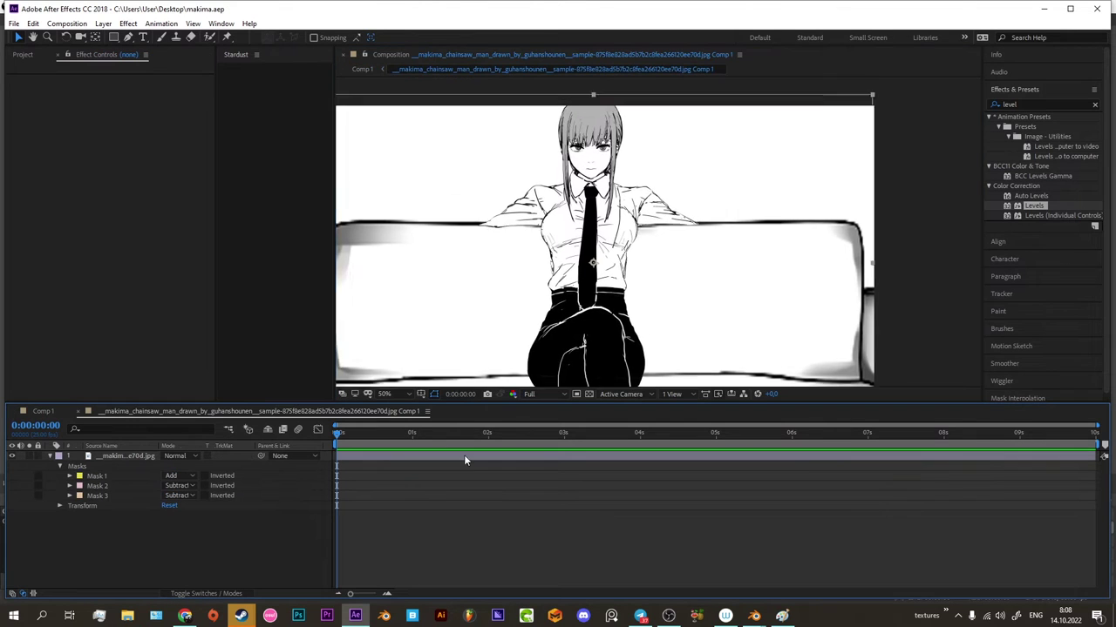
{"action": "scroll", "coordinate": [517, 216], "scroll_direction": "up", "scroll_amount": 4}
{"action": "scroll", "coordinate": [608, 301], "scroll_direction": "down", "scroll_amount": 1}
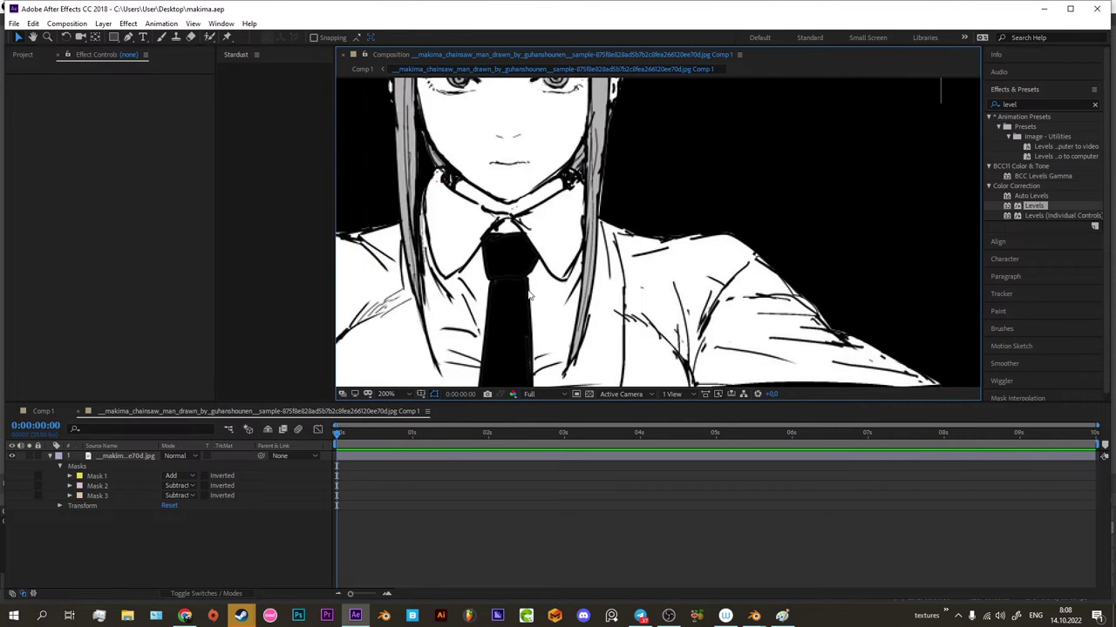
{"action": "scroll", "coordinate": [608, 300], "scroll_direction": "down", "scroll_amount": 1}
{"action": "left_click", "coordinate": [531, 458]}
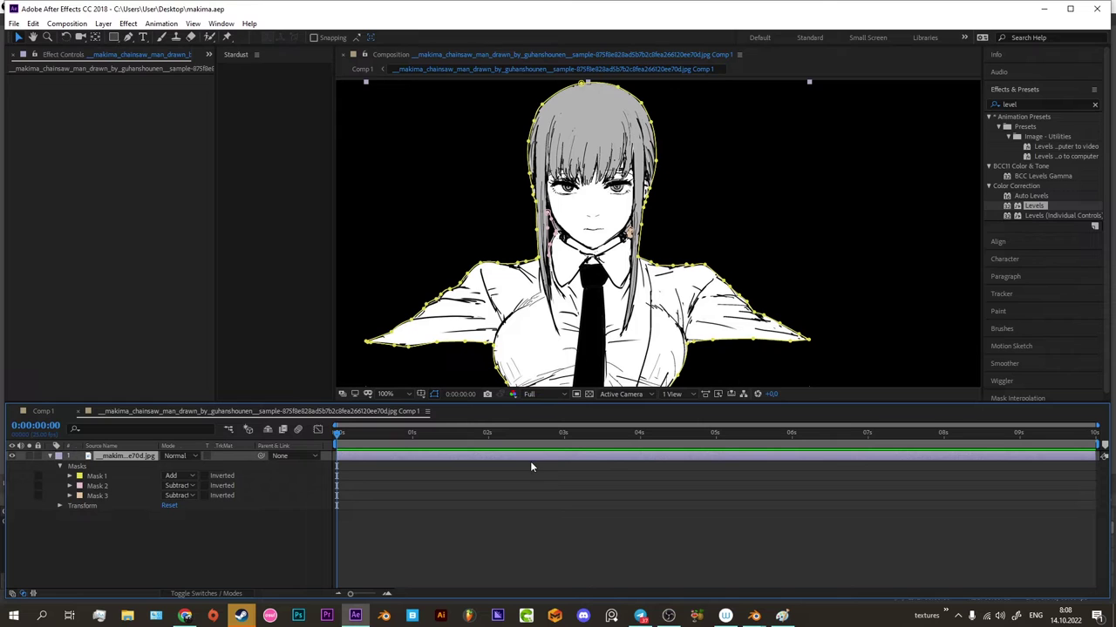
{"action": "key", "text": "ctrl+shift+c"}
{"action": "left_click", "coordinate": [889, 346]}
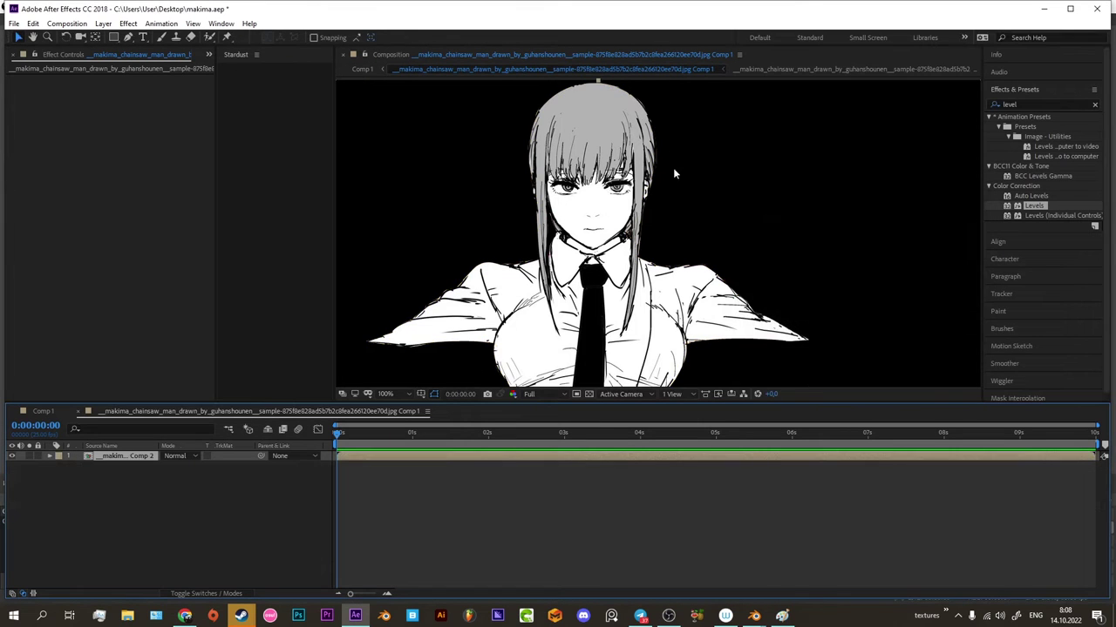
Zoom and pan the viewer to centre on the figure's face.
{"action": "scroll", "coordinate": [558, 184], "scroll_direction": "up", "scroll_amount": 2}
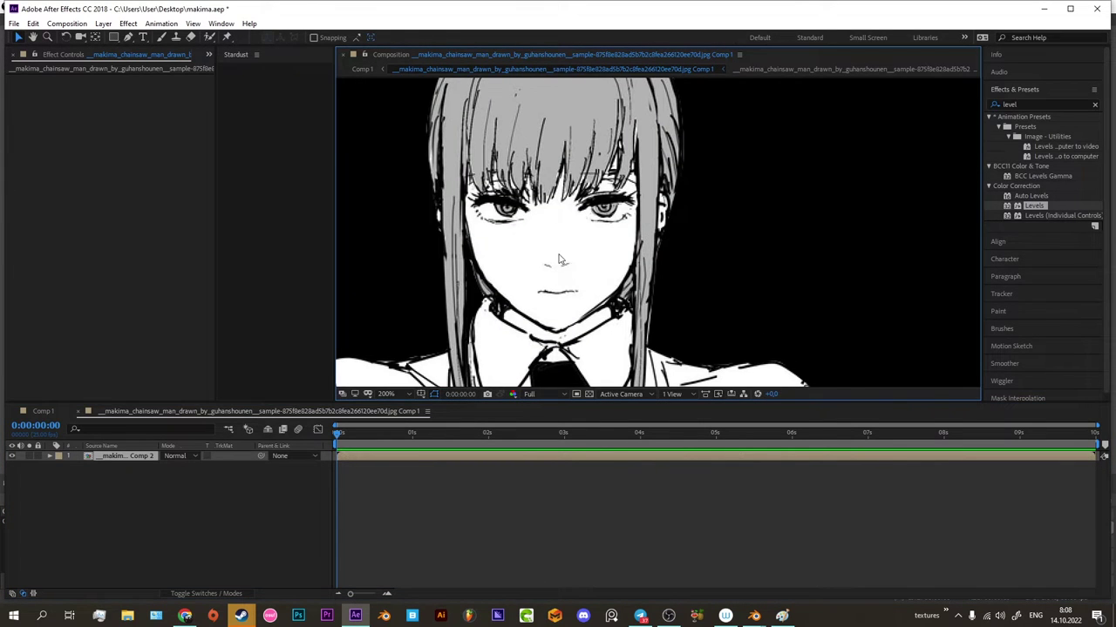
{"action": "left_click_drag", "start_coordinate": [560, 258], "coordinate": [613, 251]}
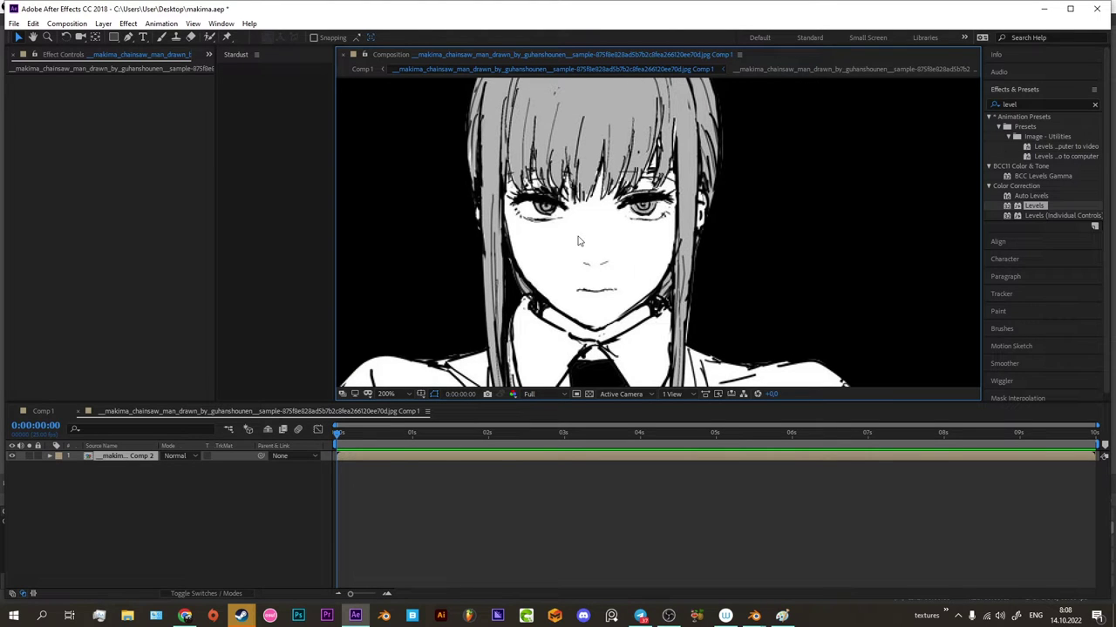
{"action": "scroll", "coordinate": [577, 241], "scroll_direction": "up", "scroll_amount": 1}
{"action": "scroll", "coordinate": [667, 288], "scroll_direction": "up", "scroll_amount": 1}
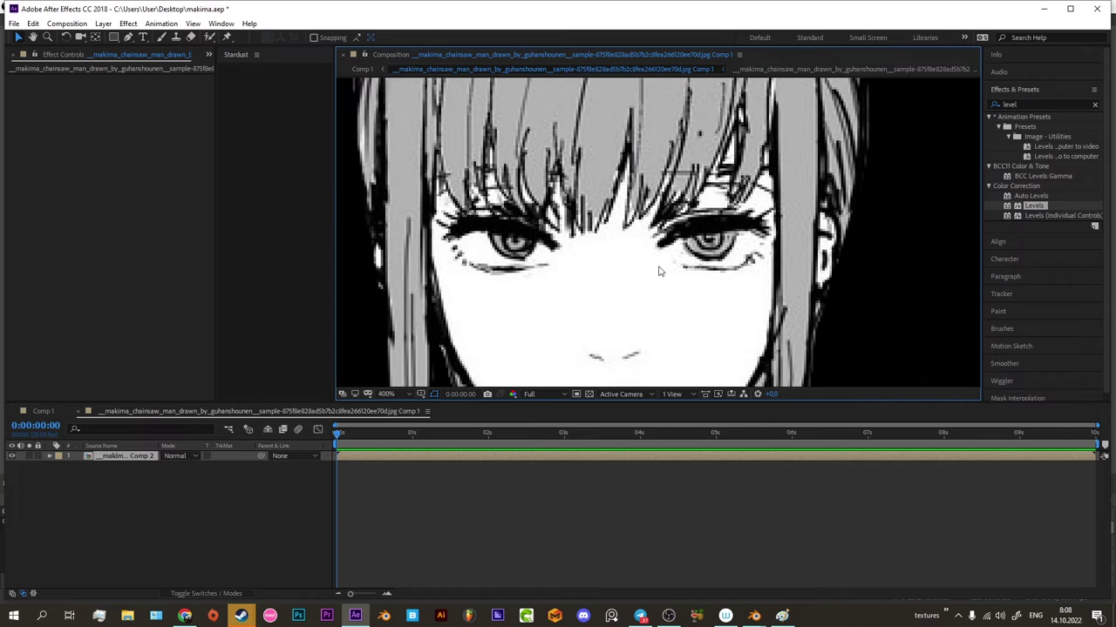
{"action": "scroll", "coordinate": [548, 287], "scroll_direction": "down", "scroll_amount": 1}
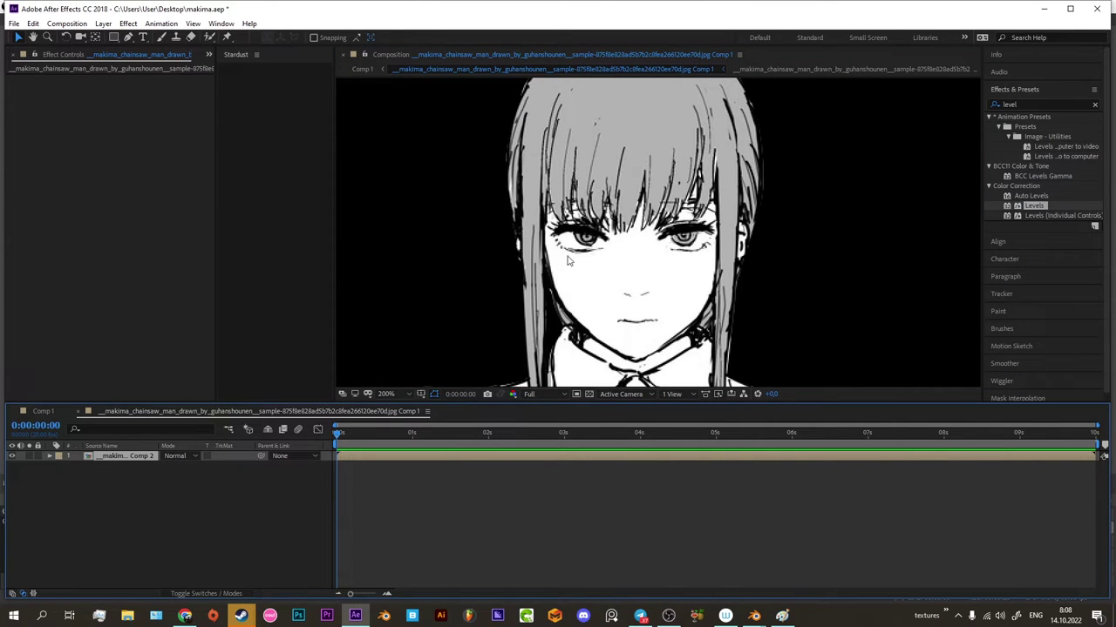
{"action": "scroll", "coordinate": [688, 267], "scroll_direction": "up", "scroll_amount": 2}
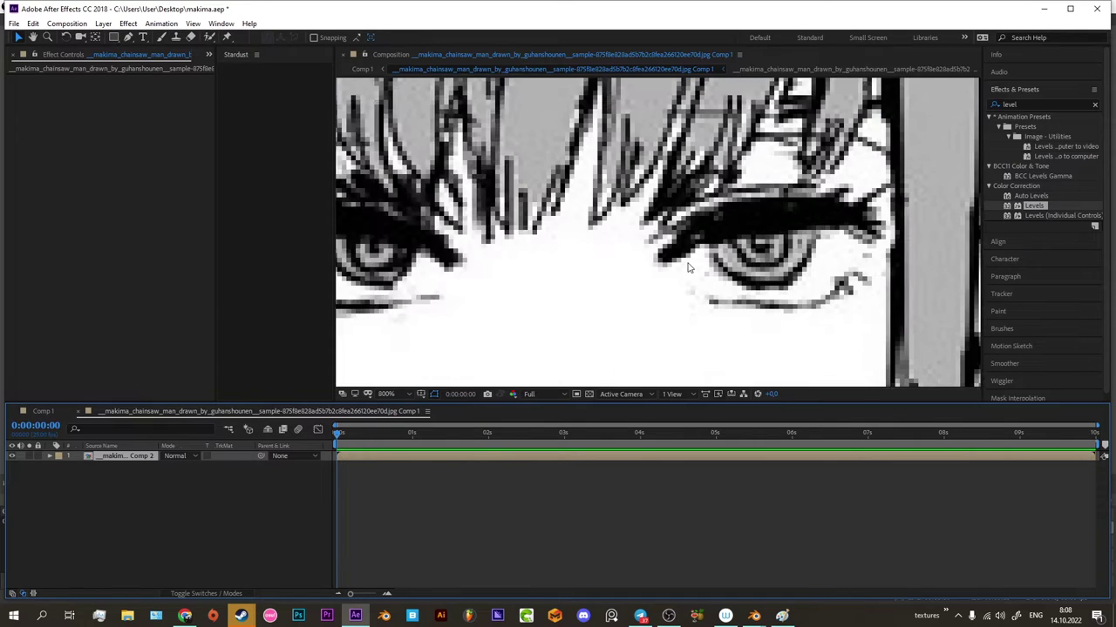
{"action": "scroll", "coordinate": [627, 262], "scroll_direction": "up", "scroll_amount": 1}
{"action": "scroll", "coordinate": [523, 261], "scroll_direction": "down", "scroll_amount": 2}
{"action": "scroll", "coordinate": [545, 279], "scroll_direction": "up", "scroll_amount": 1}
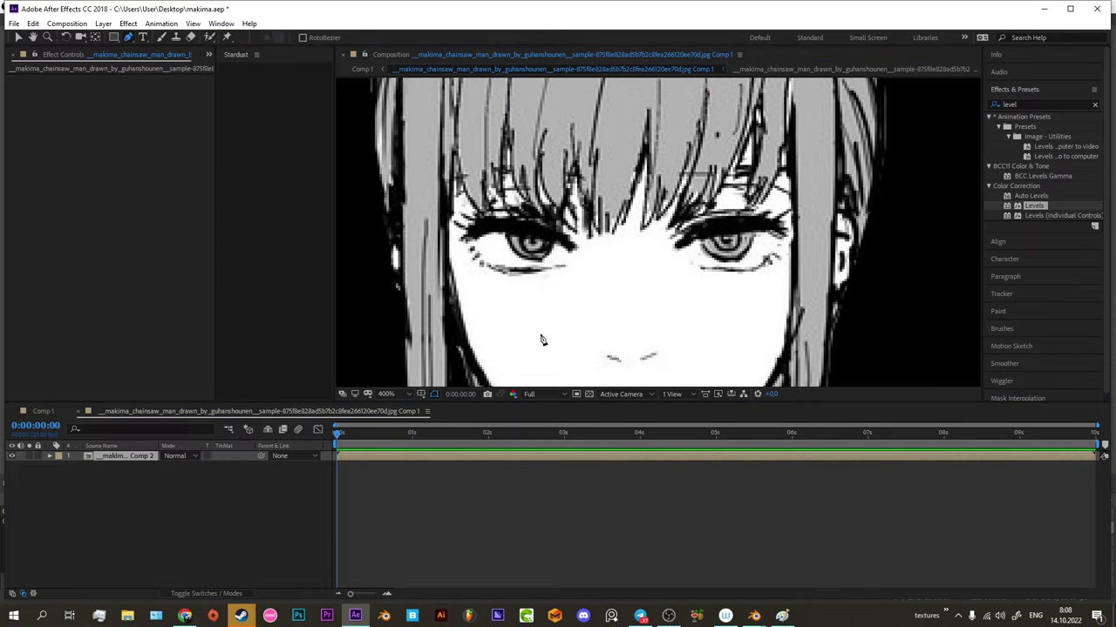
Duplicate the Comp 2 figure layer twice with Ctrl+D, giving three stacked copies.
{"action": "left_click", "coordinate": [531, 455]}
{"action": "key", "text": "ctrl+d"}
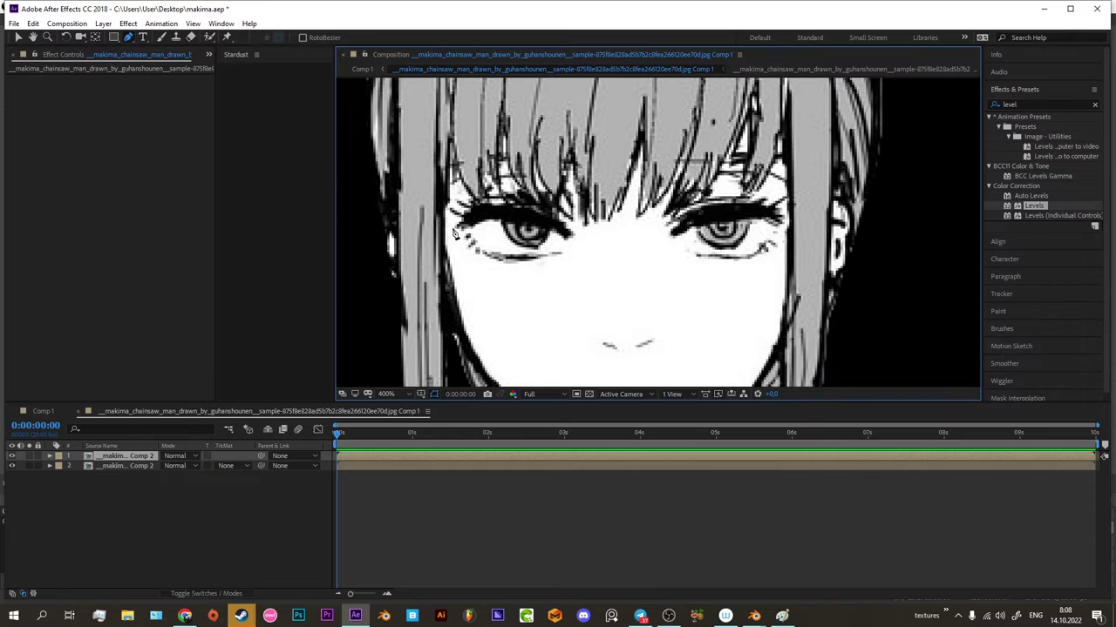
{"action": "scroll", "coordinate": [453, 233], "scroll_direction": "up", "scroll_amount": 1}
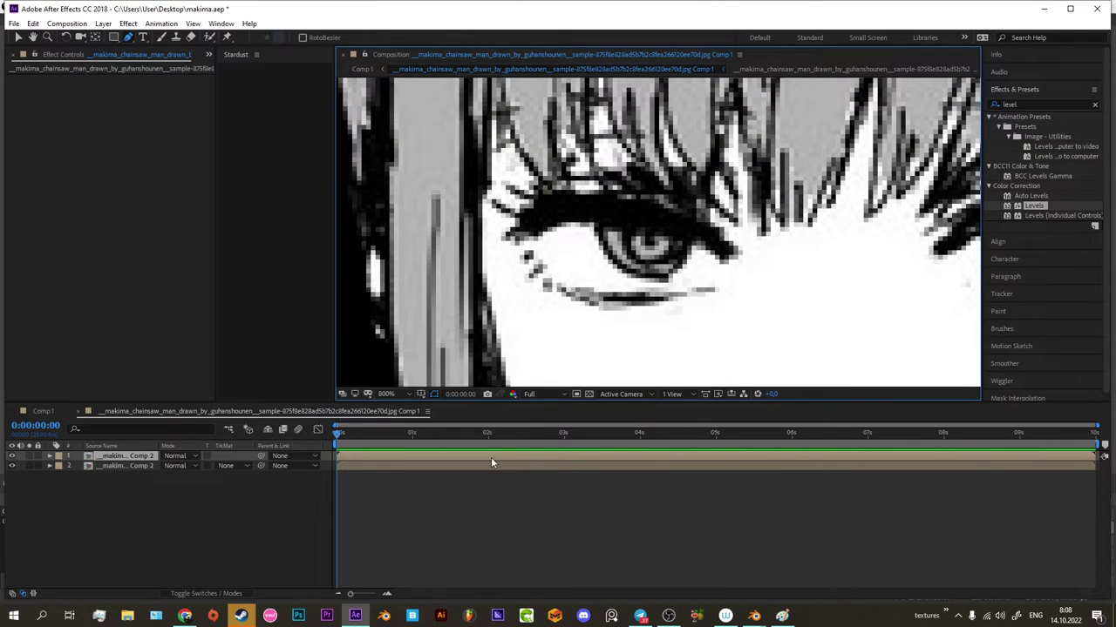
{"action": "left_click", "coordinate": [517, 457]}
{"action": "key", "text": "ctrl+d"}
{"action": "scroll", "coordinate": [503, 301], "scroll_direction": "down", "scroll_amount": 1}
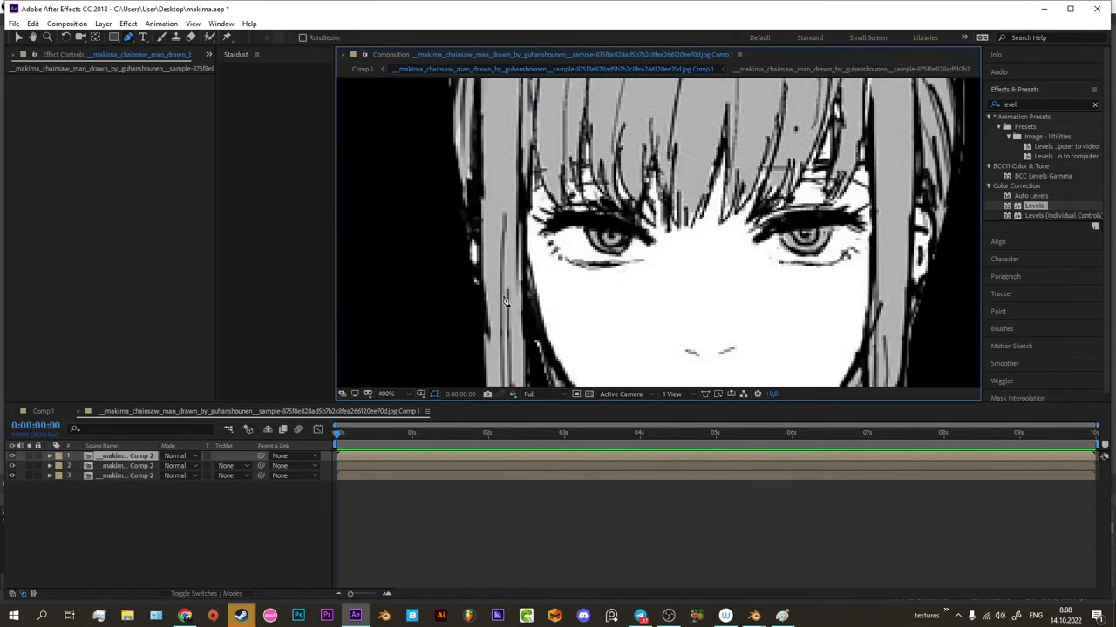
{"action": "mouse_move", "coordinate": [614, 266]}
{"action": "left_mouse_down"}
{"action": "mouse_move", "coordinate": [555, 263]}
{"action": "mouse_move", "coordinate": [529, 244]}
{"action": "left_mouse_up"}
{"action": "left_click", "coordinate": [481, 466]}
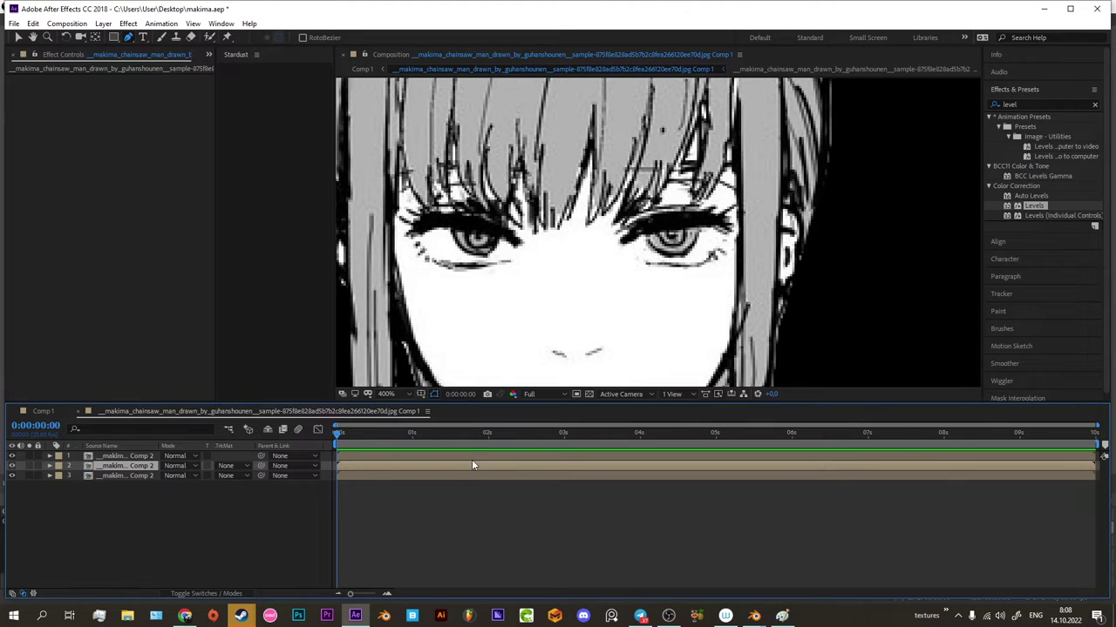
{"action": "left_click", "coordinate": [472, 457]}
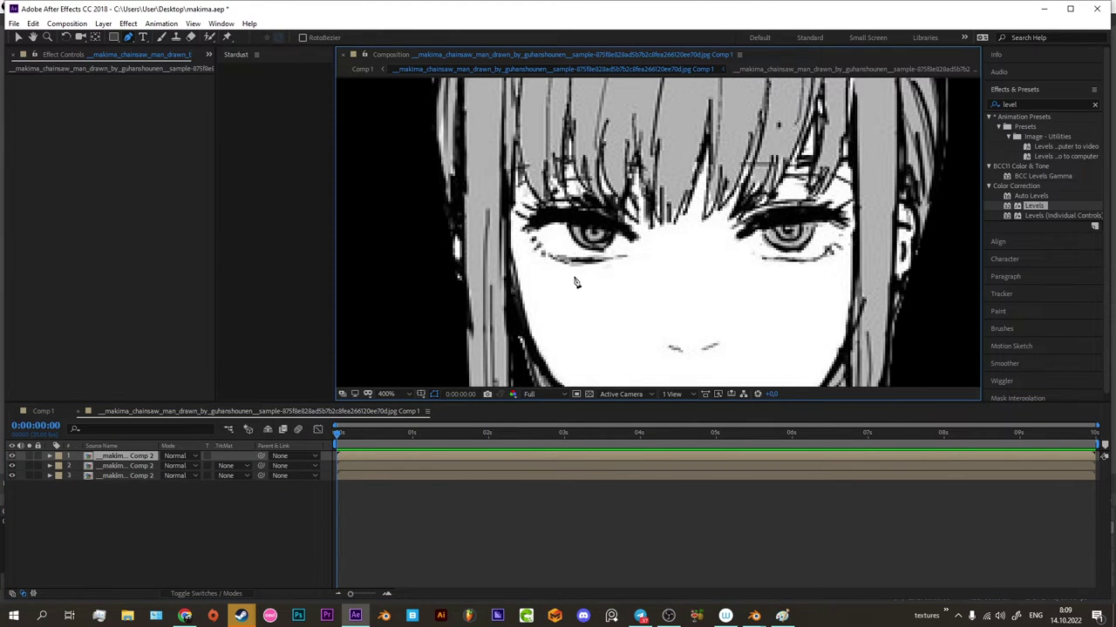
Draw a pen mask around the left eye on the second figure layer.
{"action": "key", "text": "period"}
{"action": "left_click", "coordinate": [492, 466]}
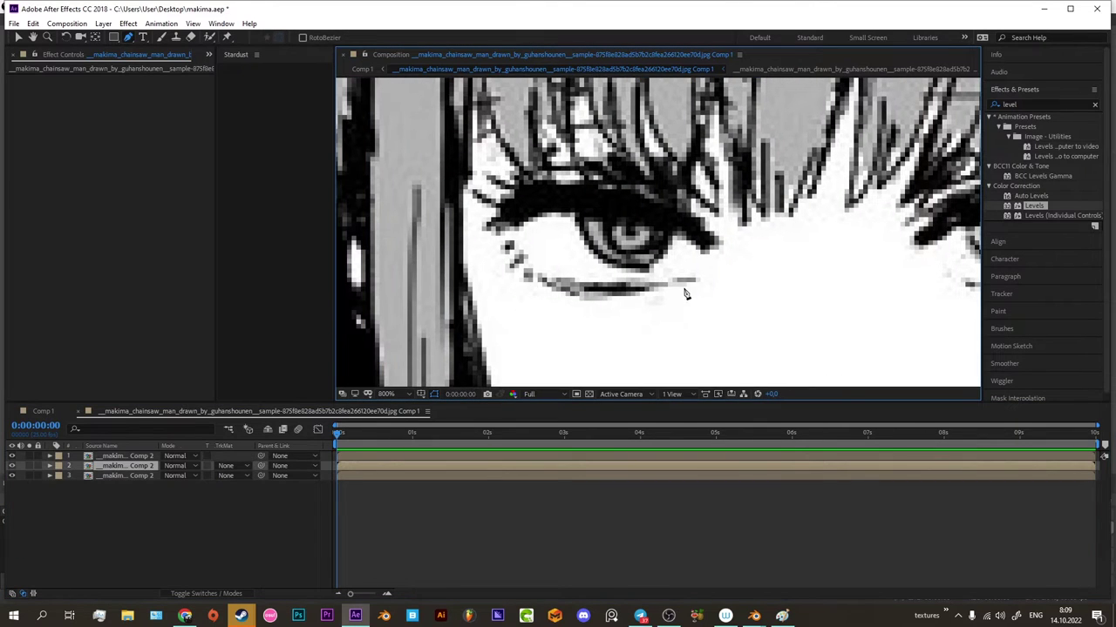
{"action": "left_click", "coordinate": [697, 286]}
{"action": "left_click_drag", "start_coordinate": [638, 312], "coordinate": [619, 316]}
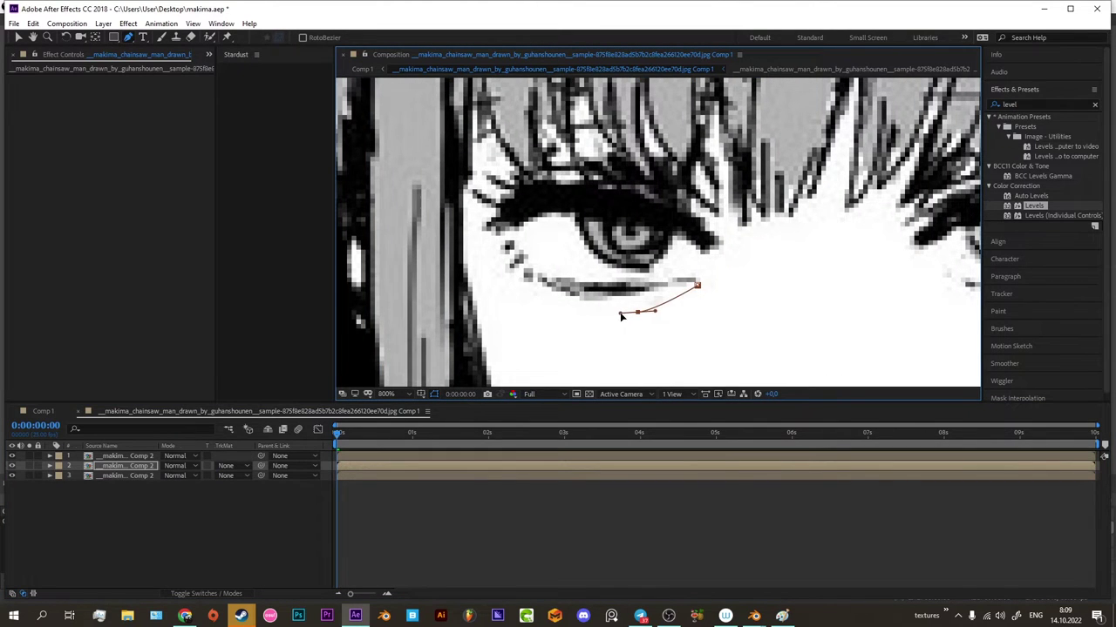
{"action": "key", "text": "period"}
{"action": "left_click_drag", "start_coordinate": [580, 256], "coordinate": [701, 282]}
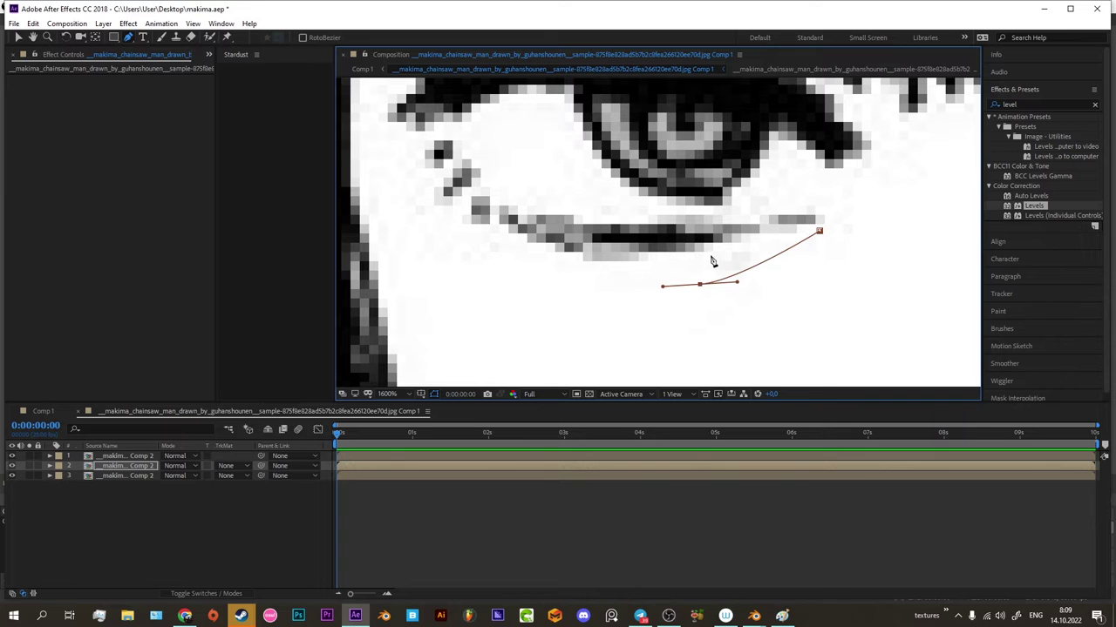
{"action": "mouse_move", "coordinate": [580, 263]}
{"action": "left_mouse_down"}
{"action": "mouse_move", "coordinate": [511, 249]}
{"action": "mouse_move", "coordinate": [597, 333]}
{"action": "left_mouse_up"}
{"action": "left_click", "coordinate": [530, 300]}
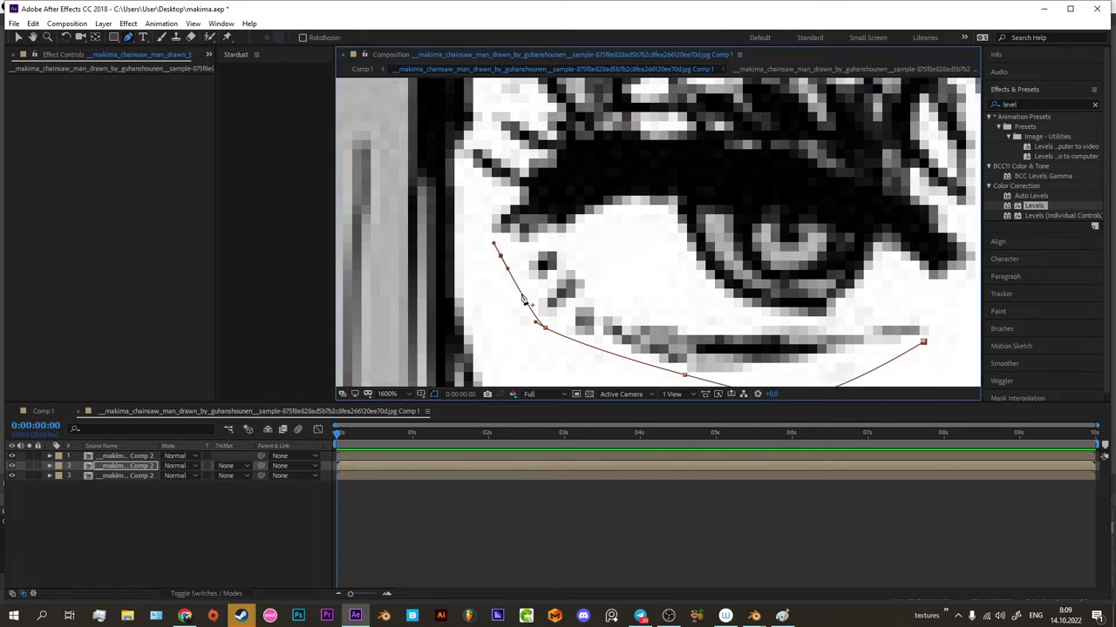
Toggle the figure layers' visibility to check the left-eye mask.
{"action": "scroll", "coordinate": [488, 251], "scroll_direction": "up", "scroll_amount": 5}
{"action": "scroll", "coordinate": [475, 248], "scroll_direction": "down", "scroll_amount": 8}
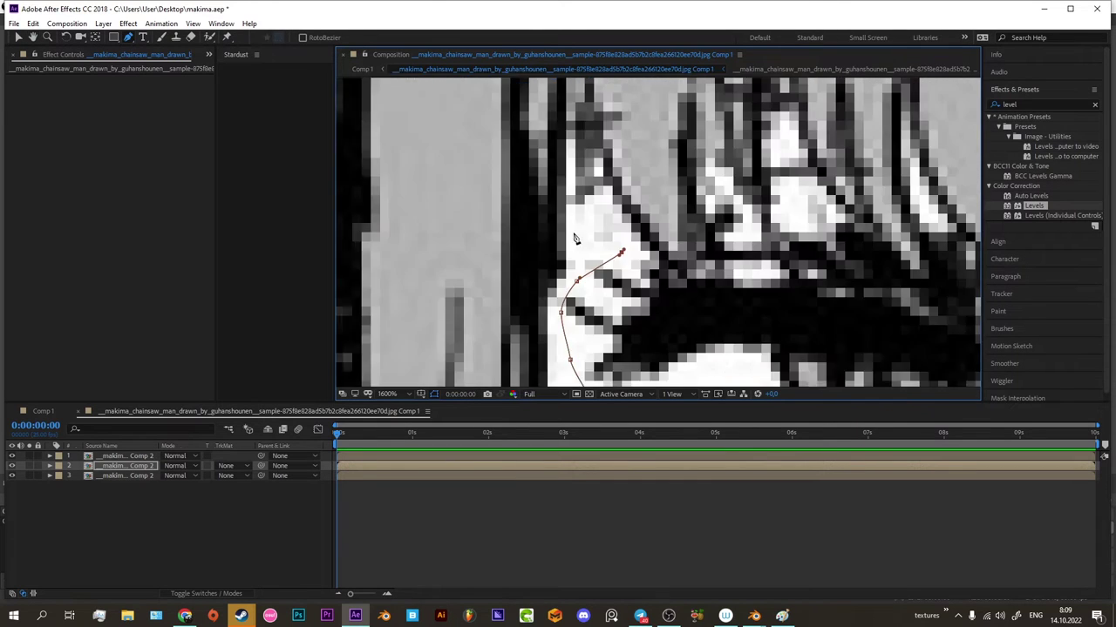
{"action": "scroll", "coordinate": [666, 264], "scroll_direction": "up", "scroll_amount": 2}
{"action": "scroll", "coordinate": [549, 258], "scroll_direction": "up", "scroll_amount": 1}
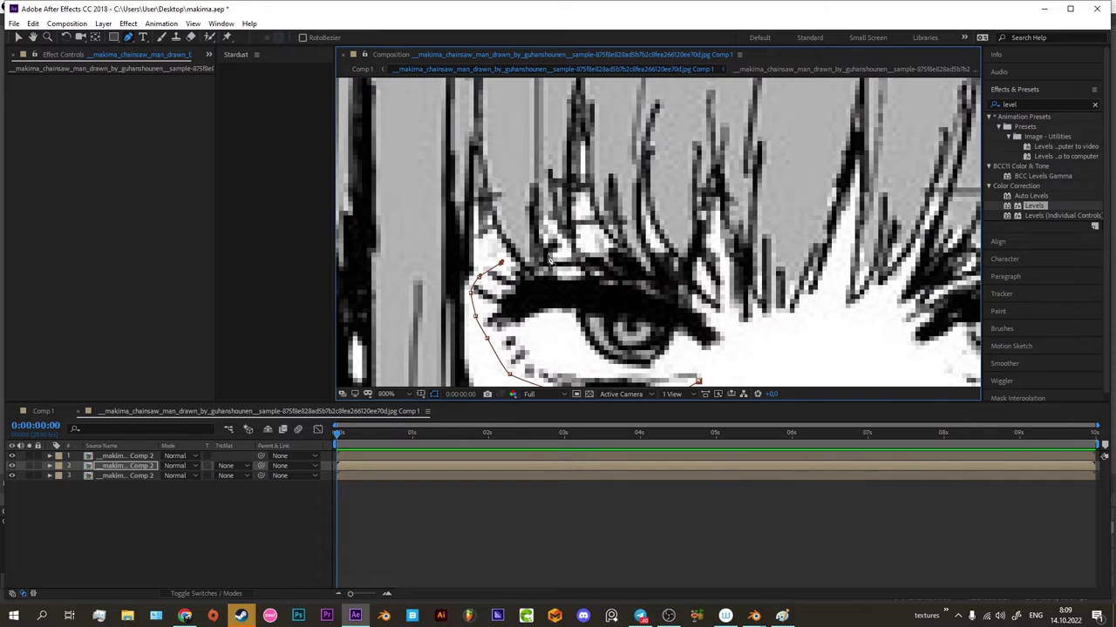
{"action": "scroll", "coordinate": [509, 261], "scroll_direction": "up", "scroll_amount": 1}
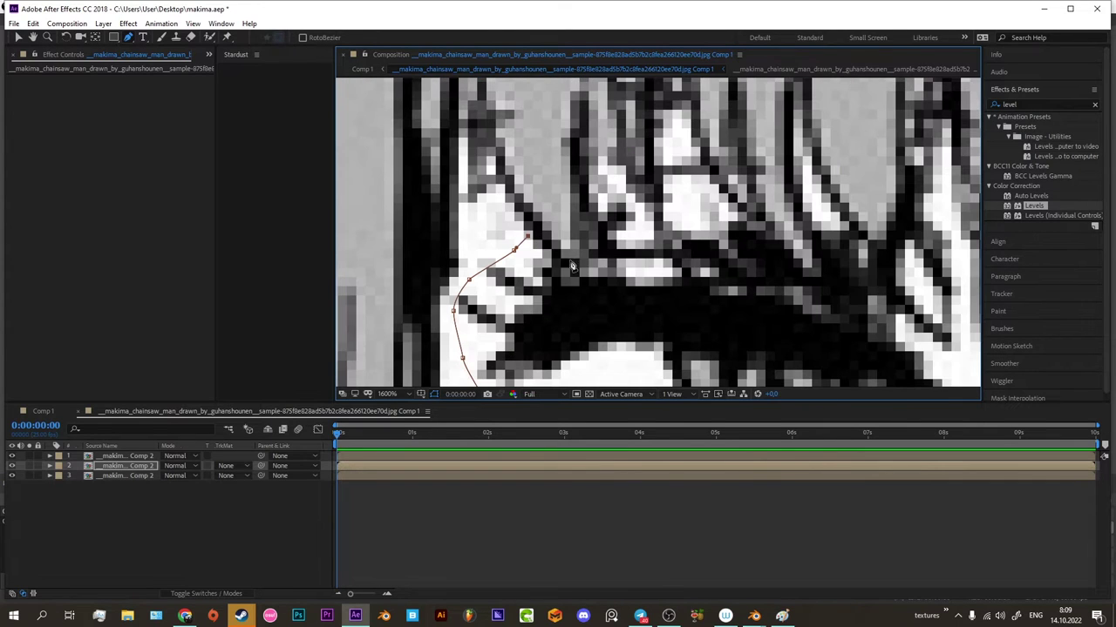
{"action": "scroll", "coordinate": [605, 232], "scroll_direction": "down", "scroll_amount": 5}
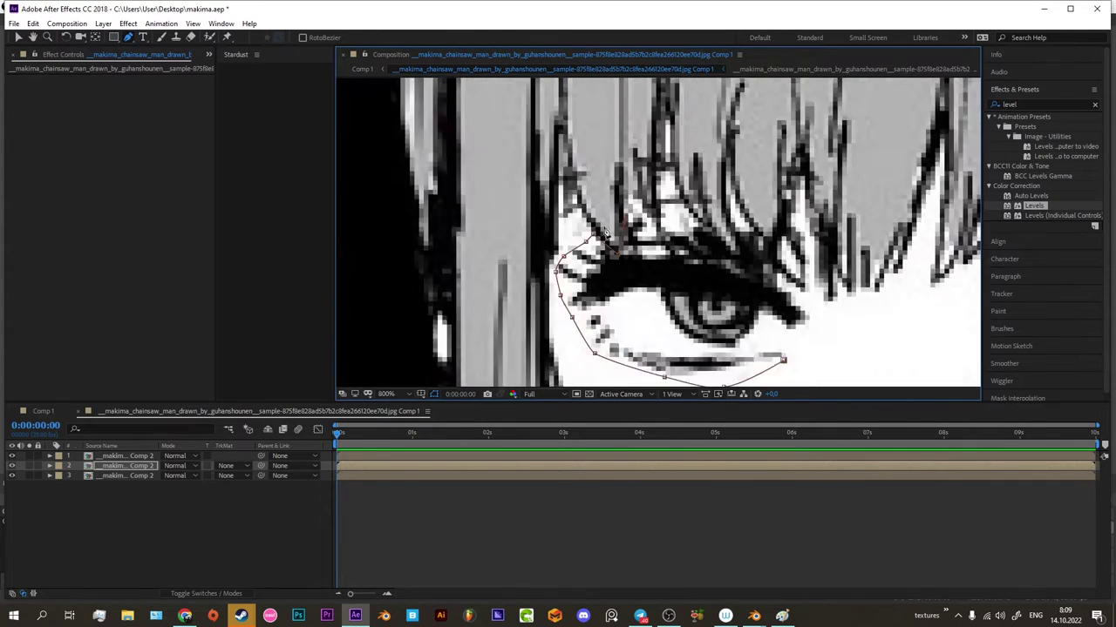
{"action": "scroll", "coordinate": [564, 239], "scroll_direction": "up", "scroll_amount": 5}
{"action": "scroll", "coordinate": [665, 279], "scroll_direction": "down", "scroll_amount": 1}
{"action": "scroll", "coordinate": [622, 267], "scroll_direction": "down", "scroll_amount": 1}
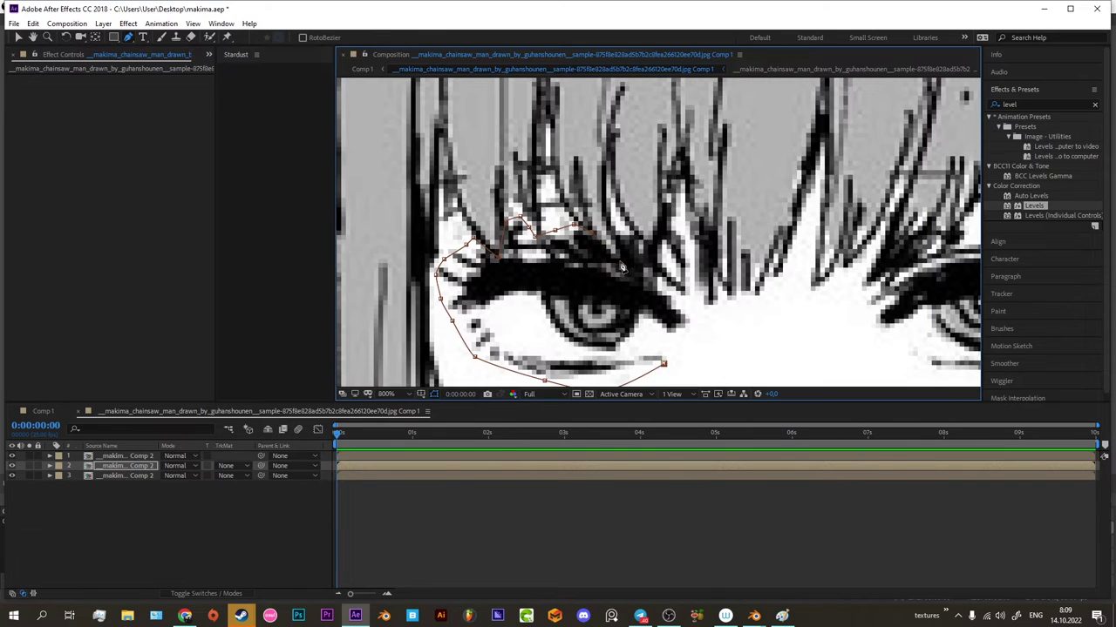
{"action": "scroll", "coordinate": [640, 243], "scroll_direction": "down", "scroll_amount": 1}
{"action": "scroll", "coordinate": [610, 262], "scroll_direction": "down", "scroll_amount": 1}
{"action": "left_click", "coordinate": [516, 455]}
{"action": "key", "text": "period"}
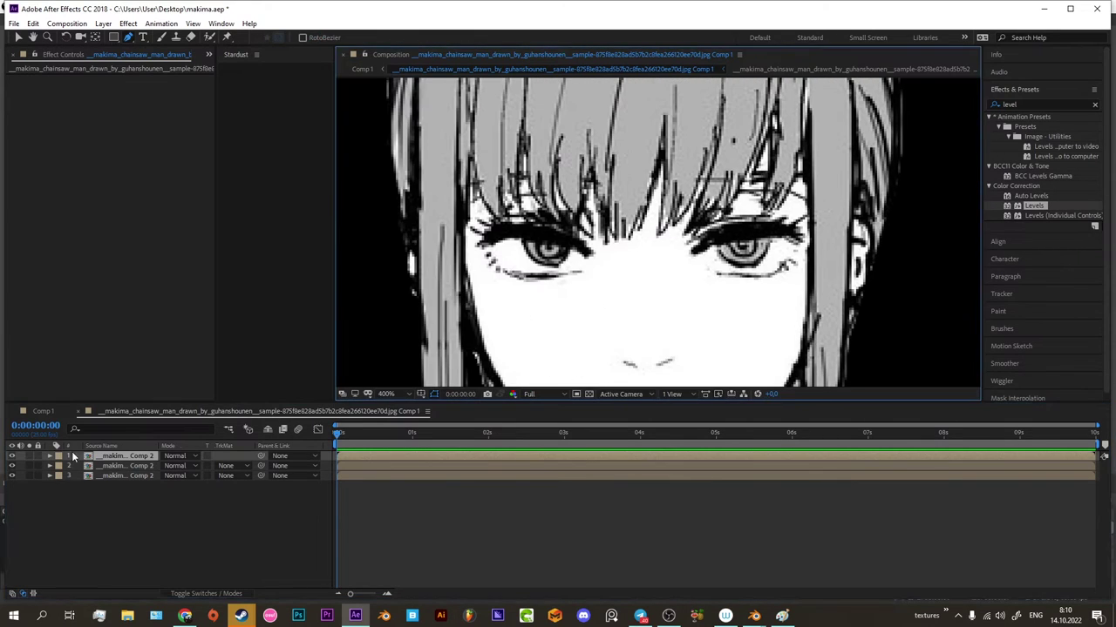
{"action": "left_click", "coordinate": [383, 466]}
{"action": "left_click", "coordinate": [11, 455]}
{"action": "left_click", "coordinate": [11, 476]}
{"action": "left_click", "coordinate": [11, 456]}
{"action": "scroll", "coordinate": [533, 220], "scroll_direction": "up", "scroll_amount": 1}
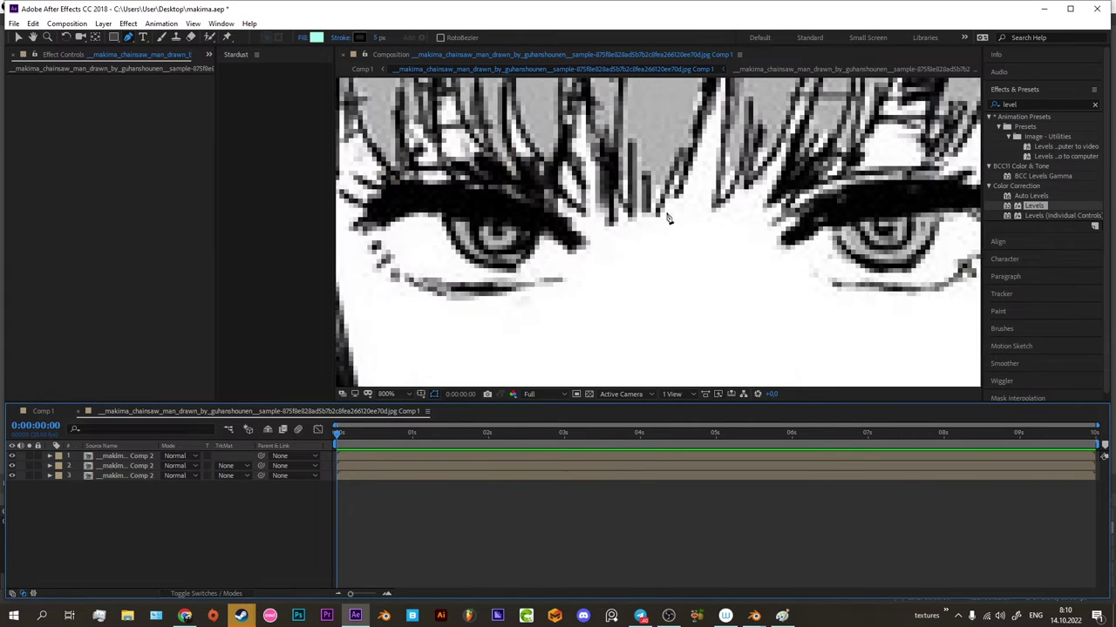
{"action": "scroll", "coordinate": [534, 220], "scroll_direction": "up", "scroll_amount": 1}
{"action": "scroll", "coordinate": [491, 273], "scroll_direction": "down", "scroll_amount": 1}
{"action": "scroll", "coordinate": [566, 261], "scroll_direction": "down", "scroll_amount": 2}
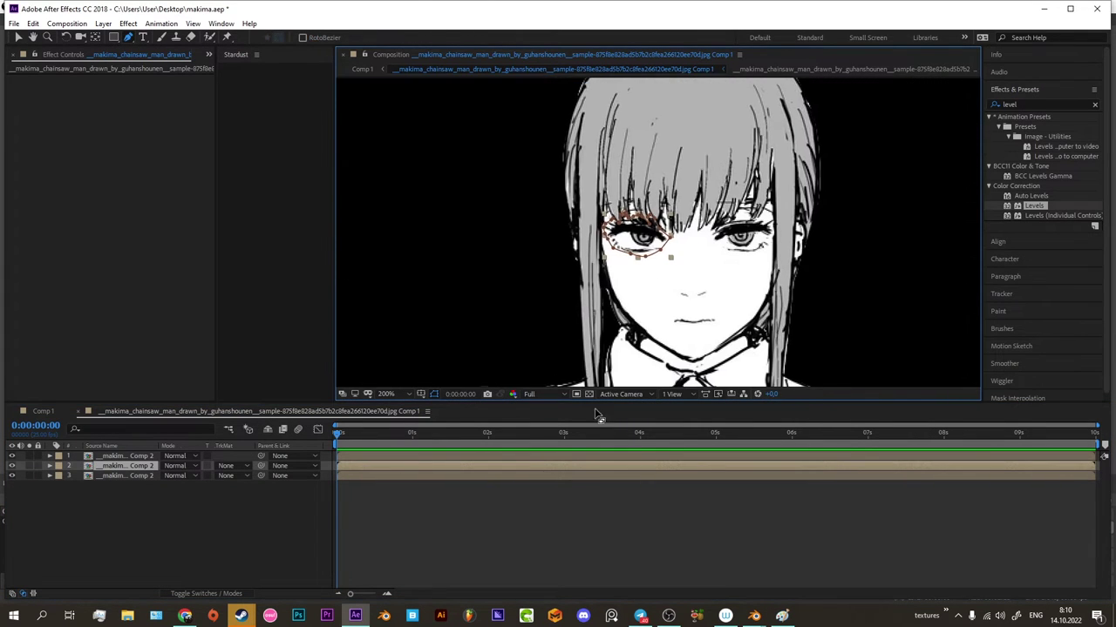
Draw a closed pen mask around the right eye on the top figure layer.
{"action": "left_click", "coordinate": [598, 455]}
{"action": "scroll", "coordinate": [610, 244], "scroll_direction": "up", "scroll_amount": 1}
{"action": "scroll", "coordinate": [677, 241], "scroll_direction": "up", "scroll_amount": 1}
{"action": "scroll", "coordinate": [677, 242], "scroll_direction": "down", "scroll_amount": 2}
{"action": "scroll", "coordinate": [611, 244], "scroll_direction": "up", "scroll_amount": 2}
{"action": "key", "text": "g"}
{"action": "left_click_drag", "start_coordinate": [590, 261], "coordinate": [592, 277]}
{"action": "left_click", "coordinate": [636, 209]}
{"action": "left_click", "coordinate": [768, 171]}
{"action": "left_click", "coordinate": [838, 218]}
{"action": "left_click", "coordinate": [732, 328]}
{"action": "left_click", "coordinate": [590, 262]}
Save the project.
{"action": "scroll", "coordinate": [712, 250], "scroll_direction": "down", "scroll_amount": 2}
{"action": "scroll", "coordinate": [608, 247], "scroll_direction": "down", "scroll_amount": 1}
{"action": "scroll", "coordinate": [607, 246], "scroll_direction": "up", "scroll_amount": 1}
{"action": "key", "text": "ctrl+s"}
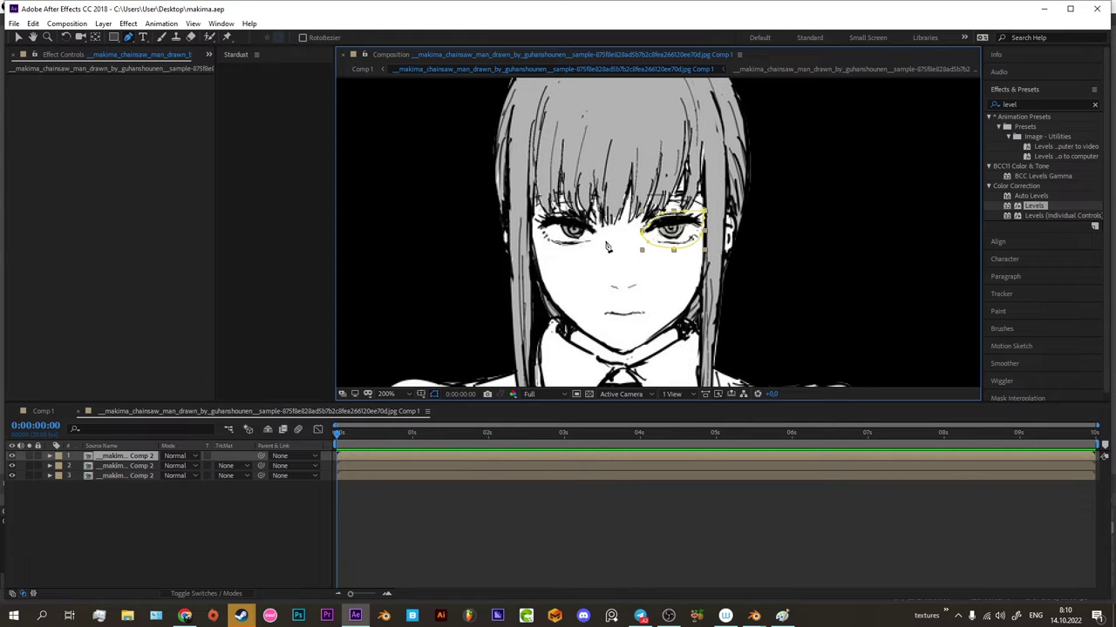
{"action": "scroll", "coordinate": [608, 246], "scroll_direction": "up", "scroll_amount": 2}
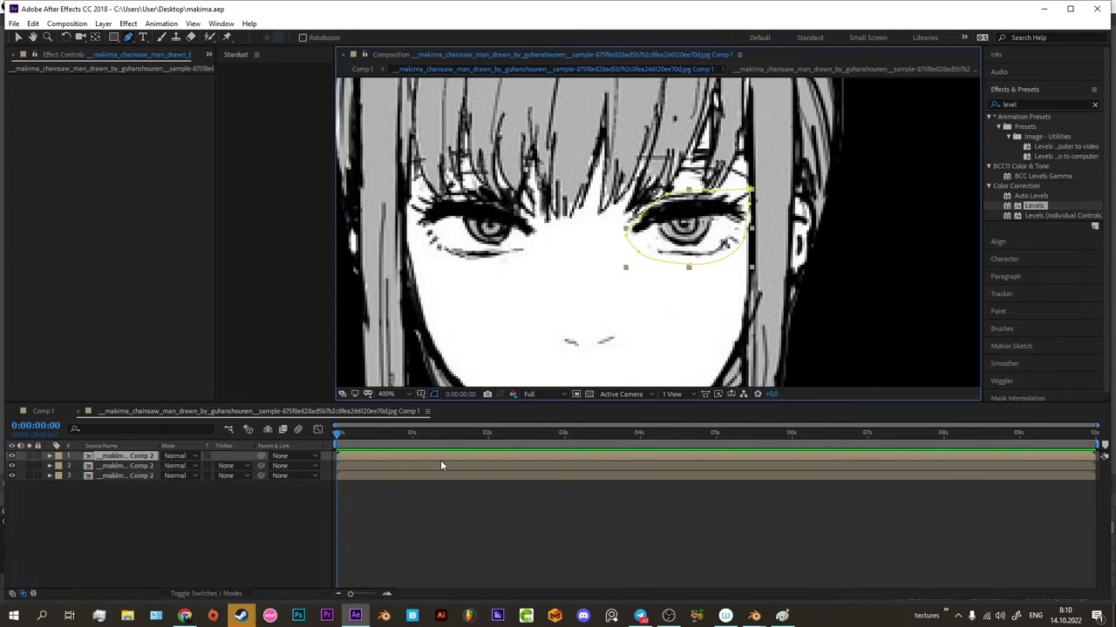
Duplicate the eye-masked layers so five Comp 2 layers stack.
{"action": "key", "text": "ctrl+d"}
{"action": "left_click", "coordinate": [418, 472]}
{"action": "key", "text": "ctrl+d"}
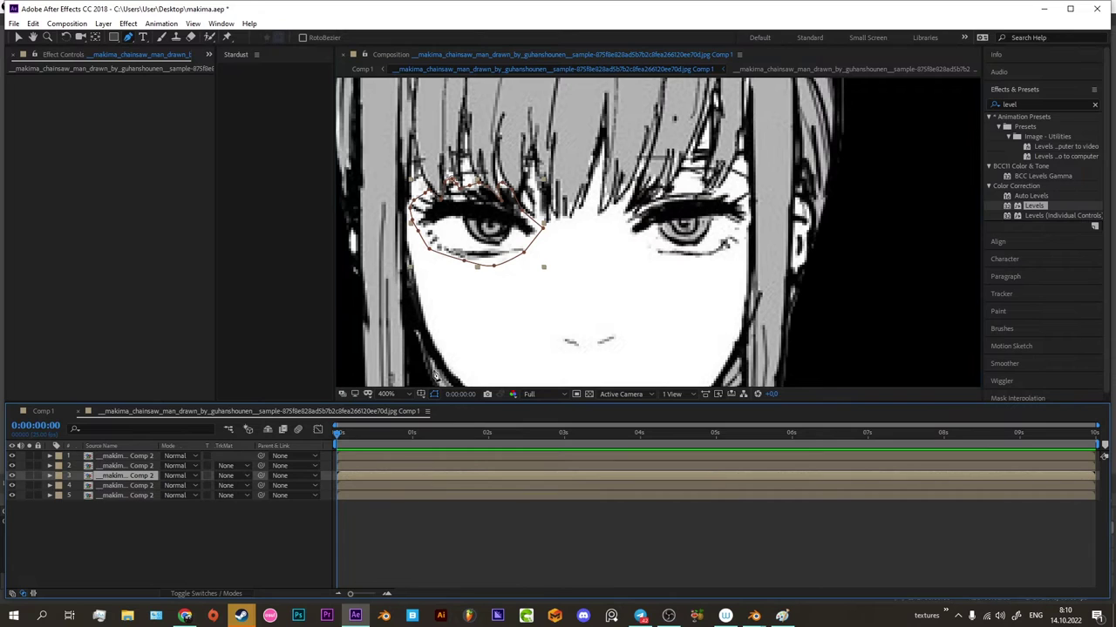
{"action": "left_click", "coordinate": [507, 484]}
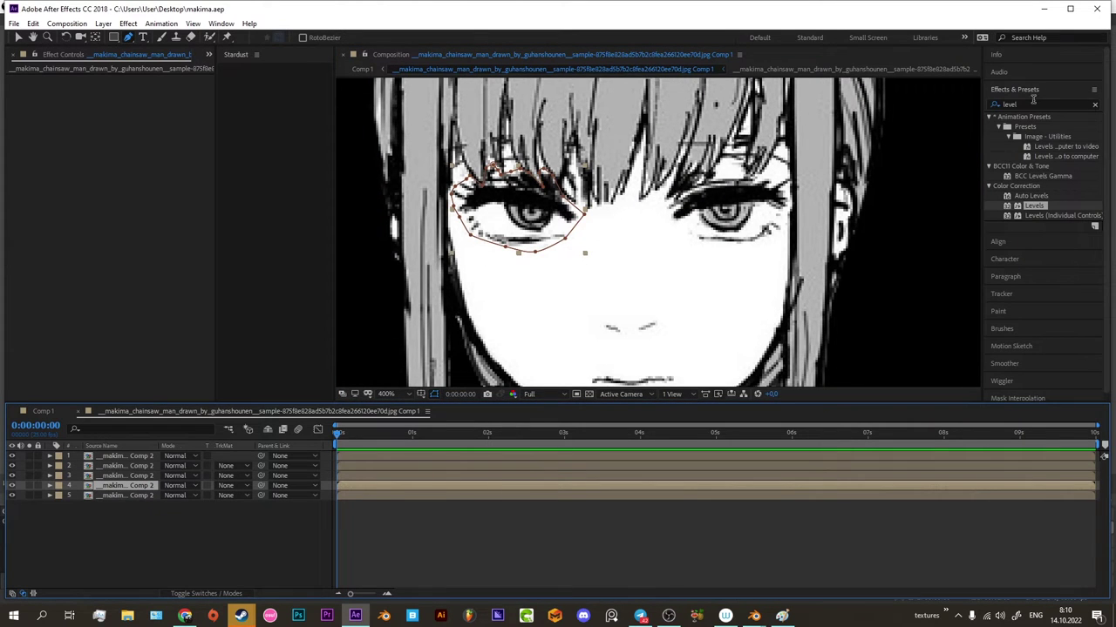
{"action": "left_click", "coordinate": [1032, 103]}
Apply a Fill effect to the fourth layer with colour #FFFFFF.
{"action": "type", "text": "fill"}
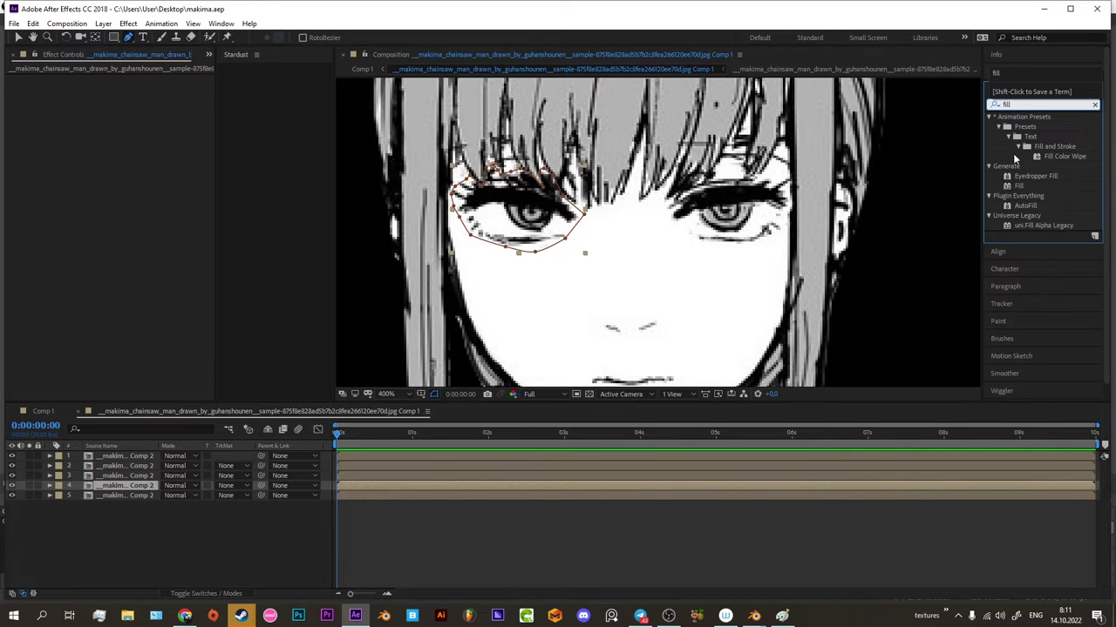
{"action": "left_click_drag", "start_coordinate": [1018, 186], "coordinate": [766, 225]}
{"action": "left_click", "coordinate": [132, 110]}
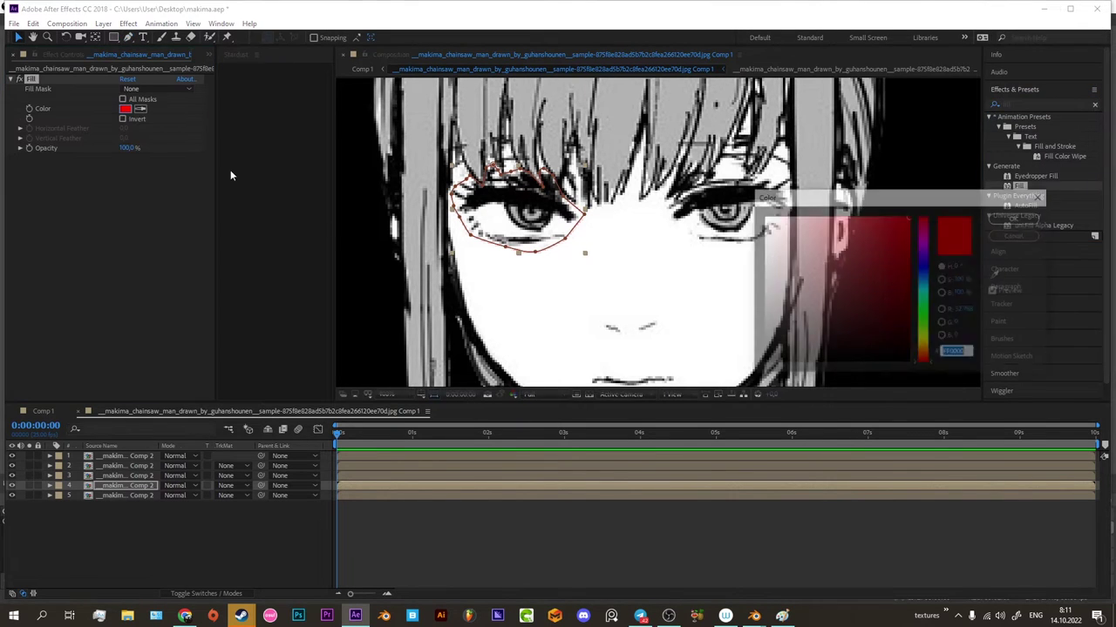
{"action": "type", "text": "ffffff"}
{"action": "key", "text": "Return"}
Give the right eye's mask layer a white #FFFFFF Fill effect.
{"action": "left_click", "coordinate": [520, 496]}
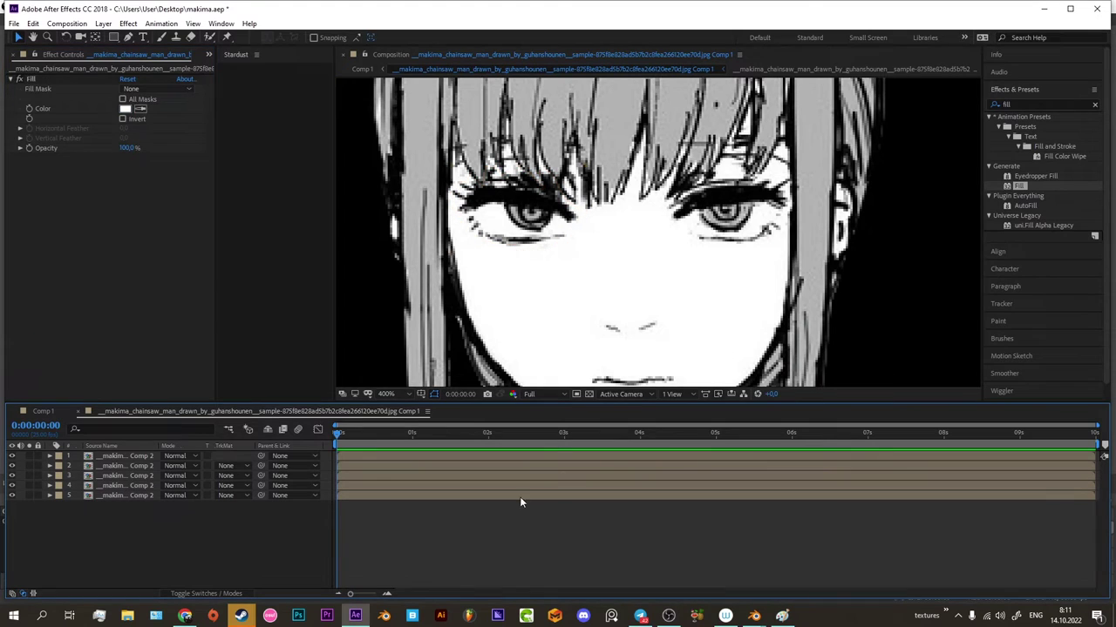
{"action": "left_click", "coordinate": [506, 476]}
{"action": "left_click", "coordinate": [492, 465], "text": "shift"}
{"action": "left_click", "coordinate": [492, 466]}
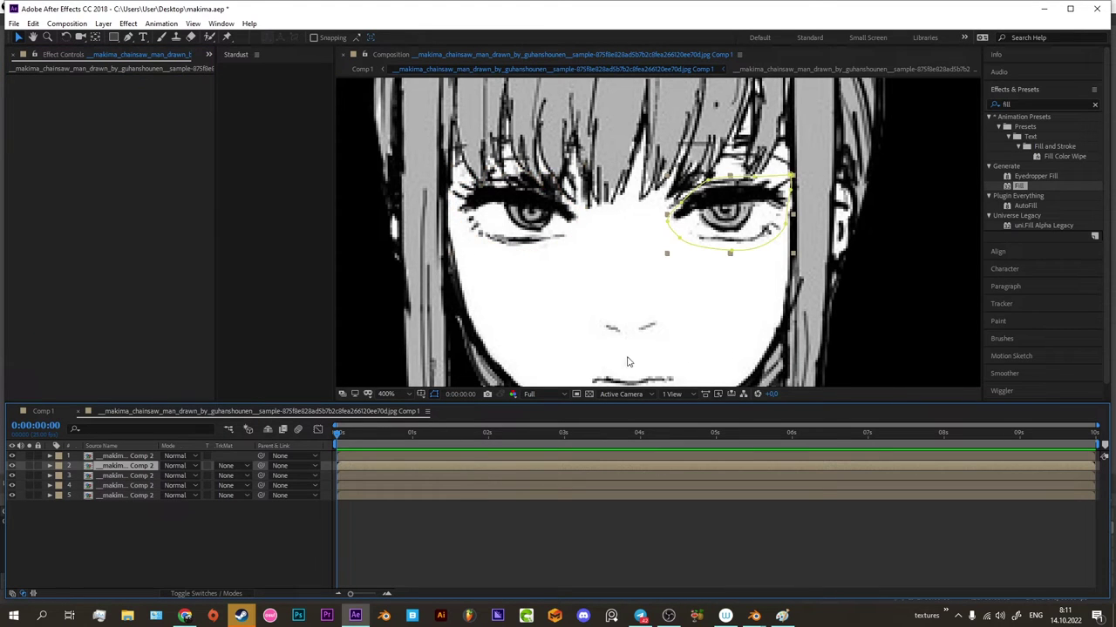
{"action": "double_click", "coordinate": [1017, 187]}
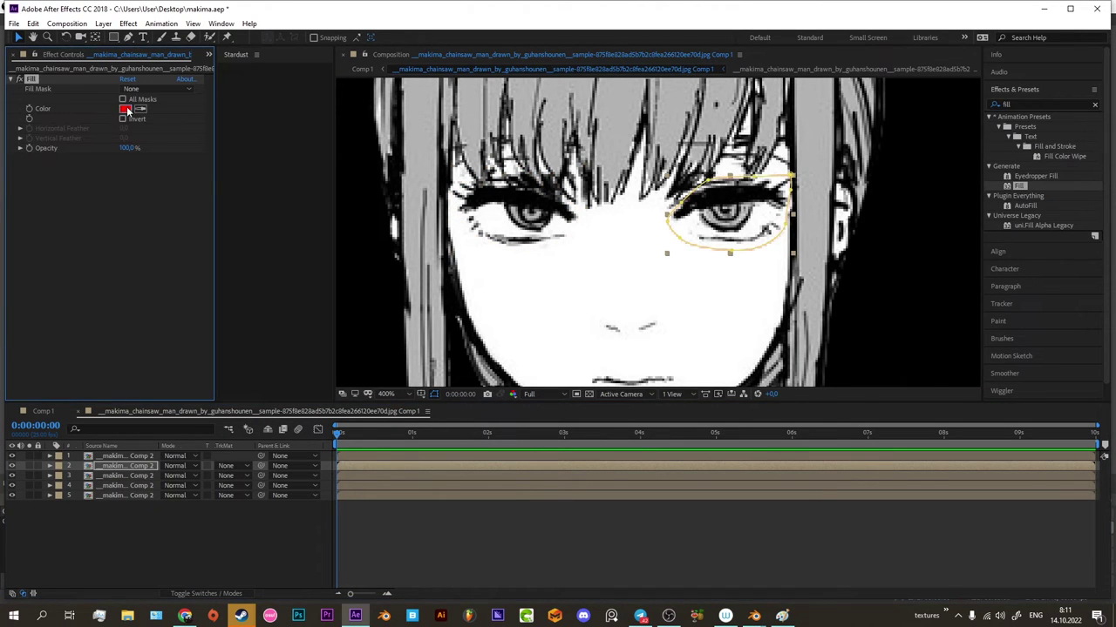
{"action": "left_click", "coordinate": [127, 109]}
{"action": "type", "text": "ffffff"}
{"action": "left_click", "coordinate": [1017, 220]}
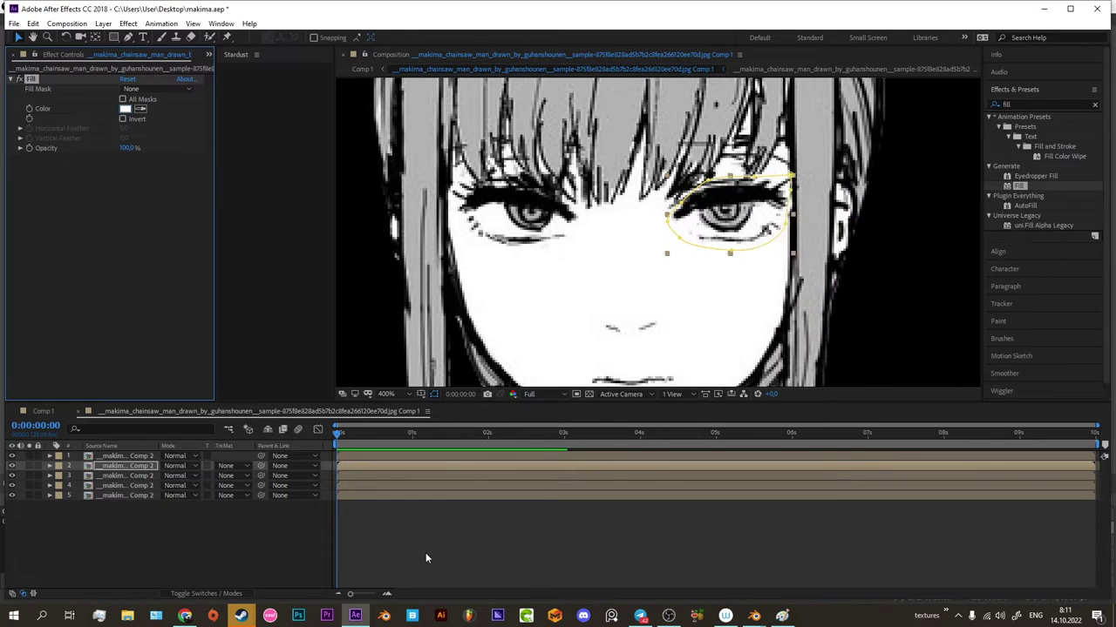
{"action": "left_click", "coordinate": [425, 558]}
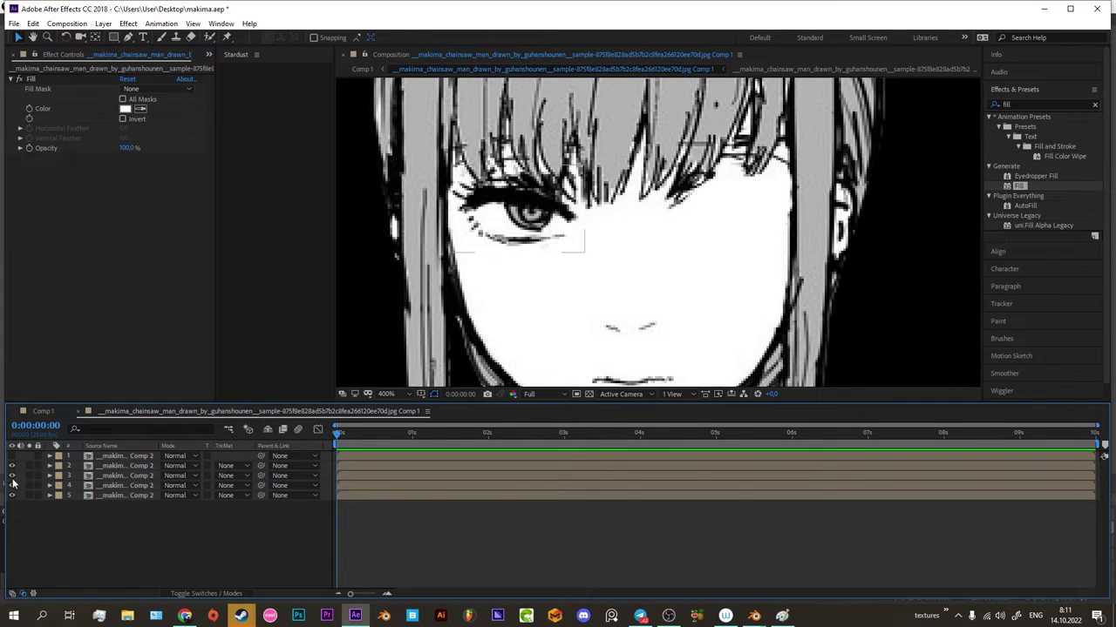
Toggle the eye fill layers' visibility to check the white eye coverage.
{"action": "left_click", "coordinate": [13, 485]}
{"action": "scroll", "coordinate": [554, 307], "scroll_direction": "down", "scroll_amount": 2}
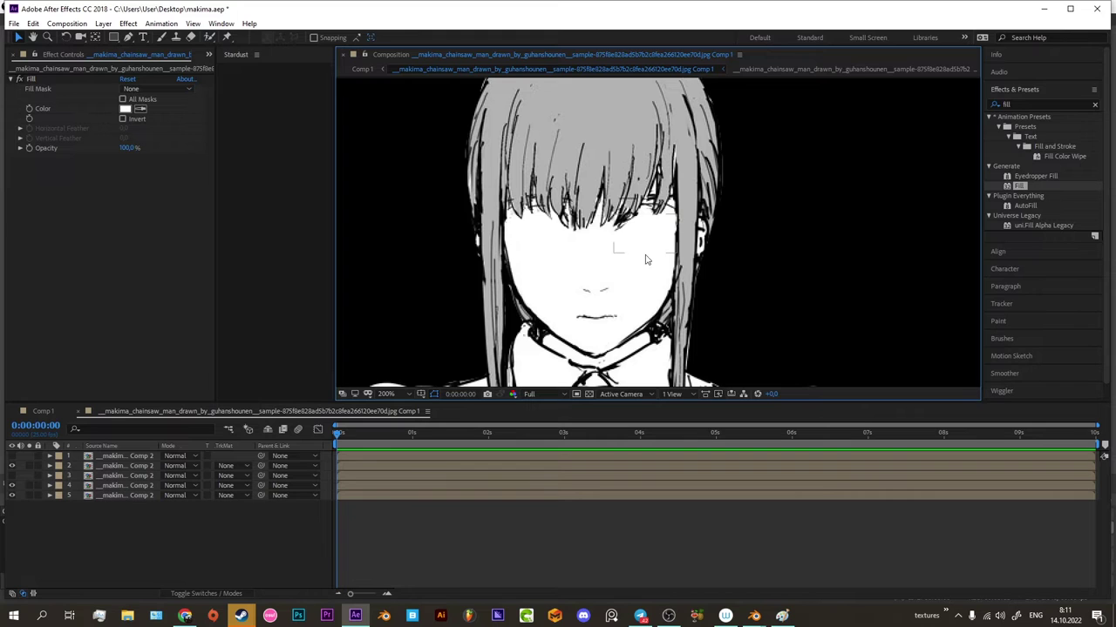
{"action": "scroll", "coordinate": [599, 238], "scroll_direction": "up", "scroll_amount": 2}
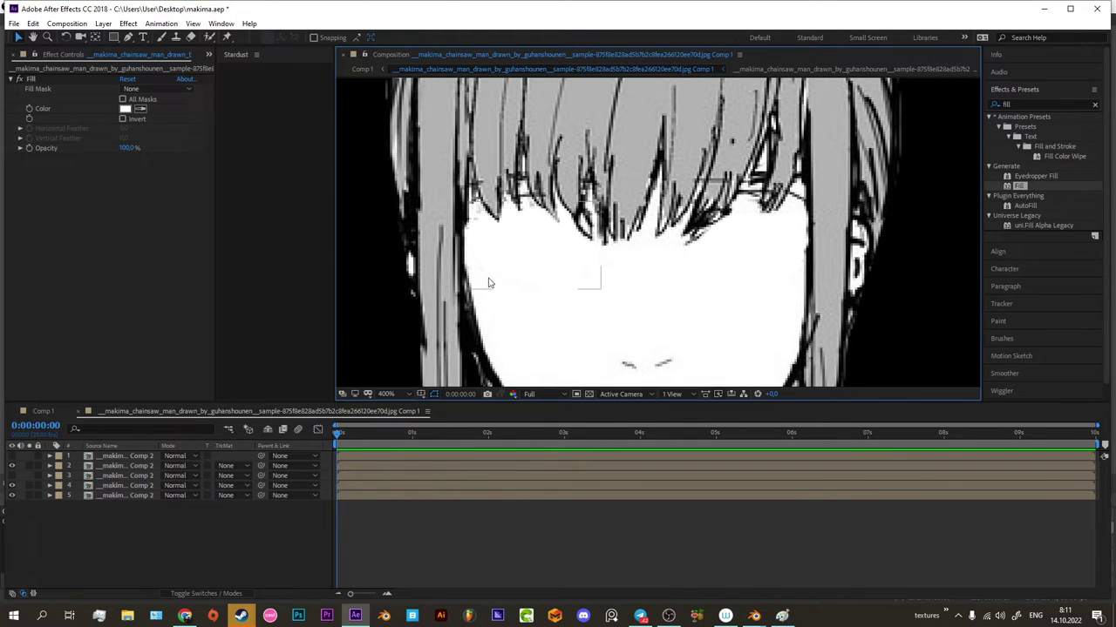
{"action": "scroll", "coordinate": [522, 244], "scroll_direction": "right", "scroll_amount": 2}
{"action": "scroll", "coordinate": [610, 240], "scroll_direction": "left", "scroll_amount": 1}
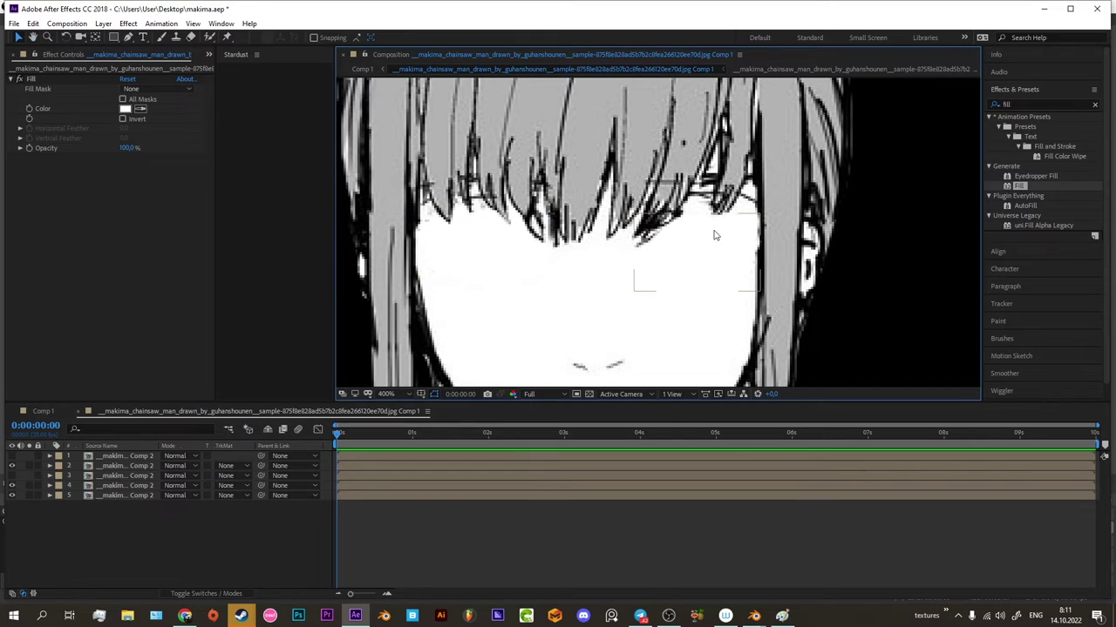
{"action": "scroll", "coordinate": [649, 257], "scroll_direction": "left", "scroll_amount": 2}
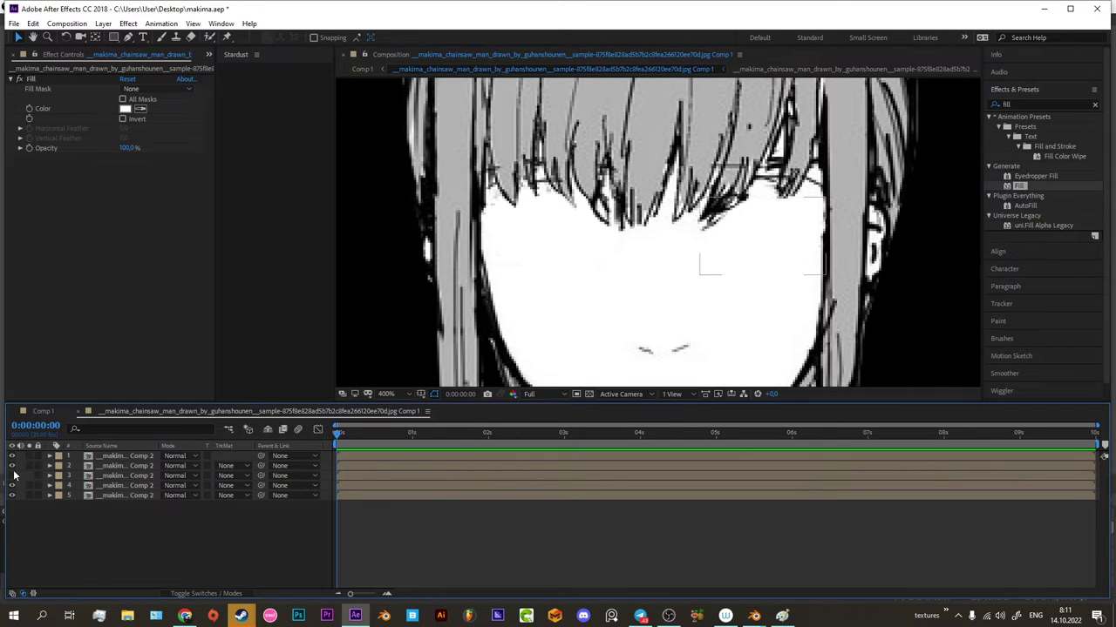
{"action": "left_click", "coordinate": [13, 475]}
{"action": "left_click", "coordinate": [14, 485]}
{"action": "scroll", "coordinate": [598, 279], "scroll_direction": "down", "scroll_amount": 1}
{"action": "scroll", "coordinate": [575, 284], "scroll_direction": "left", "scroll_amount": 1}
{"action": "scroll", "coordinate": [532, 287], "scroll_direction": "down", "scroll_amount": 1}
{"action": "scroll", "coordinate": [570, 289], "scroll_direction": "up", "scroll_amount": 2}
{"action": "scroll", "coordinate": [570, 289], "scroll_direction": "down", "scroll_amount": 1}
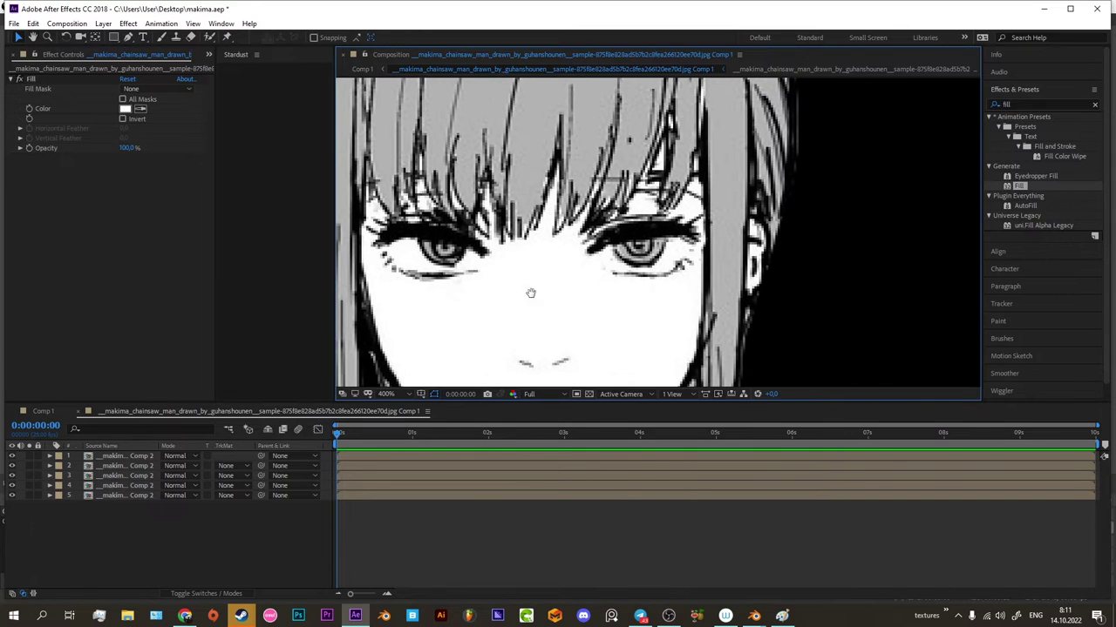
{"action": "scroll", "coordinate": [525, 291], "scroll_direction": "down", "scroll_amount": 1}
{"action": "left_click", "coordinate": [524, 291]}
{"action": "key", "text": "g"}
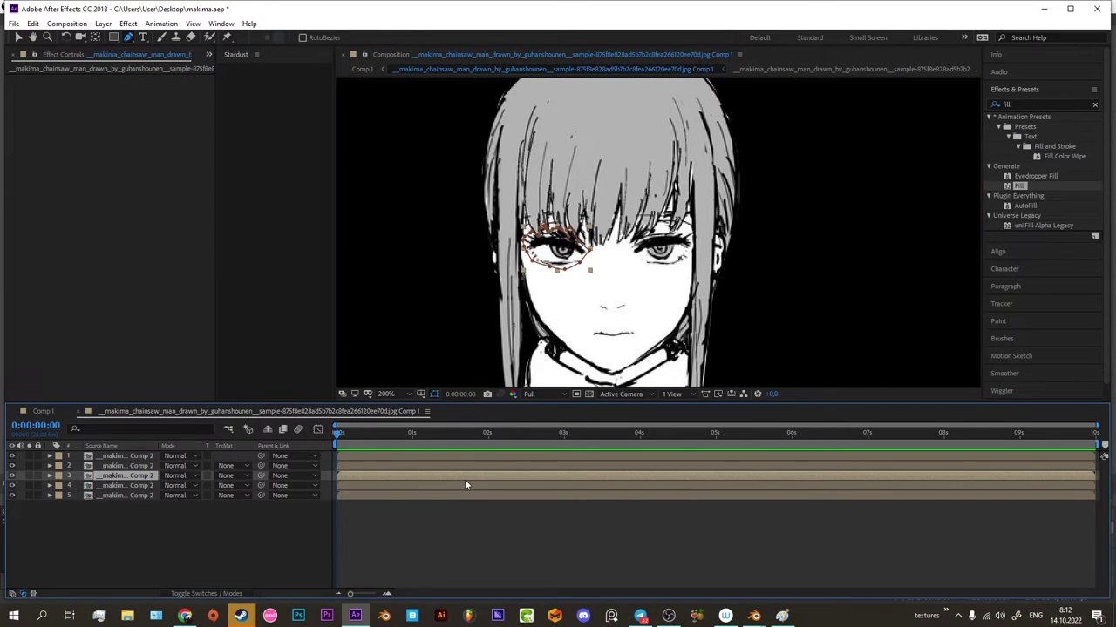
Pre-compose the left-eye layer and the top layer separately.
{"action": "key", "text": "period"}
{"action": "key", "text": "ctrl+shift+c"}
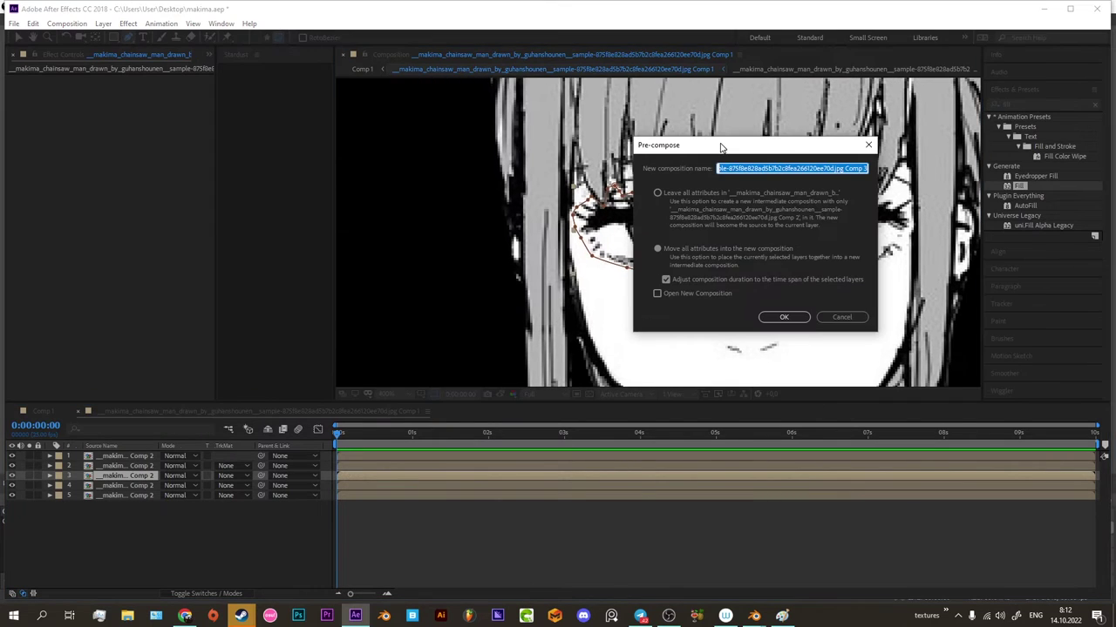
{"action": "left_click", "coordinate": [775, 319]}
{"action": "key", "text": "ctrl+shift+c"}
{"action": "key", "text": "Return"}
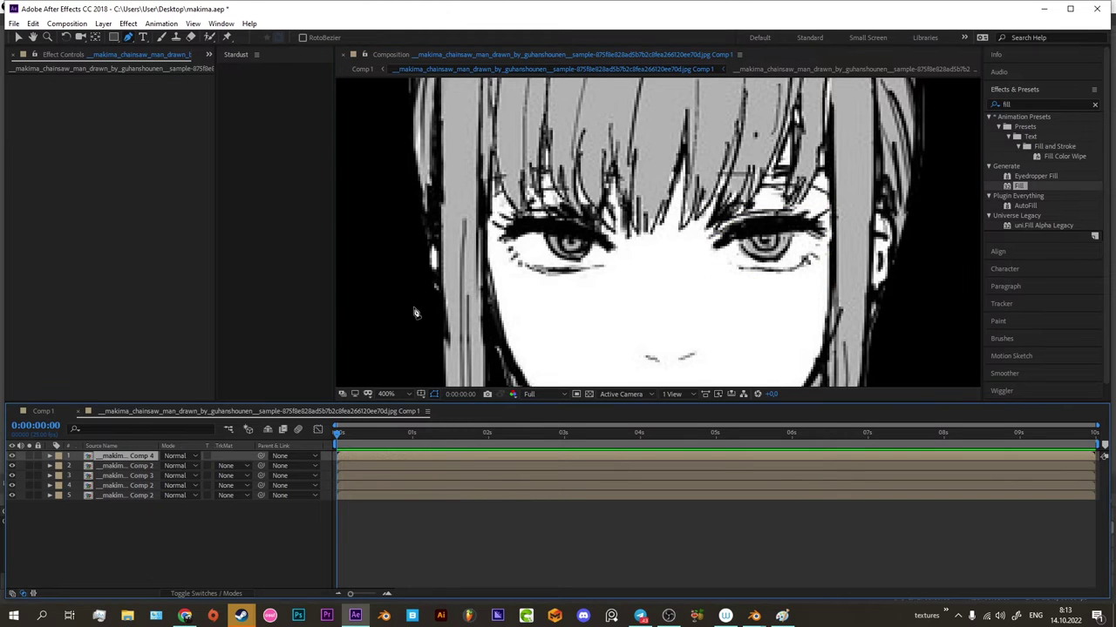
Duplicate the Comp 3 eye layer and nest the three copies into Pre-comp 1.
{"action": "scroll", "coordinate": [415, 314], "scroll_direction": "up", "scroll_amount": 3}
{"action": "scroll", "coordinate": [415, 313], "scroll_direction": "down", "scroll_amount": 3}
{"action": "left_click", "coordinate": [489, 486]}
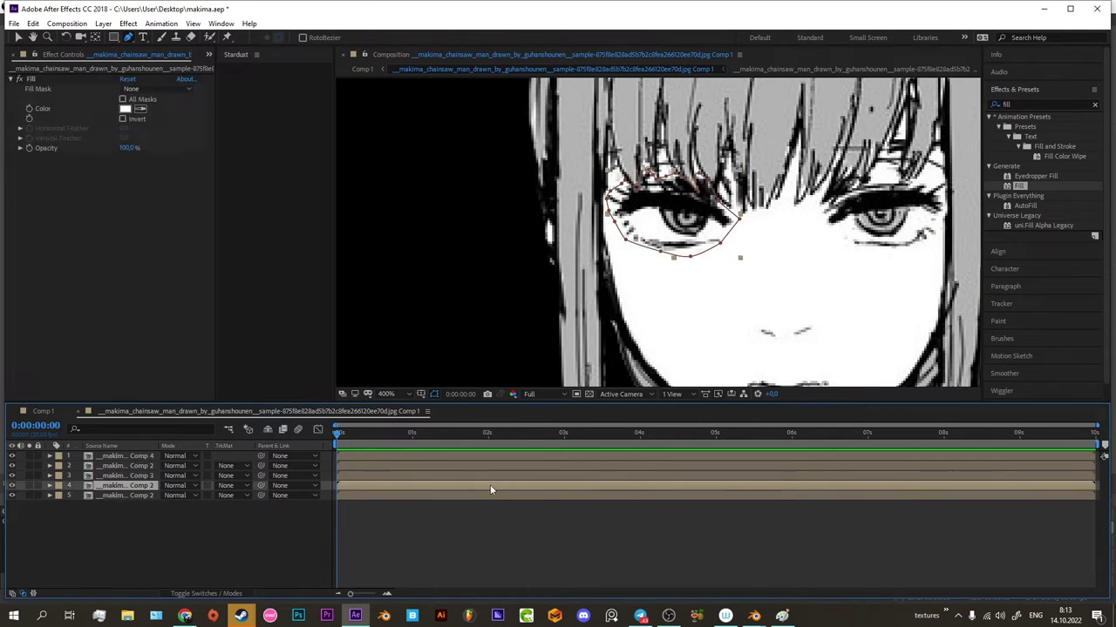
{"action": "left_click", "coordinate": [489, 484]}
{"action": "left_click", "coordinate": [389, 484]}
{"action": "scroll", "coordinate": [613, 251], "scroll_direction": "up", "scroll_amount": 2}
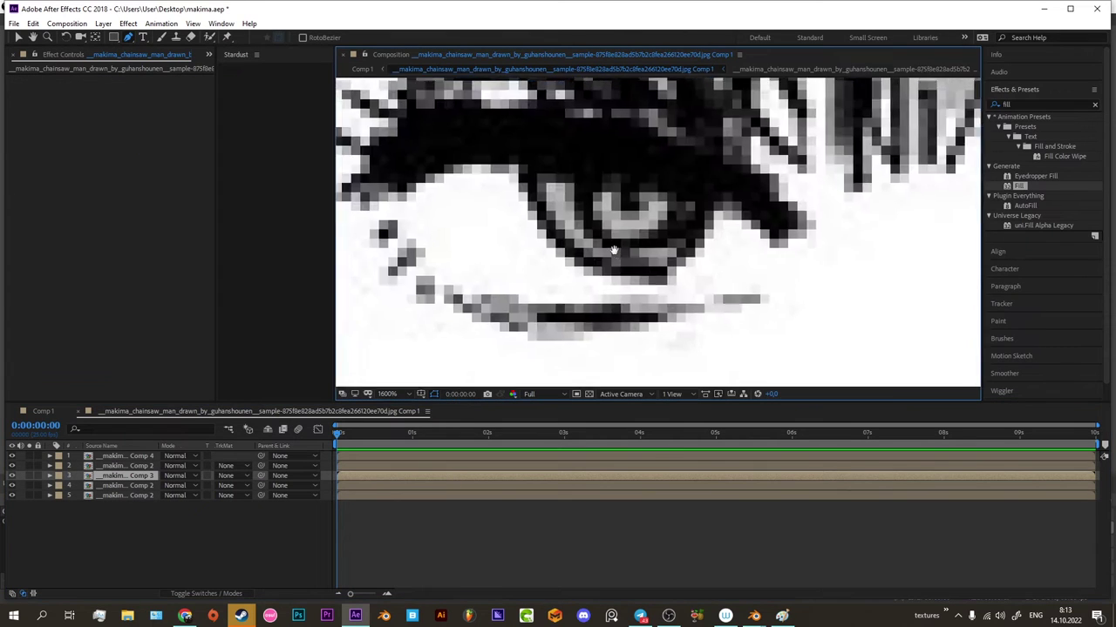
{"action": "scroll", "coordinate": [614, 251], "scroll_direction": "down", "scroll_amount": 2}
{"action": "key", "text": "ctrl+d"}
{"action": "key", "text": "ctrl+d"}
{"action": "key", "text": "ctrl+shift+c"}
{"action": "key", "text": "Return"}
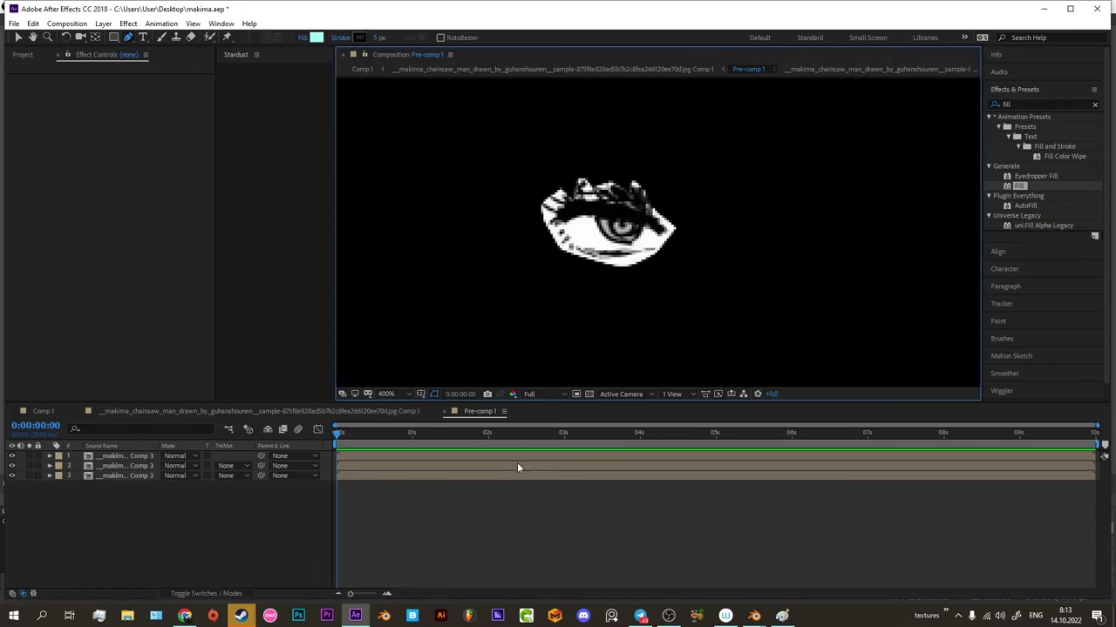
Sketch pen mask points around the eye on the Comp 3 copies, undoing stray vertices.
{"action": "key", "text": "ctrl+a"}
{"action": "scroll", "coordinate": [561, 244], "scroll_direction": "up", "scroll_amount": 1}
{"action": "left_click", "coordinate": [548, 259]}
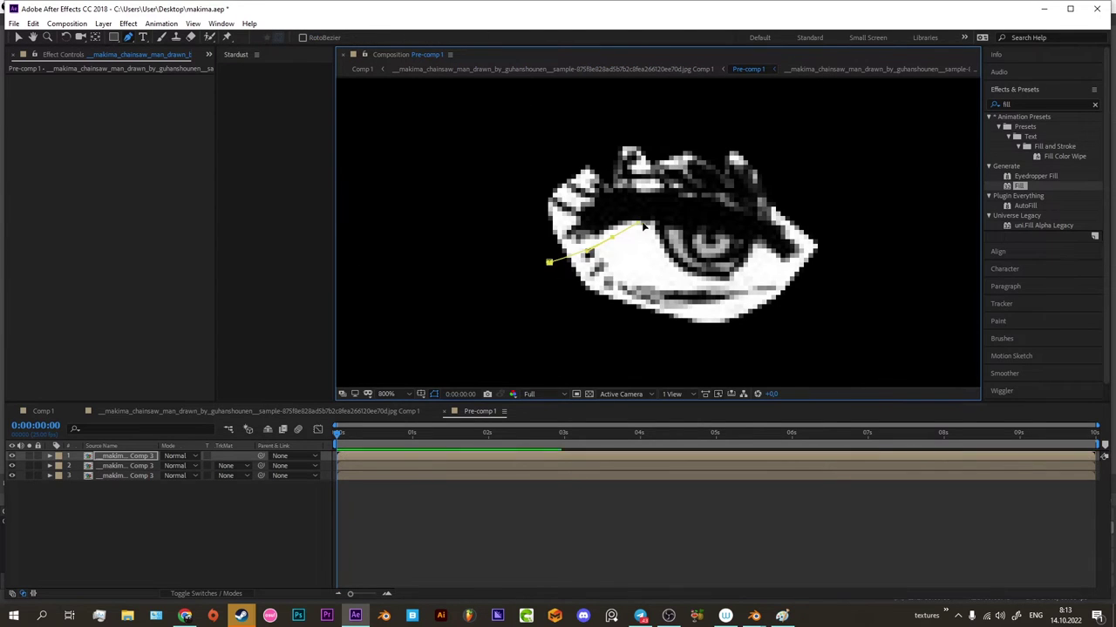
{"action": "left_click_drag", "start_coordinate": [546, 269], "coordinate": [563, 258]}
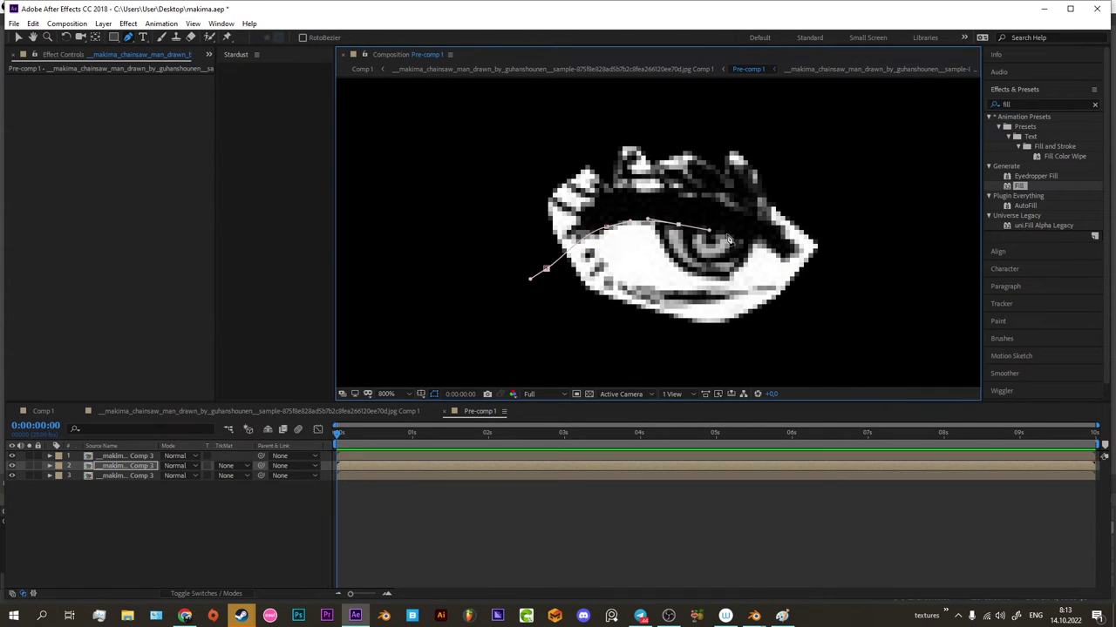
{"action": "key", "text": "ctrl+Down"}
{"action": "left_click", "coordinate": [558, 266]}
{"action": "key", "text": "ctrl+z"}
{"action": "left_click", "coordinate": [39, 471]}
{"action": "key", "text": "ctrl+z"}
{"action": "key", "text": "ctrl+z"}
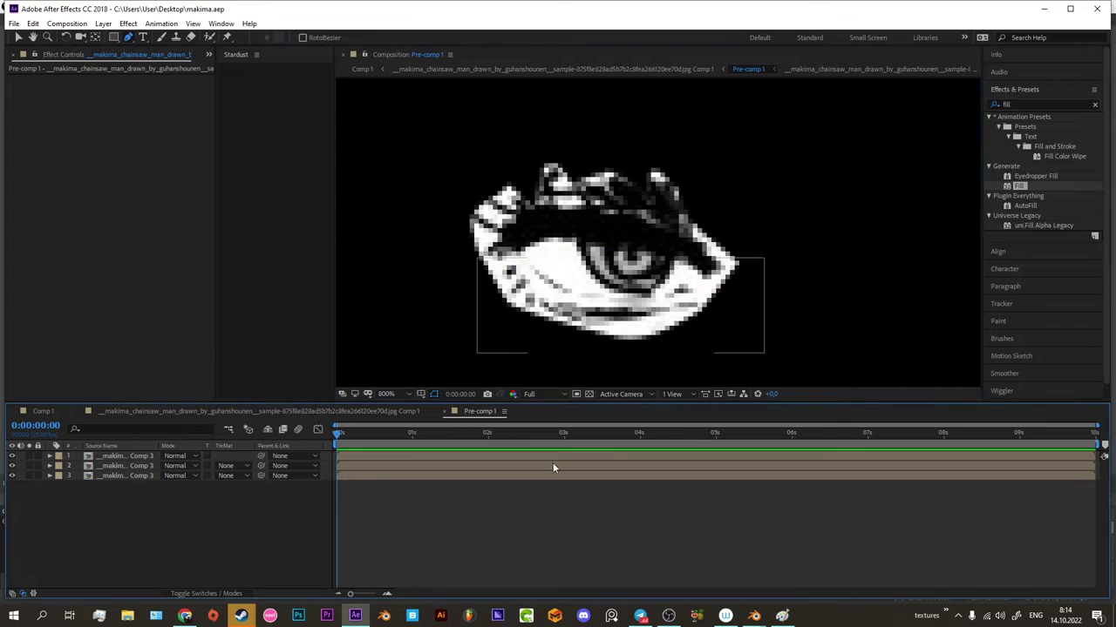
{"action": "key", "text": "ctrl+z"}
{"action": "key", "text": "ctrl+z"}
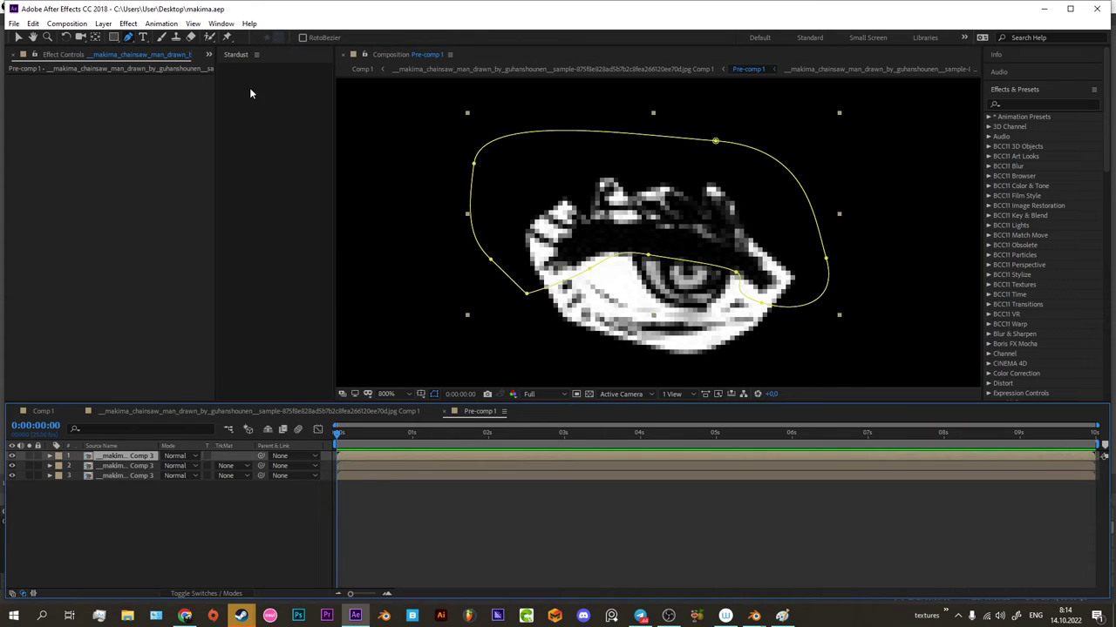
{"action": "left_click", "coordinate": [226, 38]}
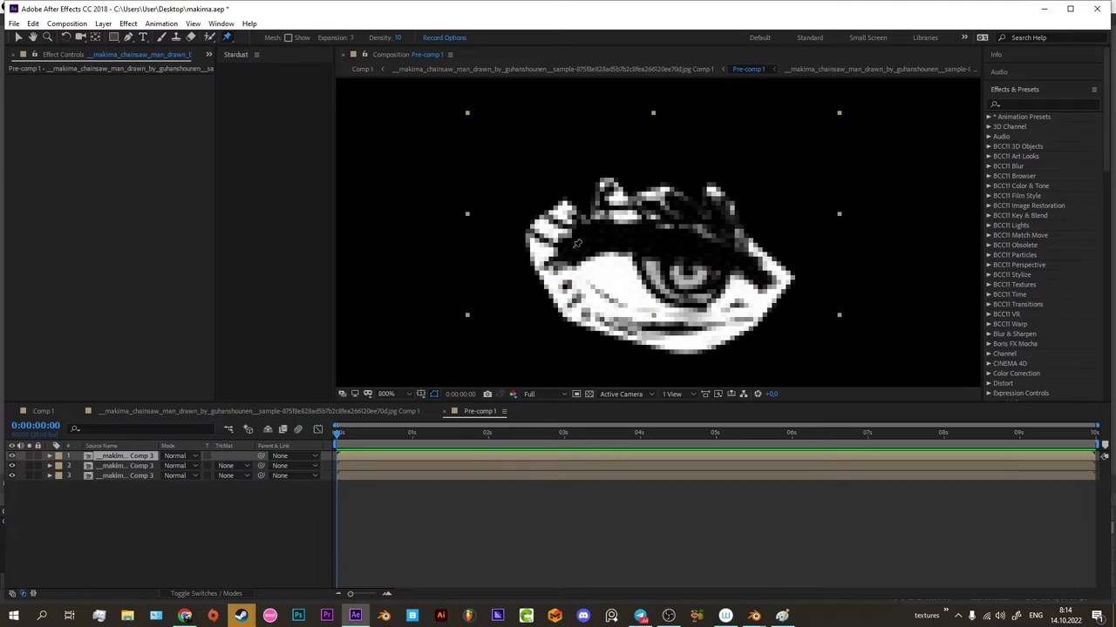
Add four puppet pins across the upper eyelid and move the playhead to frame 7.
{"action": "key", "text": "ctrl+shift+z"}
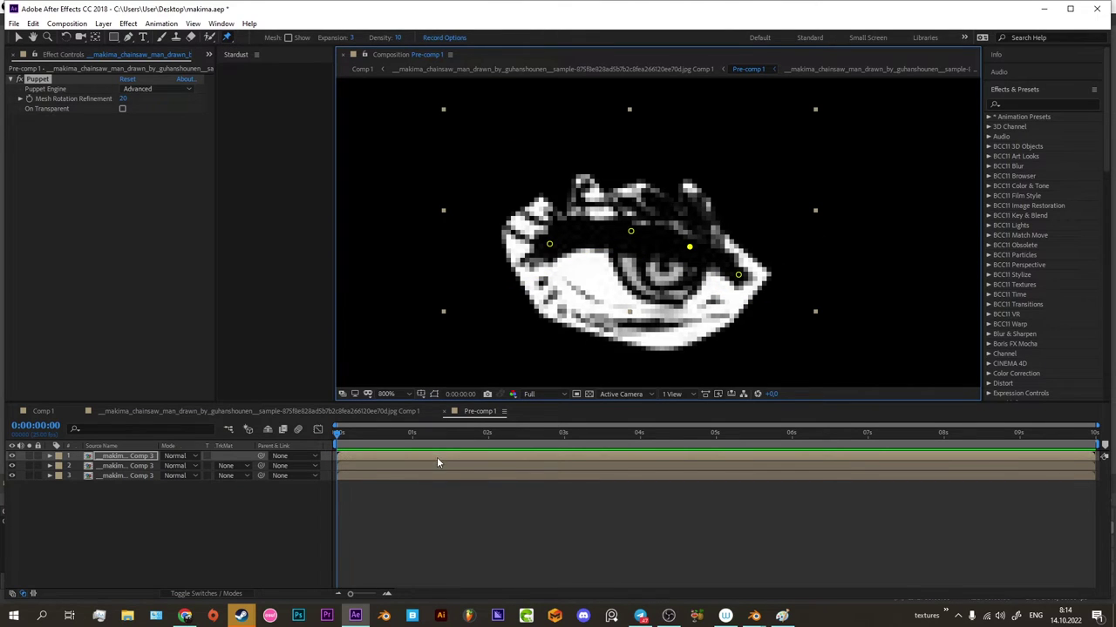
{"action": "key", "text": "u"}
{"action": "left_click_drag", "start_coordinate": [361, 475], "coordinate": [324, 588]}
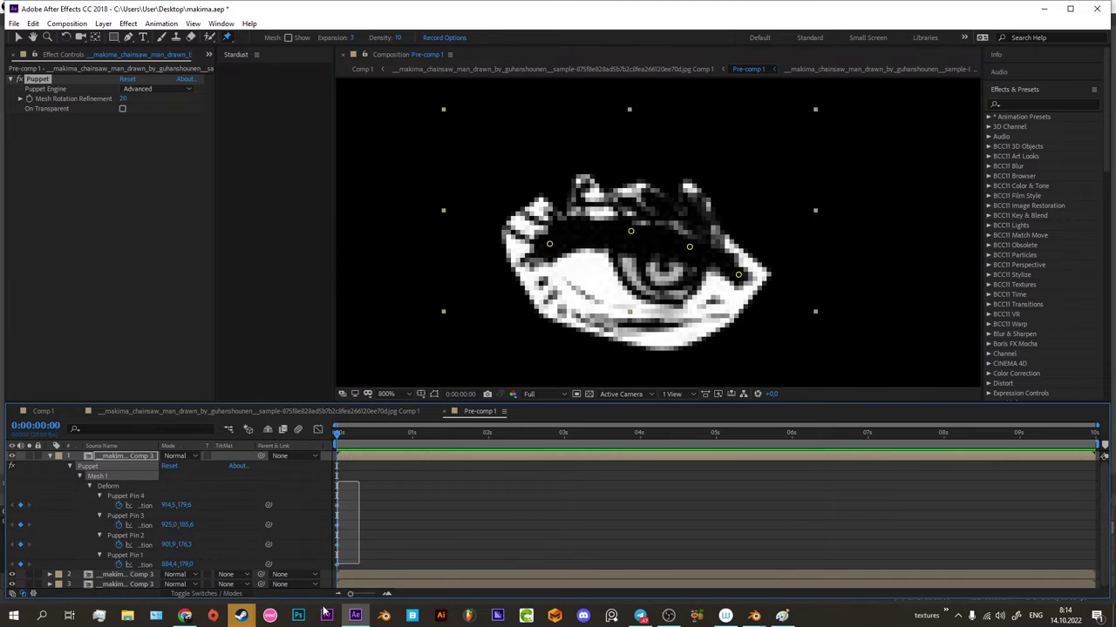
{"action": "left_click", "coordinate": [416, 523]}
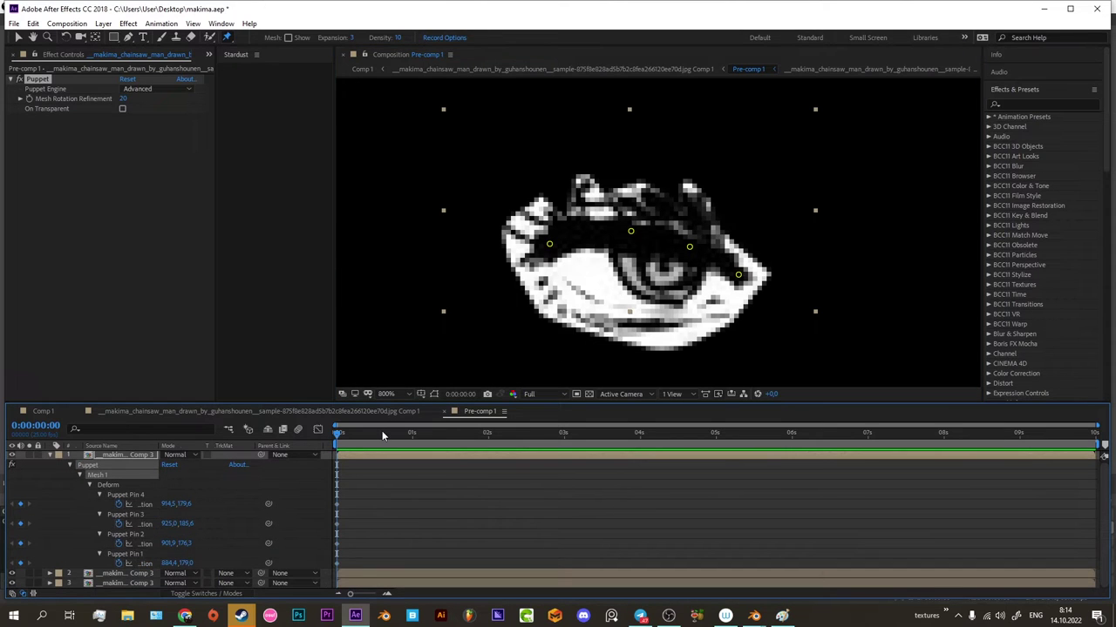
{"action": "mouse_move", "coordinate": [337, 432]}
{"action": "left_mouse_down"}
{"action": "mouse_move", "coordinate": [367, 434]}
{"action": "mouse_move", "coordinate": [359, 439]}
{"action": "left_mouse_up"}
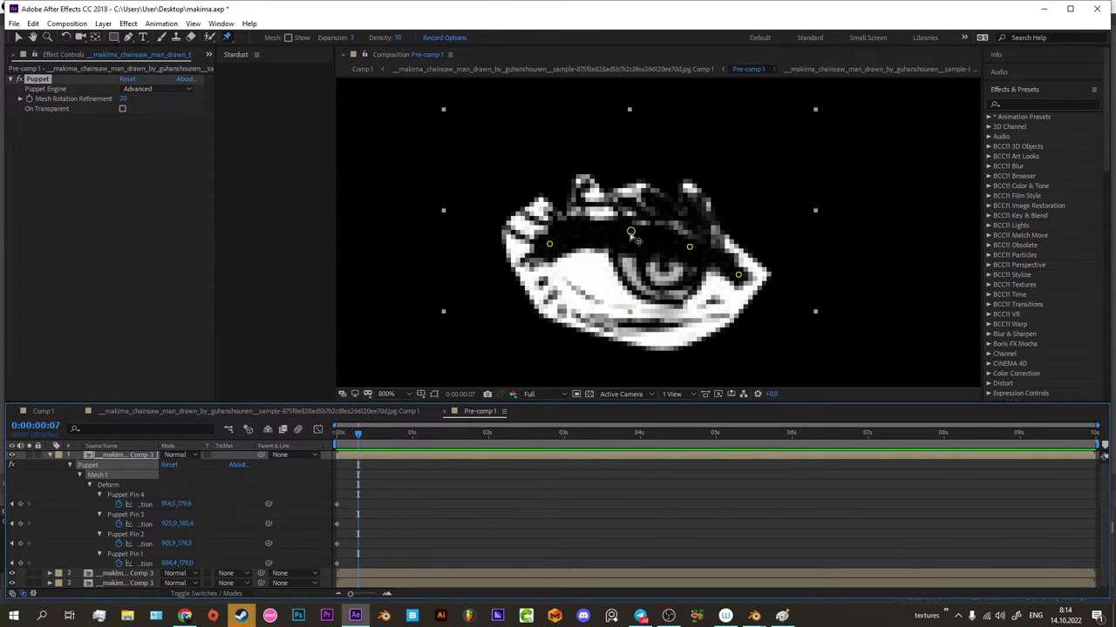
Drag the eyelid pins down onto the lower lid so the eye closes at frame 7.
{"action": "left_click_drag", "start_coordinate": [632, 235], "coordinate": [626, 265]}
{"action": "left_click_drag", "start_coordinate": [690, 249], "coordinate": [691, 279]}
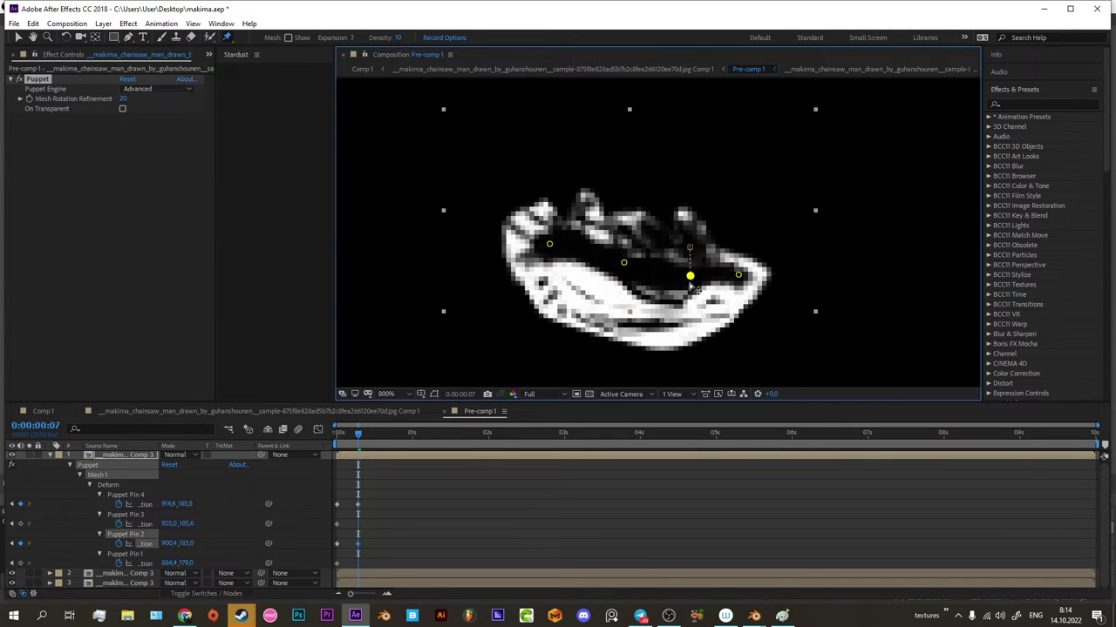
{"action": "left_click_drag", "start_coordinate": [549, 244], "coordinate": [550, 283]}
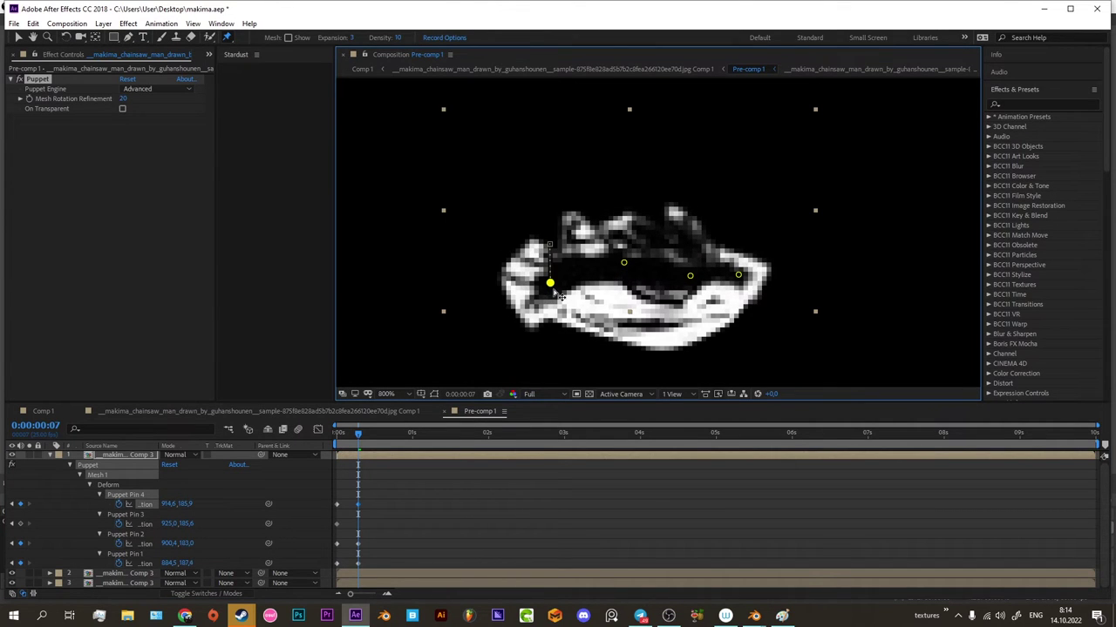
{"action": "left_click_drag", "start_coordinate": [738, 275], "coordinate": [690, 281]}
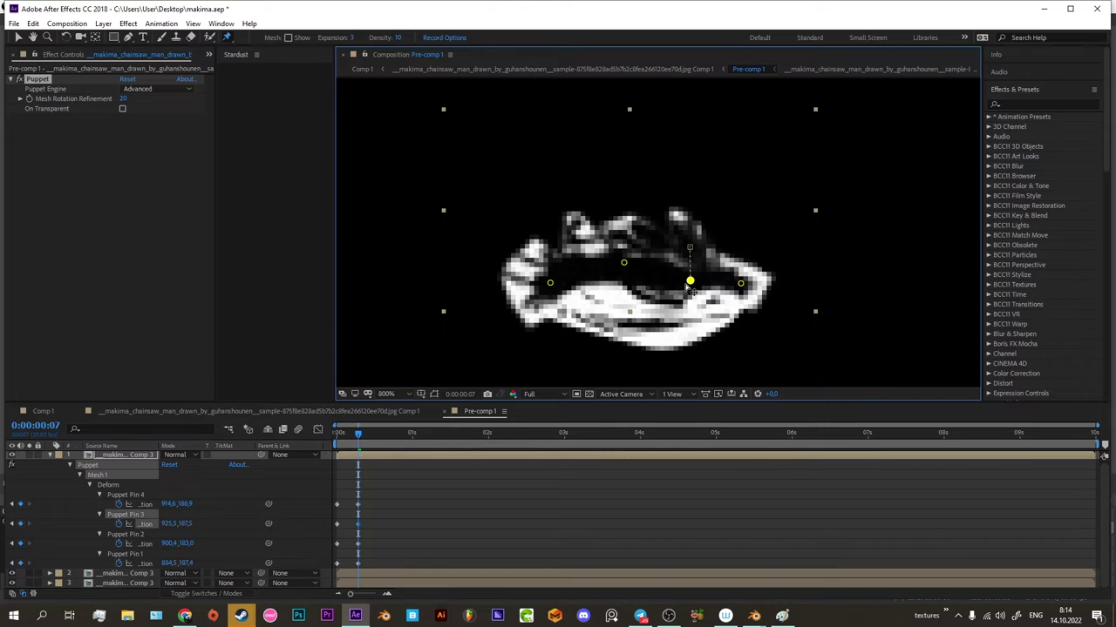
{"action": "left_click_drag", "start_coordinate": [624, 262], "coordinate": [623, 274]}
{"action": "left_click", "coordinate": [550, 283]}
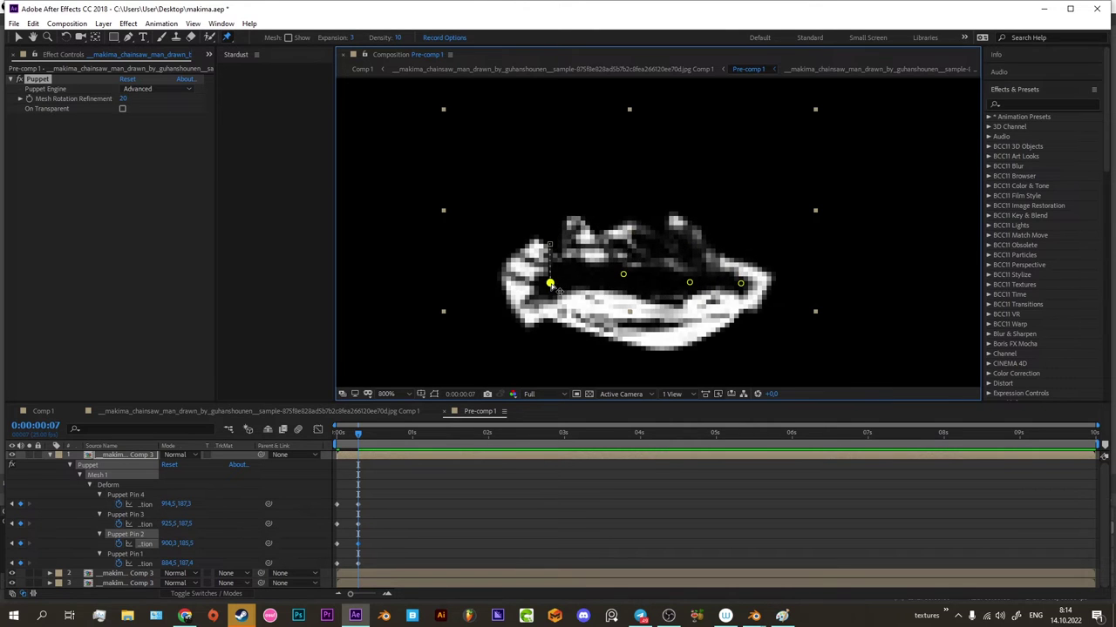
{"action": "left_click_drag", "start_coordinate": [550, 283], "coordinate": [546, 290]}
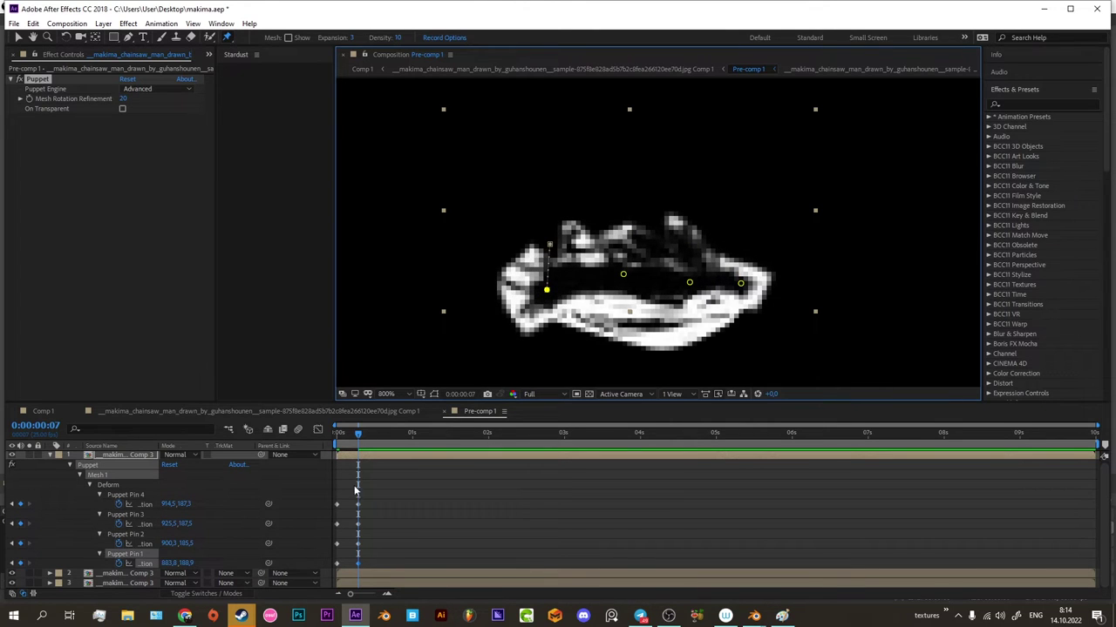
{"action": "left_click_drag", "start_coordinate": [346, 434], "coordinate": [335, 439]}
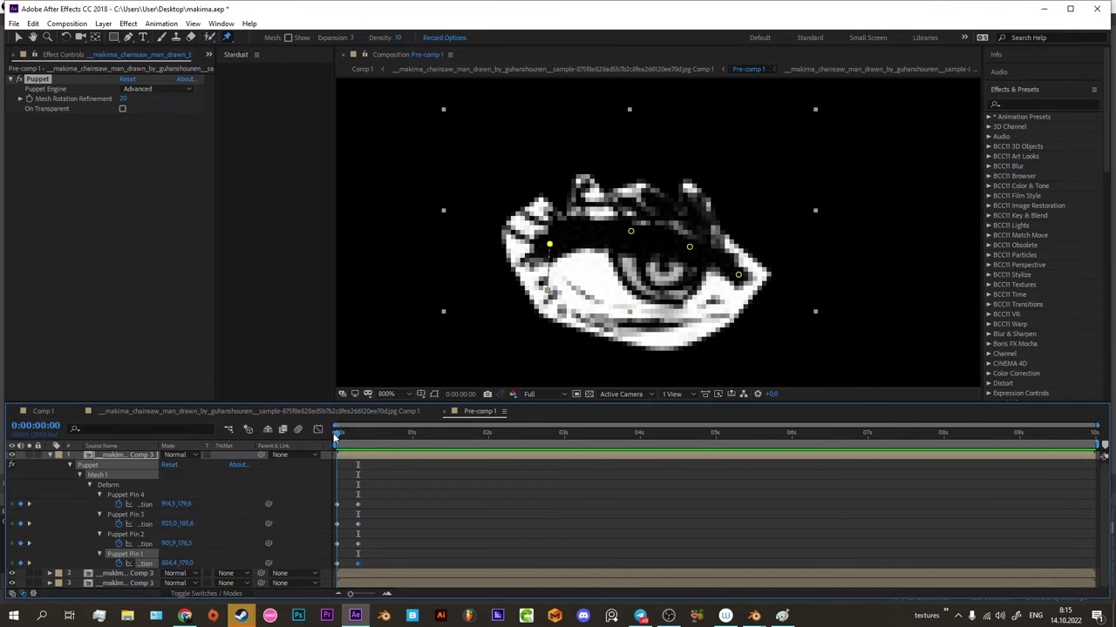
Keyframe the second Comp 3 layer's Position, raising it slightly at frame 7.
{"action": "left_click", "coordinate": [415, 573]}
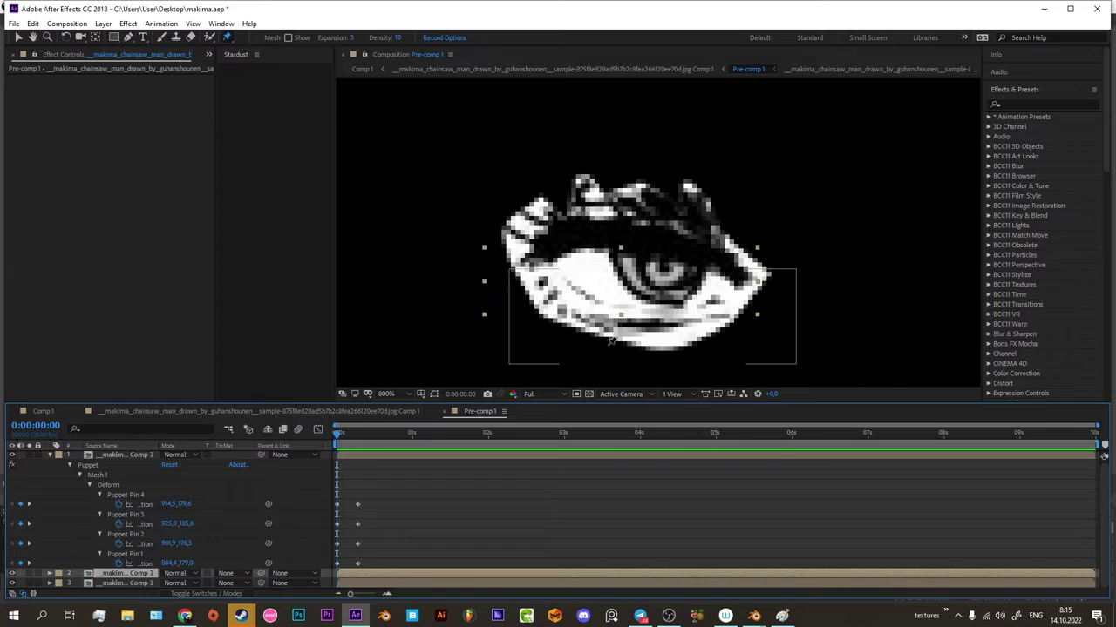
{"action": "key", "text": "p"}
{"action": "key", "text": "v"}
{"action": "left_click", "coordinate": [78, 586]}
{"action": "scroll", "coordinate": [364, 528], "scroll_direction": "down", "scroll_amount": 1}
{"action": "left_click", "coordinate": [361, 438]}
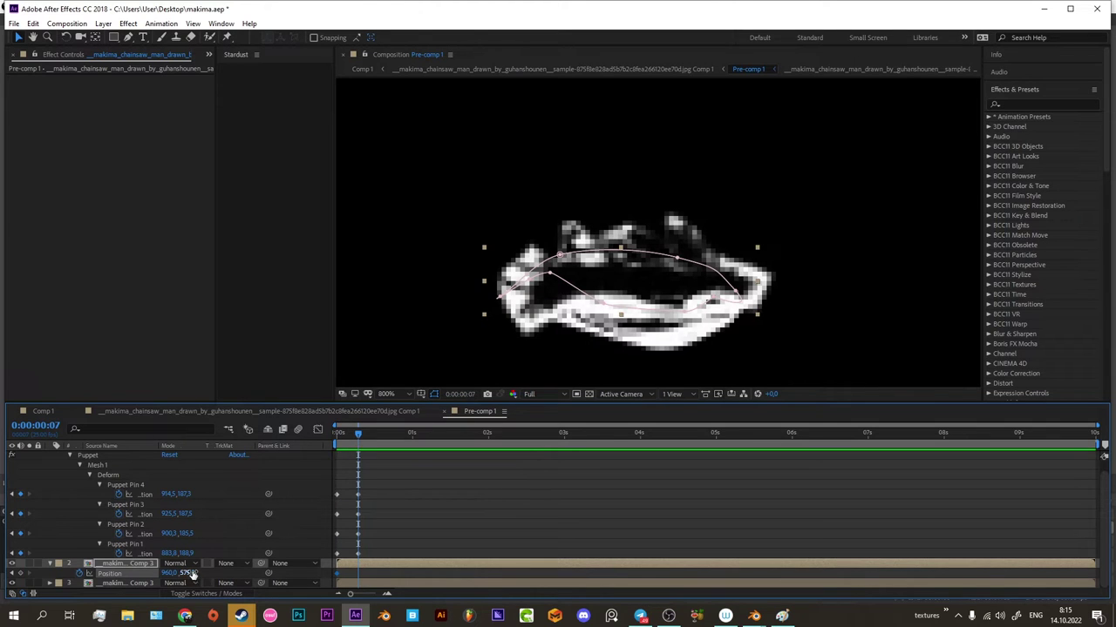
{"action": "left_click_drag", "start_coordinate": [190, 575], "coordinate": [190, 568]}
{"action": "key", "text": "Home"}
{"action": "left_click", "coordinate": [227, 39]}
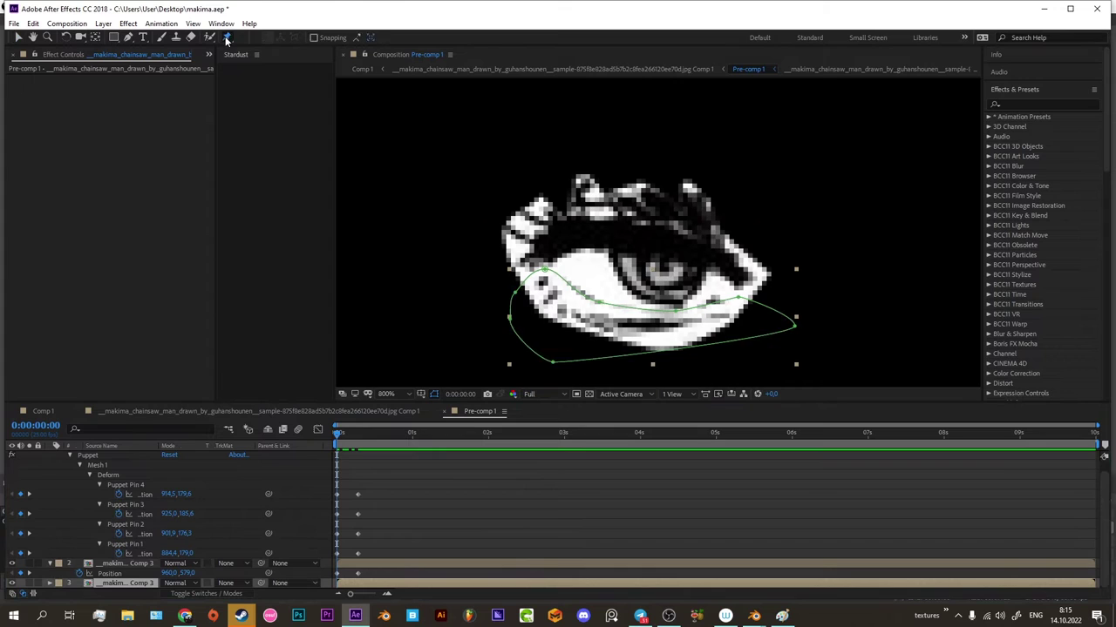
Pin the eye's lower edge, raise the middle pin at frame 7 to shut it, and preview.
{"action": "left_click", "coordinate": [551, 301]}
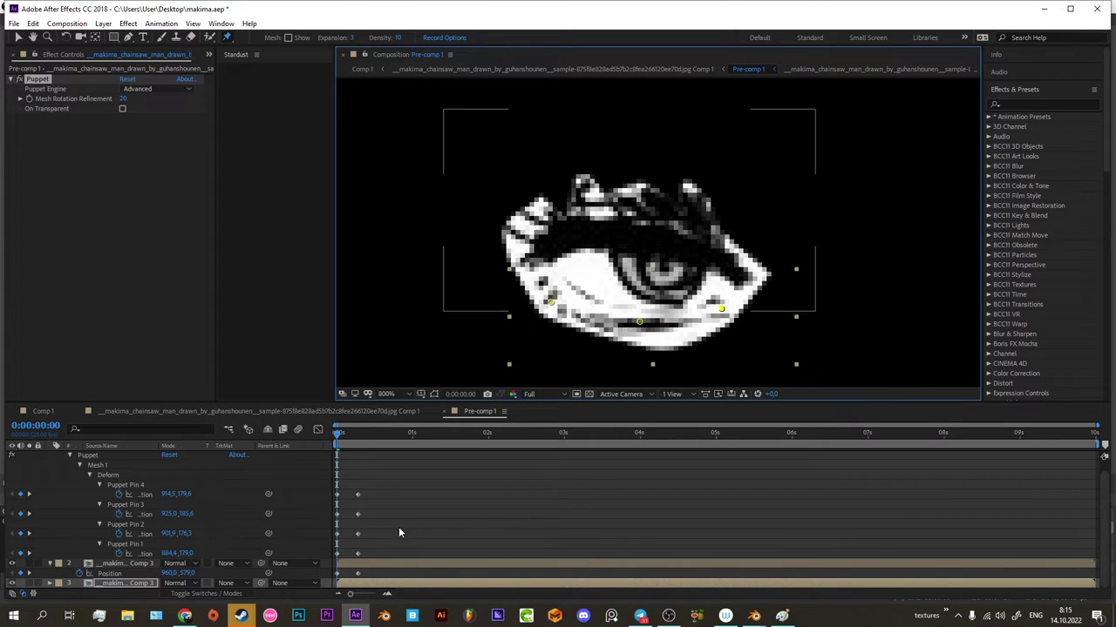
{"action": "scroll", "coordinate": [396, 525], "scroll_direction": "down", "scroll_amount": 3}
{"action": "left_click", "coordinate": [357, 438]}
{"action": "left_click_drag", "start_coordinate": [645, 331], "coordinate": [645, 315]}
{"action": "left_click", "coordinate": [556, 309]}
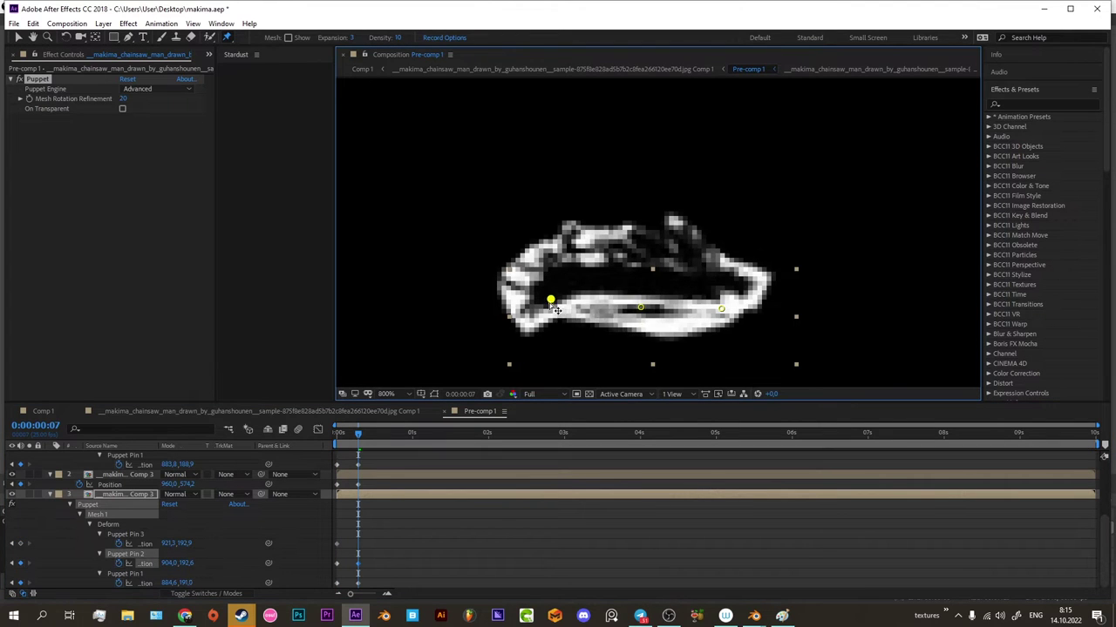
{"action": "left_click_drag", "start_coordinate": [338, 433], "coordinate": [329, 433]}
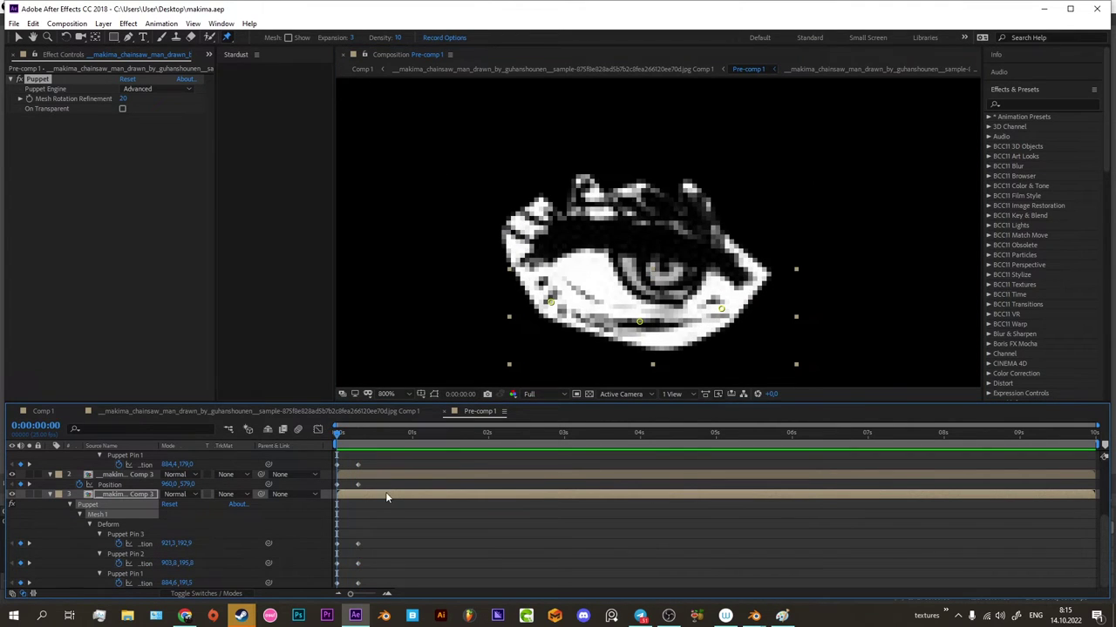
{"action": "scroll", "coordinate": [386, 497], "scroll_direction": "up", "scroll_amount": 3}
{"action": "key", "text": "space"}
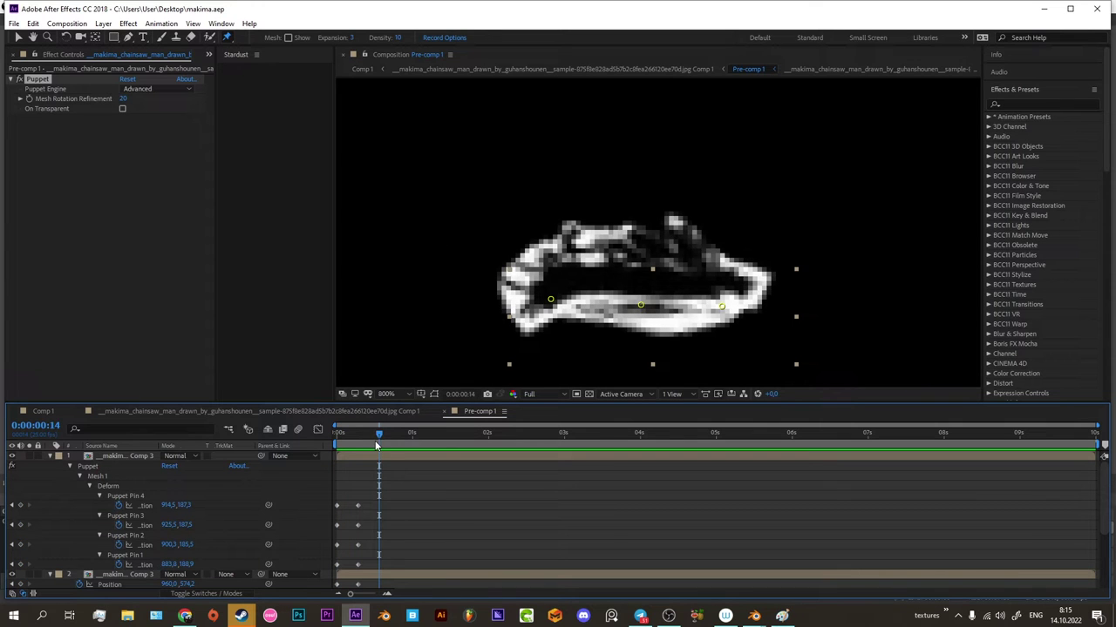
Marquee-select the eye's puppet pin keyframes and add frame-24 keys that reopen the eye.
{"action": "scroll", "coordinate": [347, 558], "scroll_direction": "down", "scroll_amount": 3}
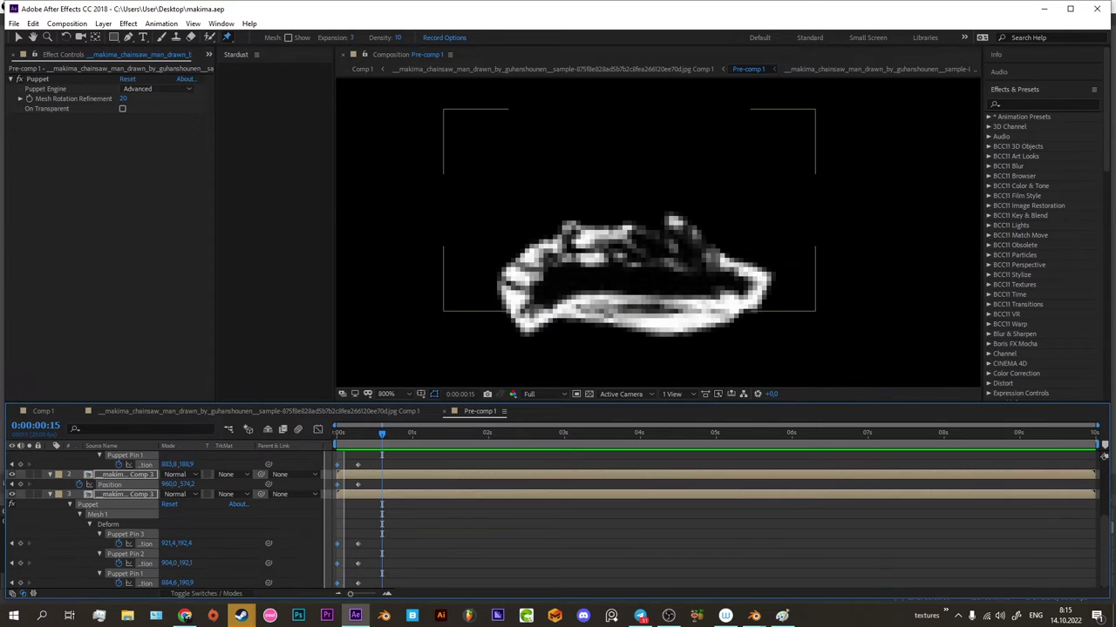
{"action": "mouse_move", "coordinate": [347, 584]}
{"action": "left_mouse_down"}
{"action": "mouse_move", "coordinate": [403, 533]}
{"action": "mouse_move", "coordinate": [397, 542]}
{"action": "left_mouse_up"}
{"action": "scroll", "coordinate": [362, 540], "scroll_direction": "up", "scroll_amount": 3}
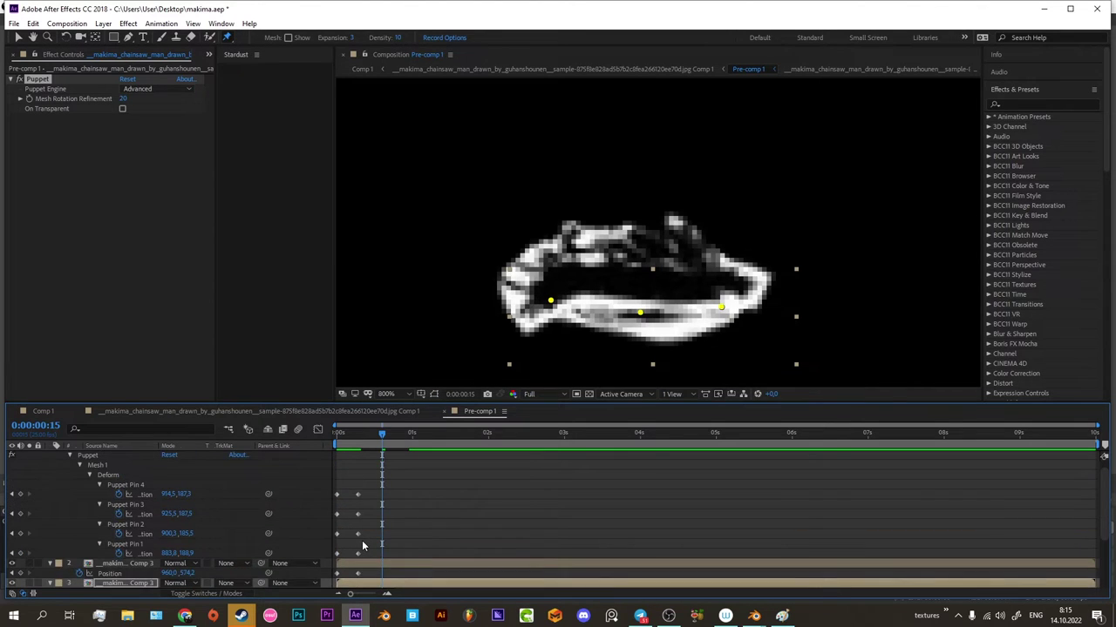
{"action": "left_click", "coordinate": [410, 433]}
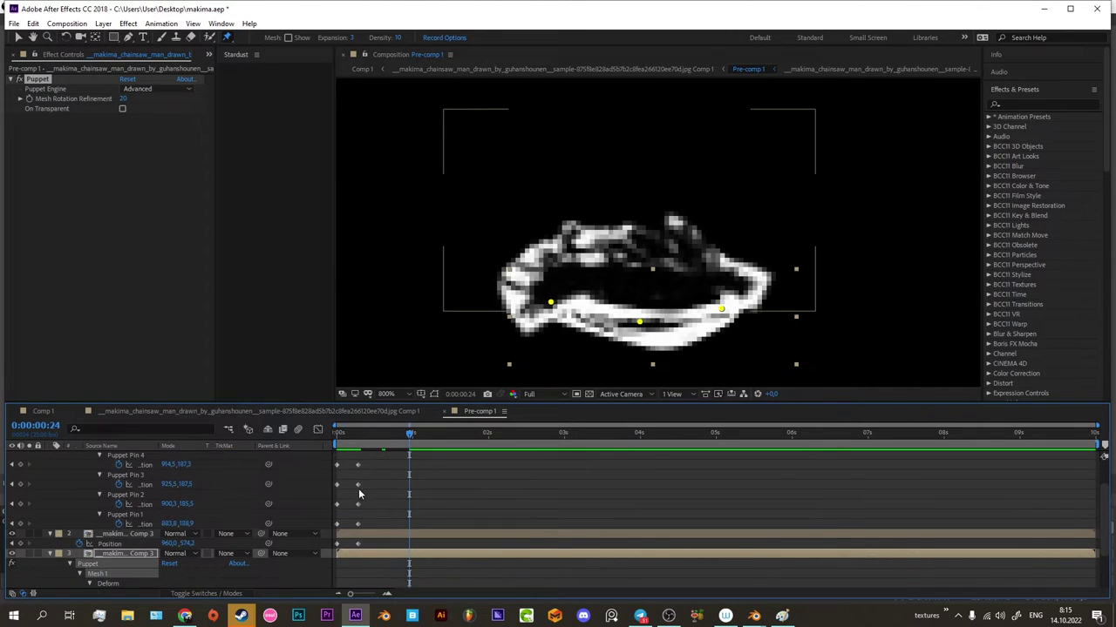
{"action": "left_click", "coordinate": [337, 546]}
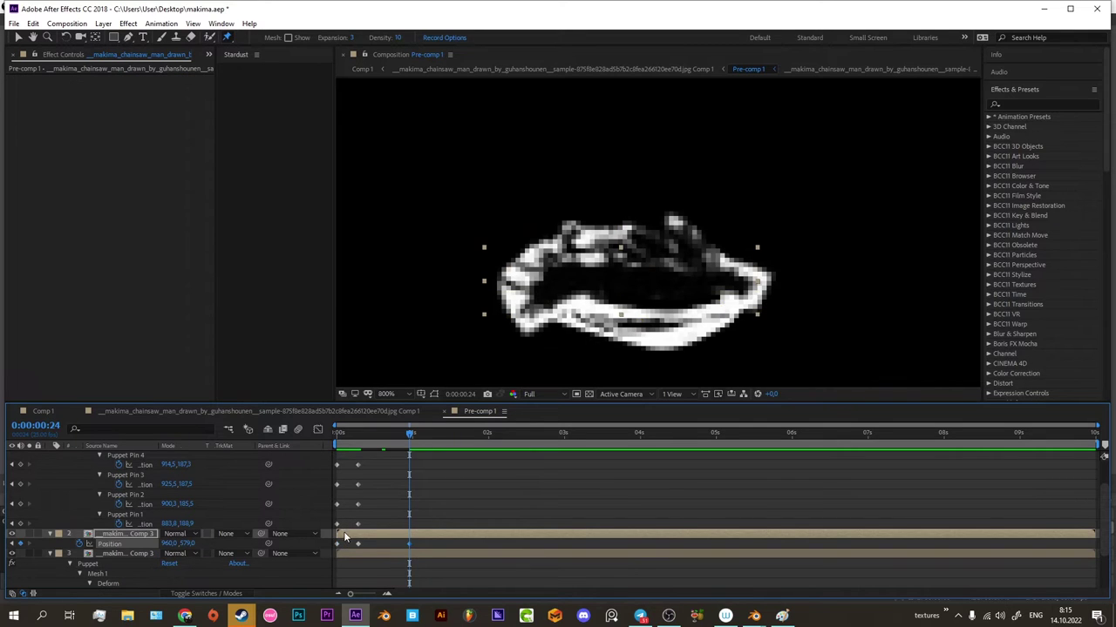
{"action": "scroll", "coordinate": [327, 511], "scroll_direction": "up", "scroll_amount": 2}
{"action": "left_click", "coordinate": [126, 455]}
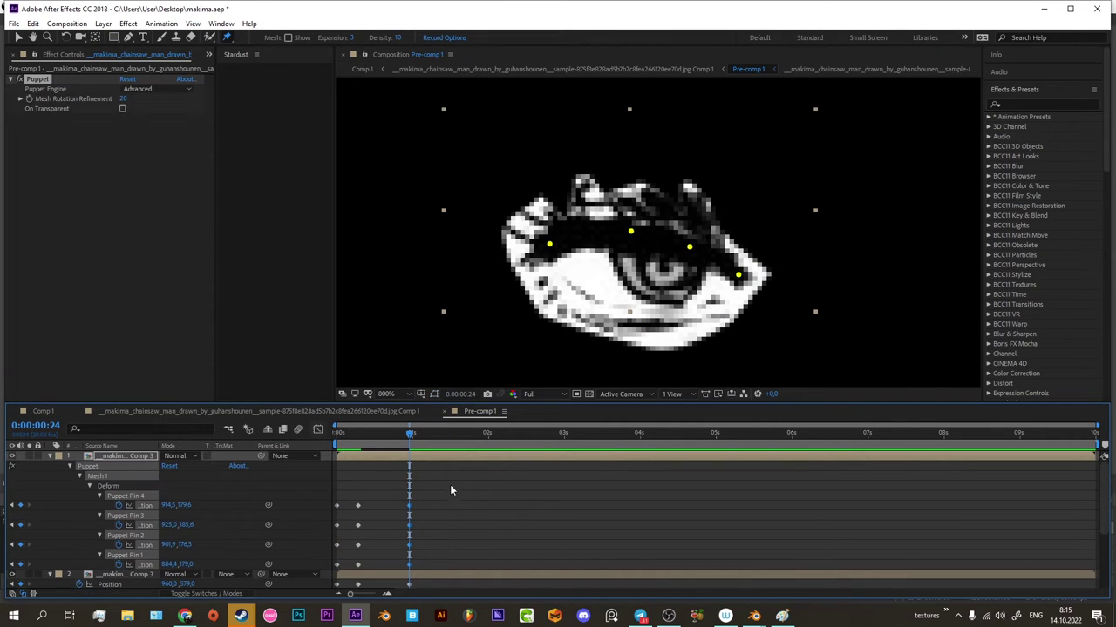
{"action": "left_click_drag", "start_coordinate": [450, 490], "coordinate": [419, 565]}
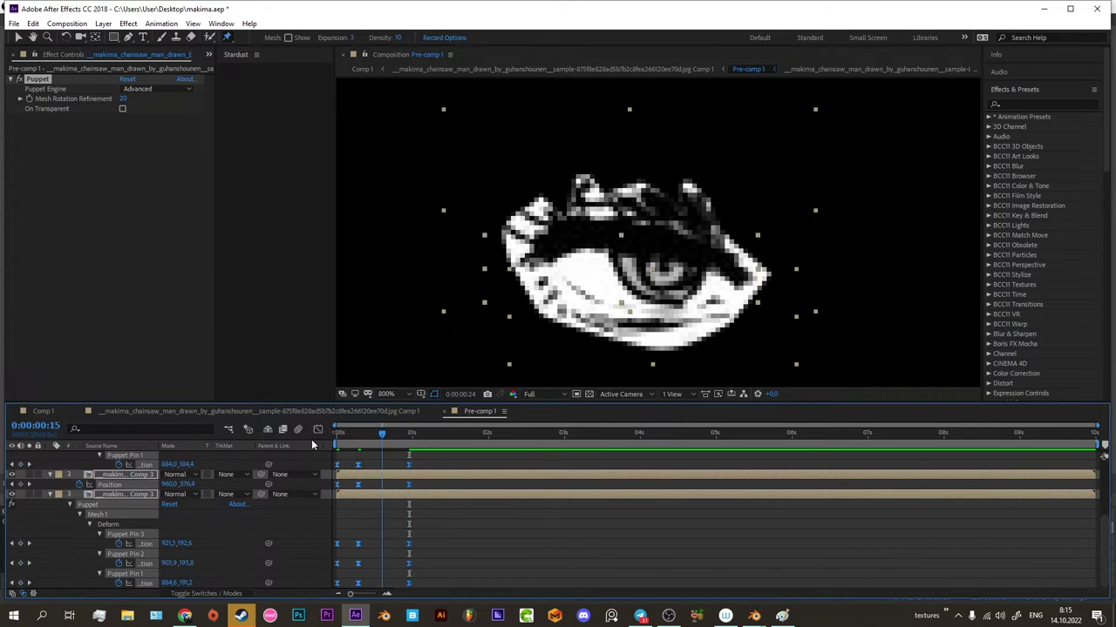
{"action": "left_click", "coordinate": [426, 431]}
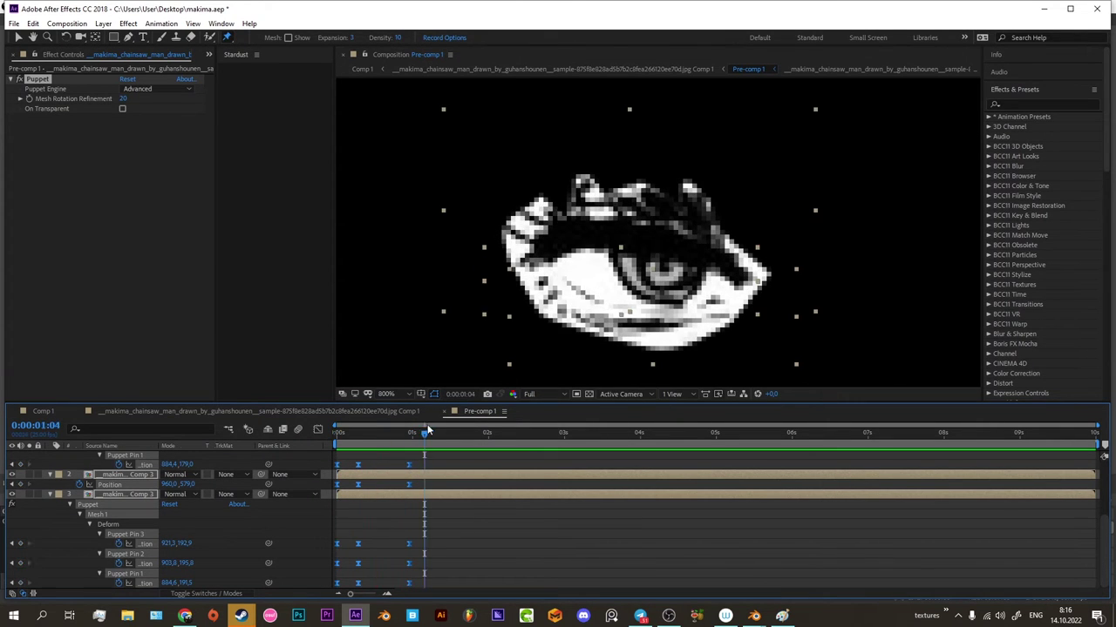
{"action": "left_click", "coordinate": [410, 411]}
{"action": "left_click", "coordinate": [400, 431]}
{"action": "key", "text": "space"}
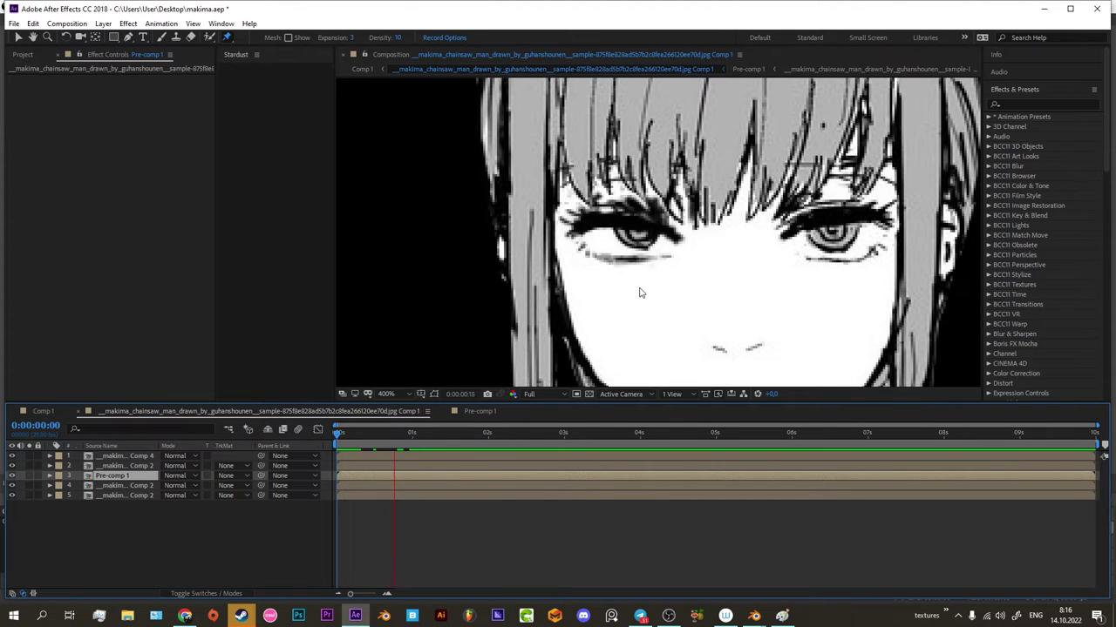
{"action": "left_click_drag", "start_coordinate": [382, 434], "coordinate": [364, 440]}
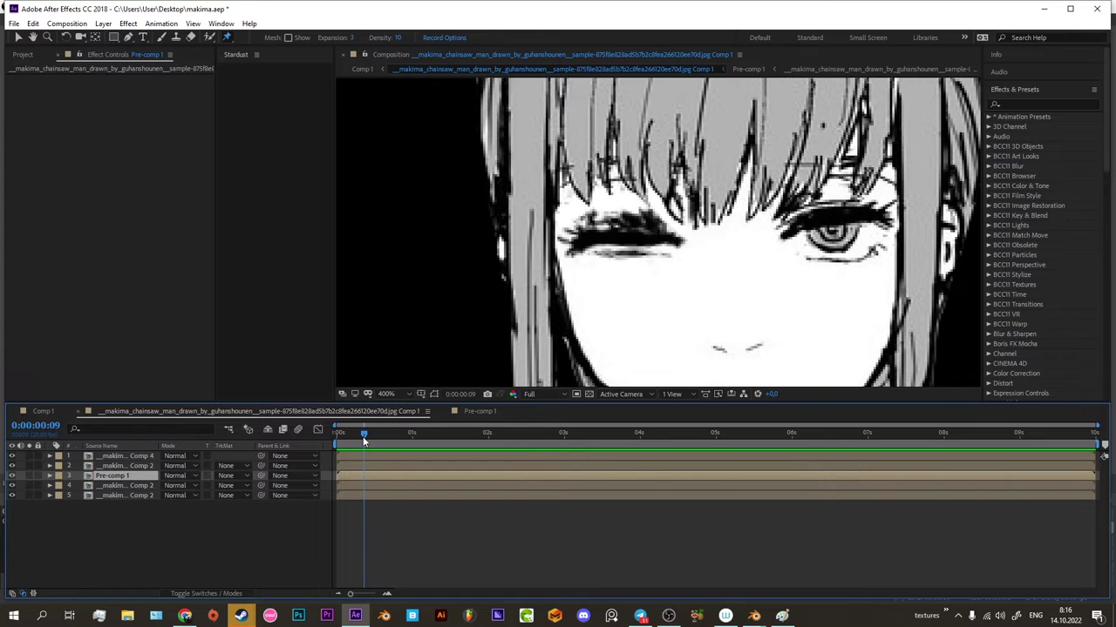
{"action": "key", "text": "v"}
{"action": "scroll", "coordinate": [622, 225], "scroll_direction": "up", "scroll_amount": 2}
{"action": "scroll", "coordinate": [574, 221], "scroll_direction": "down", "scroll_amount": 1}
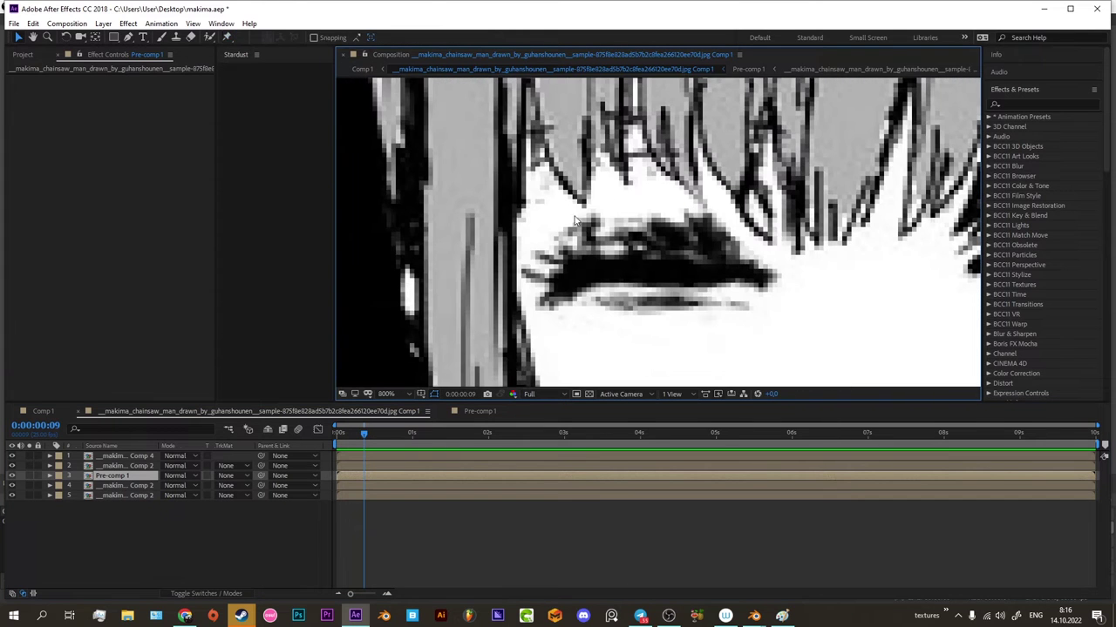
{"action": "double_click", "coordinate": [364, 486]}
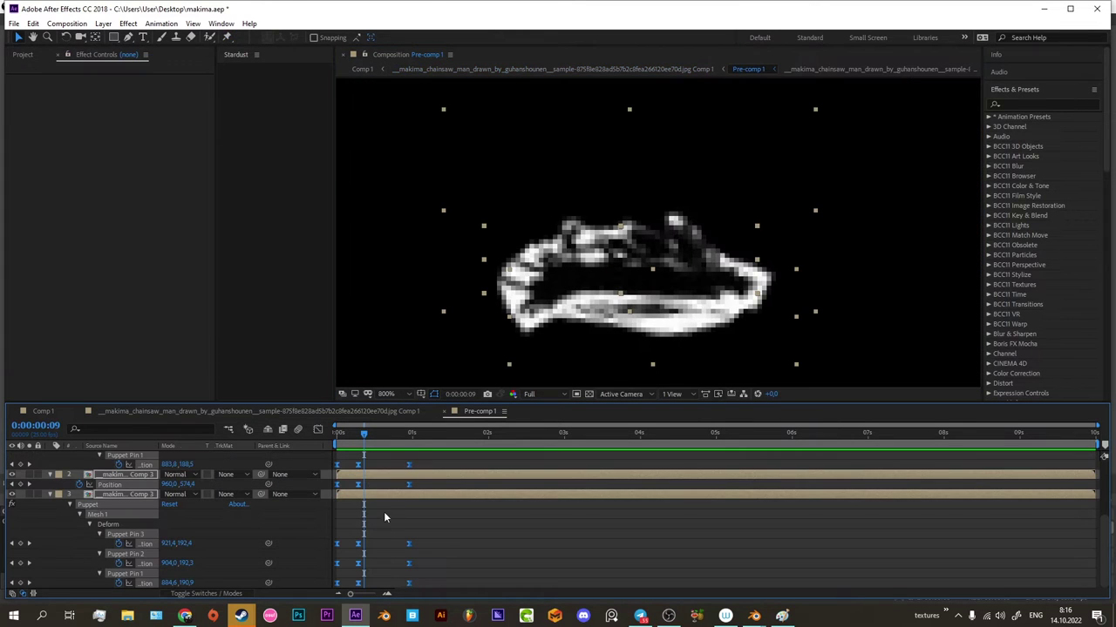
Pre-compose layer 2 of Pre-comp 1 with Ctrl+Shift+C and scrub through the blink.
{"action": "left_click", "coordinate": [396, 476]}
{"action": "key", "text": "ctrl+shift+c"}
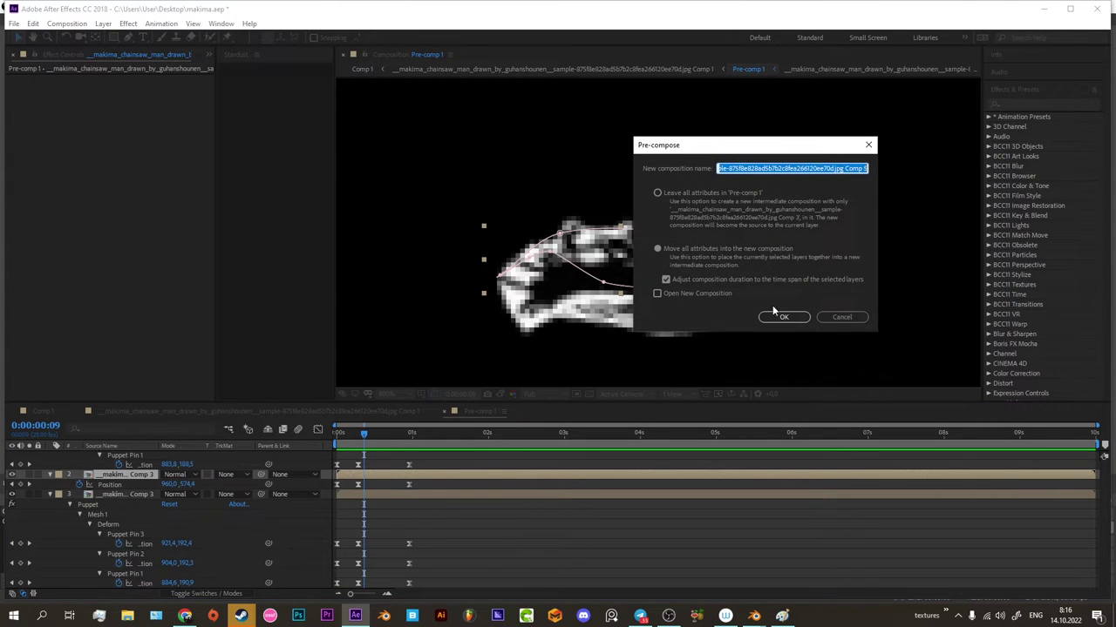
{"action": "left_click", "coordinate": [782, 316]}
{"action": "left_click_drag", "start_coordinate": [363, 437], "coordinate": [323, 442]}
Draw a closed oval Pen mask around the eye.
{"action": "left_click", "coordinate": [127, 37]}
{"action": "left_click", "coordinate": [527, 263]}
{"action": "left_click", "coordinate": [569, 234]}
{"action": "left_click", "coordinate": [682, 245]}
{"action": "left_click", "coordinate": [745, 274]}
{"action": "left_click_drag", "start_coordinate": [741, 310], "coordinate": [767, 305]}
{"action": "left_click", "coordinate": [621, 324]}
{"action": "left_click", "coordinate": [528, 262]}
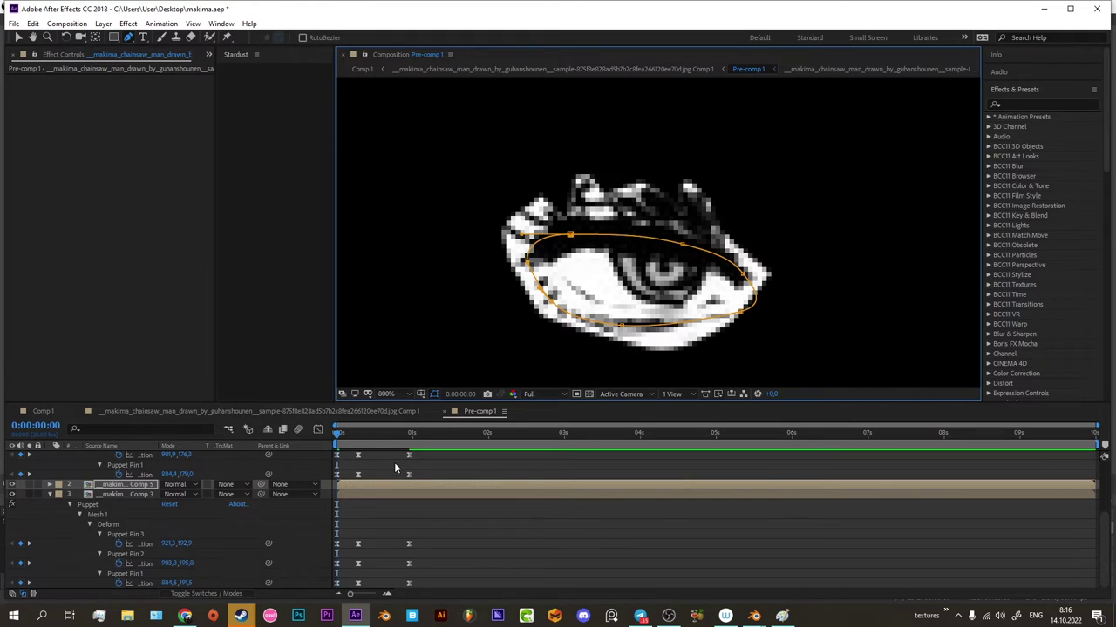
Keyframe Mask 1's path and move the oval down at frame 7, then preview the blink.
{"action": "key", "text": "p"}
{"action": "key", "text": "m"}
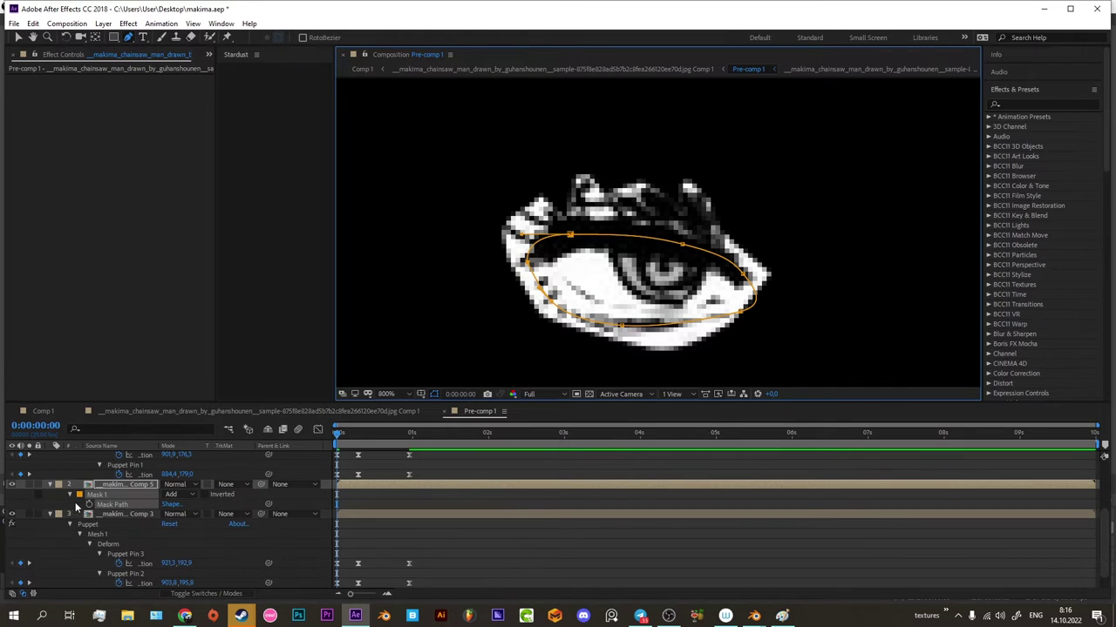
{"action": "left_click", "coordinate": [109, 495]}
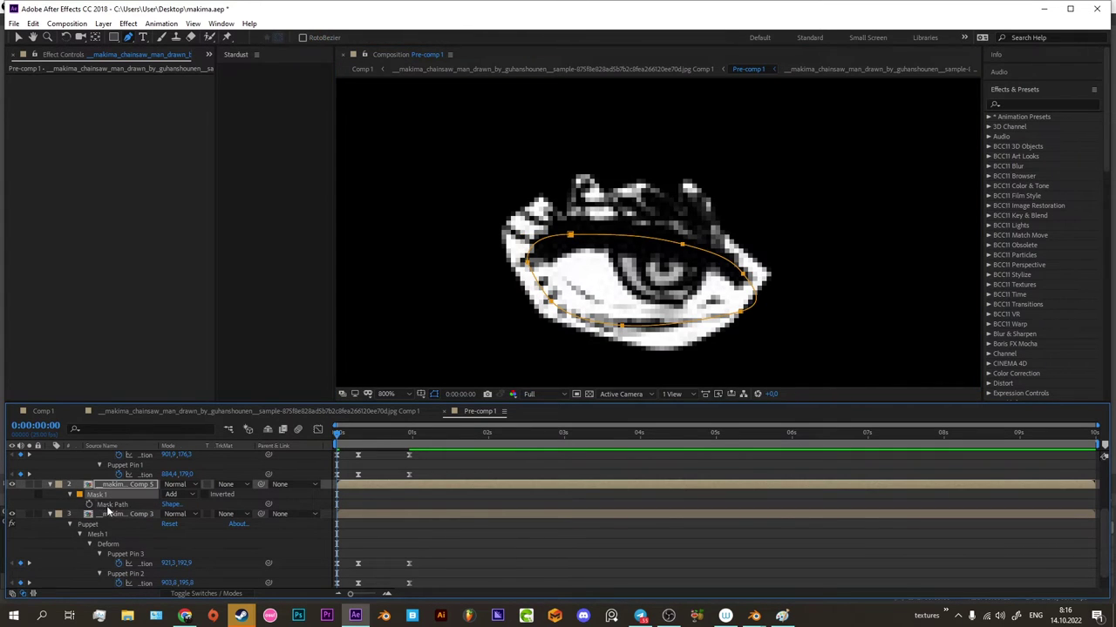
{"action": "left_click_drag", "start_coordinate": [353, 442], "coordinate": [357, 440]}
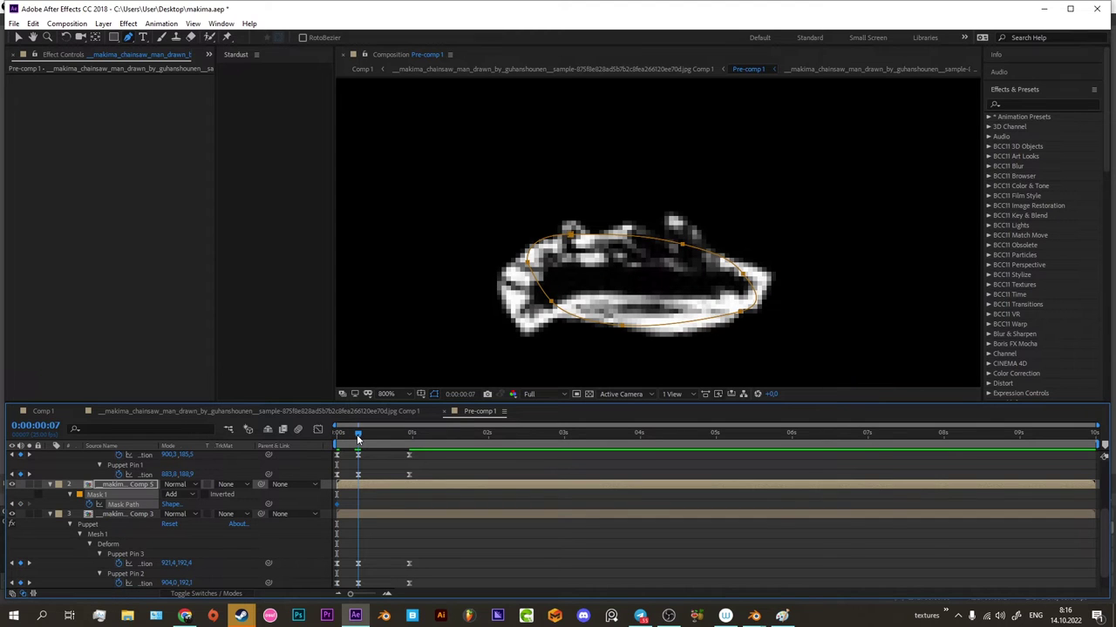
{"action": "left_click_drag", "start_coordinate": [571, 242], "coordinate": [580, 273]}
{"action": "key", "text": "space"}
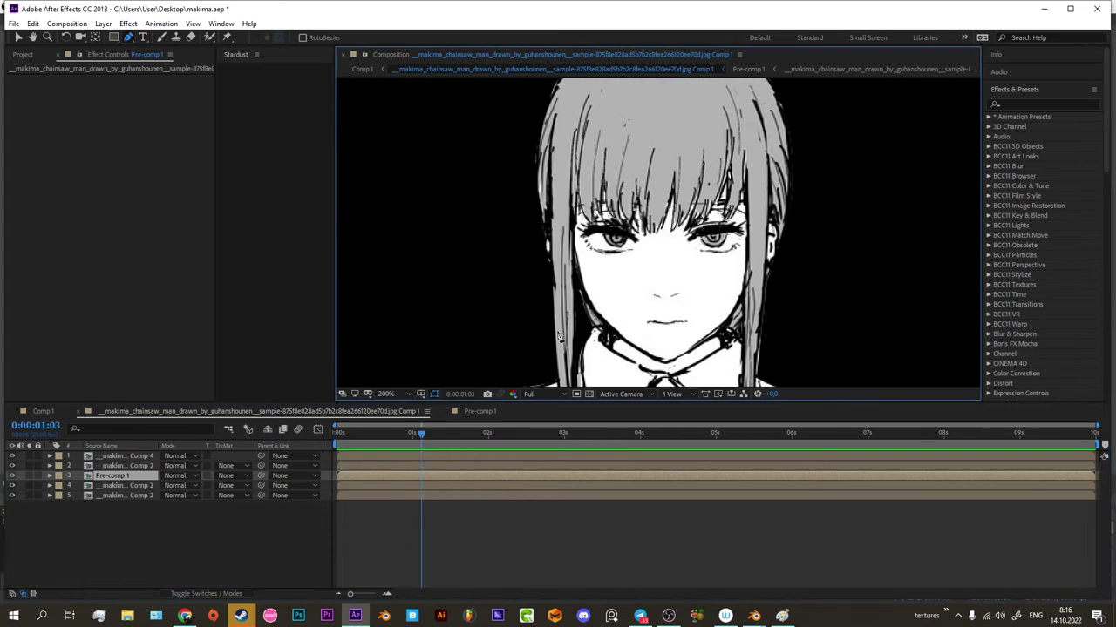
In Comp 1, pre-compose the eye layers into a new composition, Comp 6.
{"action": "left_click", "coordinate": [479, 410]}
{"action": "left_click", "coordinate": [262, 411]}
{"action": "key", "text": "ctrl+a"}
{"action": "key", "text": "ctrl+shift+c"}
{"action": "left_click", "coordinate": [784, 321]}
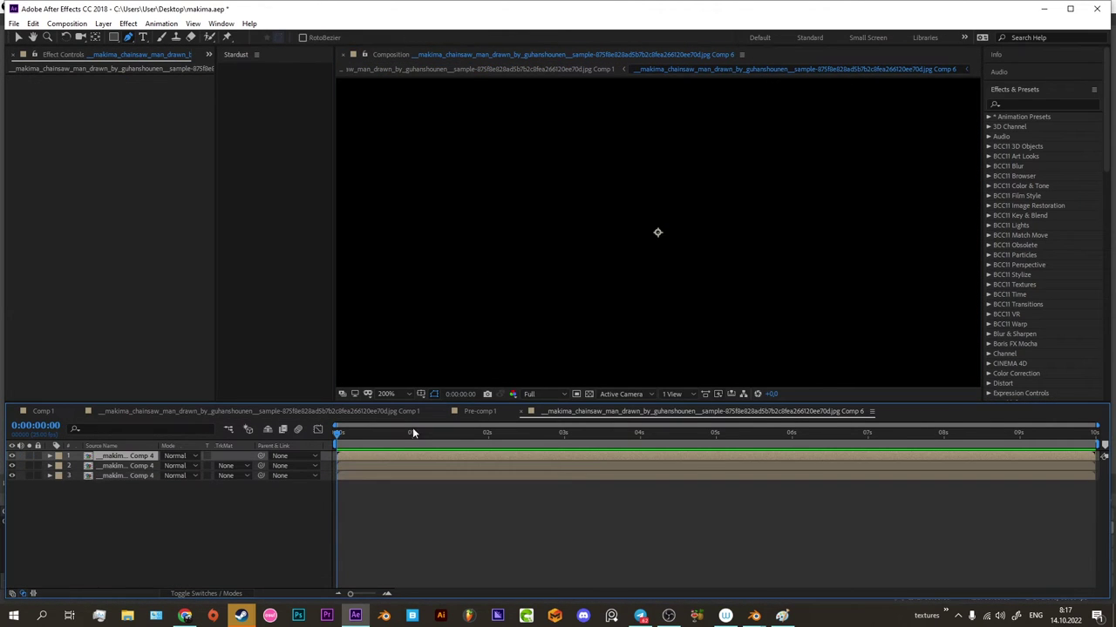
Step through layers 1–3 to inspect their masks, removing a stray mask point.
{"action": "key", "text": "period"}
{"action": "key", "text": "period"}
{"action": "key", "text": "ctrl+Down"}
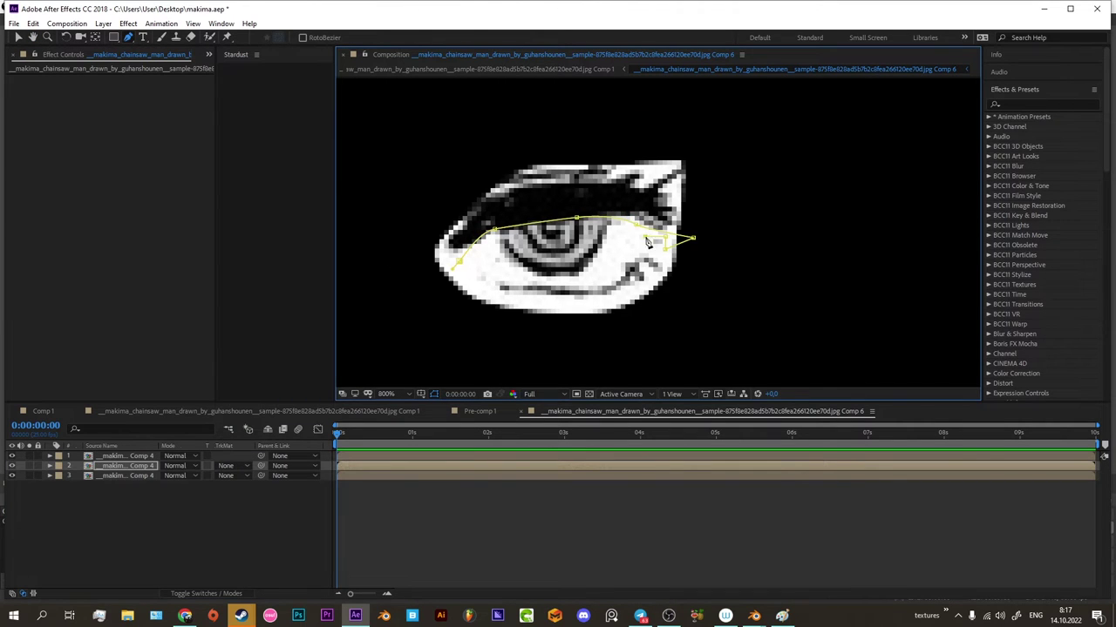
{"action": "key", "text": "ctrl+Down"}
{"action": "left_click", "coordinate": [651, 239]}
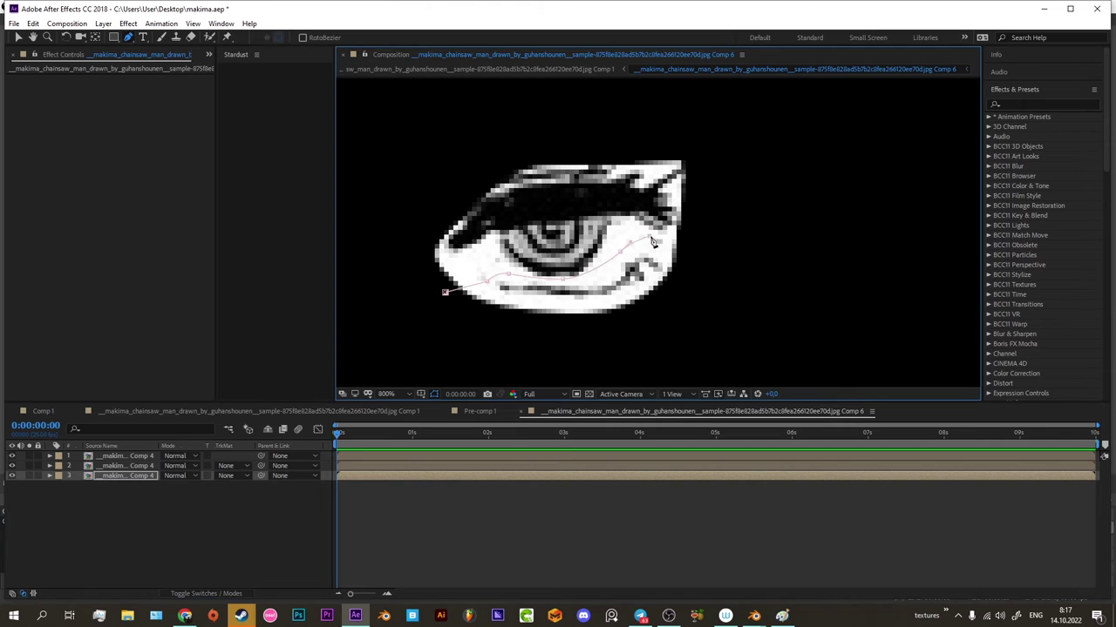
{"action": "left_click", "coordinate": [445, 294]}
{"action": "key", "text": "ctrl+Up"}
{"action": "key", "text": "ctrl+Up"}
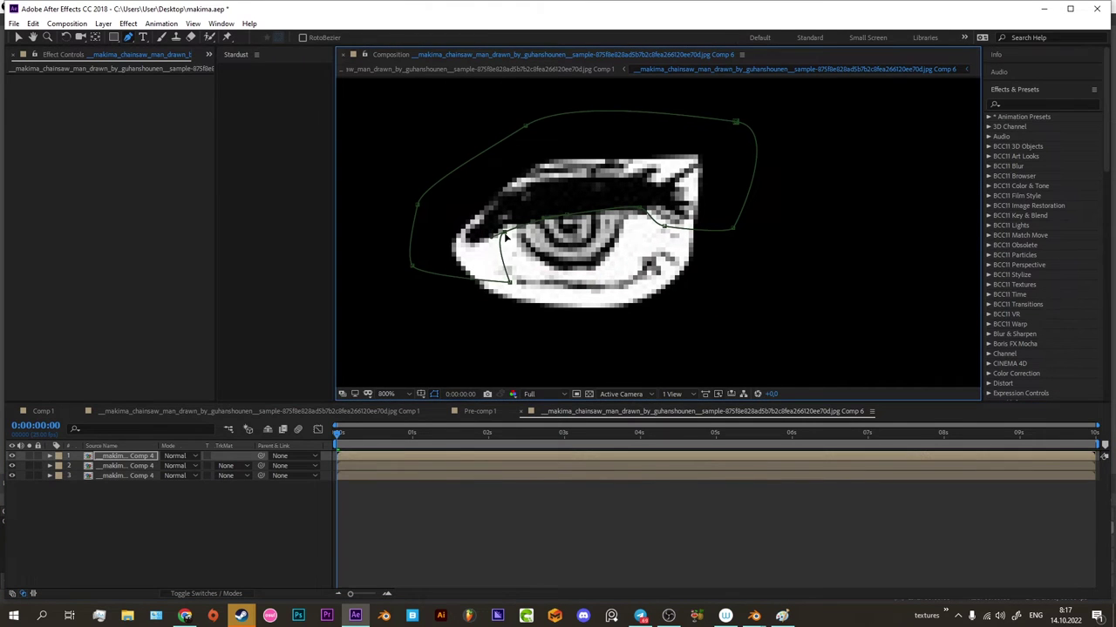
Add two puppet pins on layer 1's upper eyelid, then go back to Pre-comp 1.
{"action": "key", "text": "ctrl+p"}
{"action": "left_click", "coordinate": [474, 254]}
{"action": "left_click", "coordinate": [522, 221]}
{"action": "left_click", "coordinate": [460, 416]}
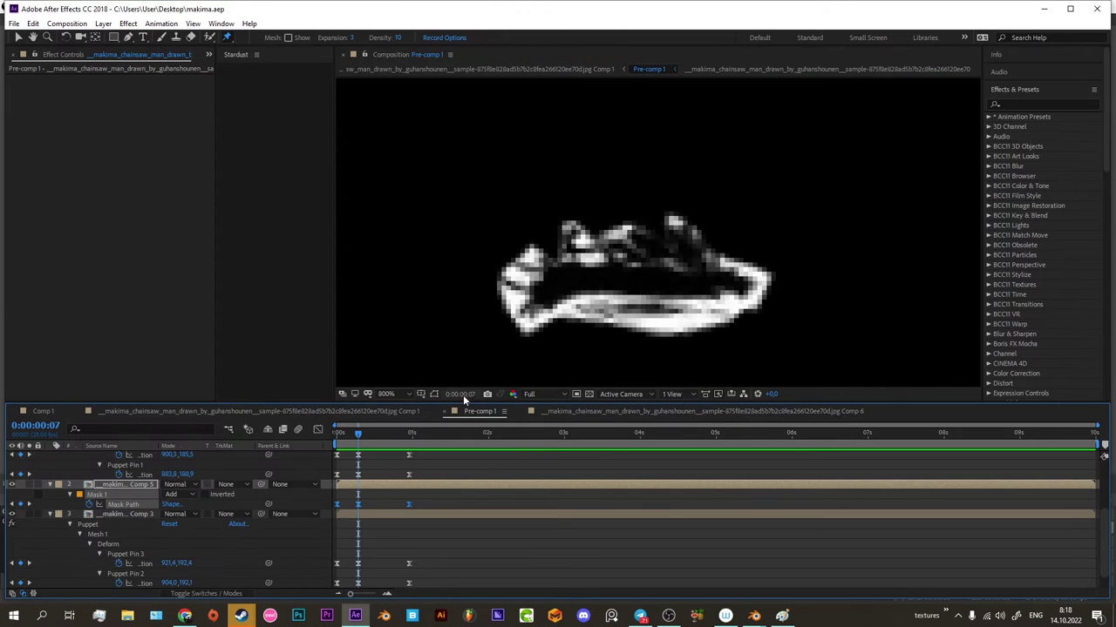
{"action": "left_click_drag", "start_coordinate": [480, 423], "coordinate": [262, 567]}
In Comp 6, pull the eyelid pins down and review layer 2's Position and layer 3's pins.
{"action": "left_click", "coordinate": [610, 410]}
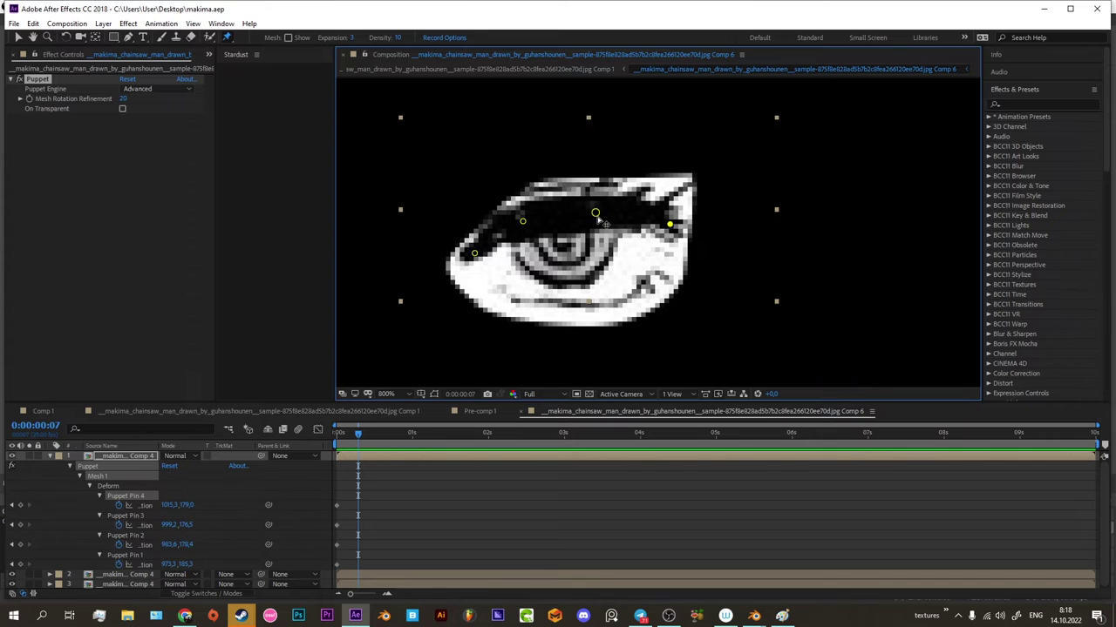
{"action": "left_click_drag", "start_coordinate": [600, 219], "coordinate": [598, 266]}
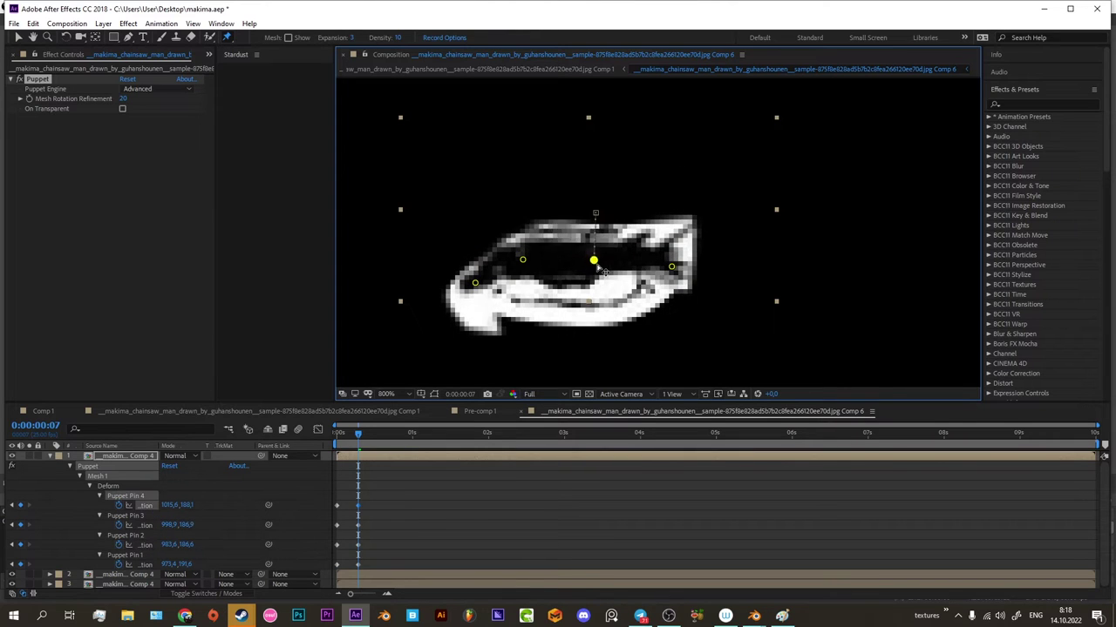
{"action": "left_click", "coordinate": [126, 574]}
{"action": "key", "text": "p"}
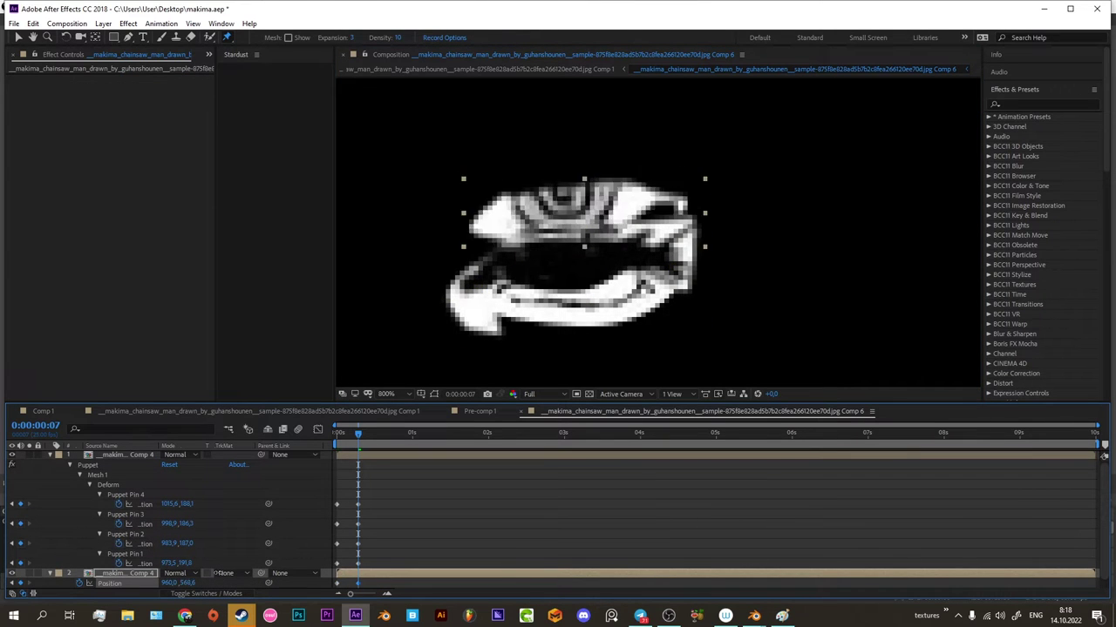
{"action": "key", "text": "ctrl+Down"}
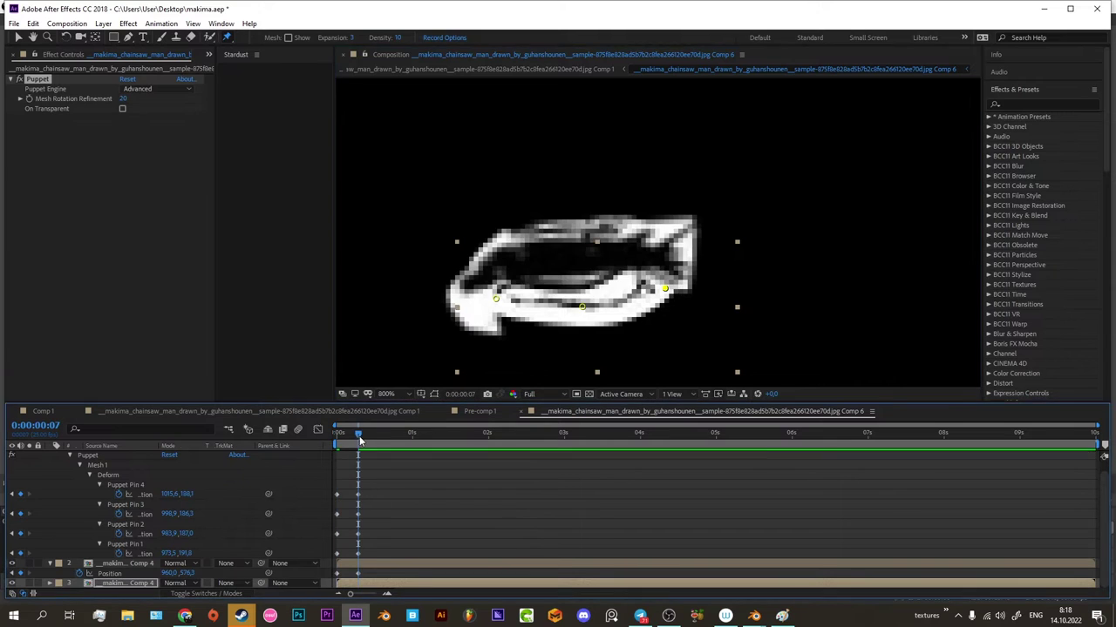
{"action": "key", "text": "shift+comma"}
Step through the eye layers' keyframes, then collapse all expanded properties and undo once.
{"action": "left_click", "coordinate": [411, 433]}
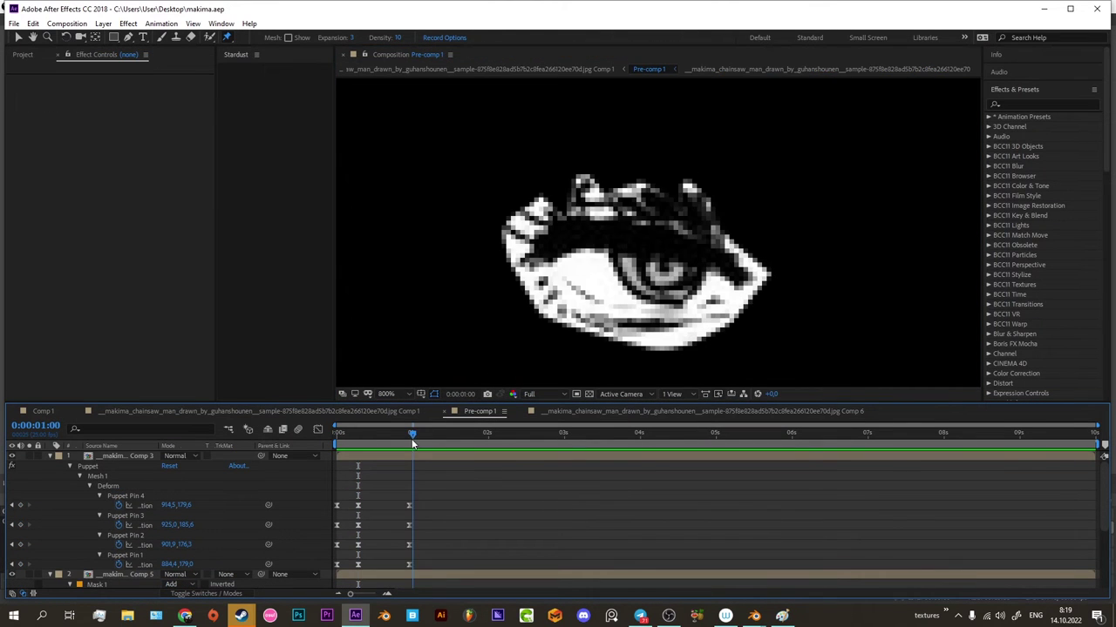
{"action": "left_click", "coordinate": [657, 419]}
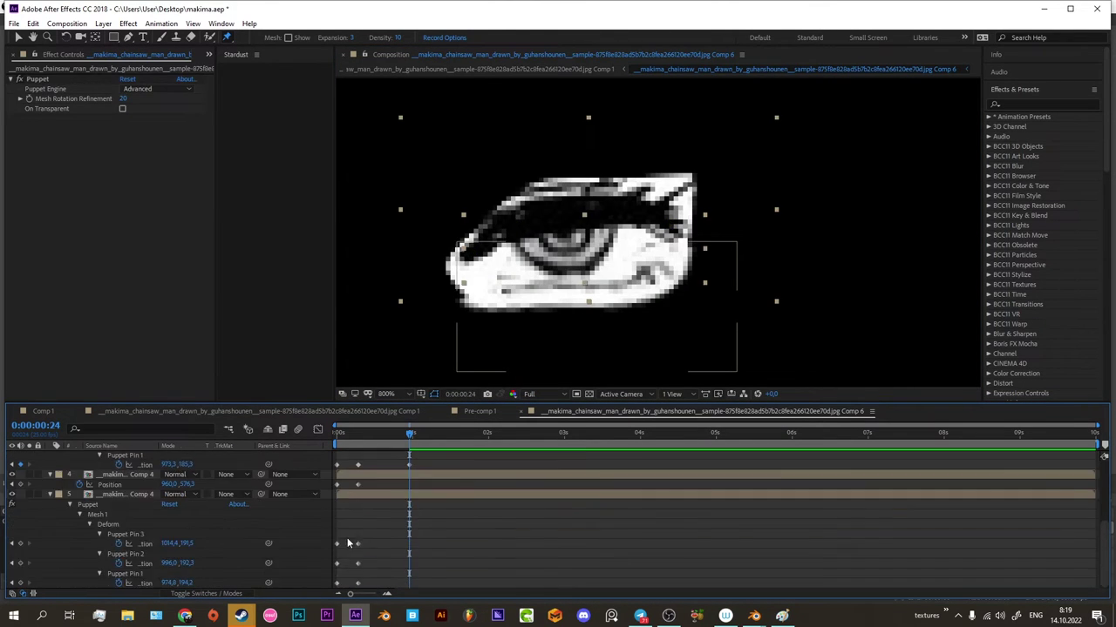
{"action": "key", "text": "j"}
{"action": "key", "text": "ctrl+Up"}
{"action": "key", "text": "p"}
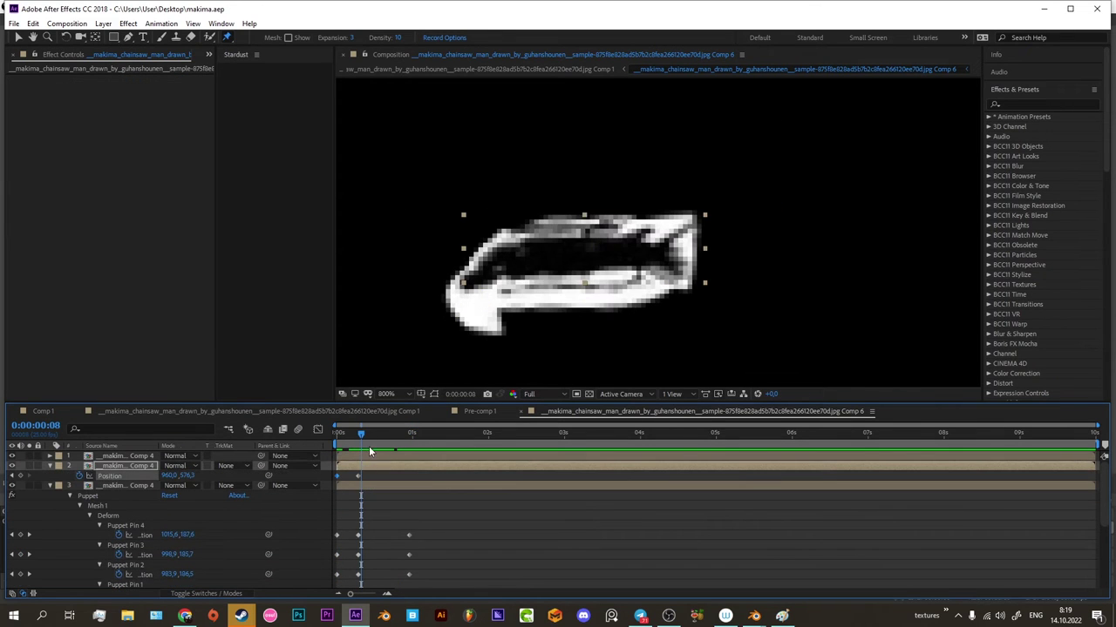
{"action": "key", "text": "k"}
{"action": "key", "text": "ctrl+Down"}
{"action": "key", "text": "ctrl+Down"}
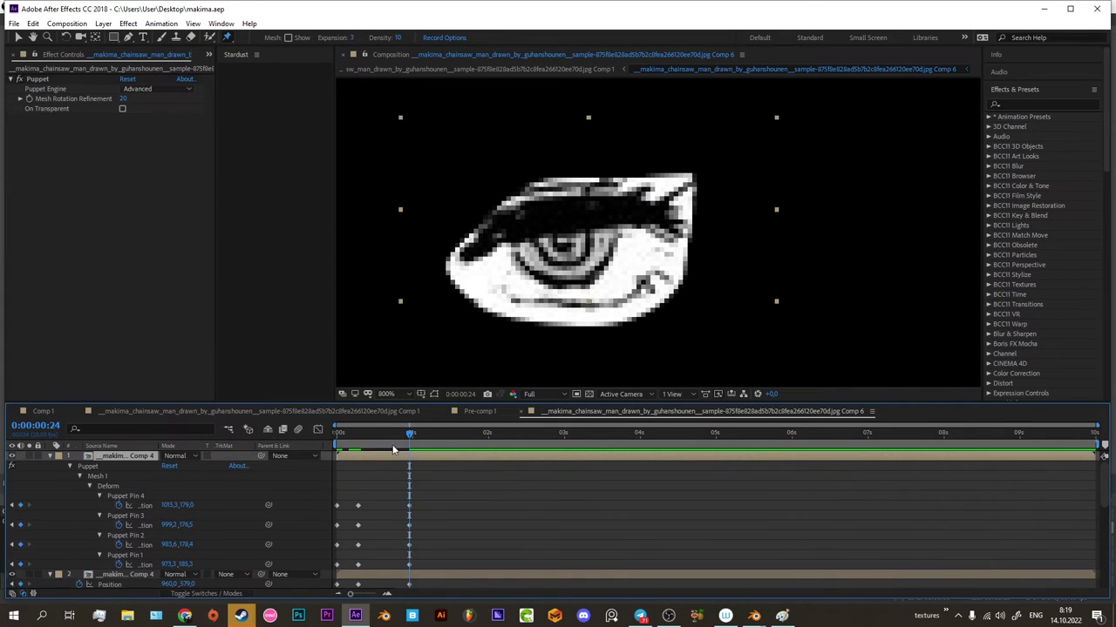
{"action": "key", "text": "ctrl+Down"}
{"action": "key", "text": "ctrl+grave"}
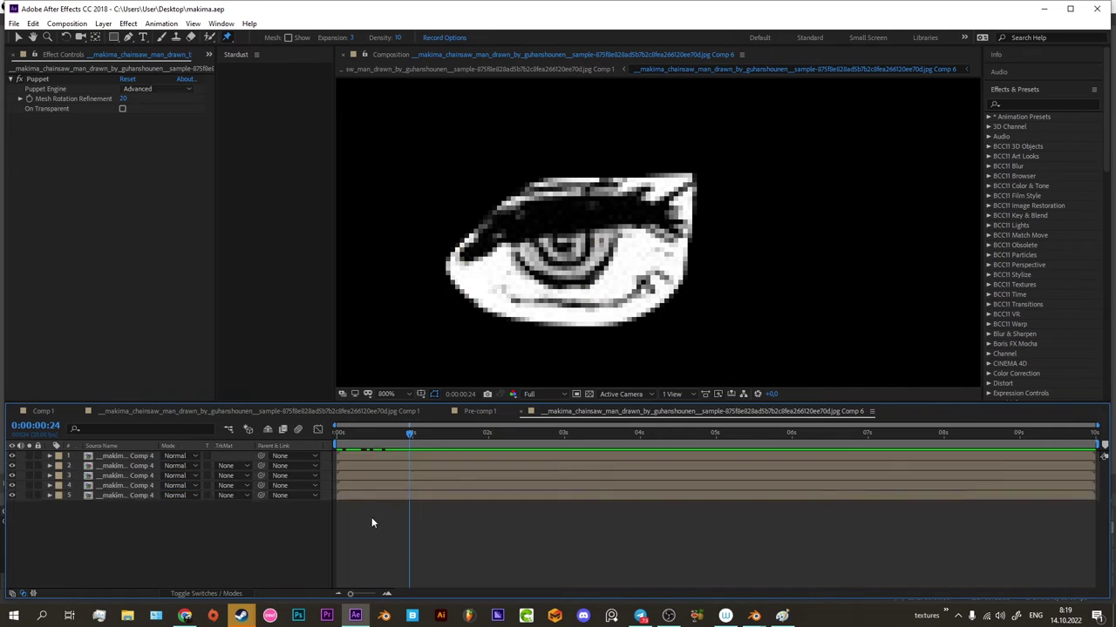
{"action": "key", "text": "ctrl+z"}
{"action": "key", "text": "ctrl+z"}
{"action": "key", "text": "ctrl+z"}
{"action": "key", "text": "ctrl+z"}
{"action": "key", "text": "ctrl+z"}
{"action": "key", "text": "ctrl+z"}
{"action": "key", "text": "ctrl+z"}
{"action": "key", "text": "ctrl+z"}
Undo the recent eye-layer changes and start a Pen mask curving along the upper eyelid.
{"action": "key", "text": "ctrl+z"}
{"action": "key", "text": "ctrl+z"}
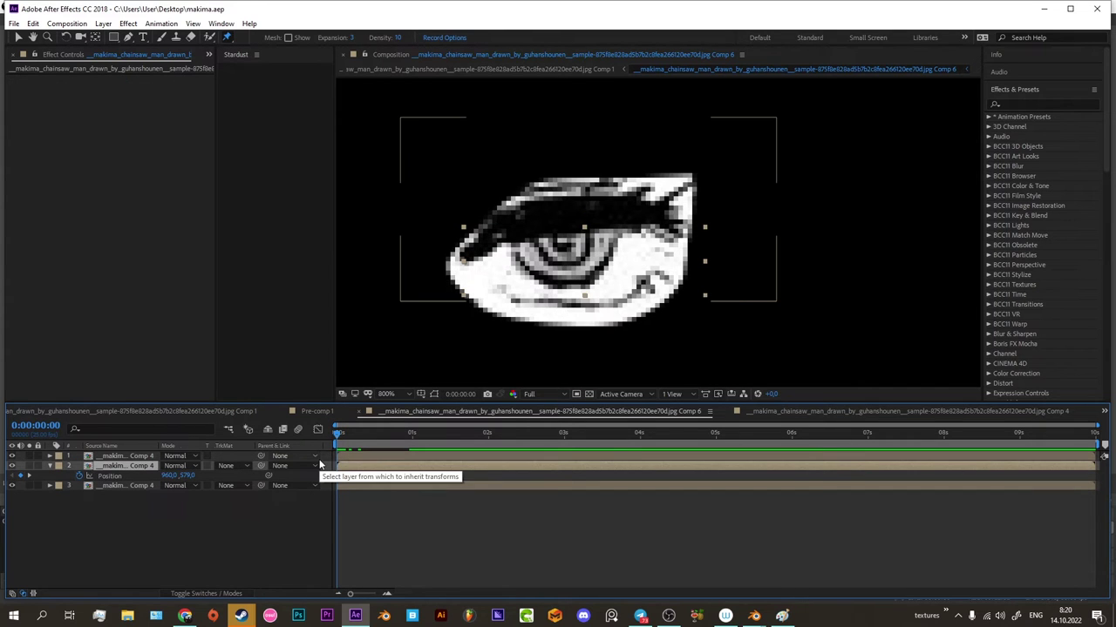
{"action": "key", "text": "ctrl+z"}
{"action": "key", "text": "ctrl+z"}
{"action": "key", "text": "ctrl+z"}
{"action": "key", "text": "ctrl+z"}
{"action": "key", "text": "ctrl+z"}
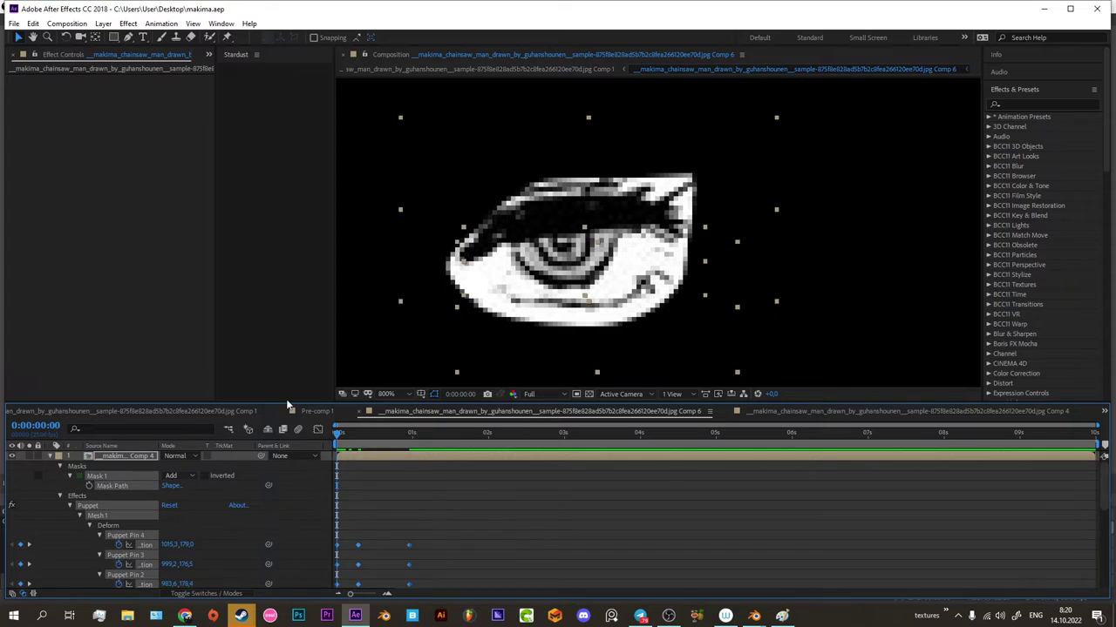
{"action": "key", "text": "ctrl+z"}
{"action": "key", "text": "g"}
{"action": "left_click", "coordinate": [436, 280]}
{"action": "left_click", "coordinate": [562, 216]}
{"action": "left_click_drag", "start_coordinate": [650, 214], "coordinate": [712, 270]}
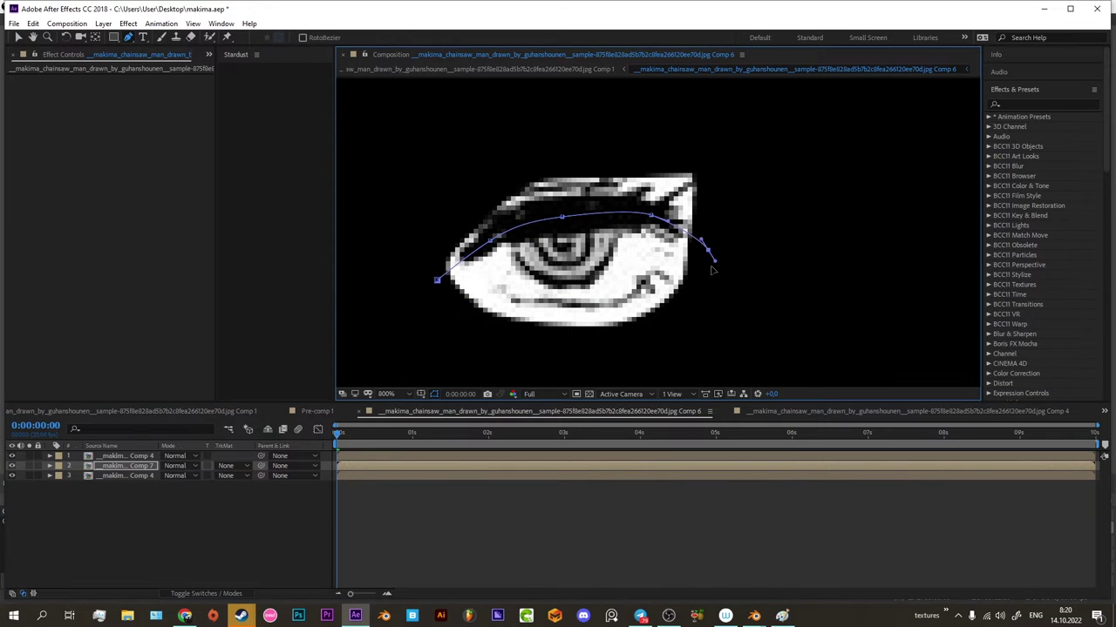
Close the eye mask along the lower eyelid and keyframe its Mask Path.
{"action": "left_click", "coordinate": [549, 292]}
{"action": "left_click", "coordinate": [504, 284]}
{"action": "left_click", "coordinate": [480, 273]}
{"action": "left_click", "coordinate": [436, 280]}
{"action": "key", "text": "alt+m"}
{"action": "key", "text": "Page_Down"}
{"action": "key", "text": "Page_Down"}
{"action": "key", "text": "Page_Down"}
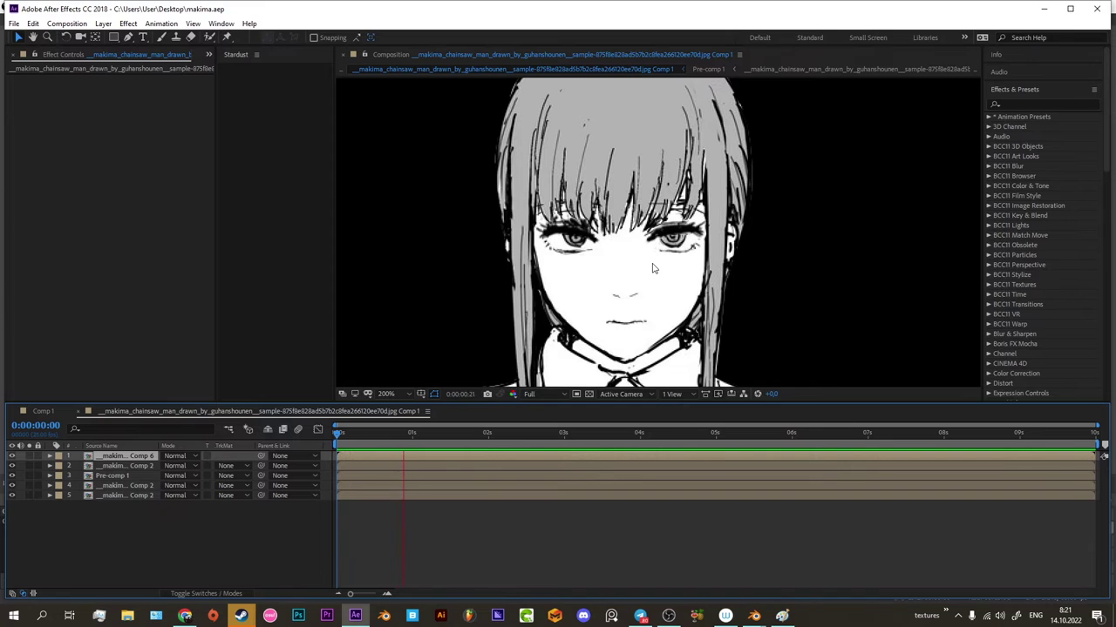
Play back Comp 1, return to the start, and check the second layer's scale.
{"action": "left_click", "coordinate": [416, 435]}
{"action": "key", "text": "space"}
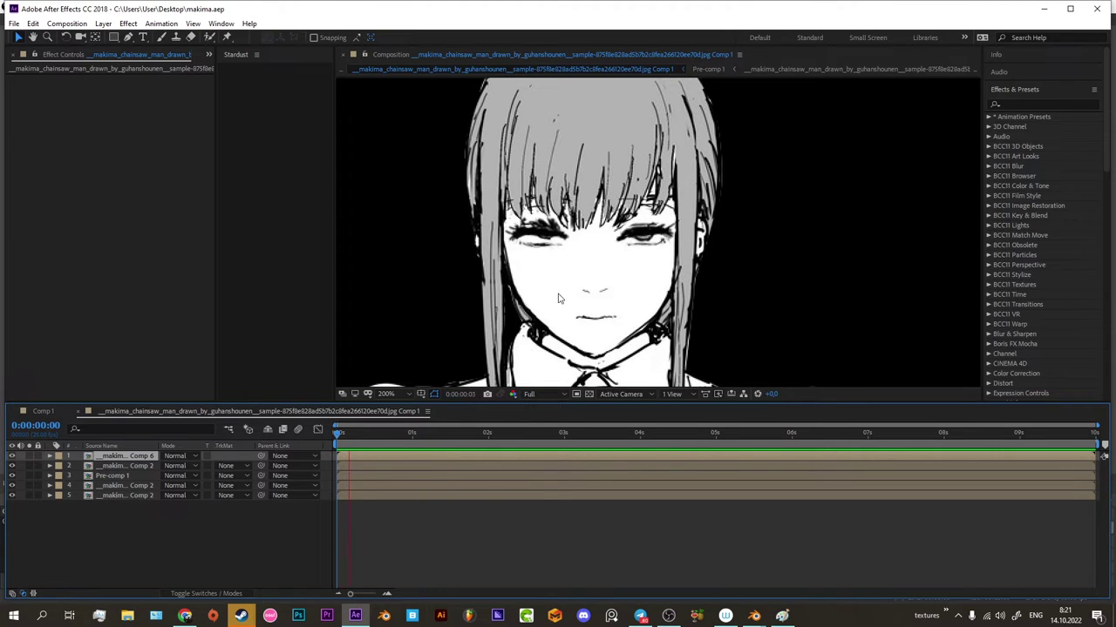
{"action": "left_click", "coordinate": [378, 440]}
{"action": "left_click_drag", "start_coordinate": [379, 448], "coordinate": [315, 451]}
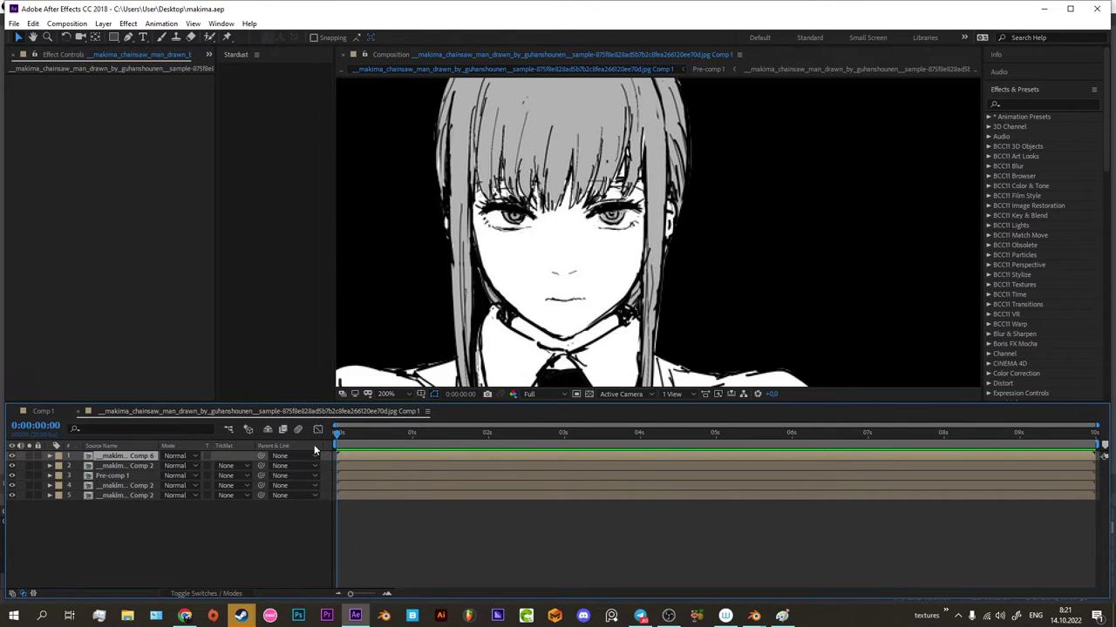
{"action": "left_click", "coordinate": [367, 465]}
{"action": "key", "text": "s"}
{"action": "left_click", "coordinate": [367, 485]}
{"action": "mouse_move", "coordinate": [538, 327]}
{"action": "left_mouse_down"}
{"action": "mouse_move", "coordinate": [562, 311]}
{"action": "mouse_move", "coordinate": [641, 300]}
{"action": "left_mouse_up"}
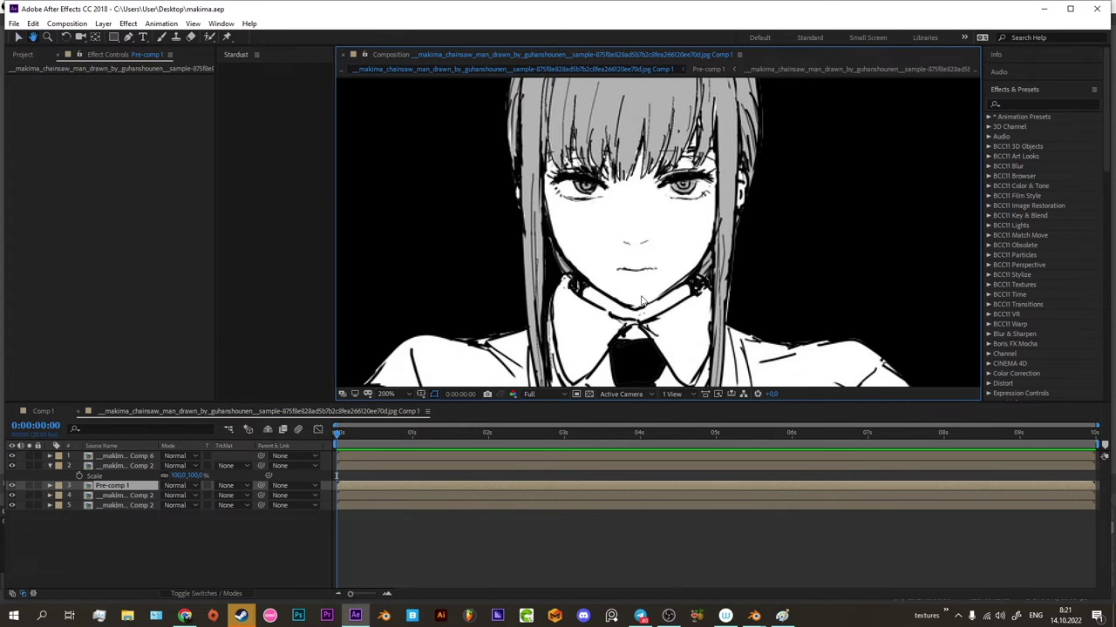
Combine the eye layers into Pre-comp 2, duplicate the face layer, and search effects for 'fu'.
{"action": "left_click", "coordinate": [427, 491]}
{"action": "left_click", "coordinate": [424, 455]}
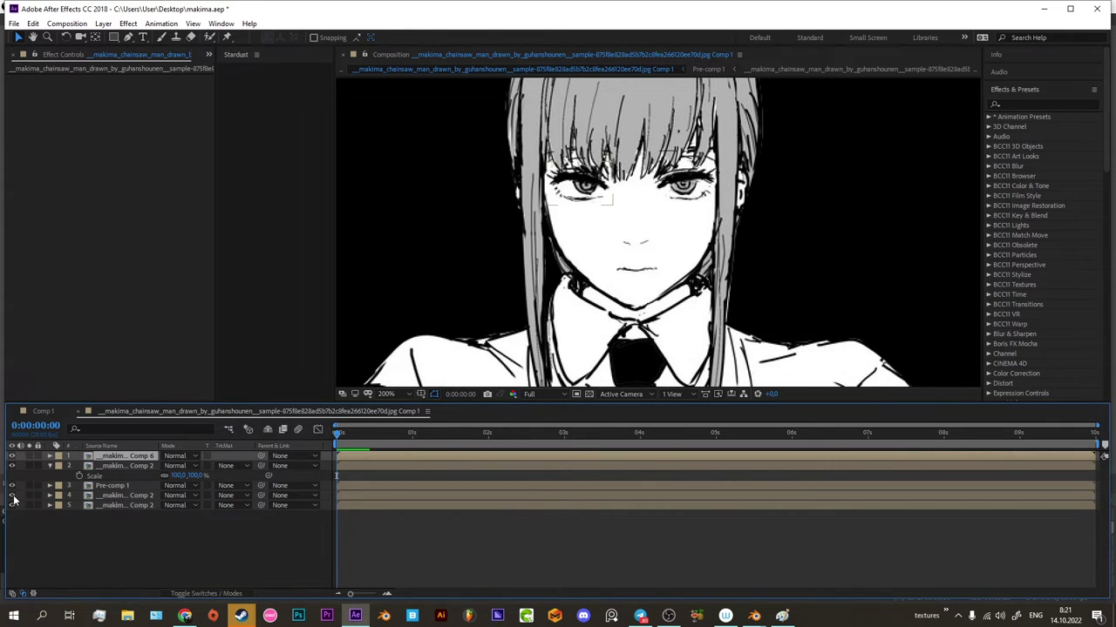
{"action": "key", "text": "ctrl+z"}
{"action": "key", "text": "ctrl+z"}
{"action": "key", "text": "ctrl+z"}
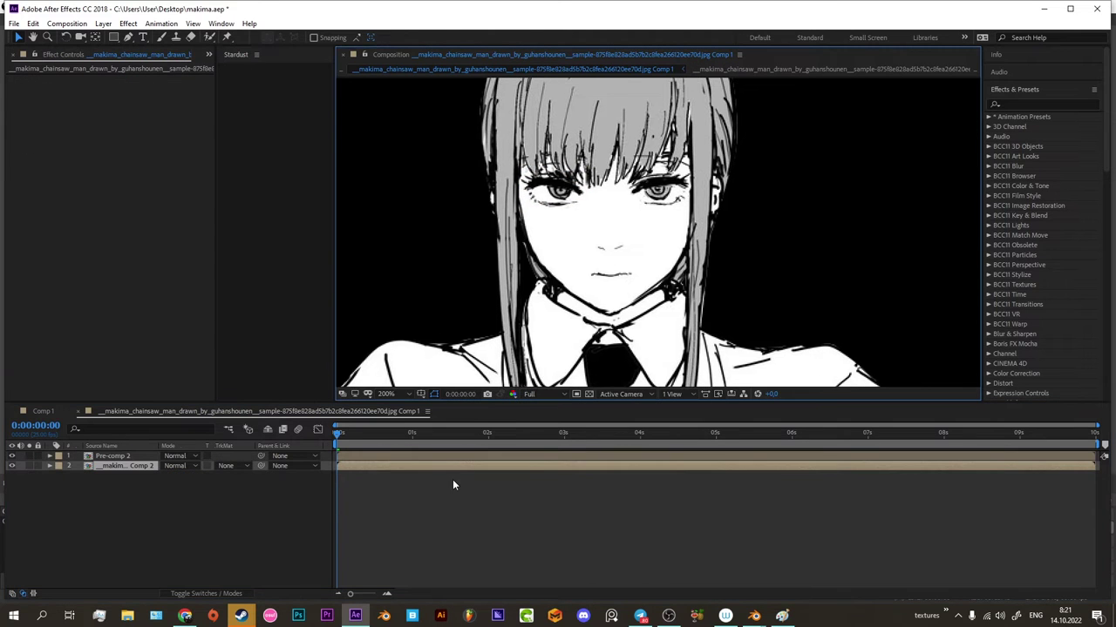
{"action": "key", "text": "ctrl+z"}
{"action": "left_click", "coordinate": [128, 37]}
{"action": "key", "text": "ctrl+shift+z"}
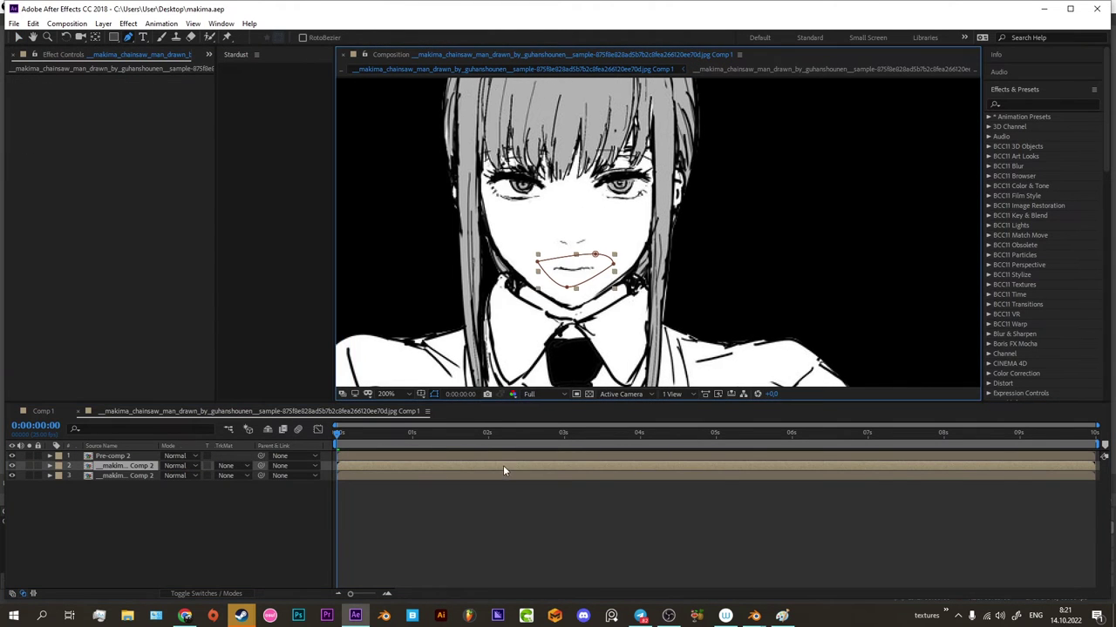
{"action": "left_click", "coordinate": [1024, 103]}
{"action": "type", "text": "fill"}
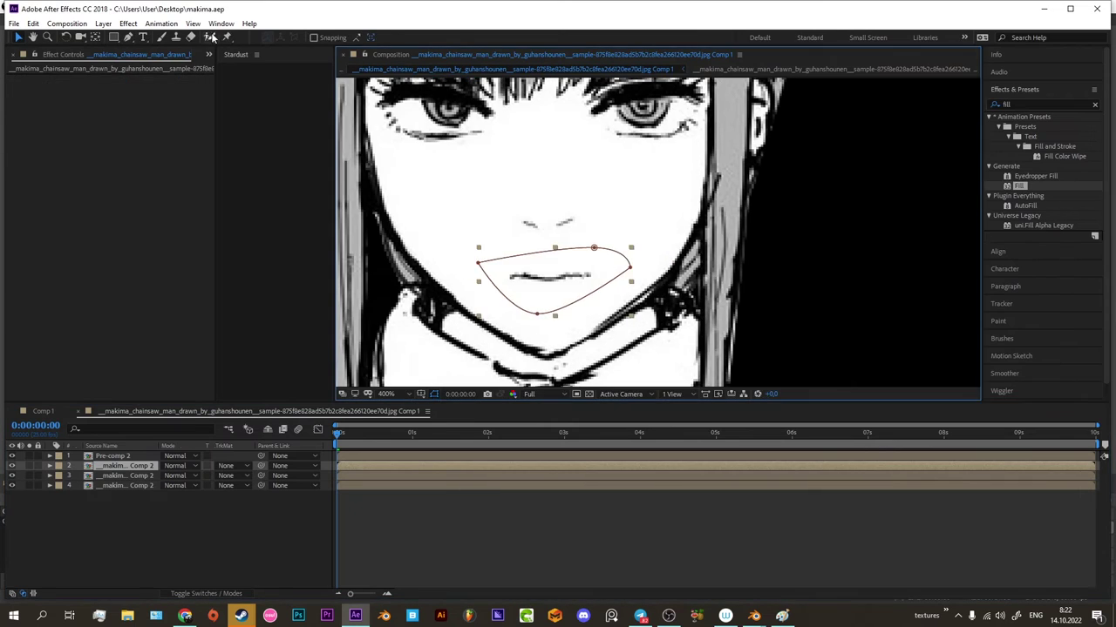
{"action": "type", "text": "u"}
{"action": "left_click", "coordinate": [357, 433]}
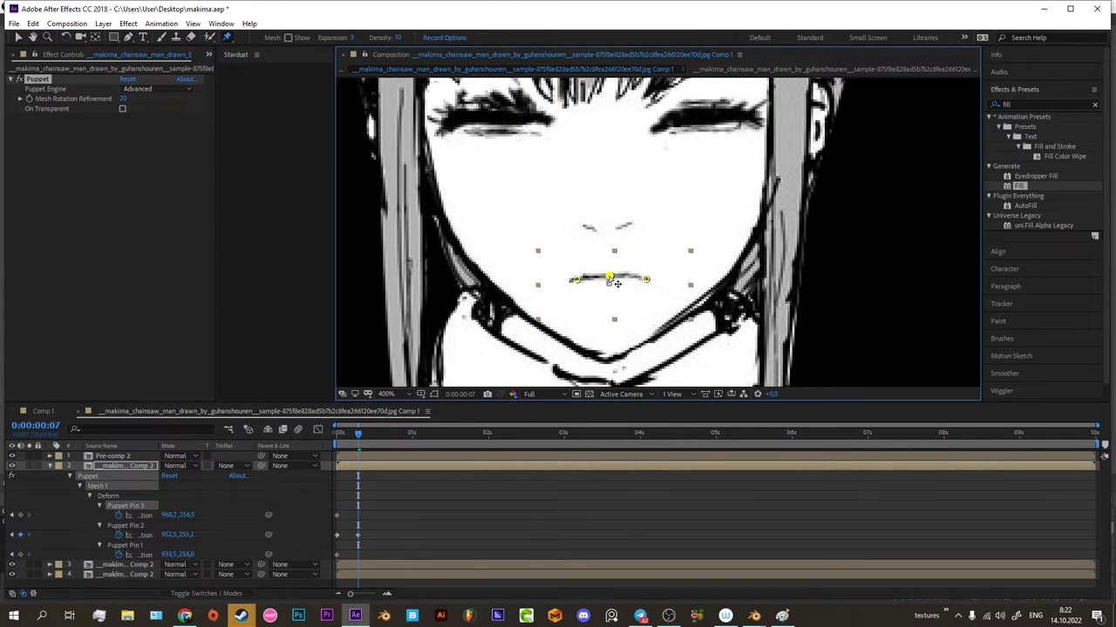
At 0:07, drag the middle mouth pin slightly down, then preview the lip movement.
{"action": "left_click", "coordinate": [408, 435]}
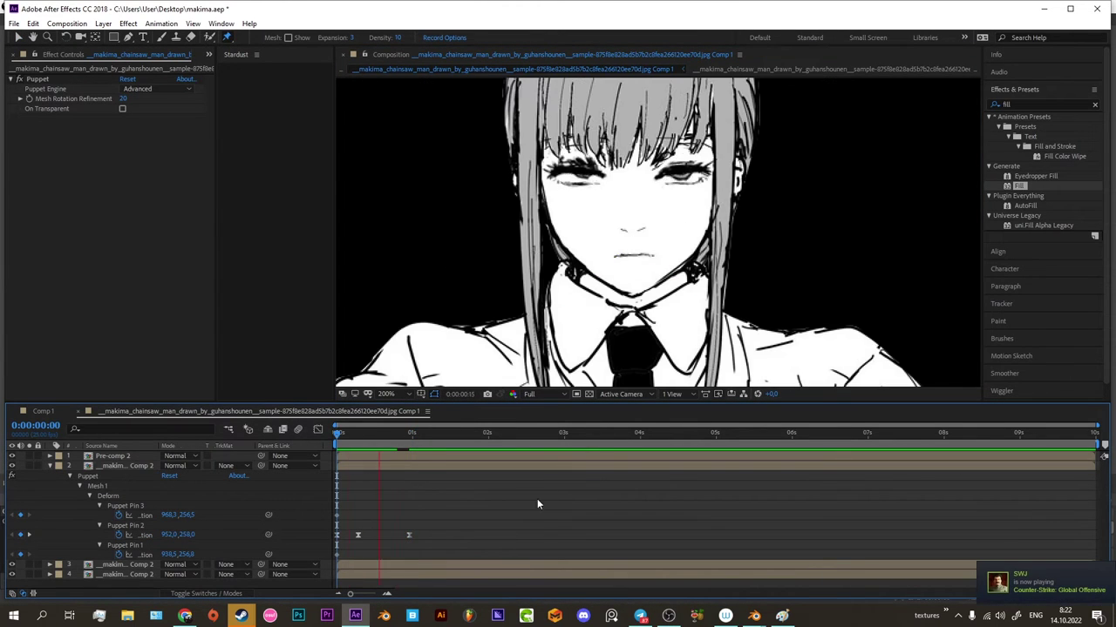
{"action": "left_click", "coordinate": [358, 433]}
{"action": "scroll", "coordinate": [615, 278], "scroll_direction": "up", "scroll_amount": 1}
{"action": "left_click_drag", "start_coordinate": [618, 279], "coordinate": [631, 299]}
{"action": "scroll", "coordinate": [627, 296], "scroll_direction": "down", "scroll_amount": 1}
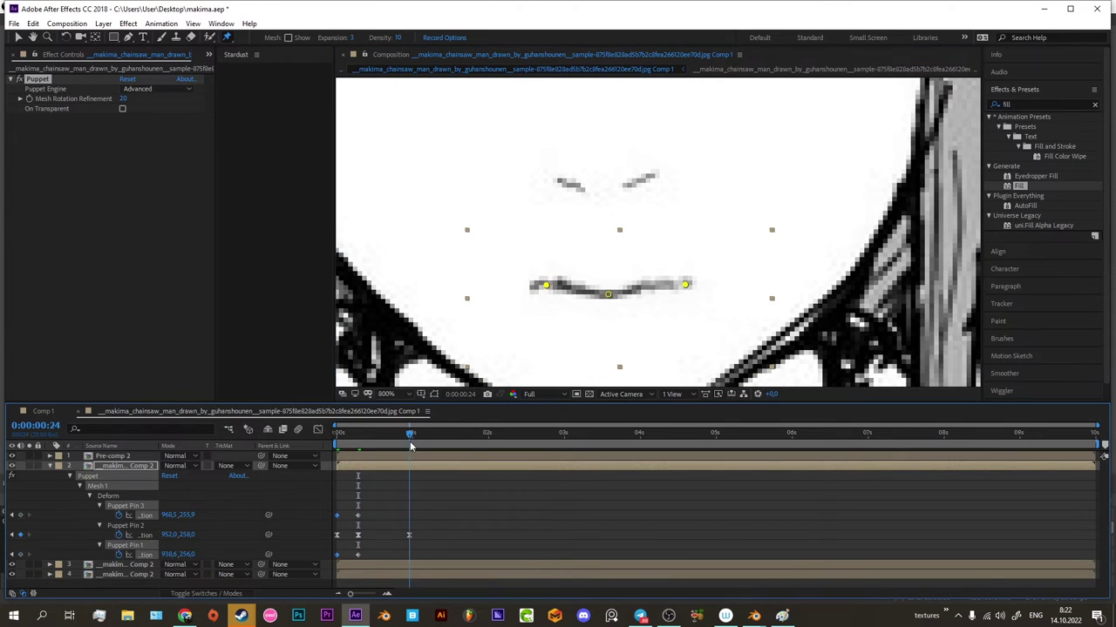
{"action": "key", "text": "space"}
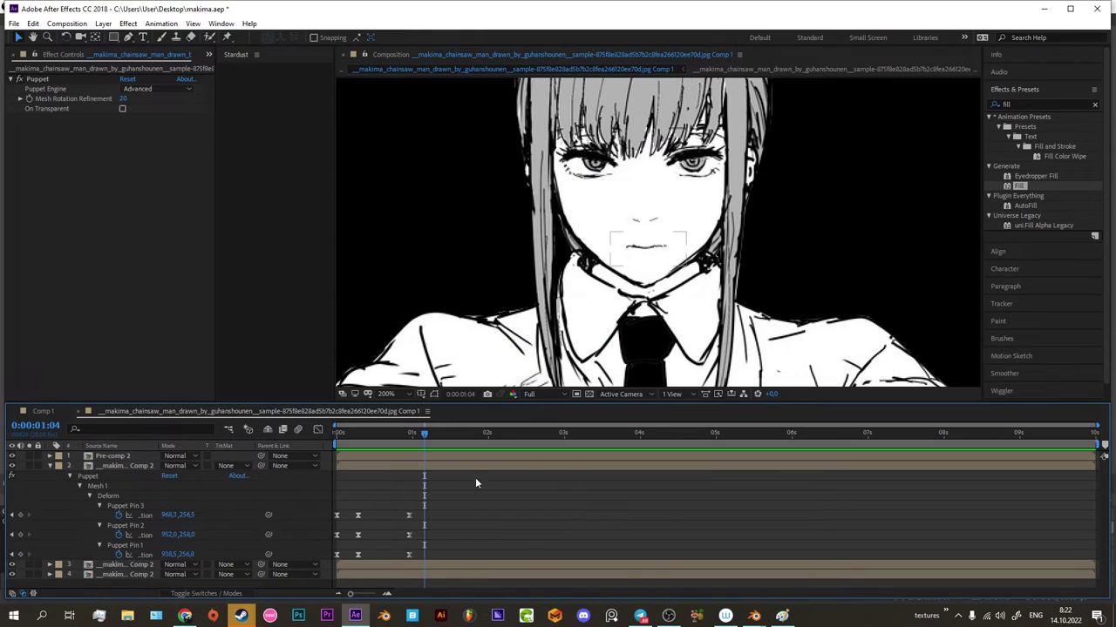
{"action": "key", "text": "space"}
{"action": "key", "text": "space"}
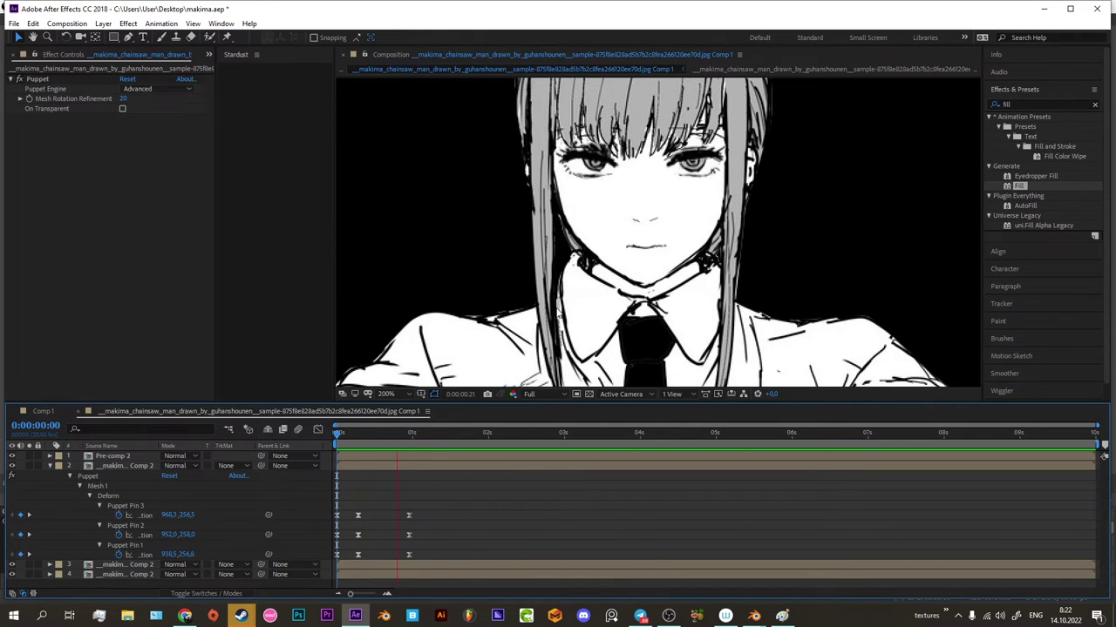
{"action": "scroll", "coordinate": [639, 251], "scroll_direction": "down", "scroll_amount": 1}
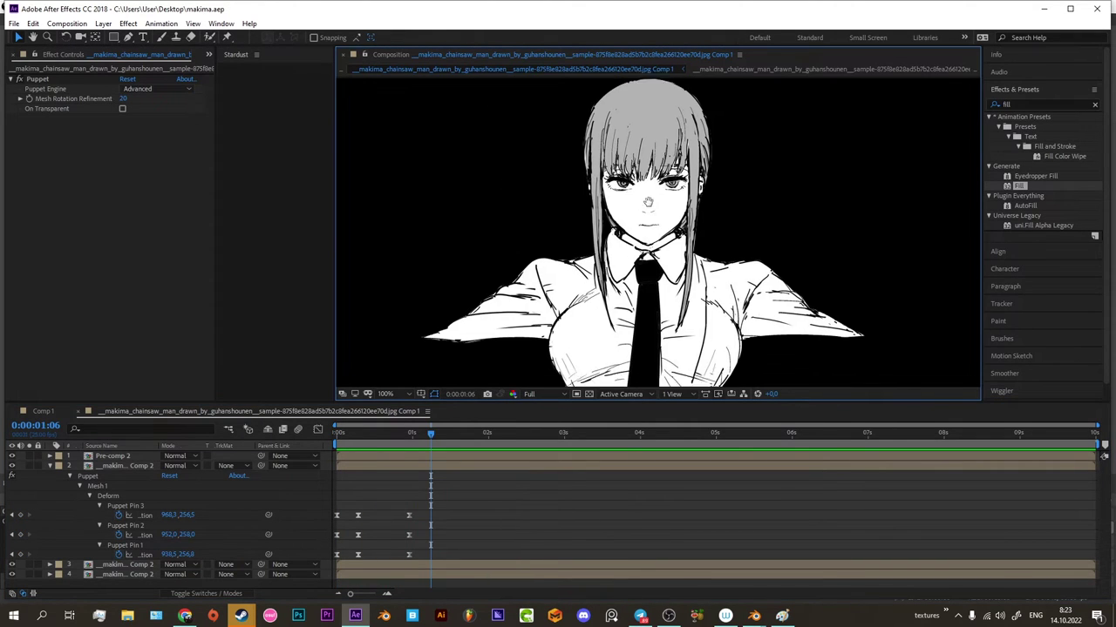
Pre-compose the mouth layer, Pre-comp 2 and the third layer into Pre-comp 3.
{"action": "scroll", "coordinate": [610, 218], "scroll_direction": "up", "scroll_amount": 1}
{"action": "scroll", "coordinate": [600, 224], "scroll_direction": "up", "scroll_amount": 1}
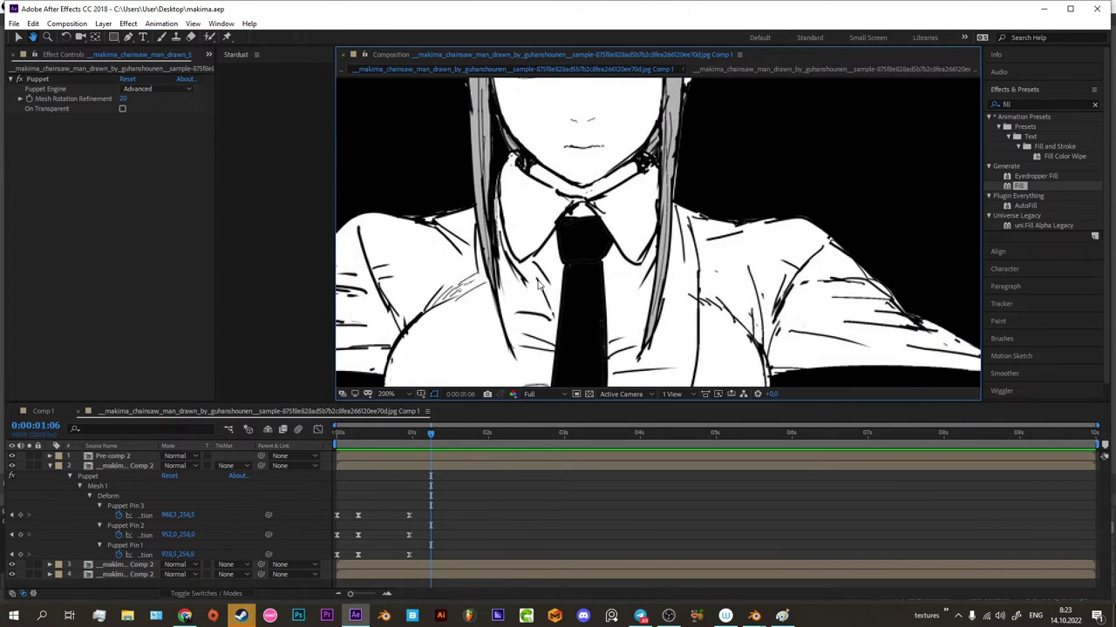
{"action": "key", "text": "h"}
{"action": "mouse_move", "coordinate": [601, 310]}
{"action": "left_mouse_down"}
{"action": "mouse_move", "coordinate": [720, 293]}
{"action": "mouse_move", "coordinate": [706, 262]}
{"action": "left_mouse_up"}
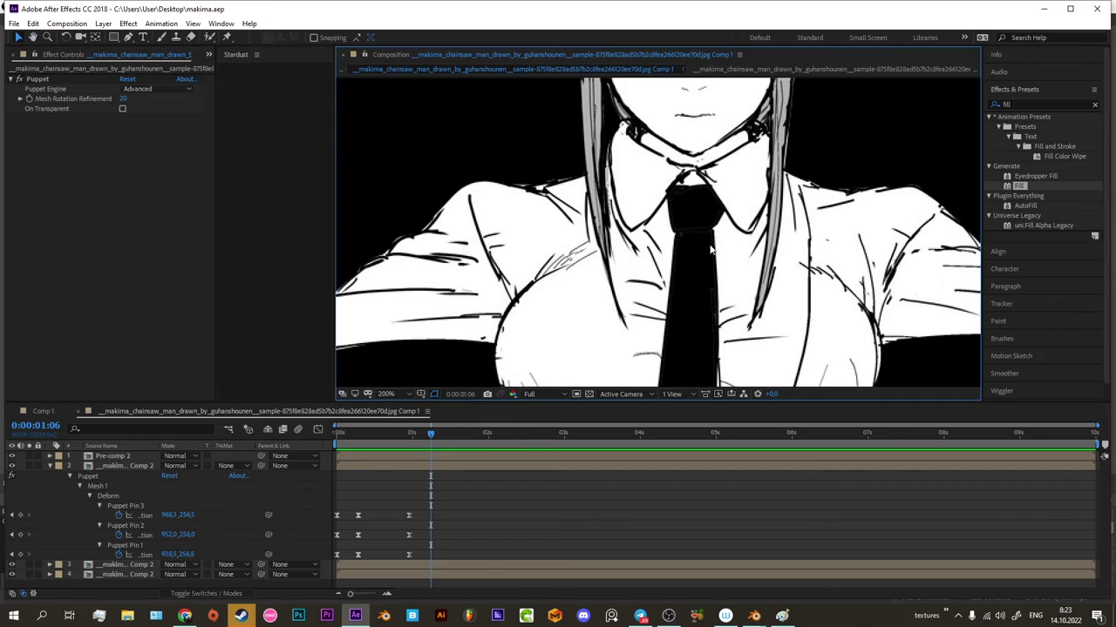
{"action": "left_click_drag", "start_coordinate": [521, 271], "coordinate": [613, 307]}
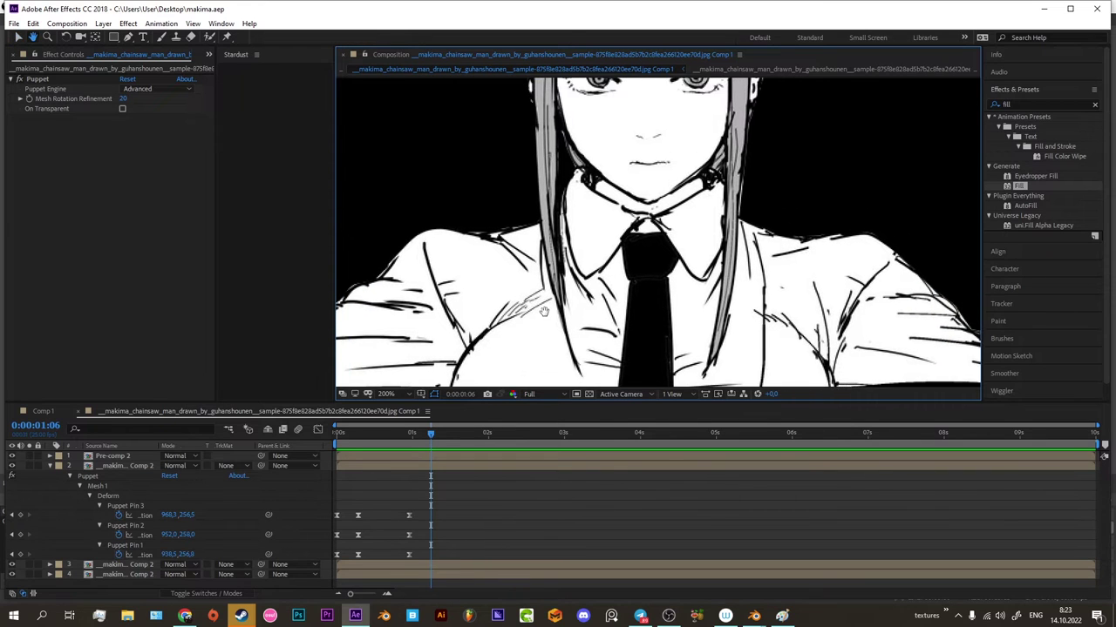
{"action": "left_click_drag", "start_coordinate": [646, 224], "coordinate": [589, 242]}
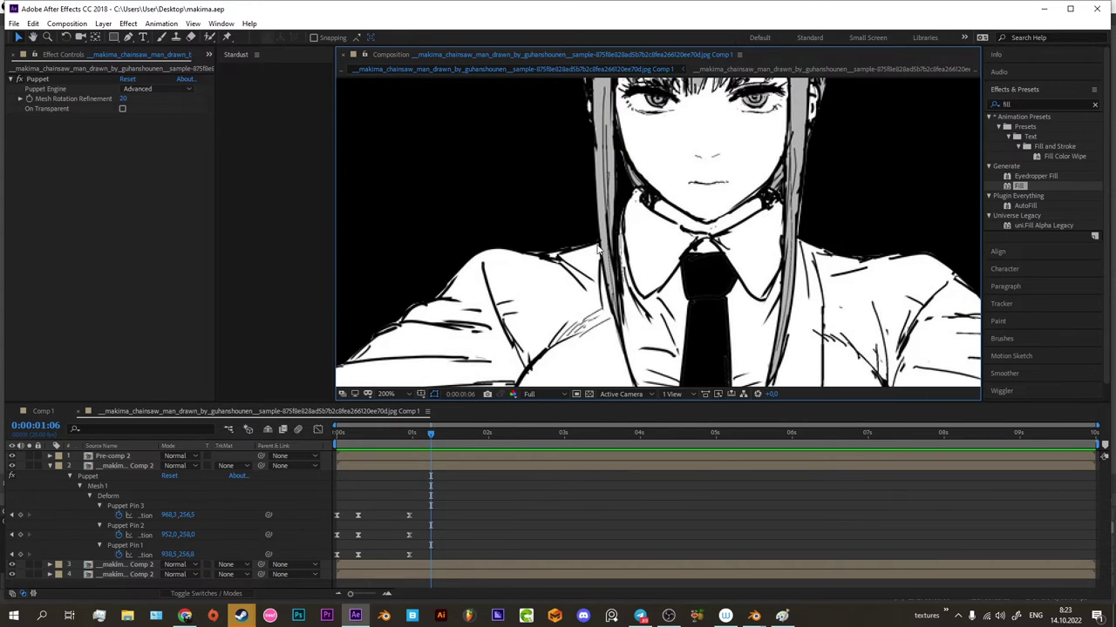
{"action": "left_click_drag", "start_coordinate": [827, 248], "coordinate": [647, 302]}
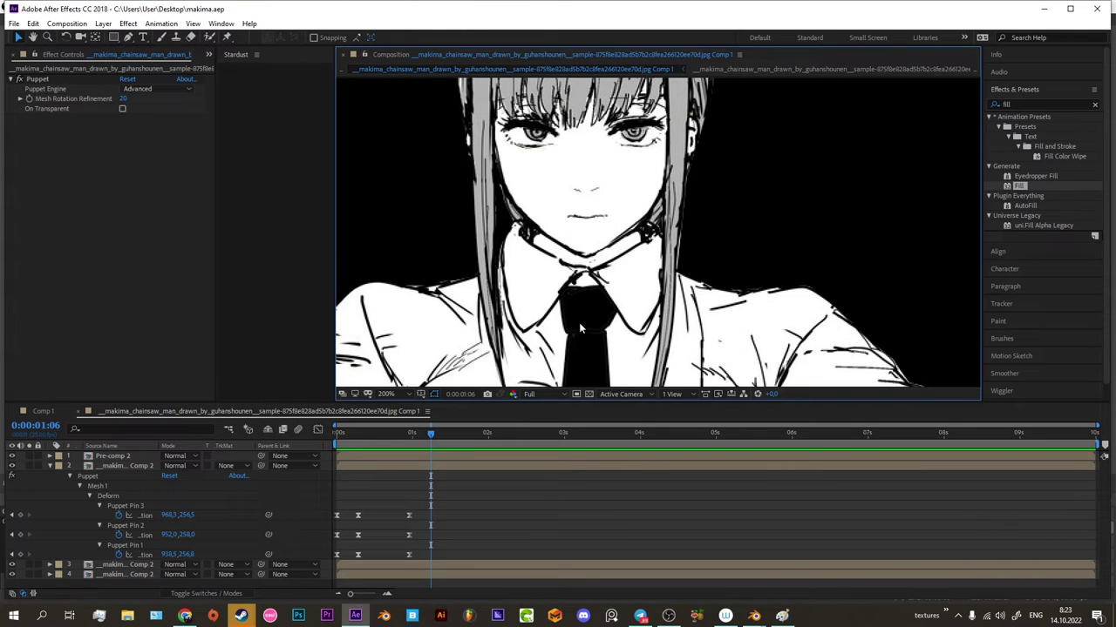
{"action": "left_click", "coordinate": [444, 466]}
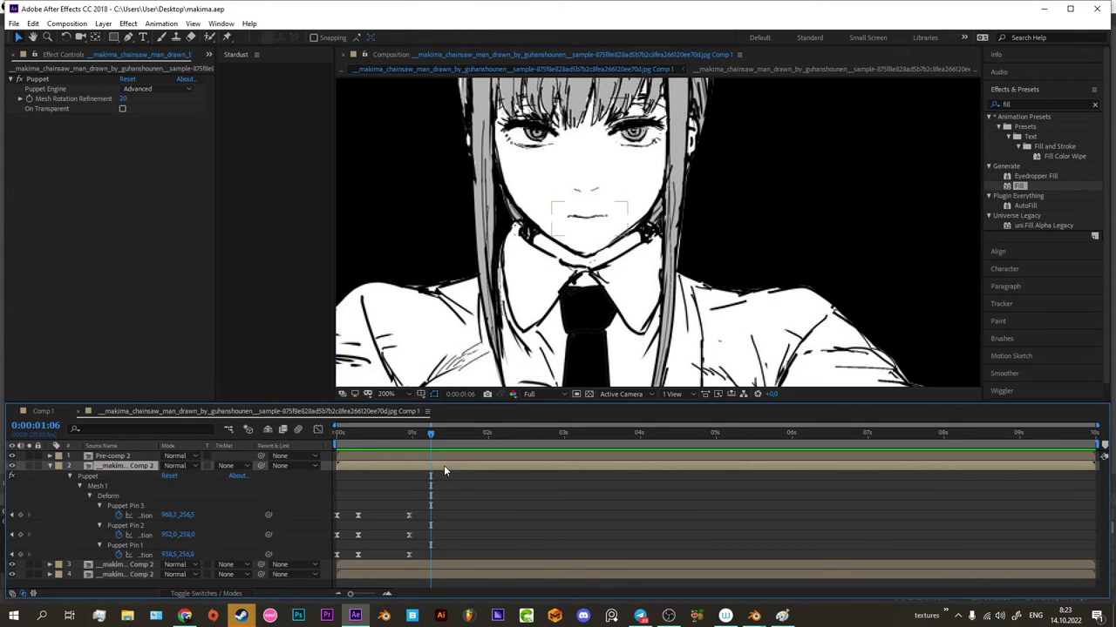
{"action": "left_click", "coordinate": [470, 458], "text": "shift"}
{"action": "left_click", "coordinate": [458, 565], "text": "shift"}
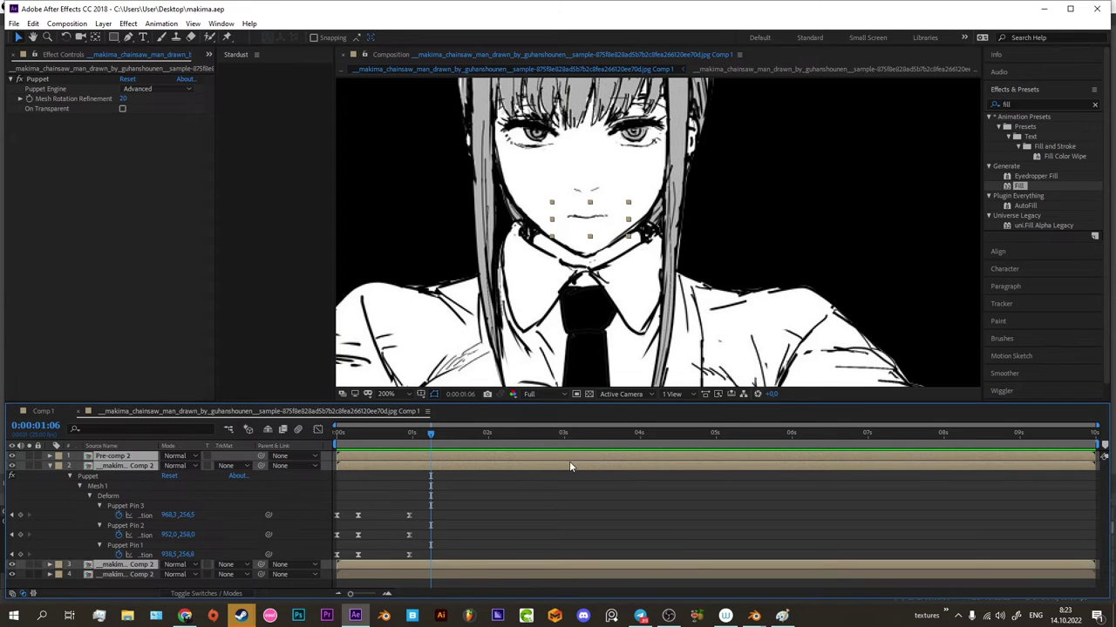
{"action": "key", "text": "ctrl+shift+c"}
{"action": "key", "text": "Return"}
Return to the composition start and duplicate the Comp 2 drawing layer with Ctrl+D.
{"action": "left_click_drag", "start_coordinate": [427, 433], "coordinate": [368, 434]}
{"action": "left_click", "coordinate": [389, 434]}
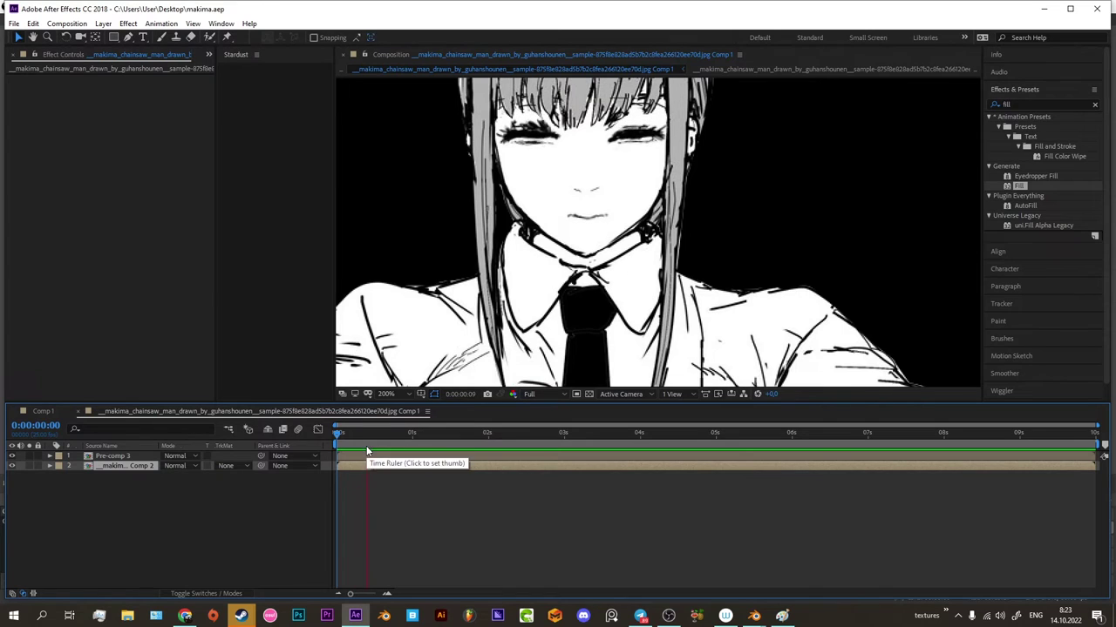
{"action": "key", "text": "Home"}
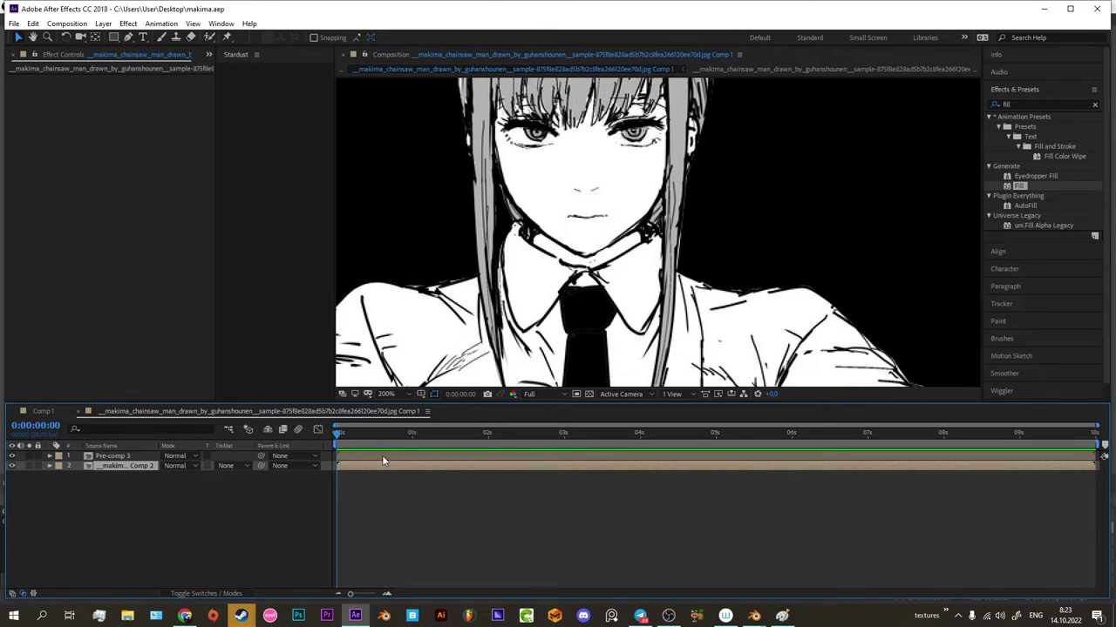
{"action": "left_click", "coordinate": [596, 285]}
{"action": "key", "text": "ctrl+d"}
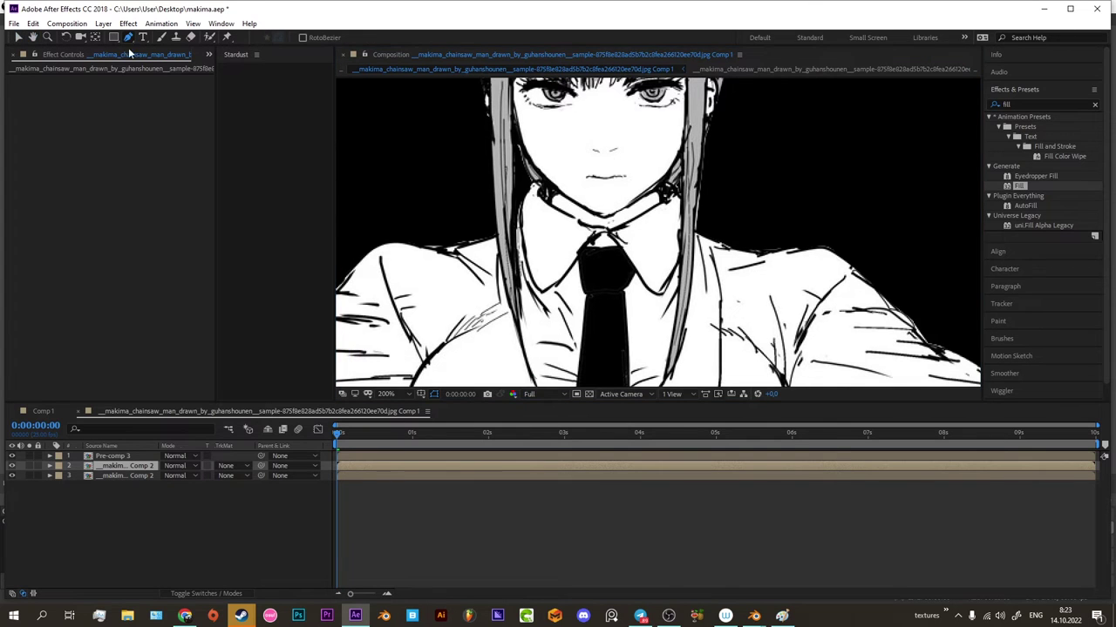
Zoom and pan across the figure to inspect the mask around the neck and tie.
{"action": "scroll", "coordinate": [654, 231], "scroll_direction": "down", "scroll_amount": 3}
{"action": "scroll", "coordinate": [653, 231], "scroll_direction": "up", "scroll_amount": 2}
{"action": "scroll", "coordinate": [610, 237], "scroll_direction": "down", "scroll_amount": 3}
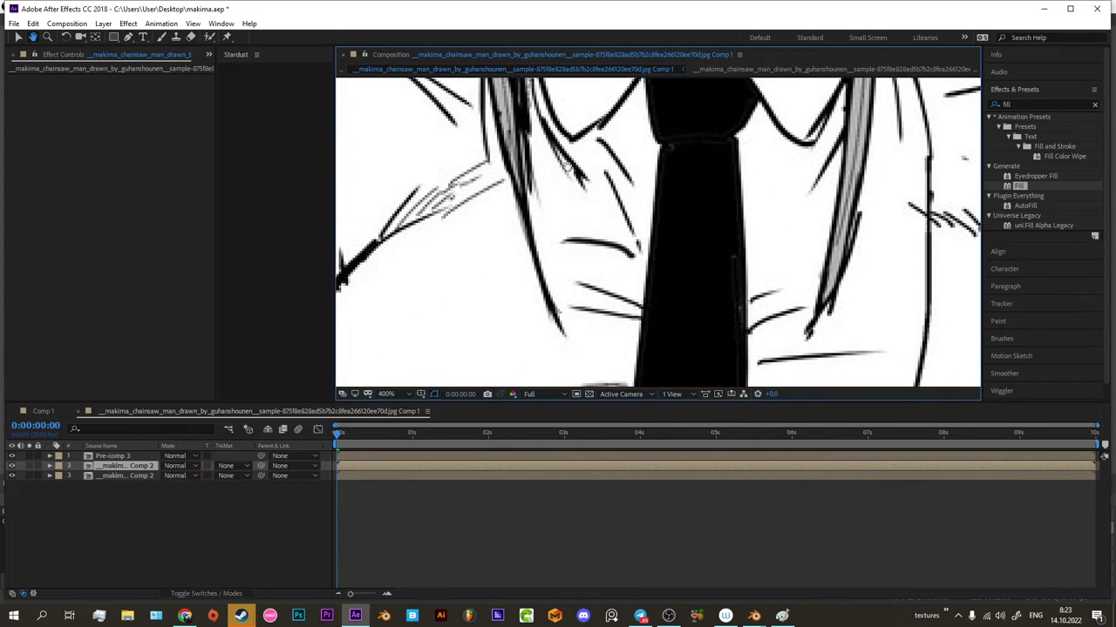
{"action": "key", "text": "g"}
{"action": "scroll", "coordinate": [540, 298], "scroll_direction": "down", "scroll_amount": 2}
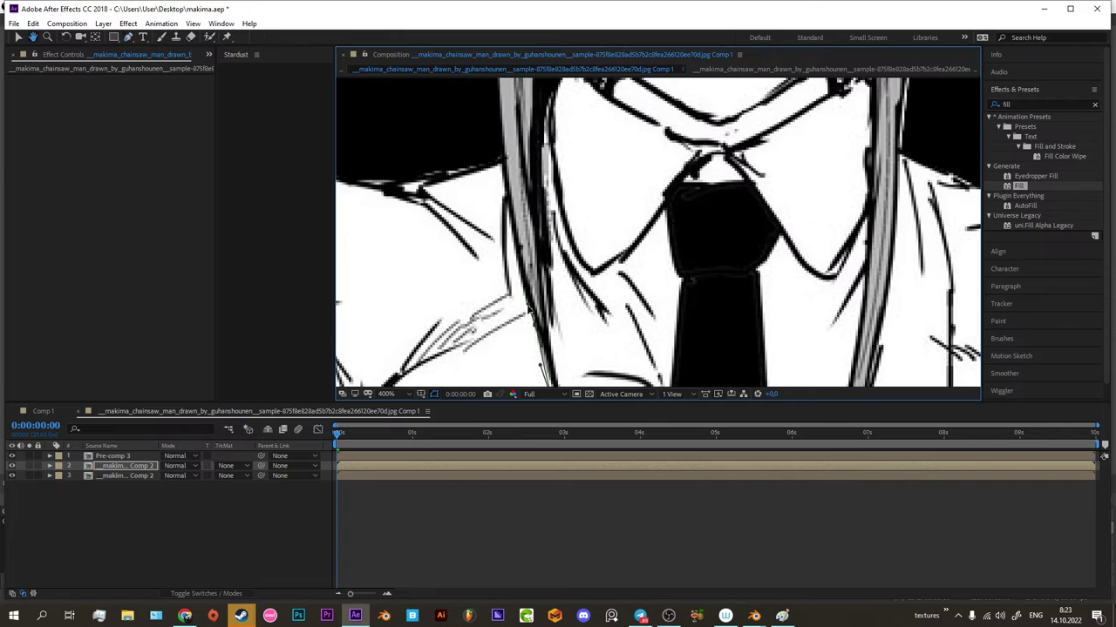
{"action": "scroll", "coordinate": [488, 236], "scroll_direction": "up", "scroll_amount": 5}
{"action": "scroll", "coordinate": [730, 219], "scroll_direction": "down", "scroll_amount": 1}
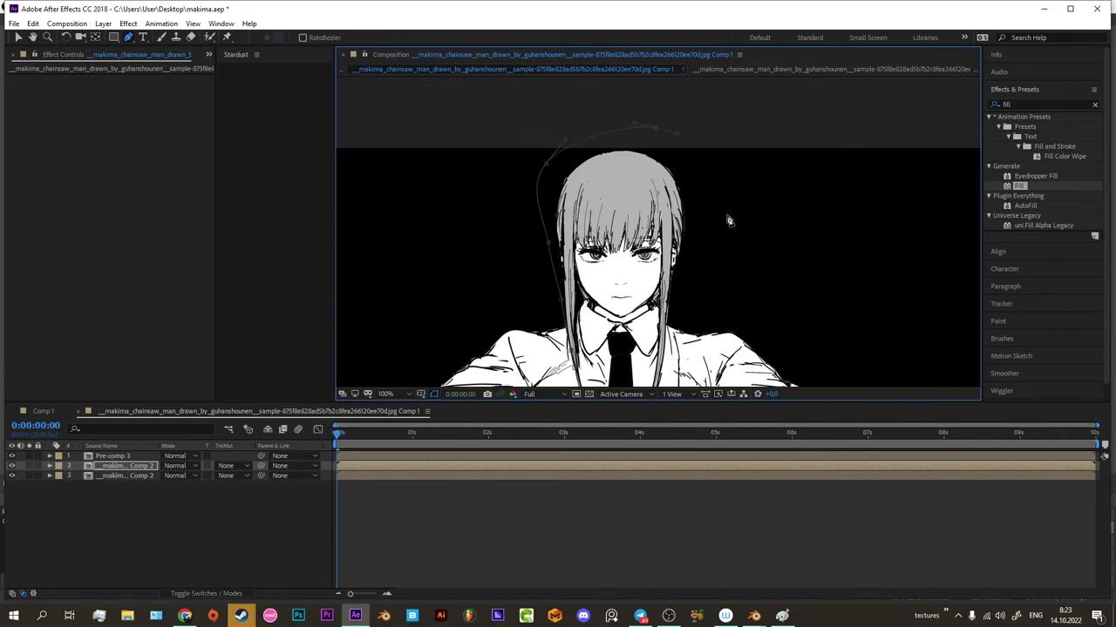
{"action": "scroll", "coordinate": [642, 214], "scroll_direction": "up", "scroll_amount": 3}
{"action": "scroll", "coordinate": [645, 192], "scroll_direction": "down", "scroll_amount": 2}
{"action": "scroll", "coordinate": [594, 250], "scroll_direction": "down", "scroll_amount": 2}
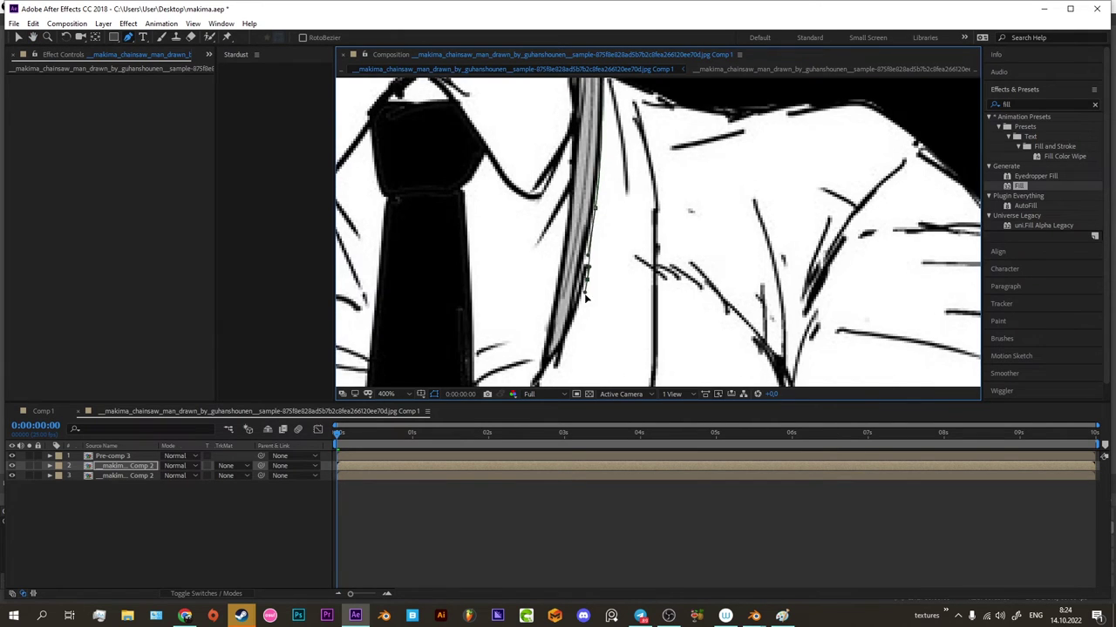
{"action": "scroll", "coordinate": [585, 298], "scroll_direction": "down", "scroll_amount": 2}
{"action": "scroll", "coordinate": [589, 181], "scroll_direction": "up", "scroll_amount": 3}
{"action": "scroll", "coordinate": [592, 165], "scroll_direction": "up", "scroll_amount": 2}
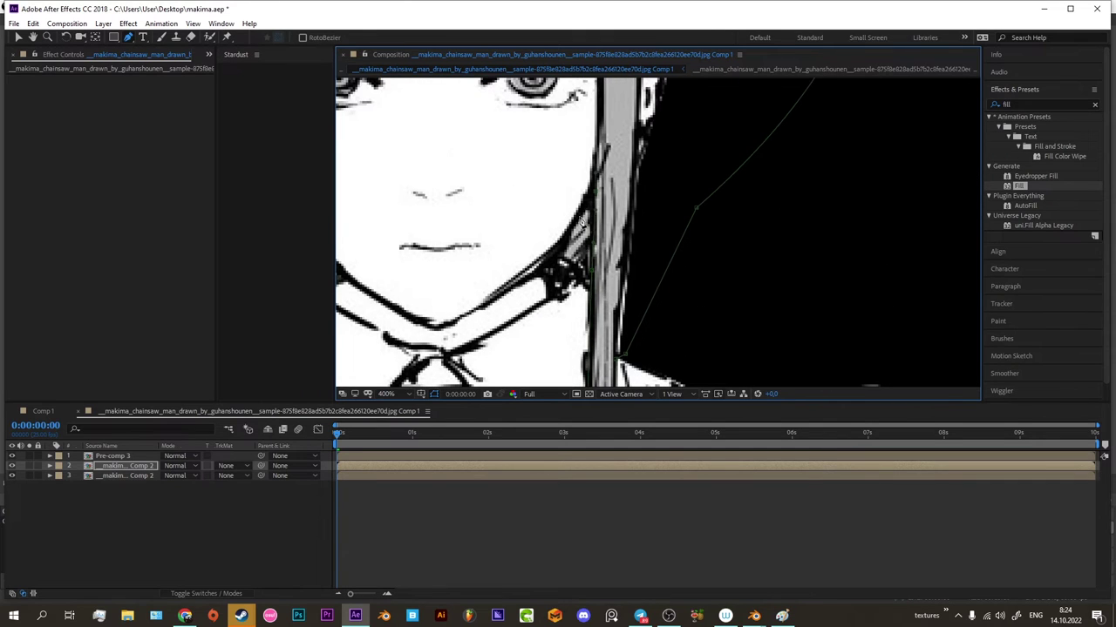
{"action": "scroll", "coordinate": [408, 328], "scroll_direction": "left", "scroll_amount": 2}
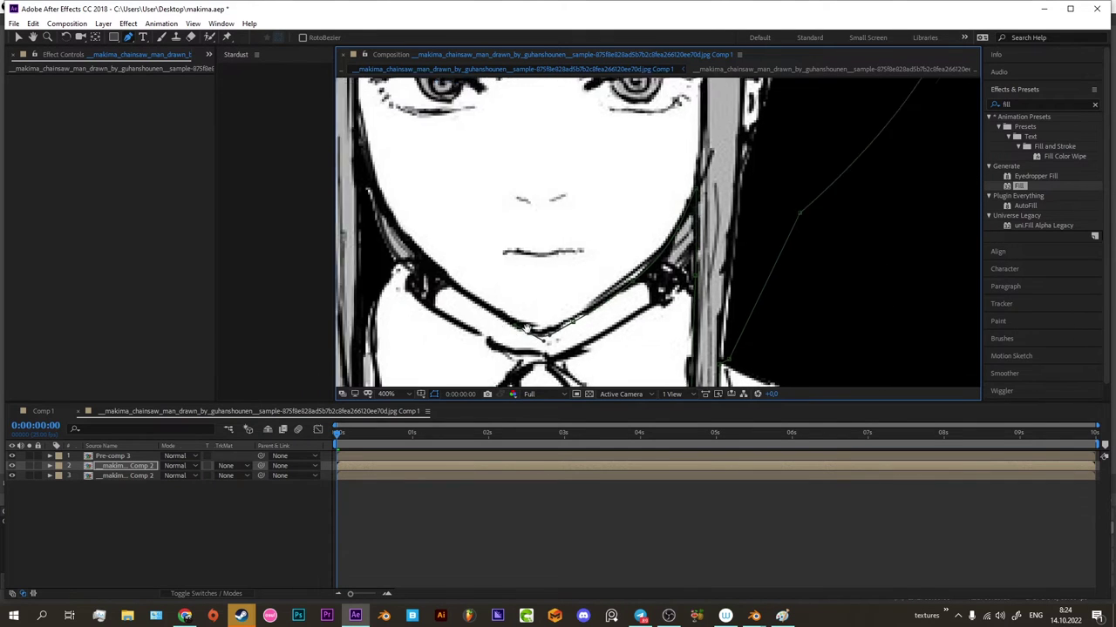
{"action": "scroll", "coordinate": [590, 321], "scroll_direction": "left", "scroll_amount": 1}
{"action": "scroll", "coordinate": [376, 140], "scroll_direction": "down", "scroll_amount": 4}
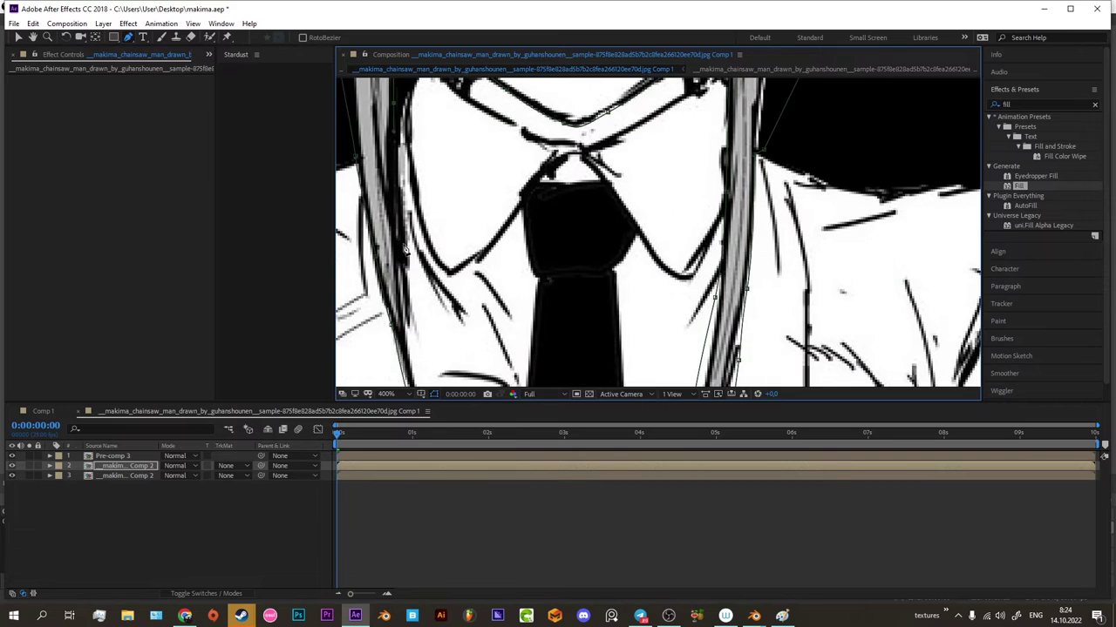
{"action": "scroll", "coordinate": [376, 140], "scroll_direction": "down", "scroll_amount": 3}
{"action": "key", "text": "comma"}
Duplicate the masked figure, give the copy a white FFFFFF Fill, and hide layer 2.
{"action": "key", "text": "ctrl+d"}
{"action": "left_click_drag", "start_coordinate": [597, 213], "coordinate": [562, 292]}
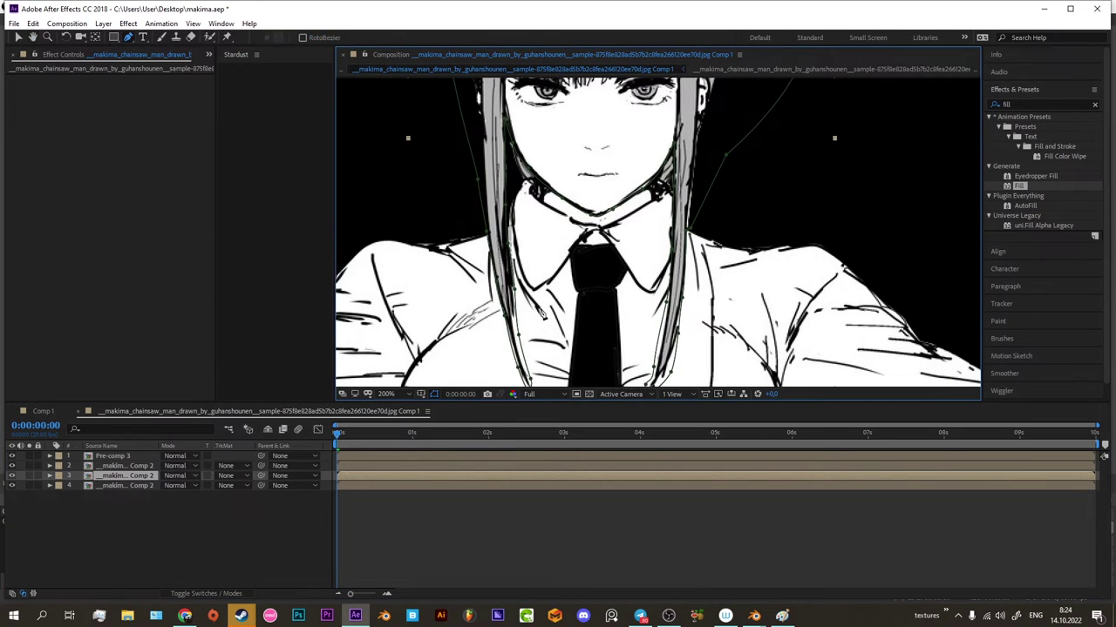
{"action": "double_click", "coordinate": [1020, 185]}
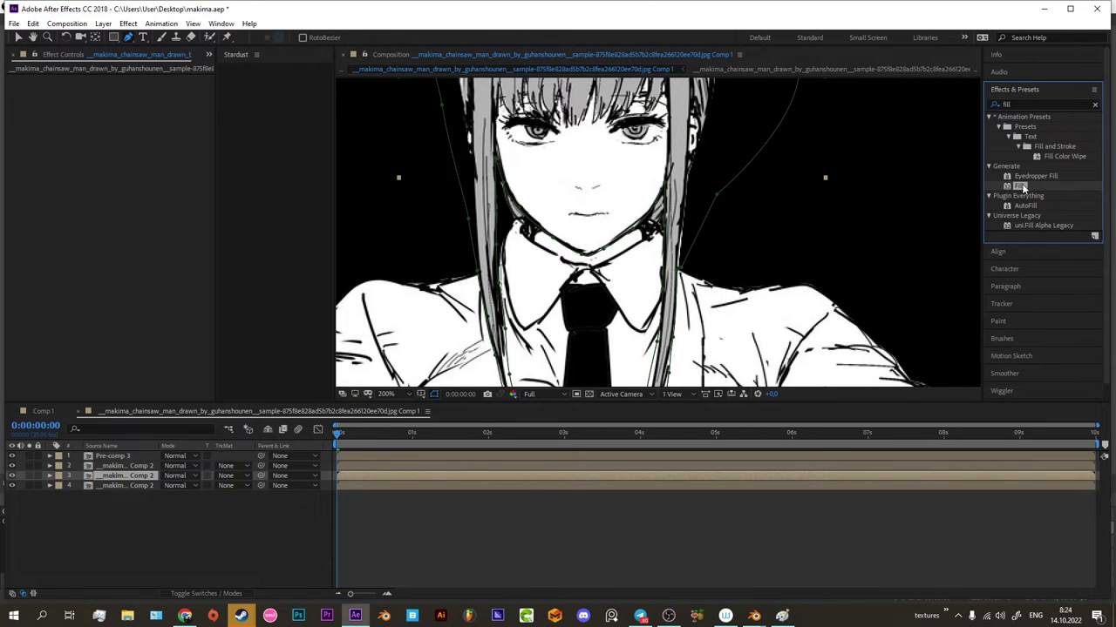
{"action": "left_click", "coordinate": [125, 108]}
{"action": "type", "text": "ffffff"}
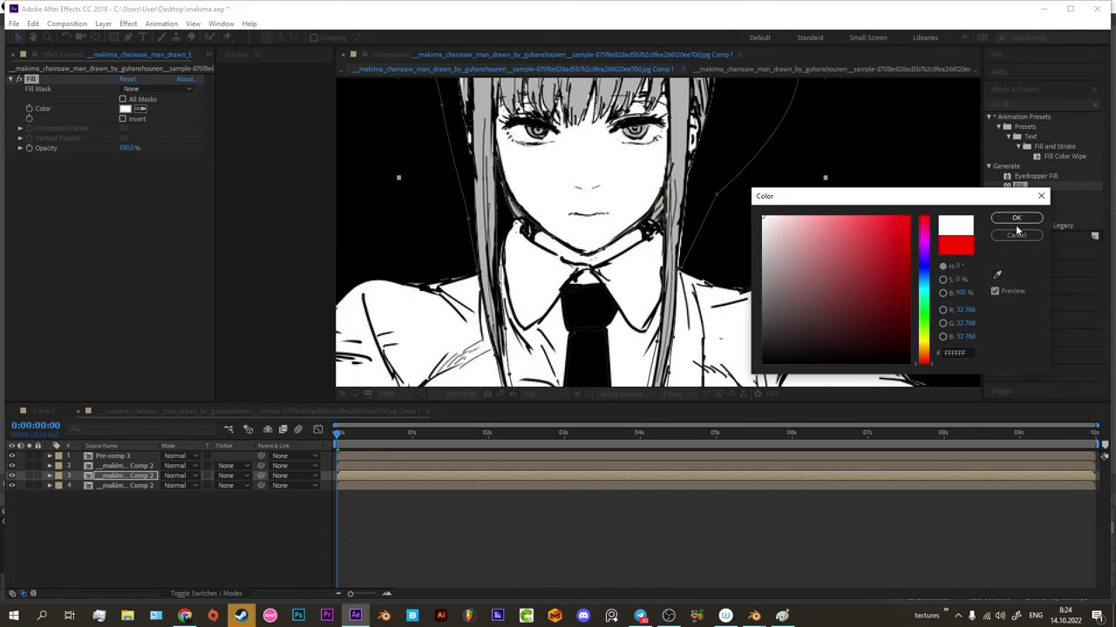
{"action": "key", "text": "Return"}
{"action": "left_click", "coordinate": [347, 465]}
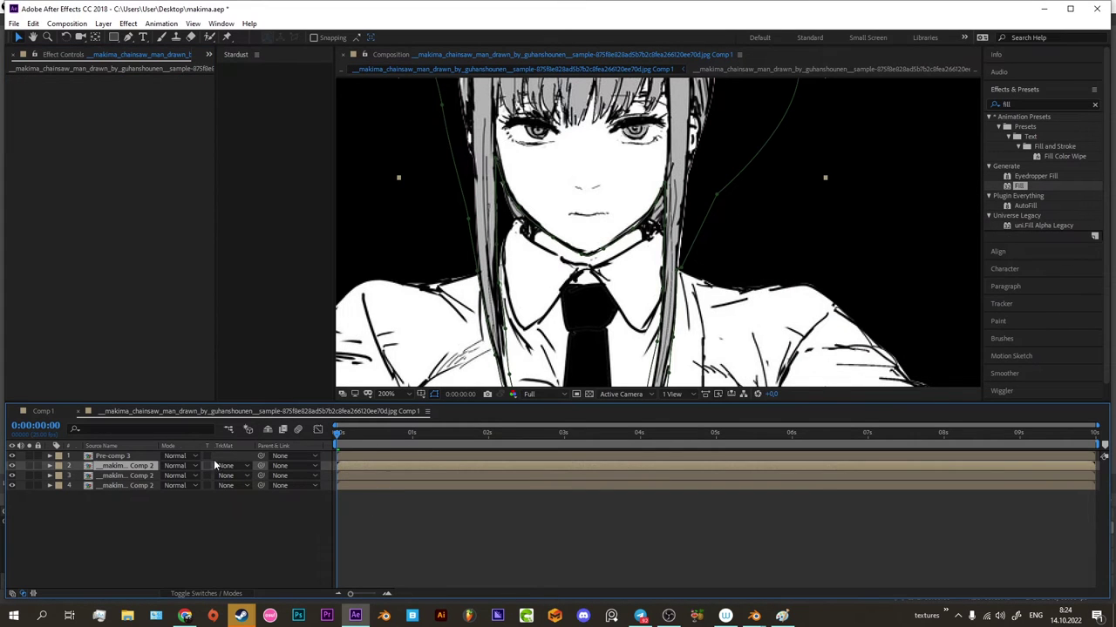
{"action": "left_click", "coordinate": [12, 466]}
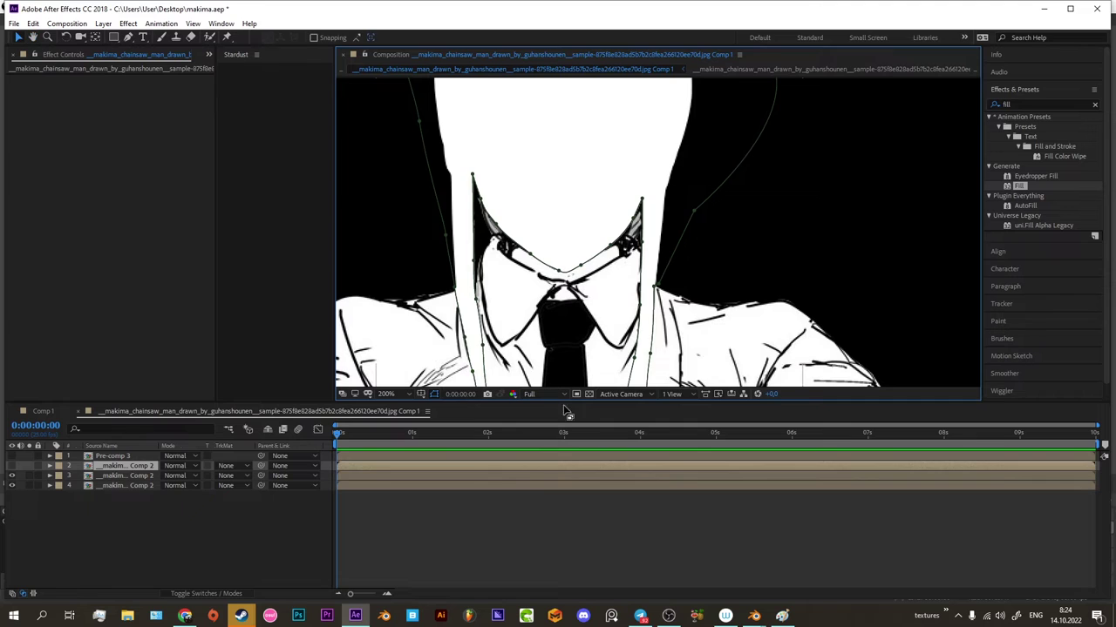
Select the white-filled figure and zoom around its collar lines, checking for gaps over transparency.
{"action": "scroll", "coordinate": [591, 209], "scroll_direction": "up", "scroll_amount": 2}
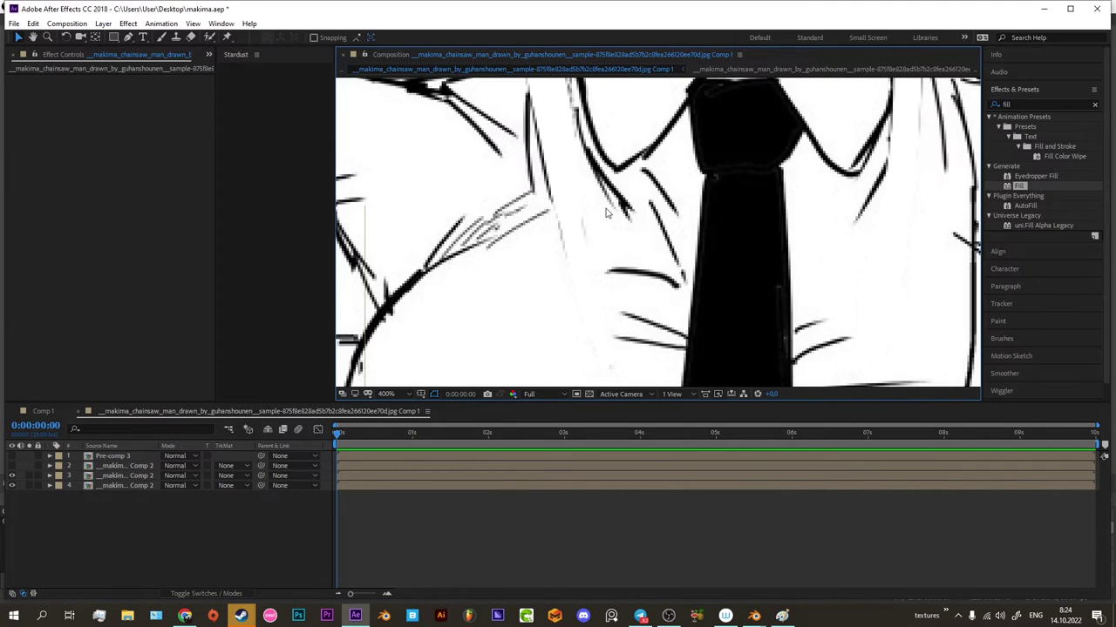
{"action": "left_click_drag", "start_coordinate": [591, 209], "coordinate": [589, 250]}
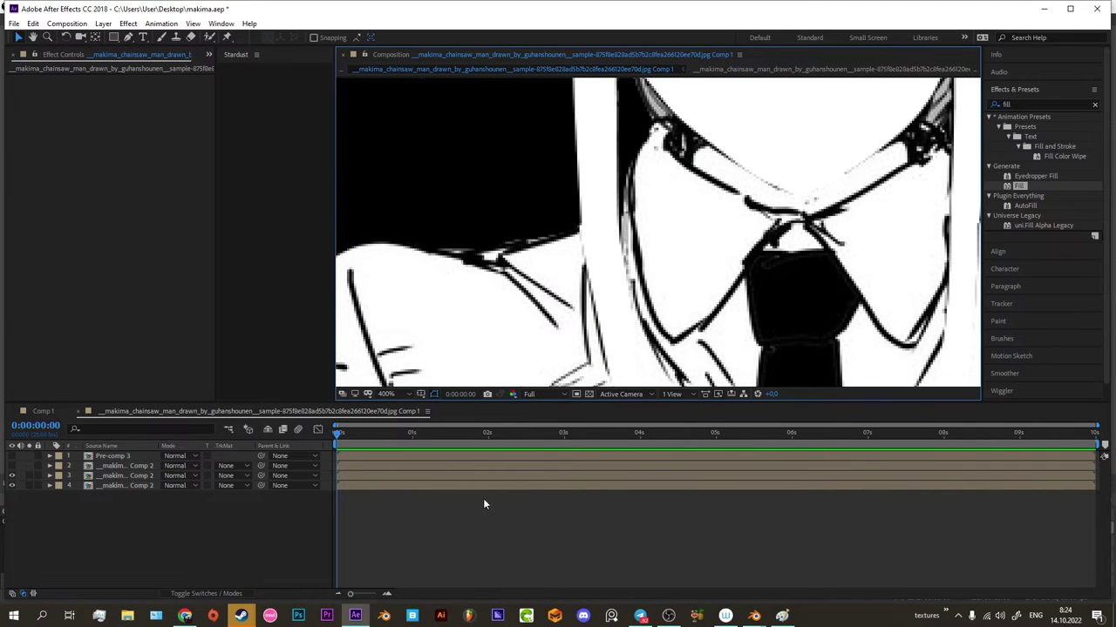
{"action": "left_click", "coordinate": [504, 476]}
{"action": "left_click", "coordinate": [540, 511]}
{"action": "scroll", "coordinate": [506, 246], "scroll_direction": "up", "scroll_amount": 1}
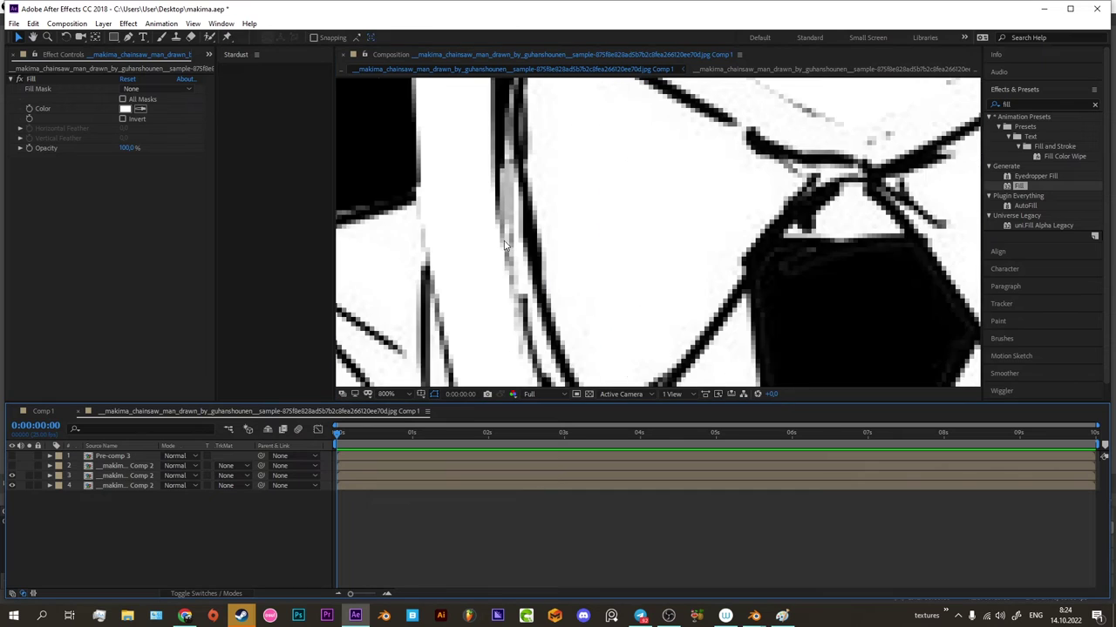
{"action": "left_click_drag", "start_coordinate": [504, 245], "coordinate": [608, 302]}
{"action": "scroll", "coordinate": [570, 374], "scroll_direction": "down", "scroll_amount": 1}
{"action": "scroll", "coordinate": [662, 183], "scroll_direction": "down", "scroll_amount": 1}
{"action": "scroll", "coordinate": [548, 219], "scroll_direction": "down", "scroll_amount": 1}
{"action": "scroll", "coordinate": [683, 212], "scroll_direction": "down", "scroll_amount": 1}
{"action": "scroll", "coordinate": [610, 235], "scroll_direction": "down", "scroll_amount": 1}
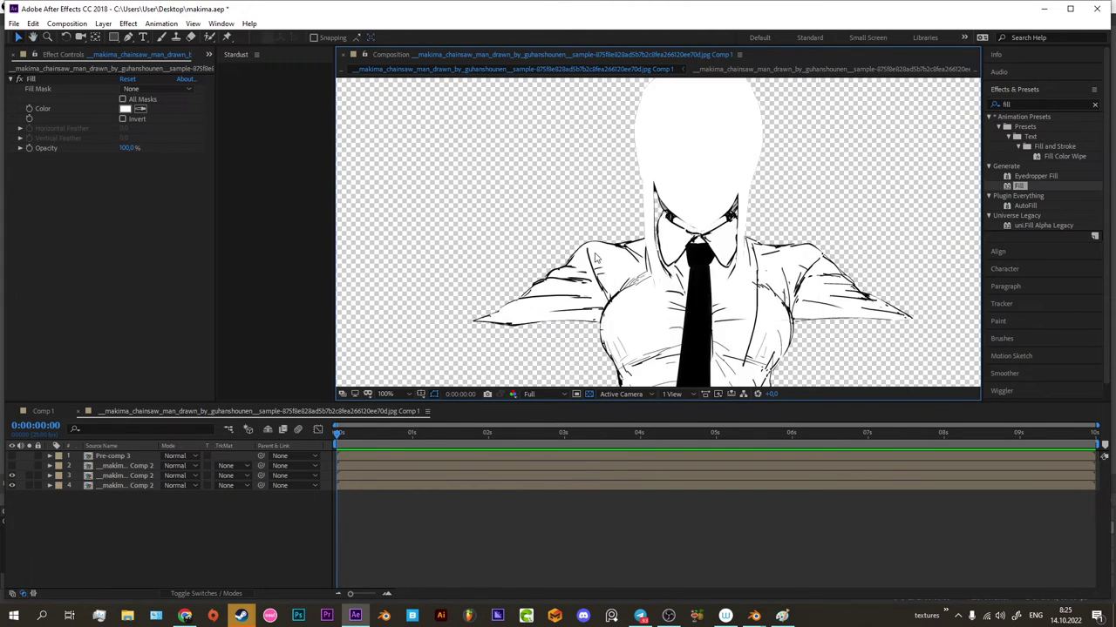
{"action": "scroll", "coordinate": [567, 263], "scroll_direction": "up", "scroll_amount": 2}
{"action": "scroll", "coordinate": [573, 249], "scroll_direction": "up", "scroll_amount": 2}
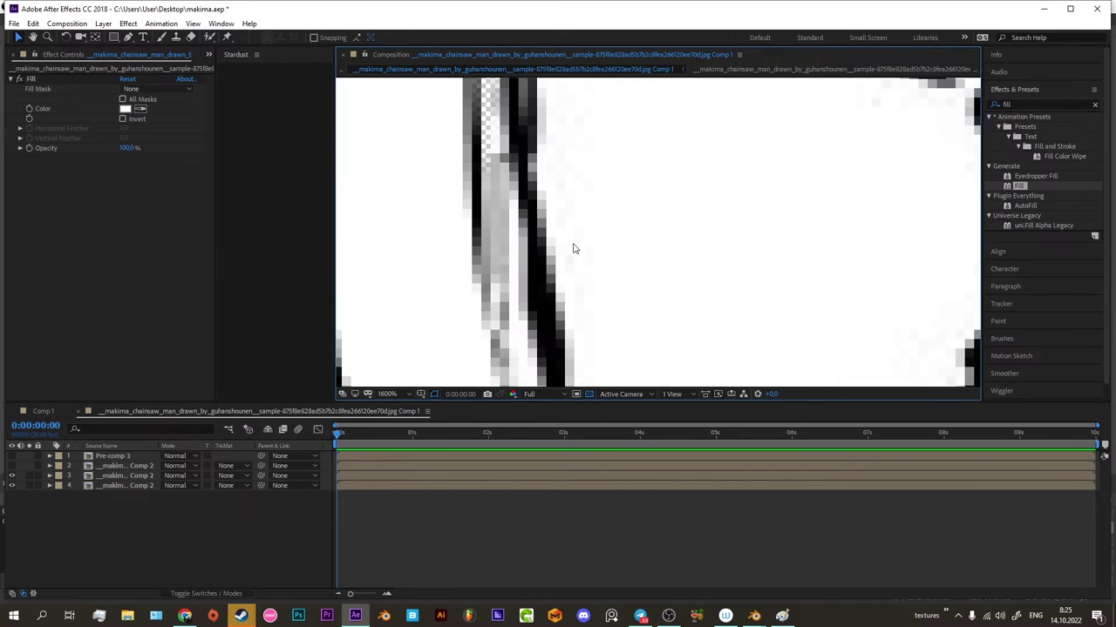
{"action": "scroll", "coordinate": [904, 194], "scroll_direction": "down", "scroll_amount": 1}
Draw a black-stroked patch path across the broken collar line.
{"action": "left_click", "coordinate": [128, 38]}
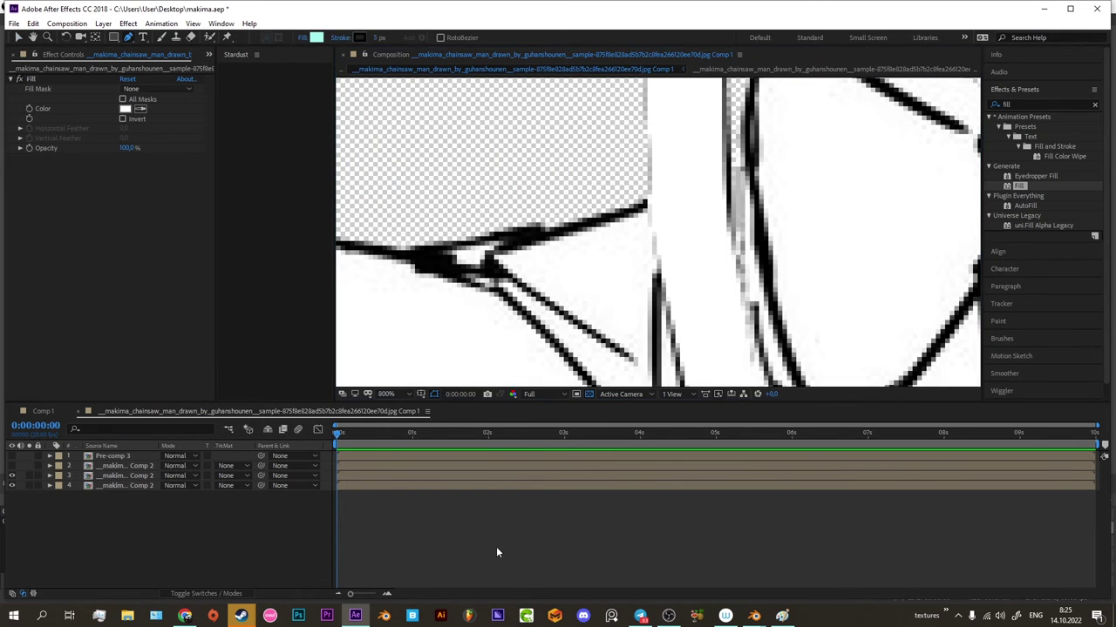
{"action": "left_click", "coordinate": [625, 221]}
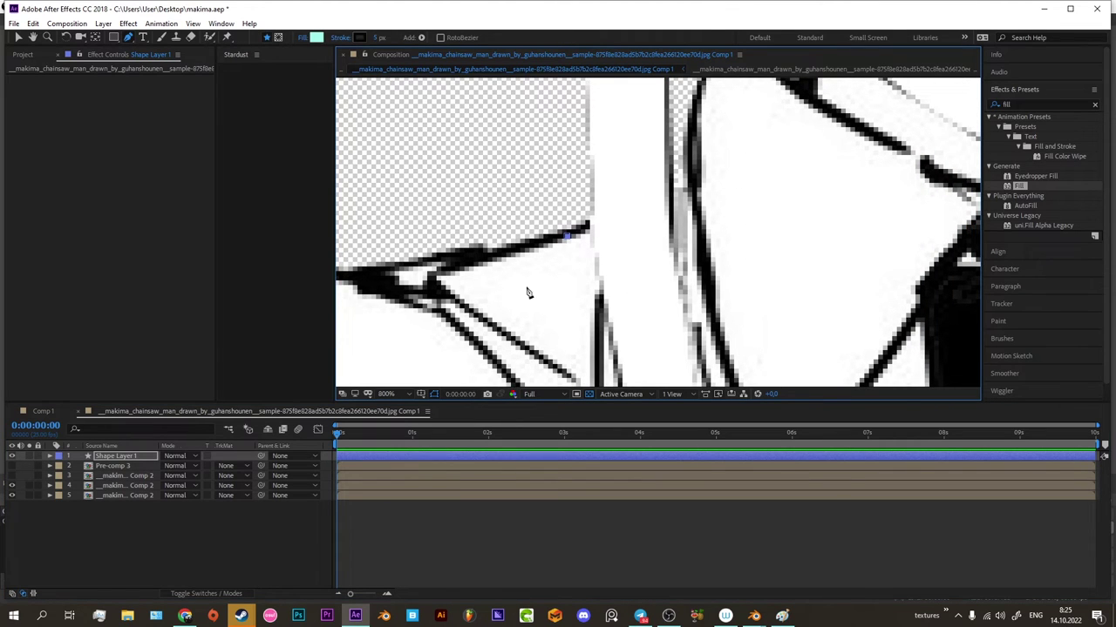
{"action": "left_click_drag", "start_coordinate": [614, 214], "coordinate": [646, 206]}
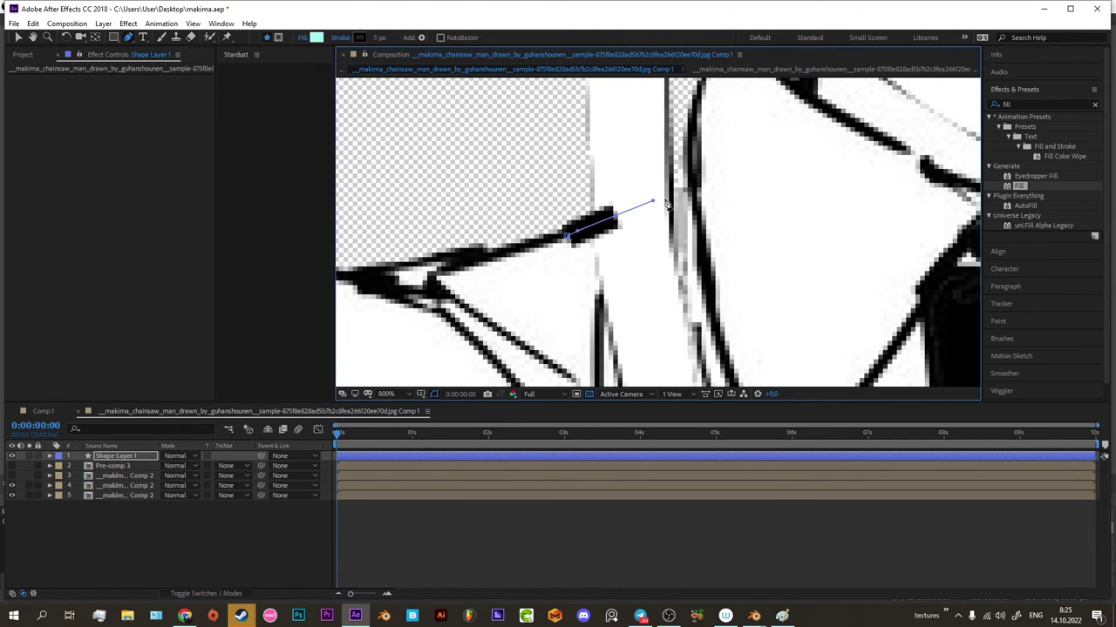
{"action": "left_click", "coordinate": [683, 193]}
{"action": "scroll", "coordinate": [691, 193], "scroll_direction": "up", "scroll_amount": 1}
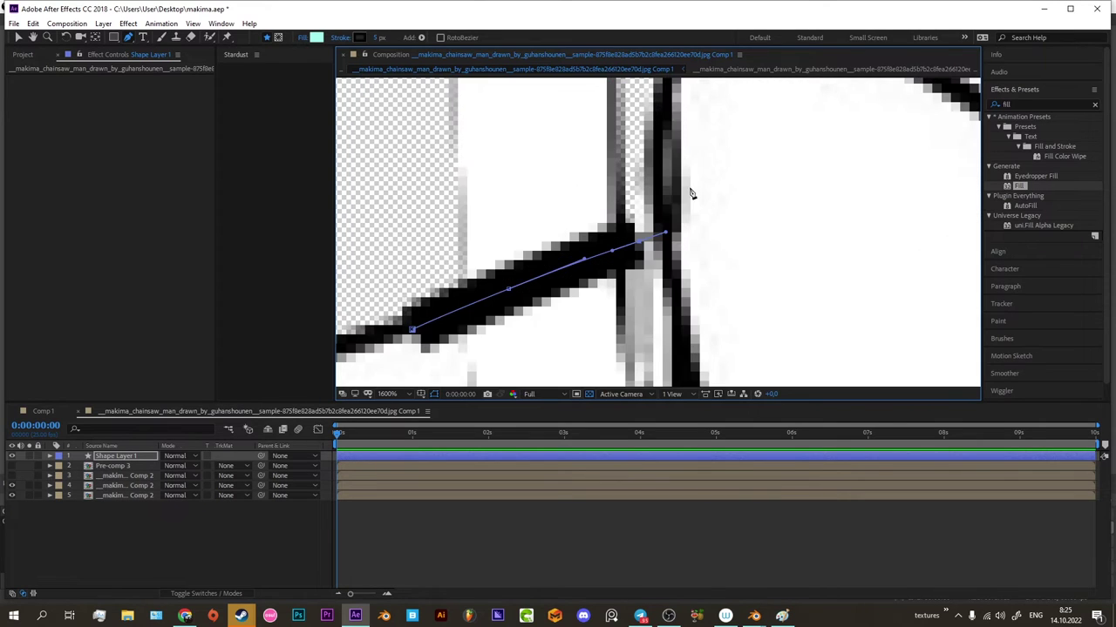
{"action": "left_click_drag", "start_coordinate": [655, 235], "coordinate": [741, 207]}
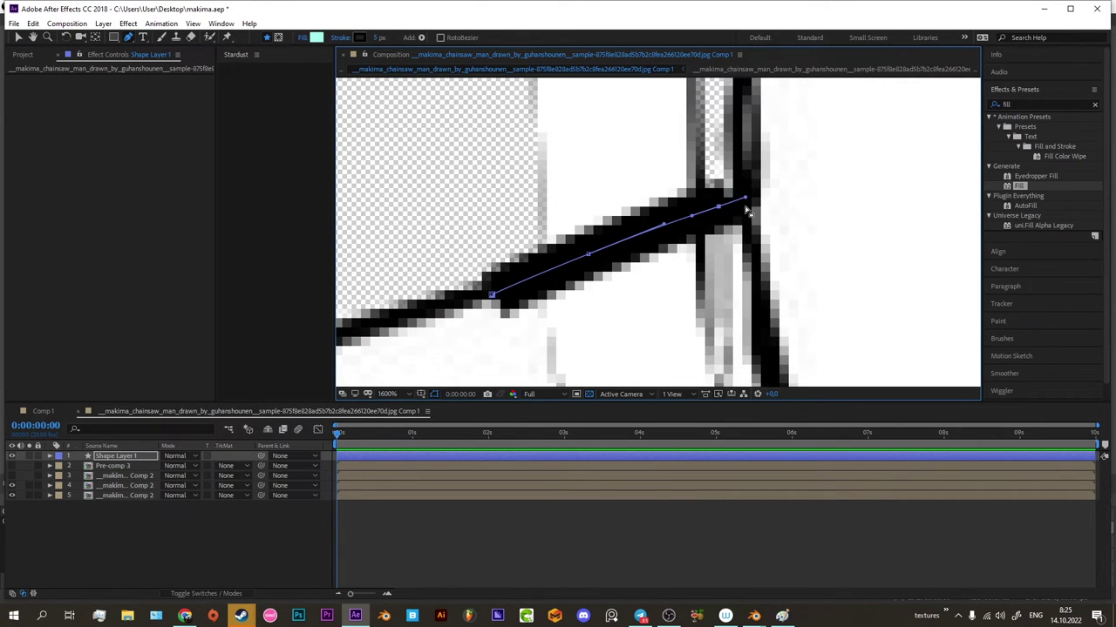
{"action": "left_click", "coordinate": [737, 201]}
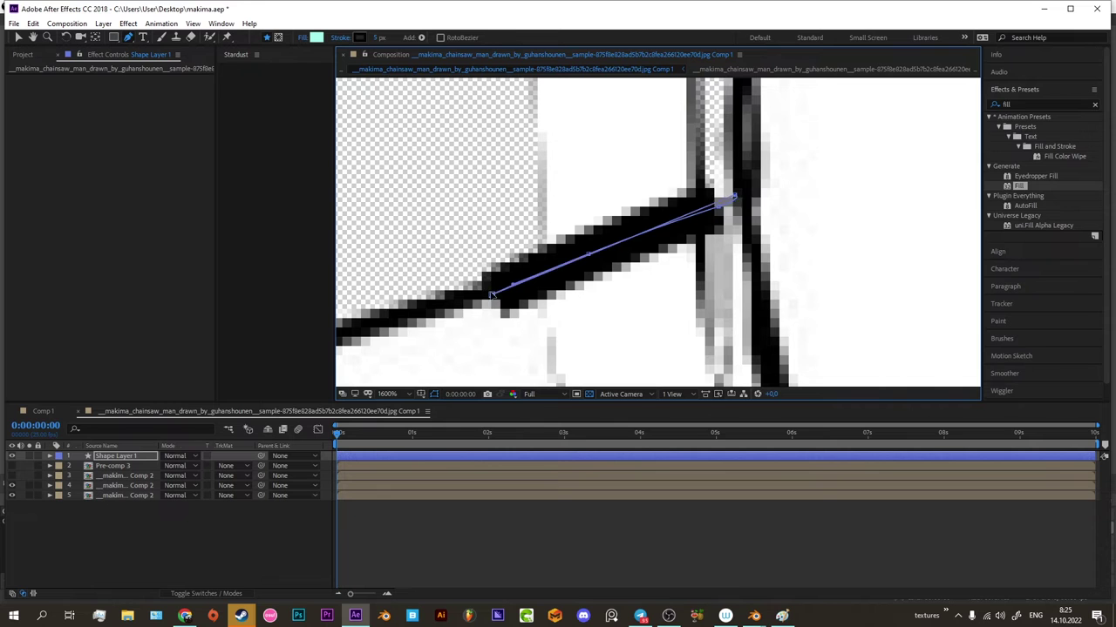
{"action": "left_click", "coordinate": [492, 295]}
{"action": "key", "text": "v"}
Draw a second, curved patch stroke over the next line gap.
{"action": "scroll", "coordinate": [662, 227], "scroll_direction": "down", "scroll_amount": 3}
{"action": "scroll", "coordinate": [663, 227], "scroll_direction": "up", "scroll_amount": 2}
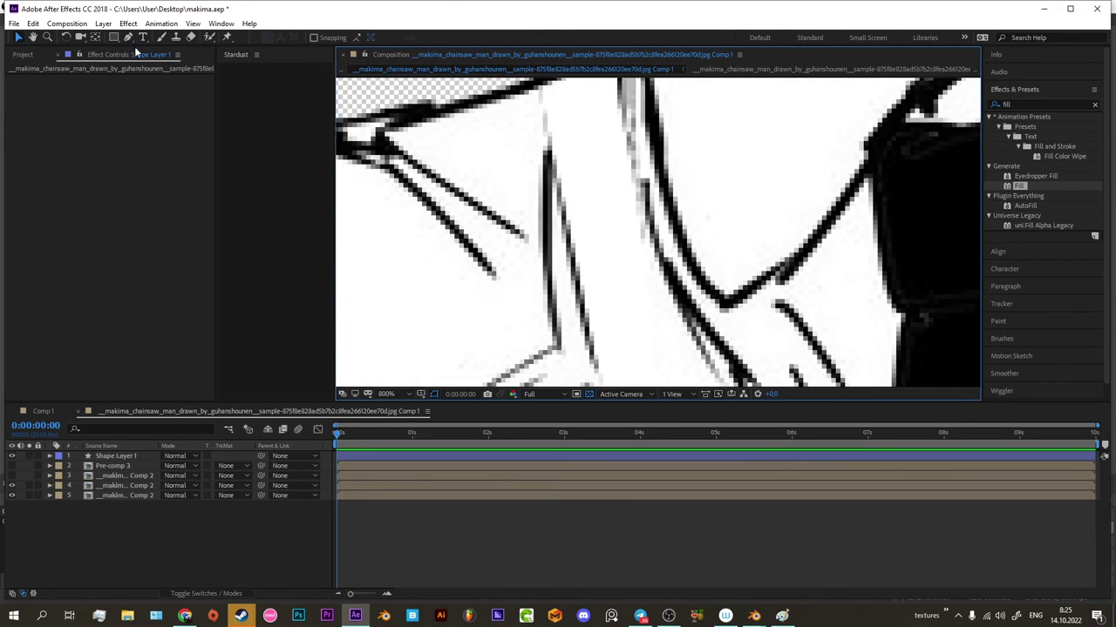
{"action": "key", "text": "g"}
{"action": "left_click", "coordinate": [615, 85]}
{"action": "left_click_drag", "start_coordinate": [624, 305], "coordinate": [631, 174]}
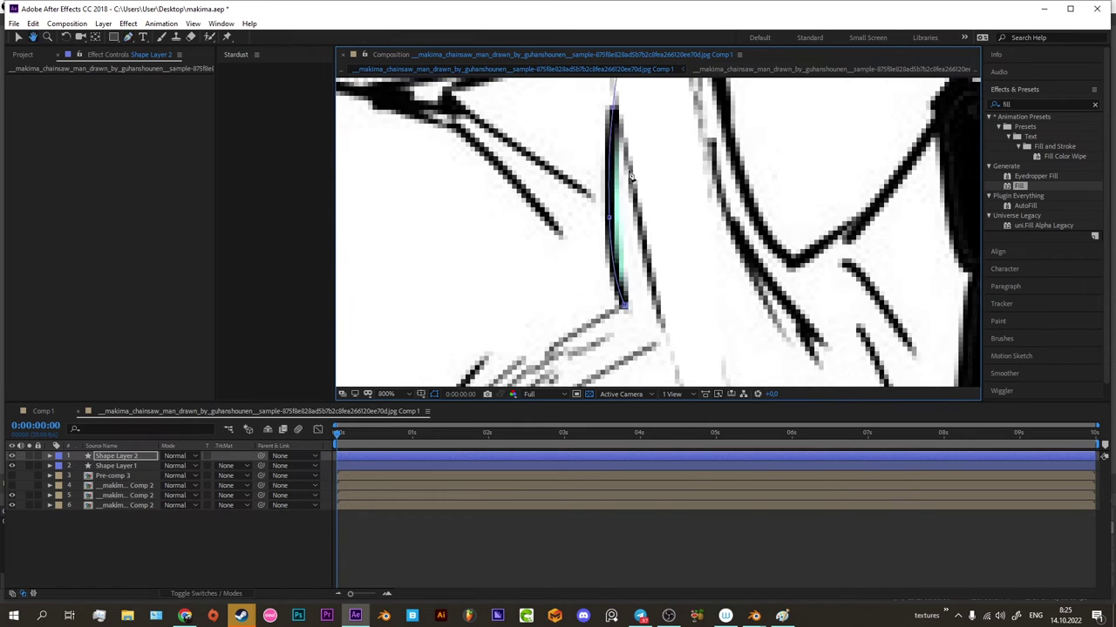
{"action": "scroll", "coordinate": [619, 191], "scroll_direction": "down", "scroll_amount": 2}
{"action": "scroll", "coordinate": [584, 222], "scroll_direction": "down", "scroll_amount": 2}
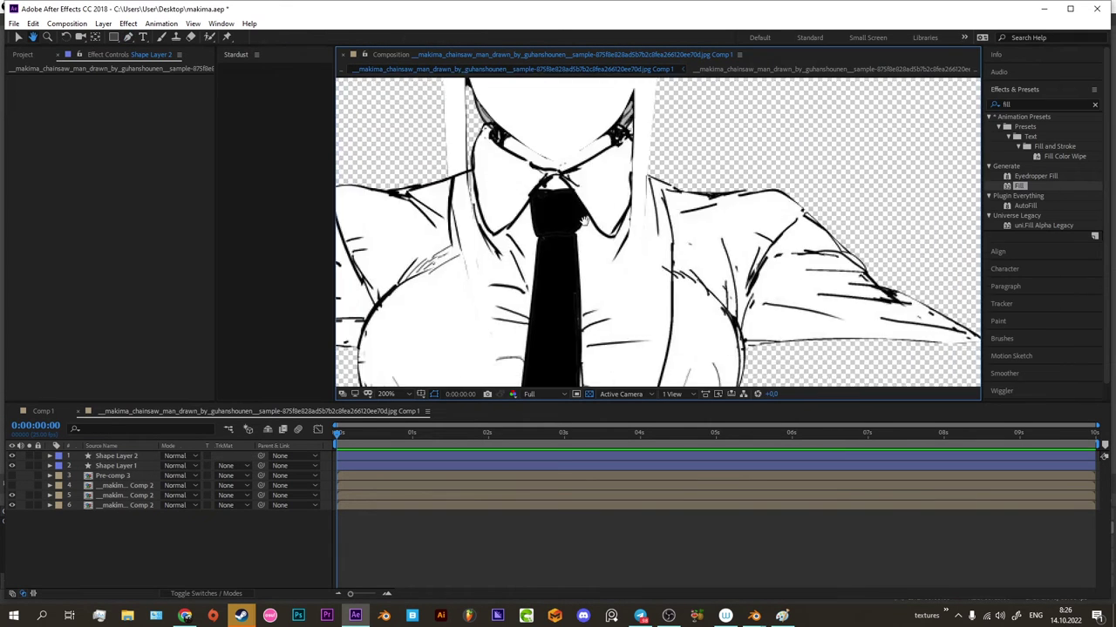
Add a third patch stroke from near the neck along the shoulder line.
{"action": "key", "text": "g"}
{"action": "scroll", "coordinate": [610, 262], "scroll_direction": "up", "scroll_amount": 4}
{"action": "left_click", "coordinate": [633, 190]}
{"action": "scroll", "coordinate": [633, 370], "scroll_direction": "down", "scroll_amount": 2}
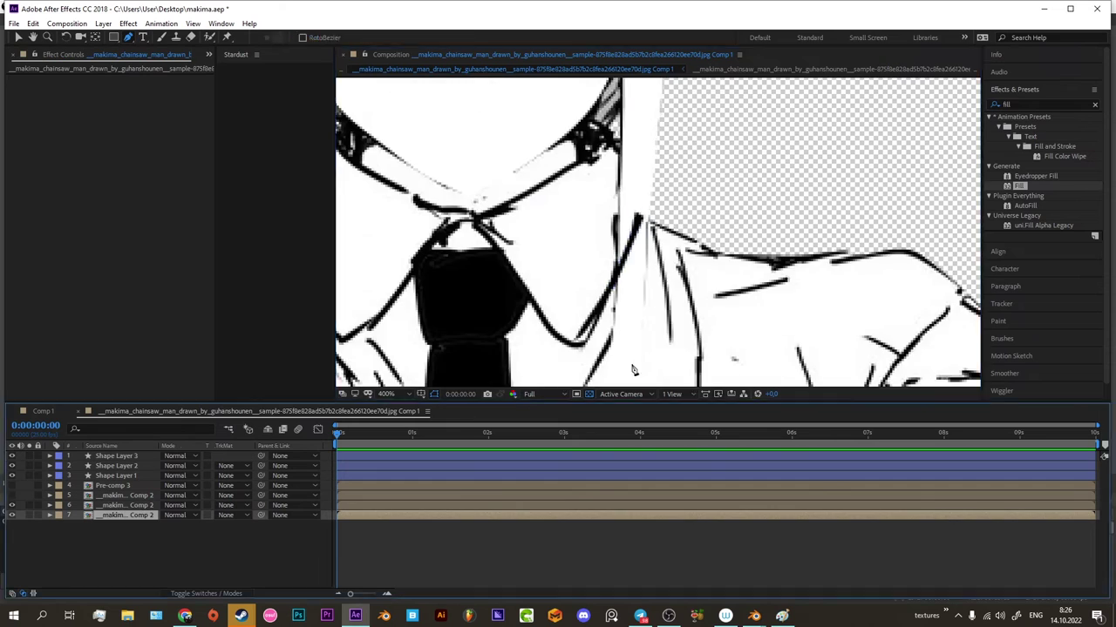
{"action": "scroll", "coordinate": [610, 313], "scroll_direction": "up", "scroll_amount": 1}
{"action": "scroll", "coordinate": [597, 227], "scroll_direction": "down", "scroll_amount": 1}
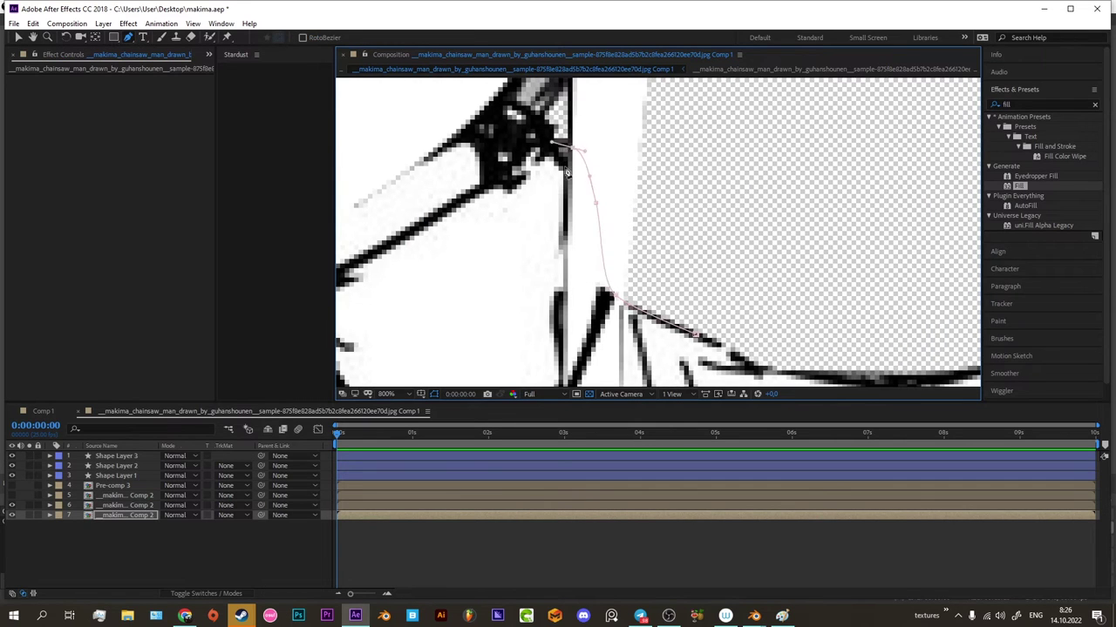
{"action": "scroll", "coordinate": [601, 261], "scroll_direction": "down", "scroll_amount": 1}
{"action": "scroll", "coordinate": [644, 323], "scroll_direction": "up", "scroll_amount": 2}
{"action": "left_click", "coordinate": [655, 317]}
{"action": "scroll", "coordinate": [645, 305], "scroll_direction": "down", "scroll_amount": 2}
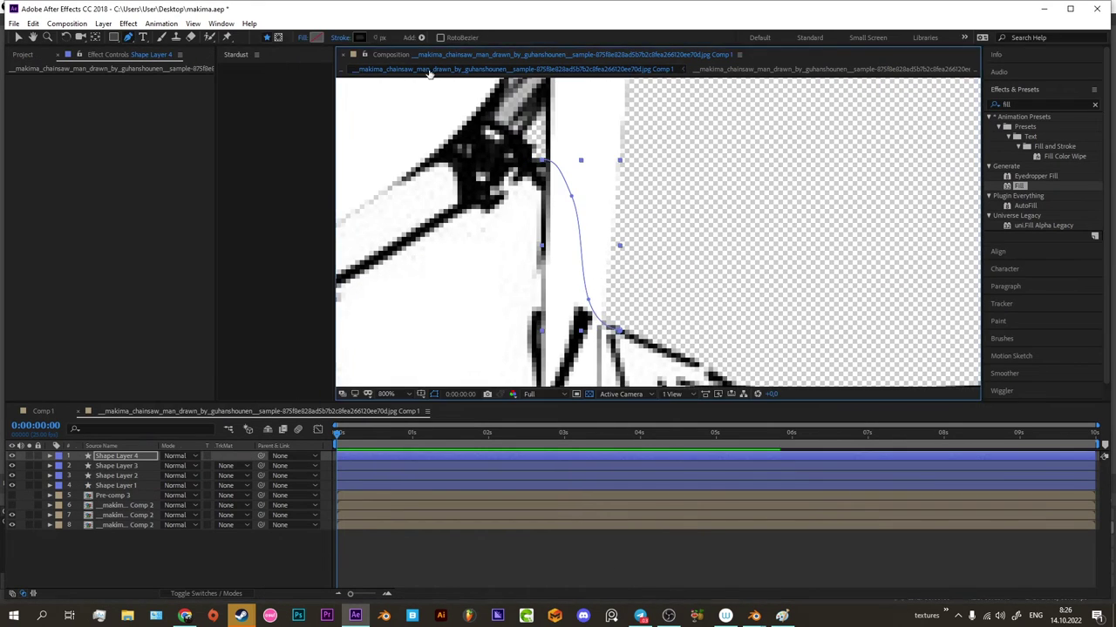
Select a figure layer to check its mask, then save the project.
{"action": "left_click", "coordinate": [610, 270]}
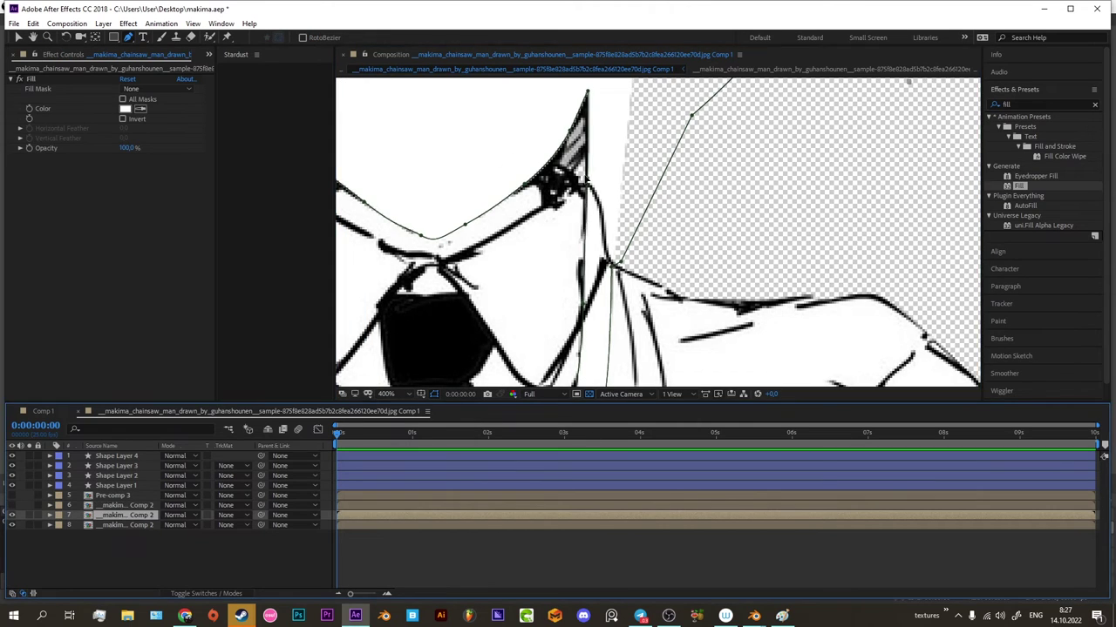
{"action": "scroll", "coordinate": [585, 275], "scroll_direction": "down", "scroll_amount": 2}
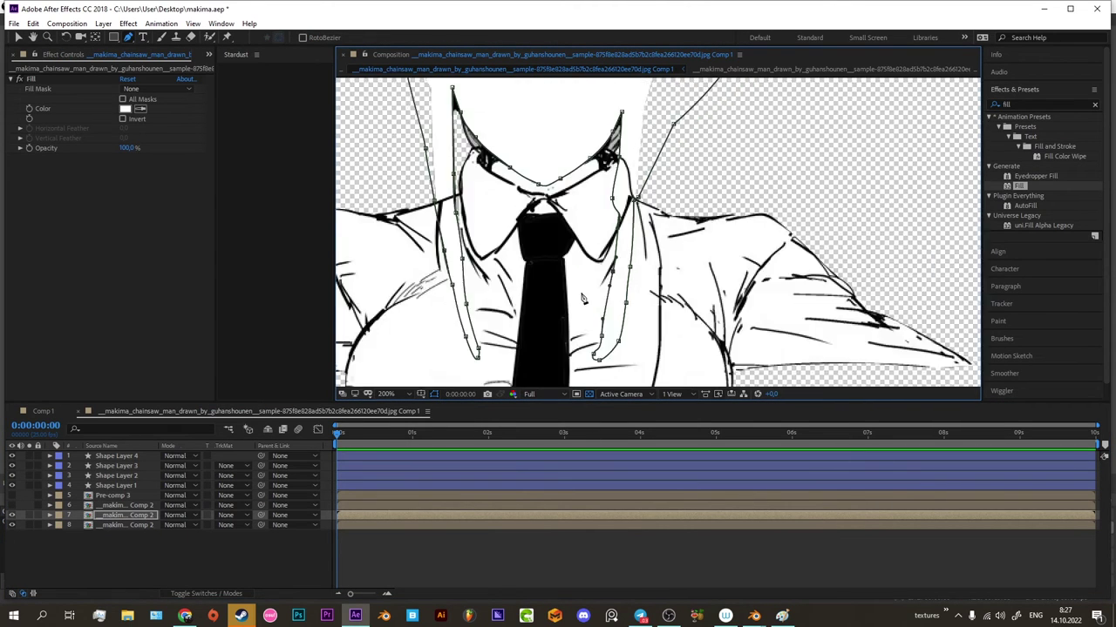
{"action": "scroll", "coordinate": [576, 287], "scroll_direction": "up", "scroll_amount": 3}
{"action": "scroll", "coordinate": [573, 297], "scroll_direction": "down", "scroll_amount": 1}
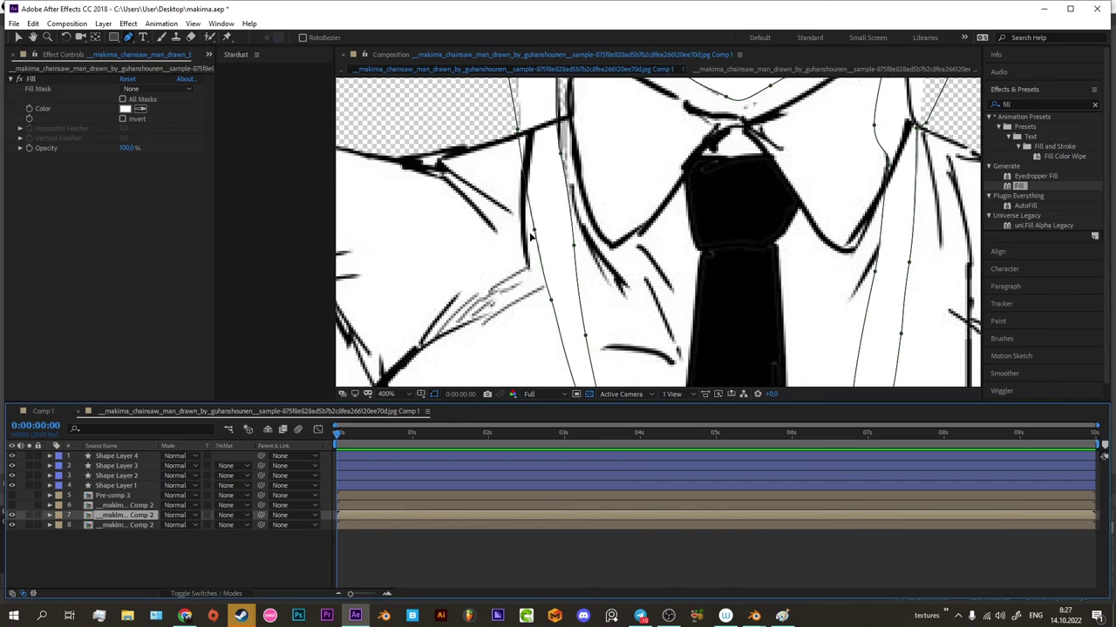
{"action": "scroll", "coordinate": [592, 261], "scroll_direction": "down", "scroll_amount": 3}
{"action": "scroll", "coordinate": [627, 223], "scroll_direction": "up", "scroll_amount": 3}
{"action": "key", "text": "ctrl+s"}
Add another patch stroke over a line gap and check layer 8's mask.
{"action": "left_click", "coordinate": [627, 222]}
{"action": "key", "text": "v"}
{"action": "left_click", "coordinate": [642, 224]}
{"action": "key", "text": "g"}
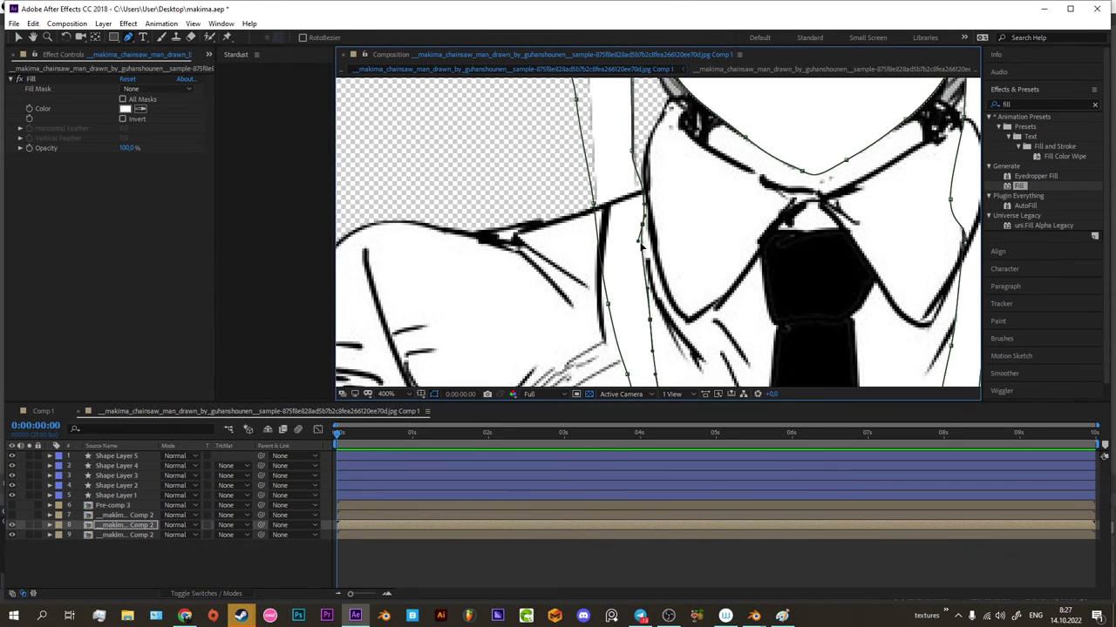
{"action": "scroll", "coordinate": [662, 261], "scroll_direction": "up", "scroll_amount": 2}
{"action": "scroll", "coordinate": [662, 262], "scroll_direction": "down", "scroll_amount": 4}
{"action": "scroll", "coordinate": [511, 267], "scroll_direction": "down", "scroll_amount": 3}
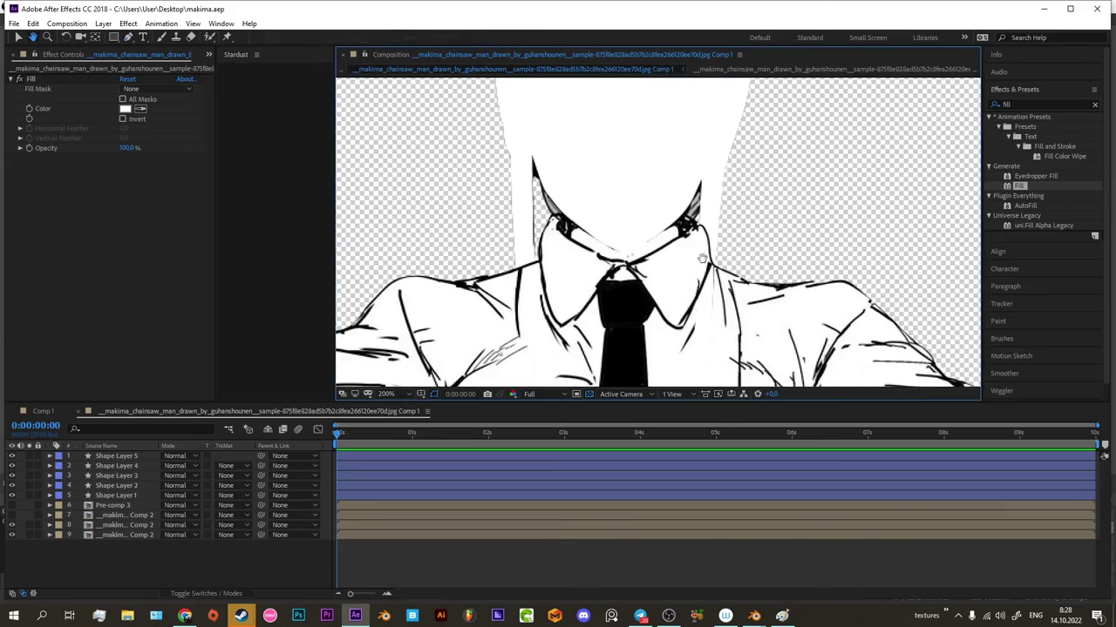
Undo the last change and add a vertex to the face mask near the right eye.
{"action": "scroll", "coordinate": [631, 308], "scroll_direction": "up", "scroll_amount": 2}
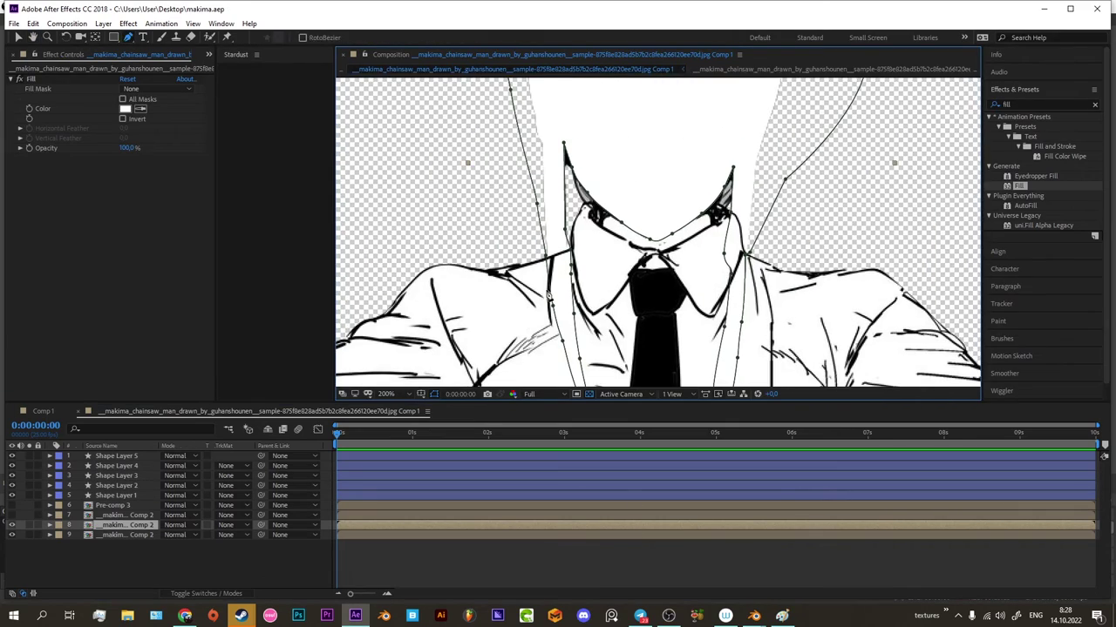
{"action": "key", "text": "ctrl+z"}
{"action": "scroll", "coordinate": [554, 249], "scroll_direction": "up", "scroll_amount": 2}
{"action": "scroll", "coordinate": [553, 248], "scroll_direction": "up", "scroll_amount": 1}
{"action": "scroll", "coordinate": [688, 188], "scroll_direction": "down", "scroll_amount": 3}
{"action": "scroll", "coordinate": [780, 262], "scroll_direction": "up", "scroll_amount": 2}
{"action": "left_click", "coordinate": [766, 268]}
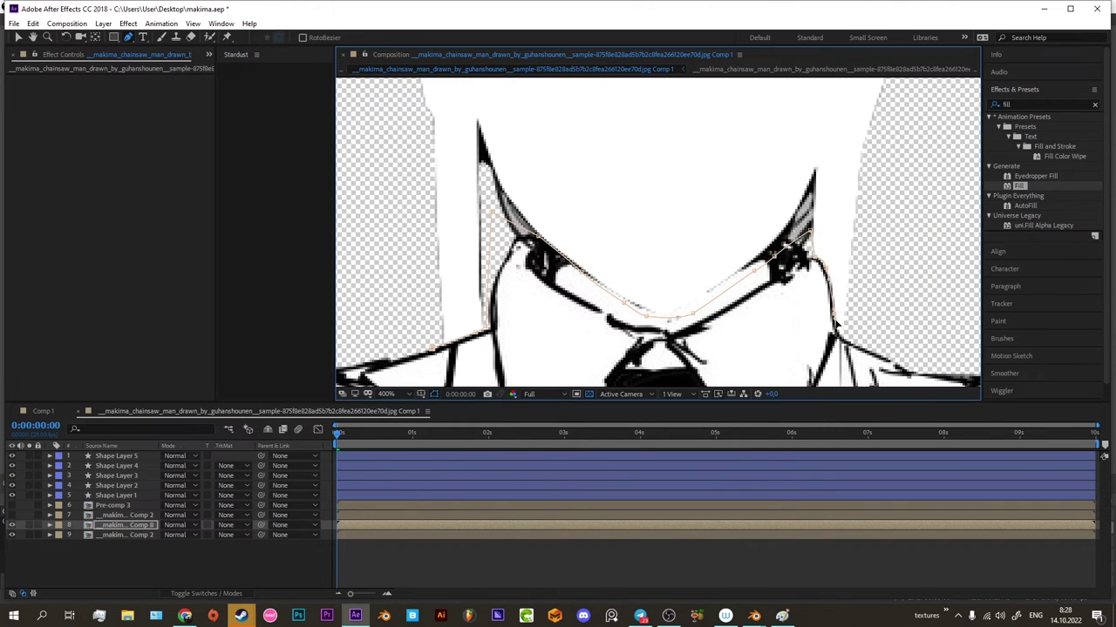
{"action": "scroll", "coordinate": [835, 324], "scroll_direction": "down", "scroll_amount": 3}
Inspect the Comp 8 precomp's mask, then go back to Comp 1.
{"action": "double_click", "coordinate": [628, 242]}
{"action": "scroll", "coordinate": [677, 281], "scroll_direction": "up", "scroll_amount": 3}
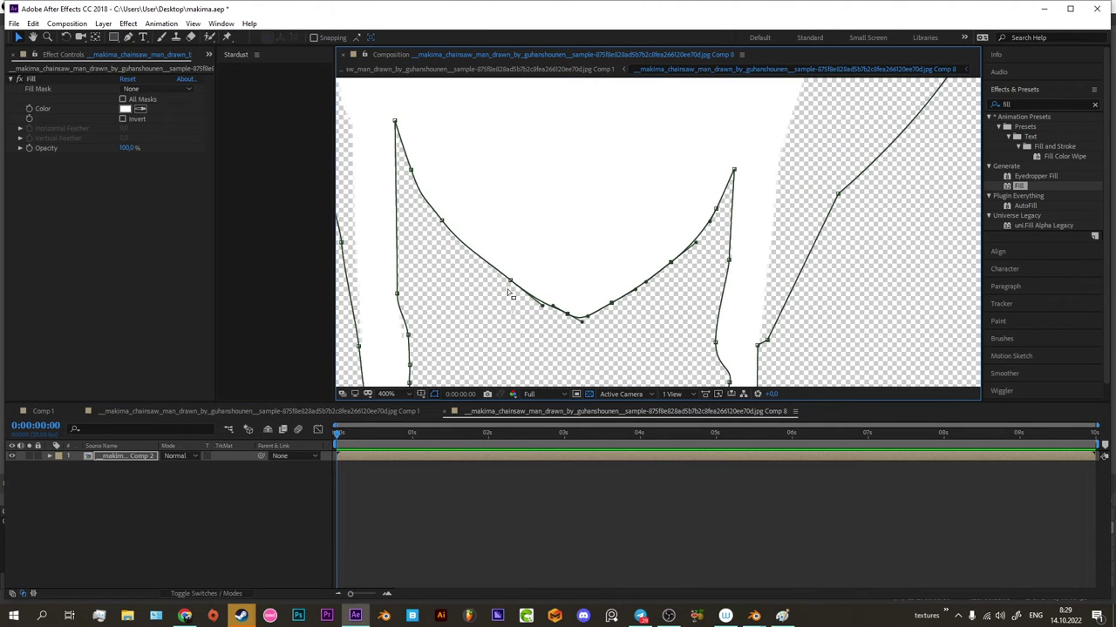
{"action": "left_click", "coordinate": [508, 69]}
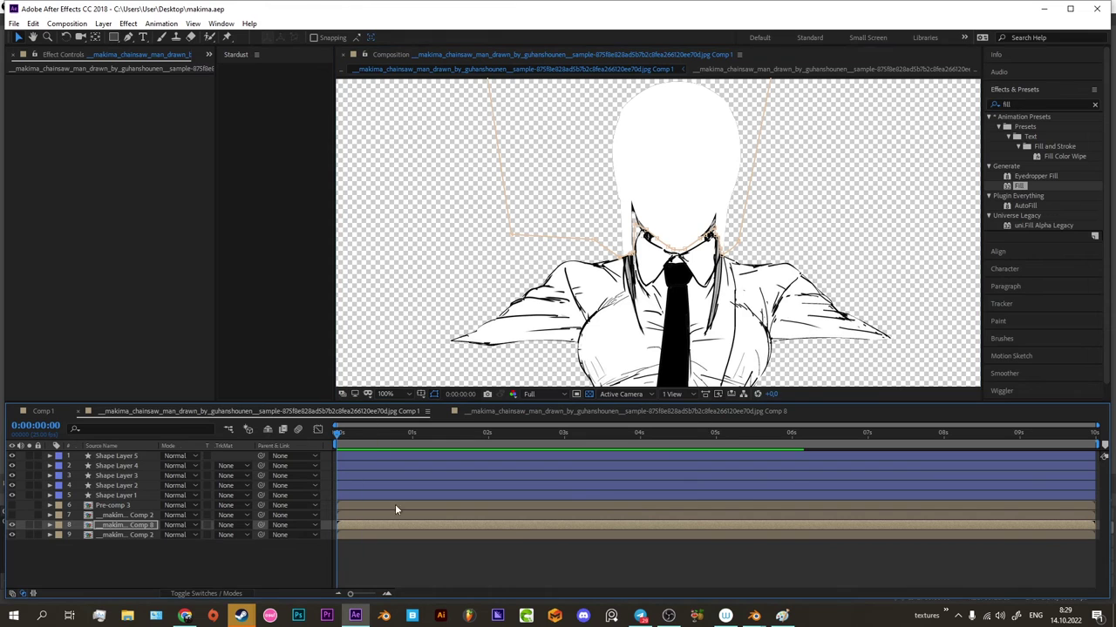
{"action": "scroll", "coordinate": [668, 224], "scroll_direction": "up", "scroll_amount": 2}
{"action": "scroll", "coordinate": [567, 236], "scroll_direction": "down", "scroll_amount": 4}
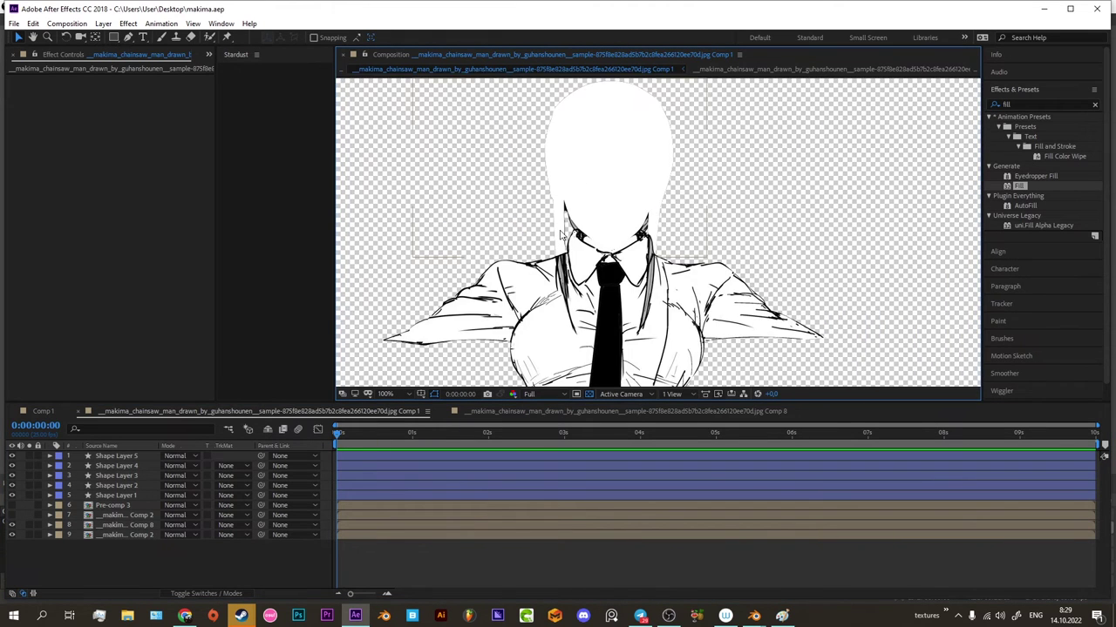
{"action": "scroll", "coordinate": [636, 231], "scroll_direction": "up", "scroll_amount": 2}
{"action": "scroll", "coordinate": [636, 231], "scroll_direction": "up", "scroll_amount": 2}
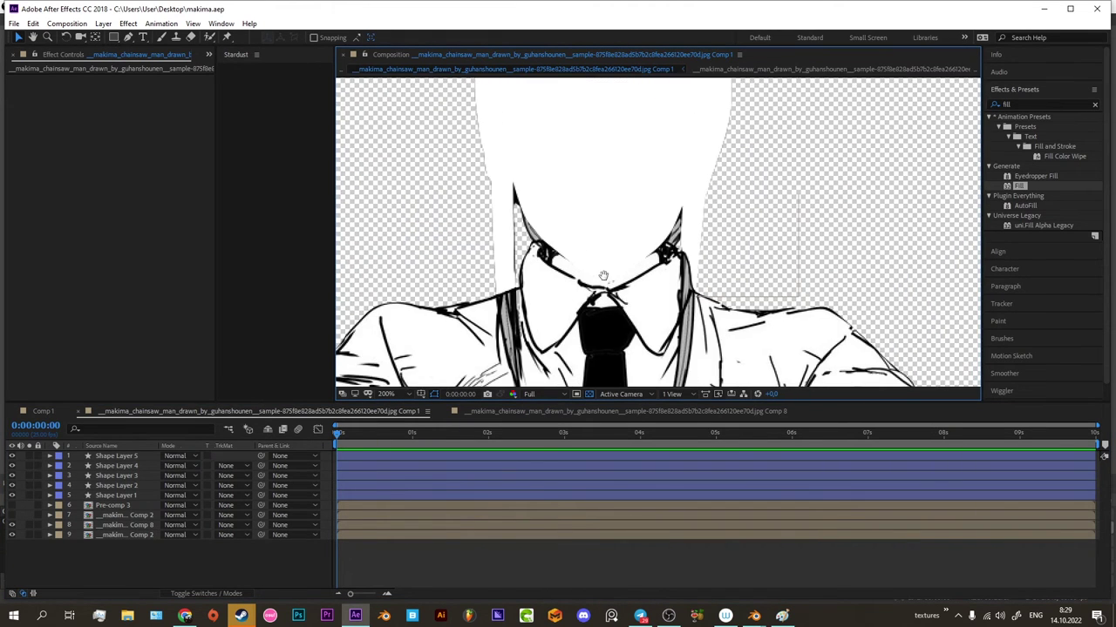
Select layer 7, view the collar area, then select the Comp 8 white-fill layer.
{"action": "left_click", "coordinate": [512, 517]}
{"action": "scroll", "coordinate": [521, 301], "scroll_direction": "up", "scroll_amount": 2}
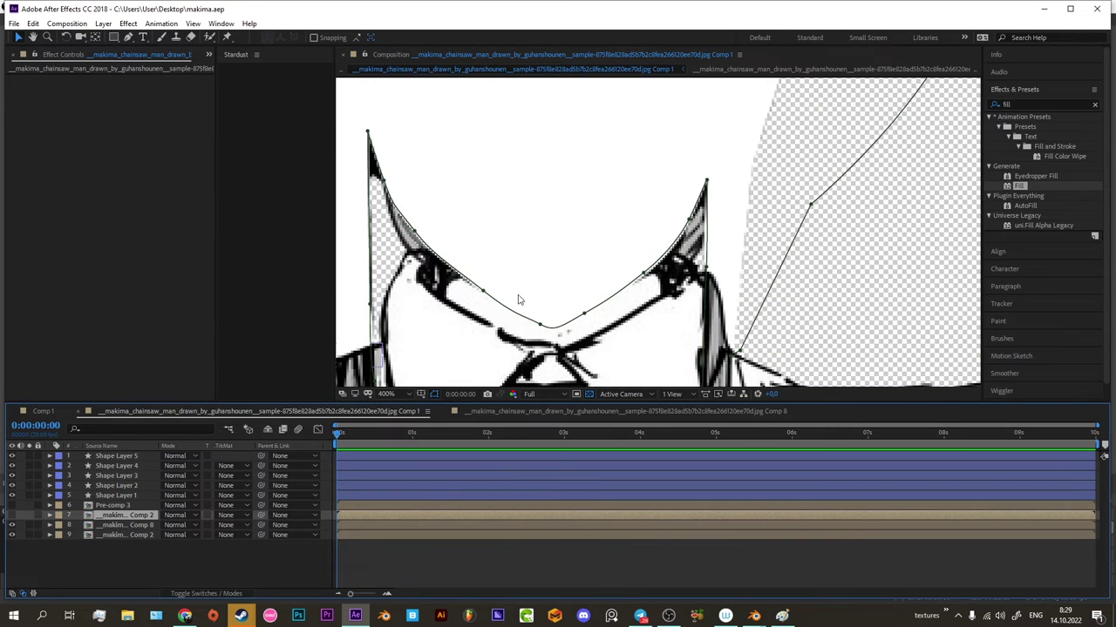
{"action": "left_click_drag", "start_coordinate": [518, 299], "coordinate": [637, 281]}
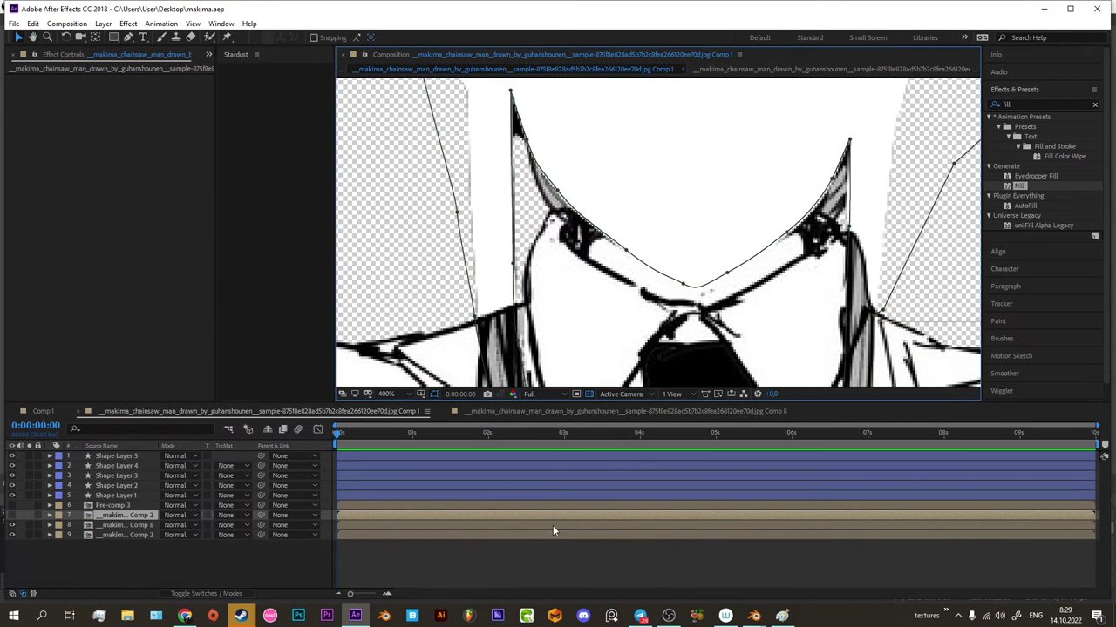
{"action": "left_click", "coordinate": [552, 526]}
{"action": "scroll", "coordinate": [546, 299], "scroll_direction": "down", "scroll_amount": 2}
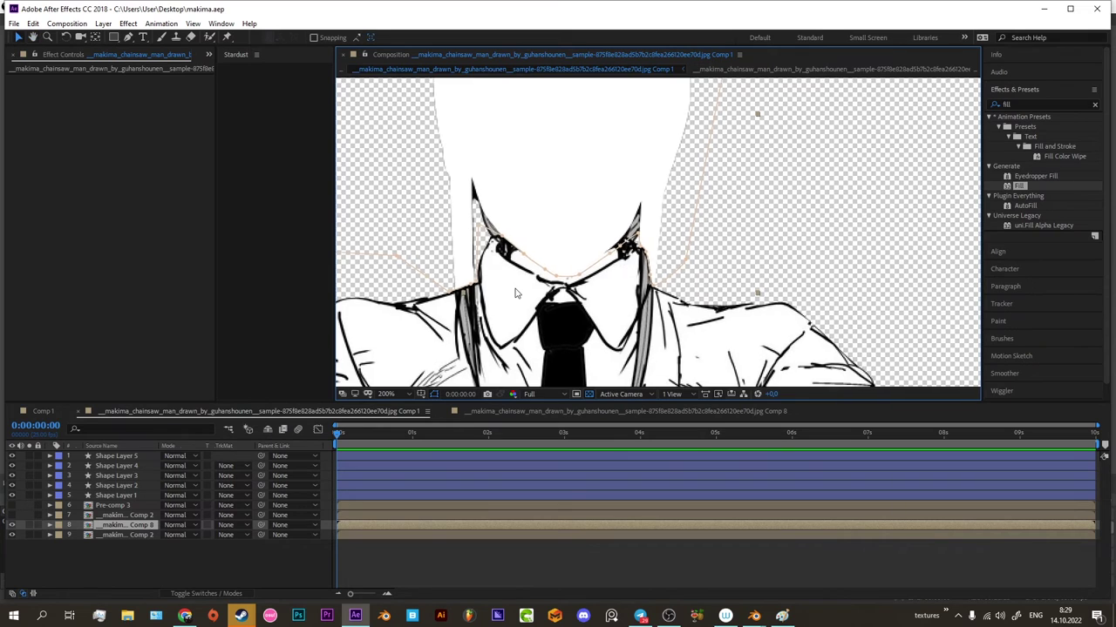
{"action": "scroll", "coordinate": [515, 294], "scroll_direction": "down", "scroll_amount": 2}
Set the Comp 8 layer's Mask 1 mode to Subtract so the face reappears.
{"action": "key", "text": "m"}
{"action": "left_click", "coordinate": [189, 533]}
{"action": "left_click", "coordinate": [218, 471]}
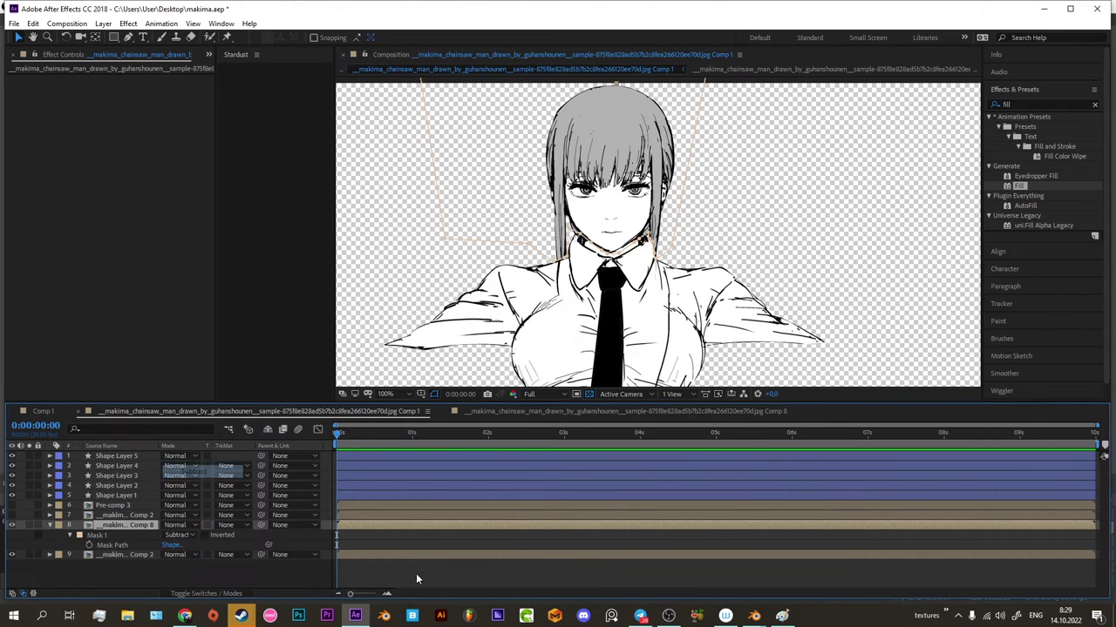
Select layer 7 and make it visible again.
{"action": "left_click", "coordinate": [461, 571]}
{"action": "left_click", "coordinate": [499, 514]}
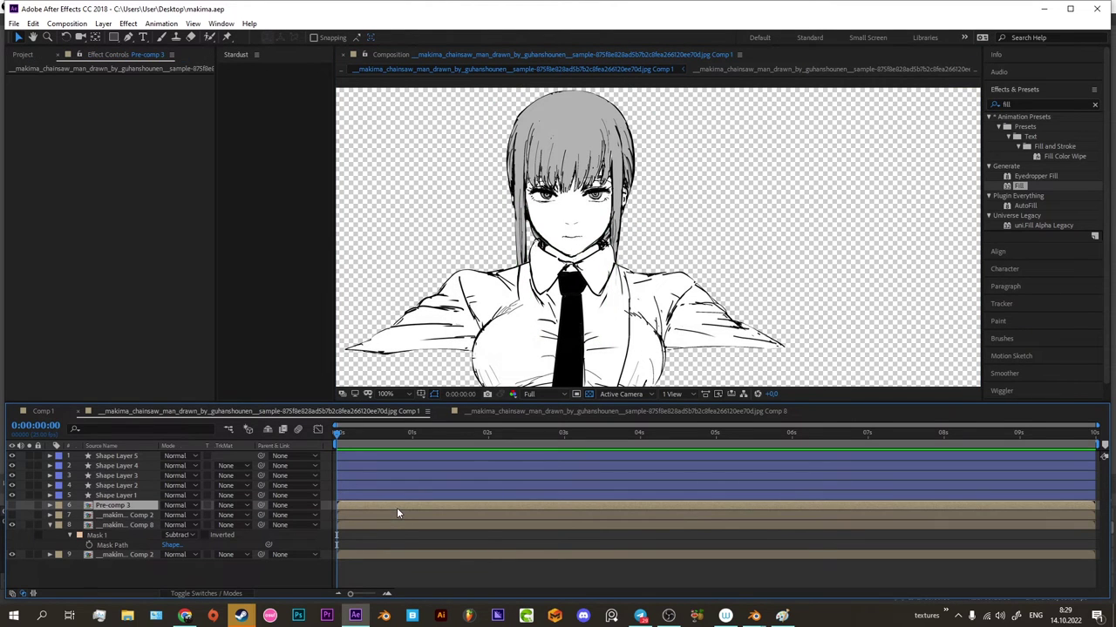
{"action": "left_click_drag", "start_coordinate": [566, 262], "coordinate": [590, 272]}
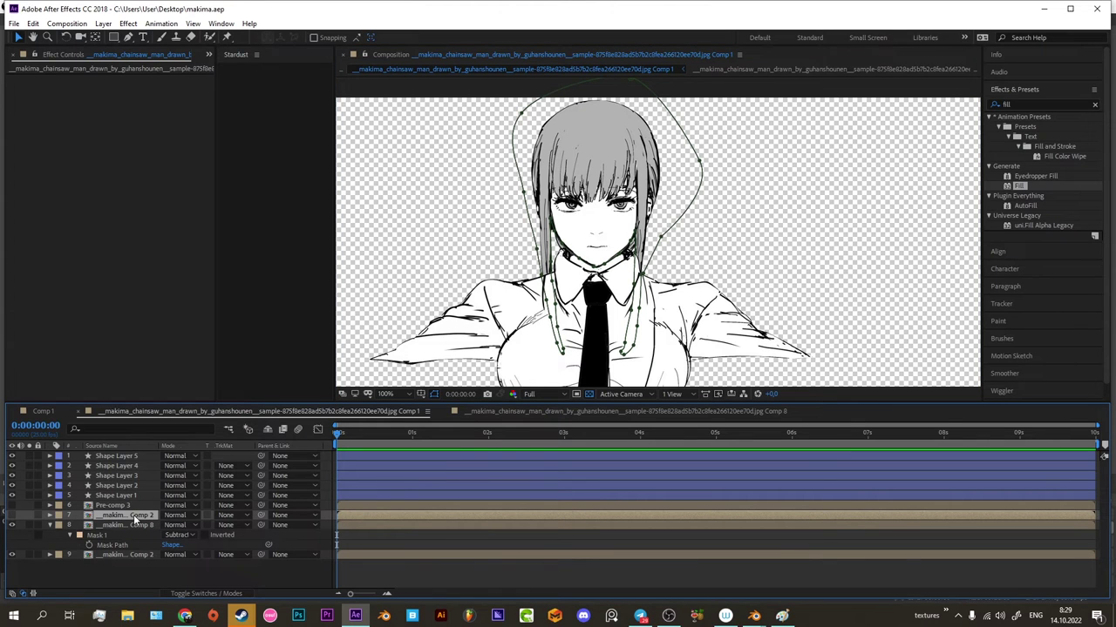
{"action": "left_click", "coordinate": [12, 516]}
{"action": "left_click", "coordinate": [479, 542]}
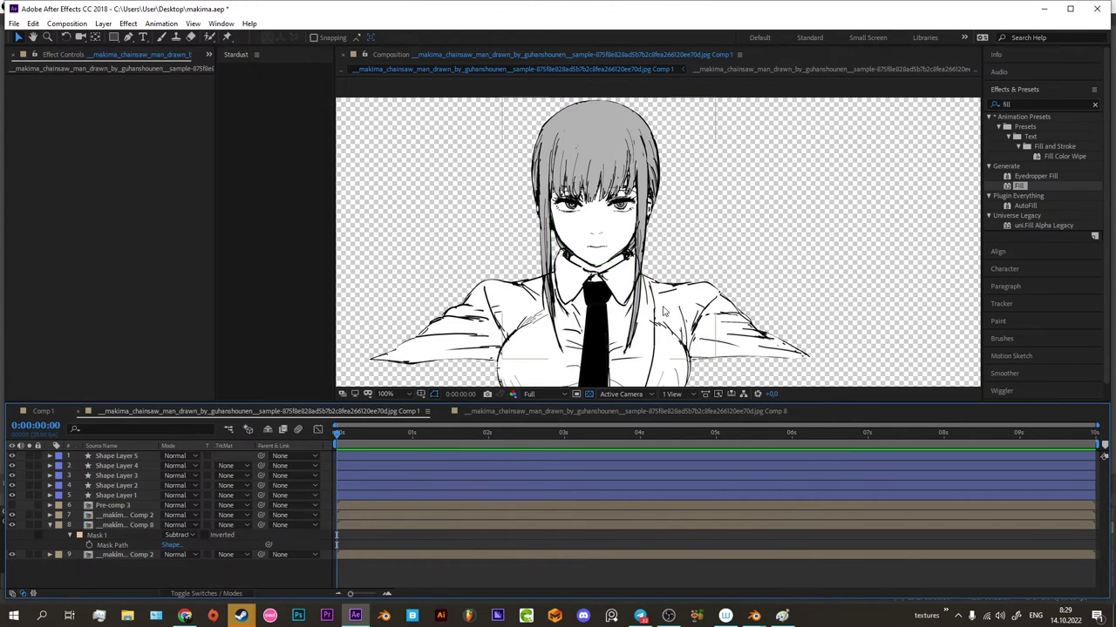
{"action": "left_click_drag", "start_coordinate": [640, 338], "coordinate": [626, 341]}
Pre-compose Shape Layers 1–5 into Pre-comp 4 and move it to layer 3.
{"action": "left_click", "coordinate": [496, 497]}
{"action": "left_click", "coordinate": [499, 459], "text": "shift"}
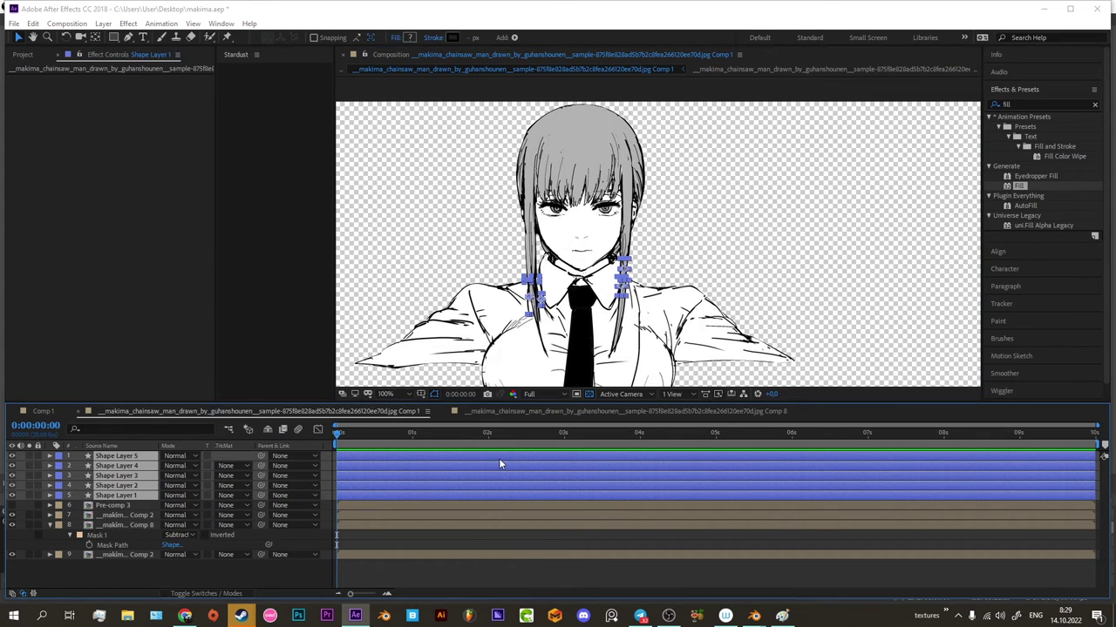
{"action": "key", "text": "ctrl+shift+c"}
{"action": "key", "text": "Return"}
{"action": "left_click_drag", "start_coordinate": [143, 460], "coordinate": [153, 479]}
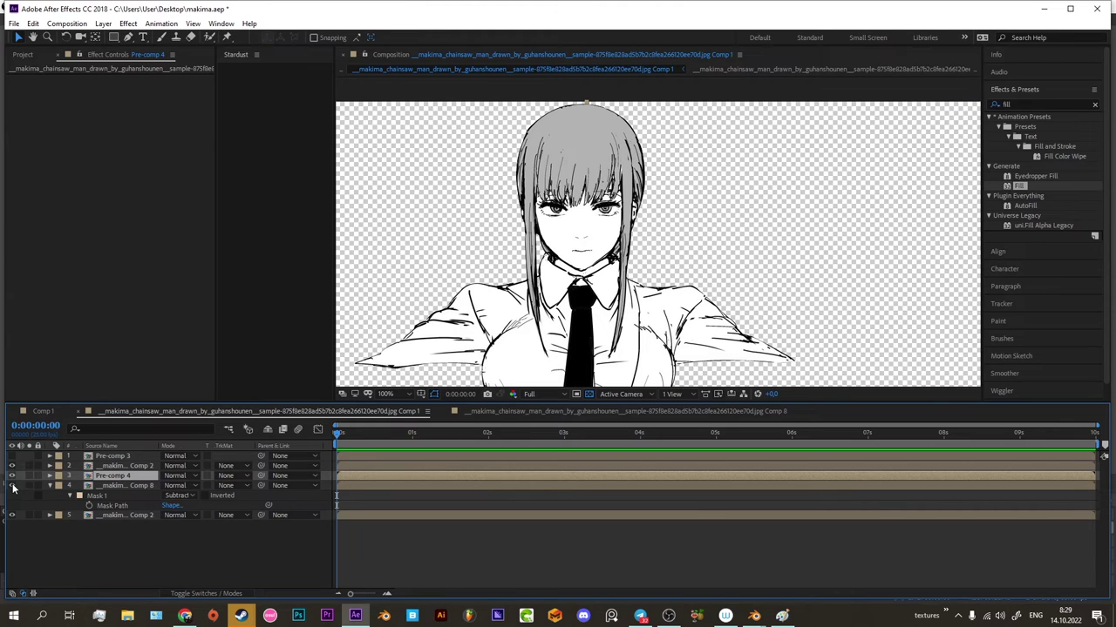
Move the layer 2 head's anchor point down near the mouth with Pan Behind.
{"action": "left_click", "coordinate": [349, 466]}
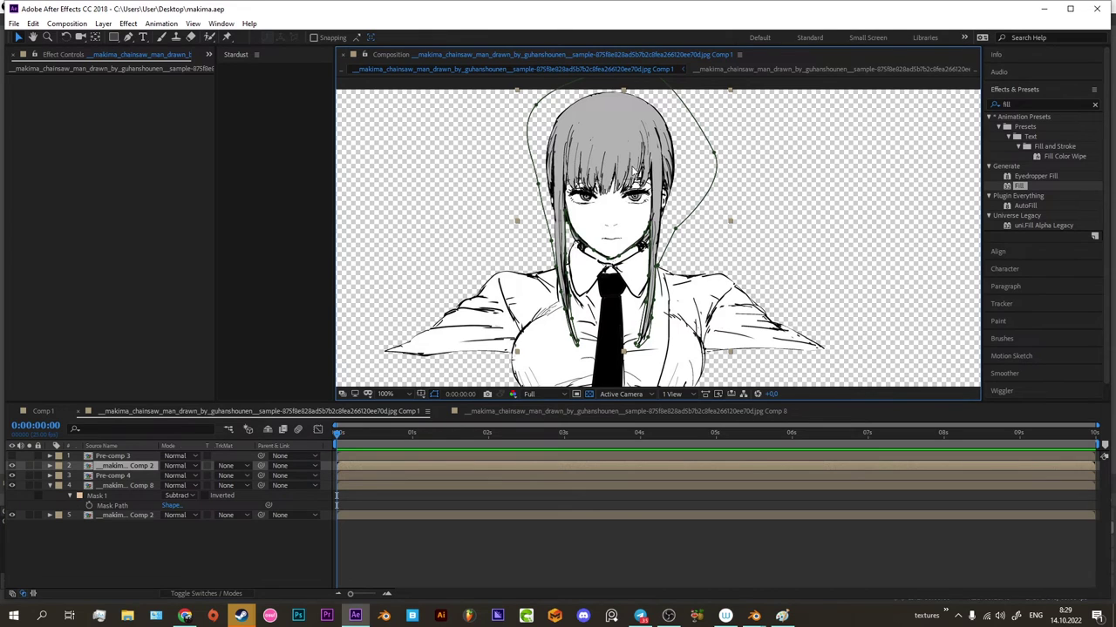
{"action": "left_click_drag", "start_coordinate": [623, 218], "coordinate": [614, 222]}
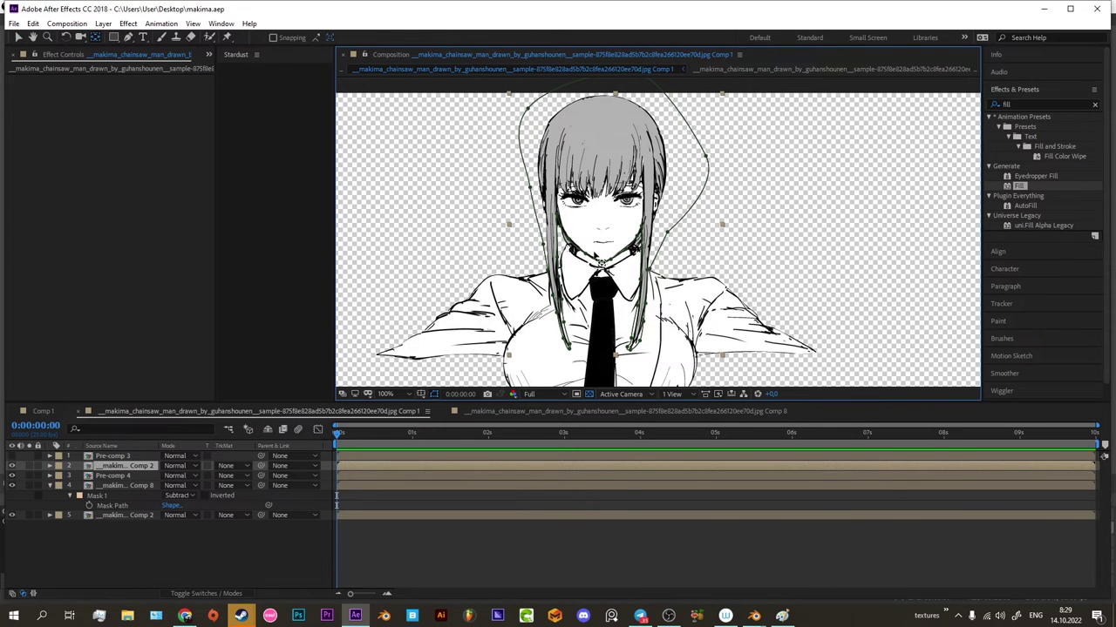
{"action": "scroll", "coordinate": [595, 256], "scroll_direction": "down", "scroll_amount": 2}
{"action": "left_click", "coordinate": [631, 333]}
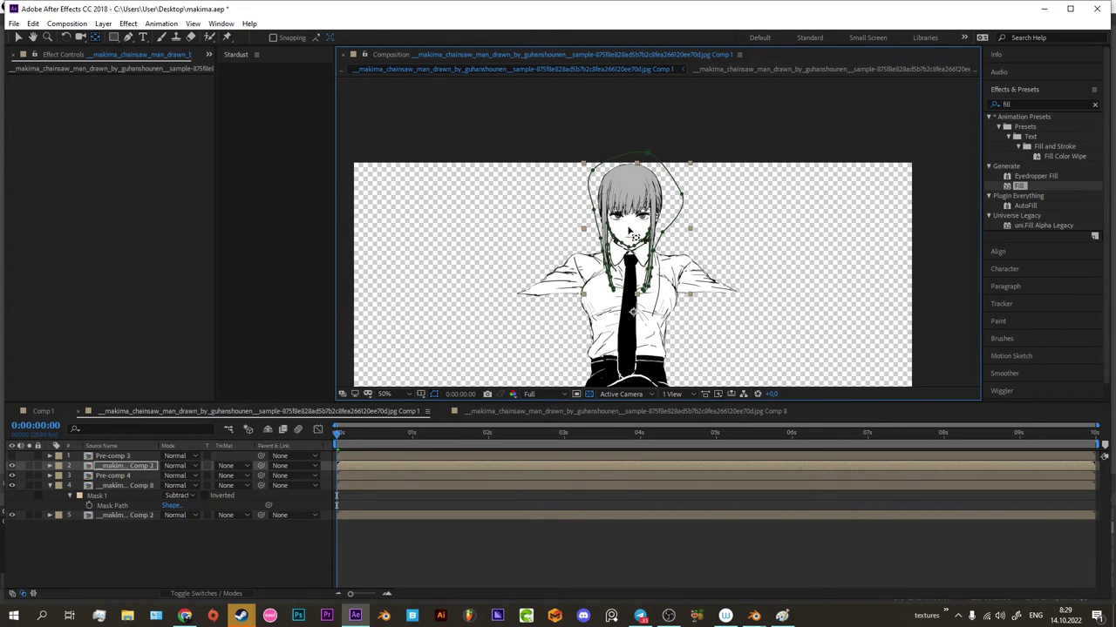
{"action": "scroll", "coordinate": [637, 236], "scroll_direction": "up", "scroll_amount": 4}
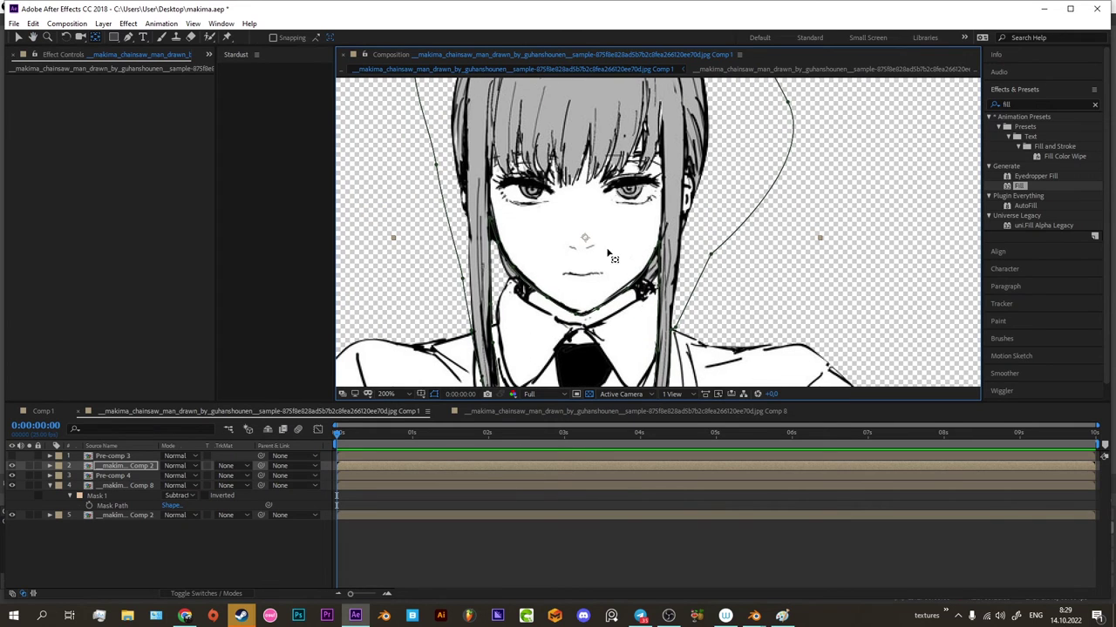
{"action": "mouse_move", "coordinate": [586, 241]}
{"action": "left_mouse_down"}
{"action": "mouse_move", "coordinate": [579, 260]}
{"action": "mouse_move", "coordinate": [640, 257]}
{"action": "mouse_move", "coordinate": [629, 267]}
{"action": "left_mouse_up"}
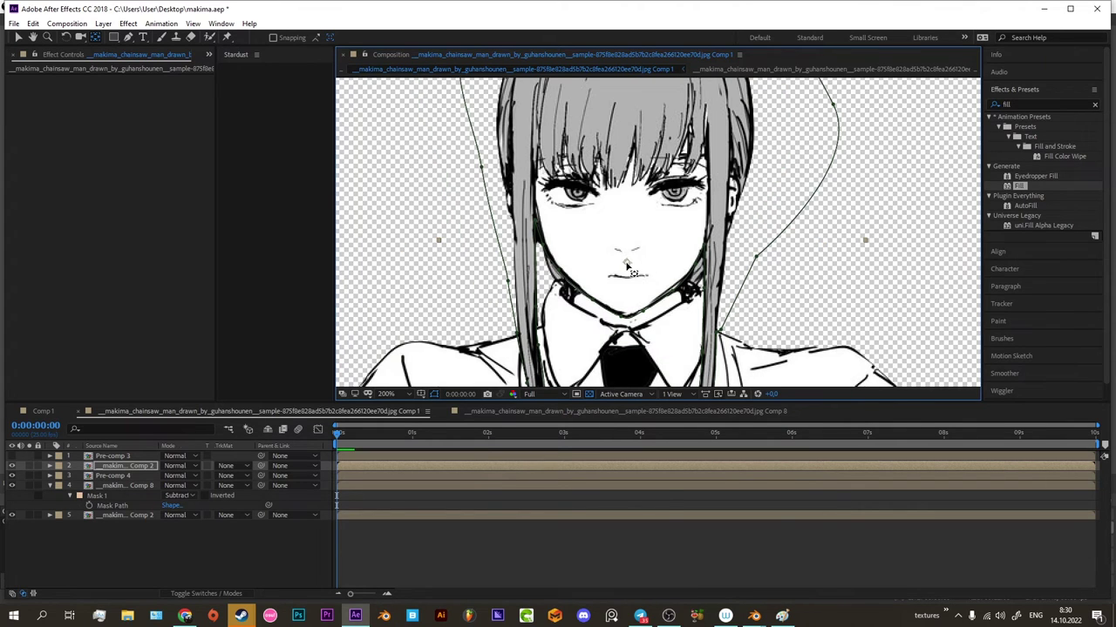
Reveal the head layer's Rotation and scrub it to test the pivot.
{"action": "key", "text": "comma"}
{"action": "key", "text": "v"}
{"action": "key", "text": "r"}
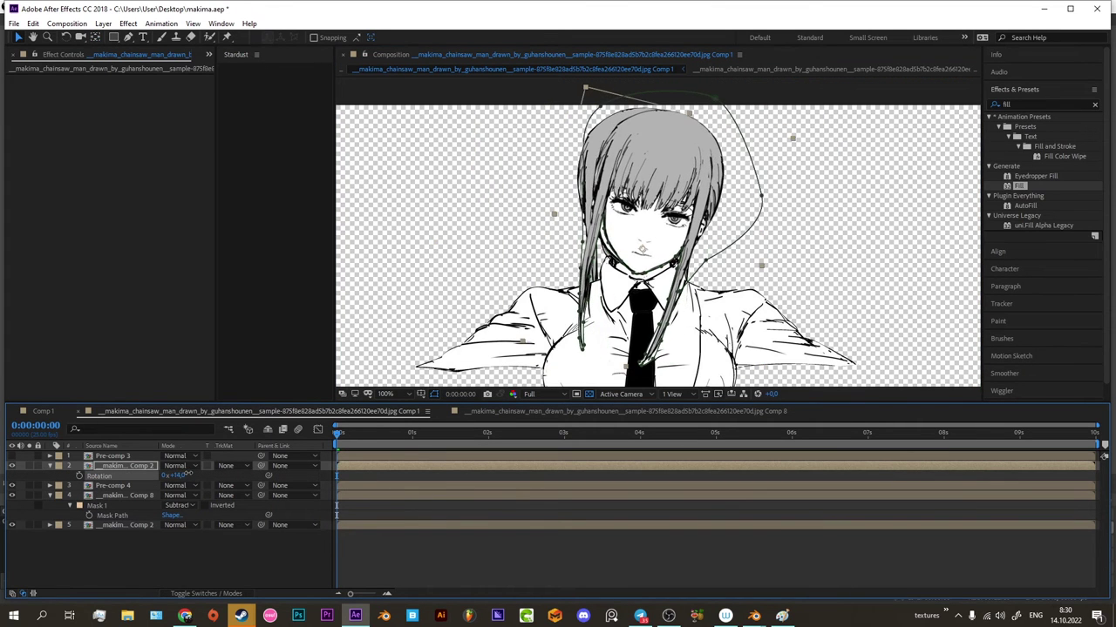
{"action": "left_click_drag", "start_coordinate": [171, 475], "coordinate": [193, 472]}
Make the layer 5 body drawing visible and select it for mask drawing.
{"action": "left_click", "coordinate": [555, 497]}
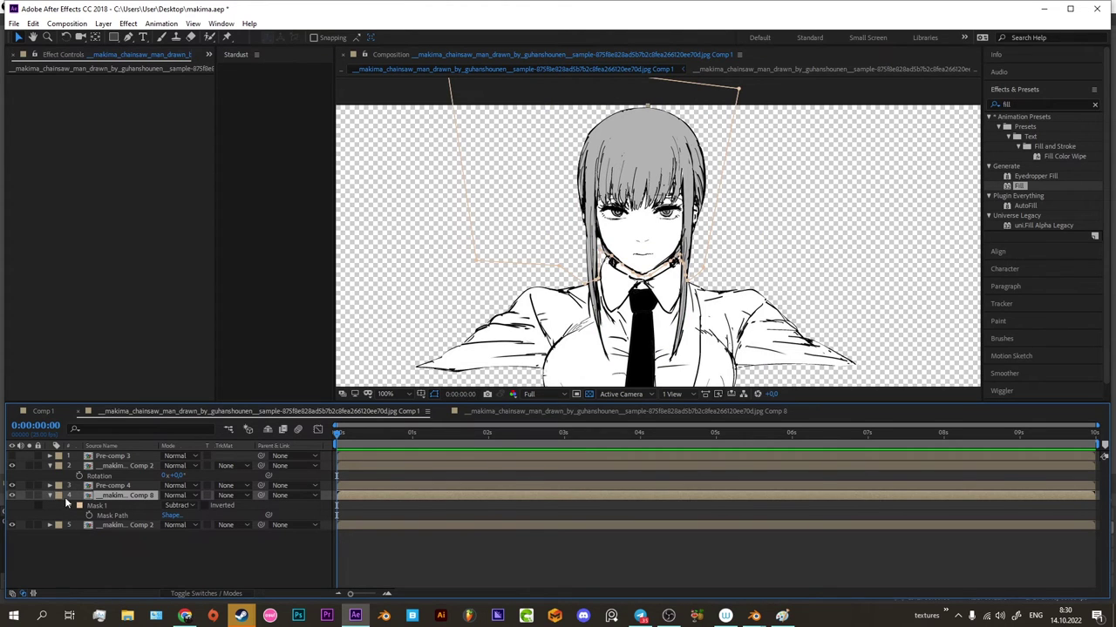
{"action": "left_click", "coordinate": [12, 526]}
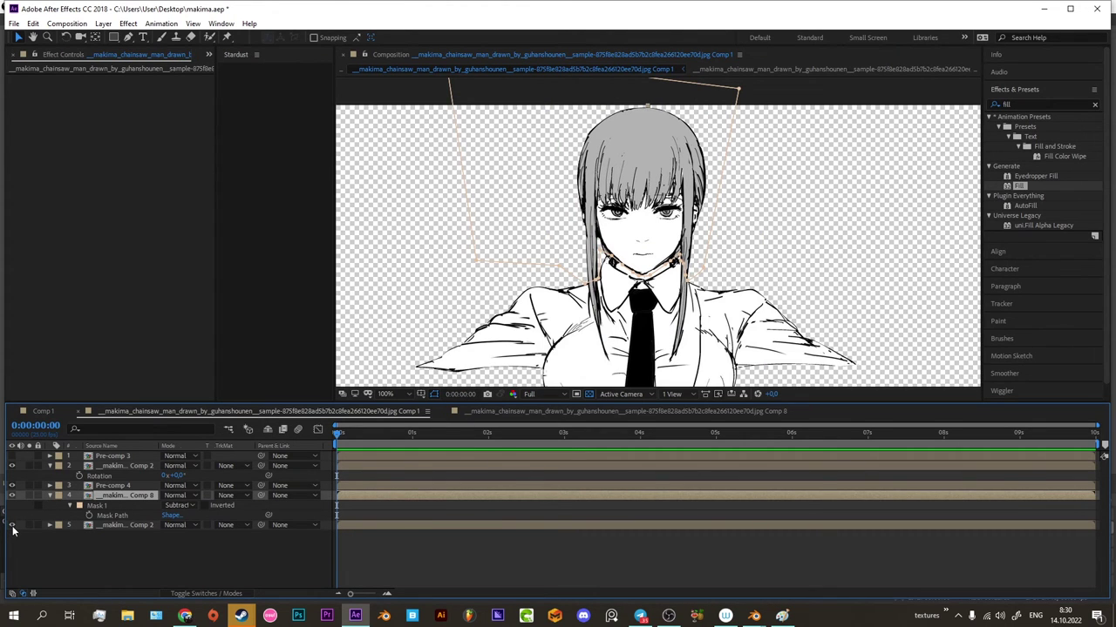
{"action": "left_click", "coordinate": [430, 524]}
{"action": "scroll", "coordinate": [669, 246], "scroll_direction": "up", "scroll_amount": 2}
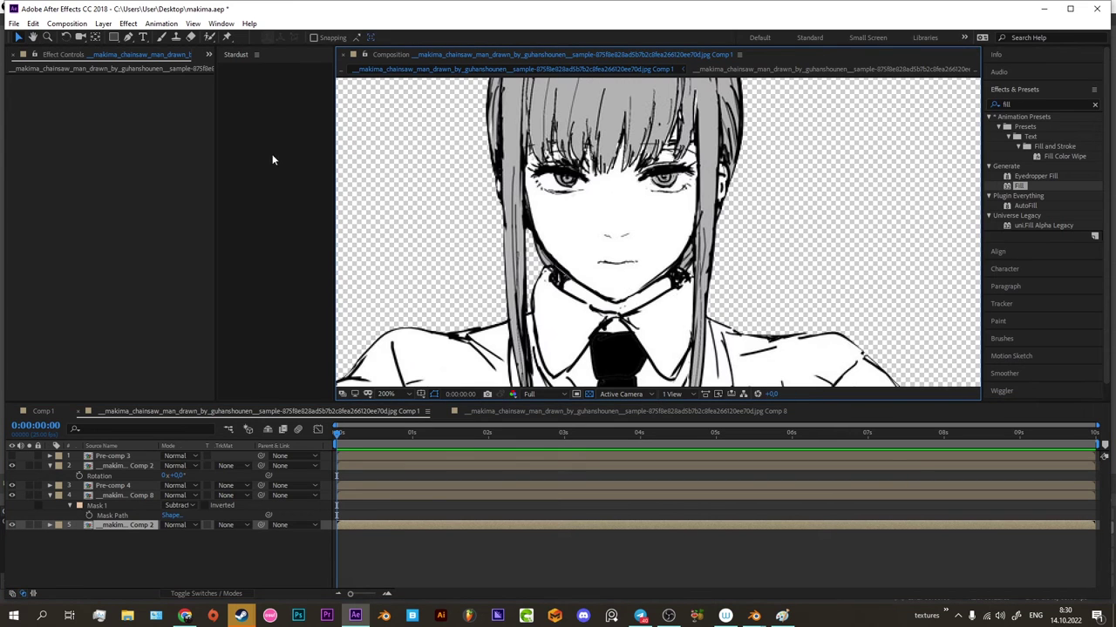
{"action": "left_click", "coordinate": [129, 39]}
{"action": "scroll", "coordinate": [461, 235], "scroll_direction": "down", "scroll_amount": 2}
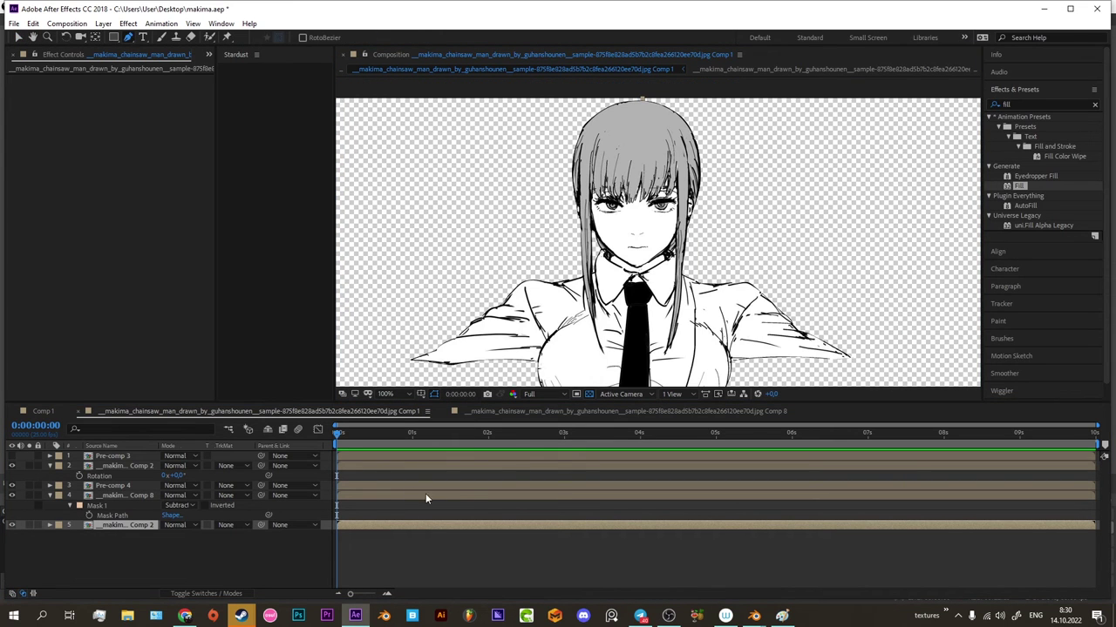
Hide the layer 5 body drawing and turn the layer 2 head back on.
{"action": "scroll", "coordinate": [655, 228], "scroll_direction": "down", "scroll_amount": 2}
{"action": "scroll", "coordinate": [697, 255], "scroll_direction": "up", "scroll_amount": 2}
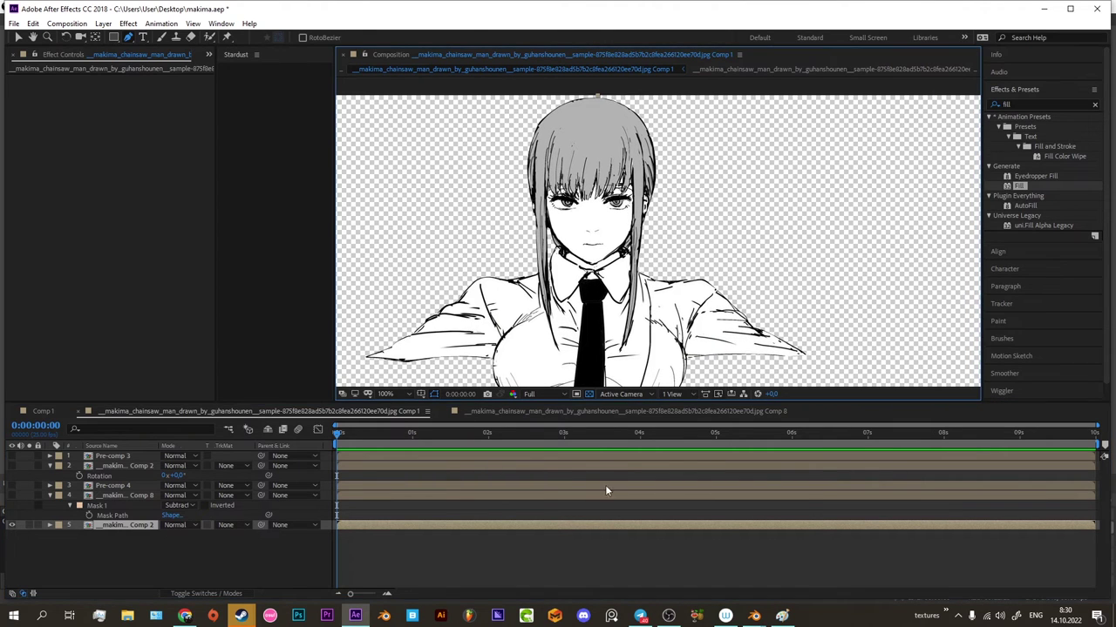
{"action": "scroll", "coordinate": [628, 305], "scroll_direction": "down", "scroll_amount": 2}
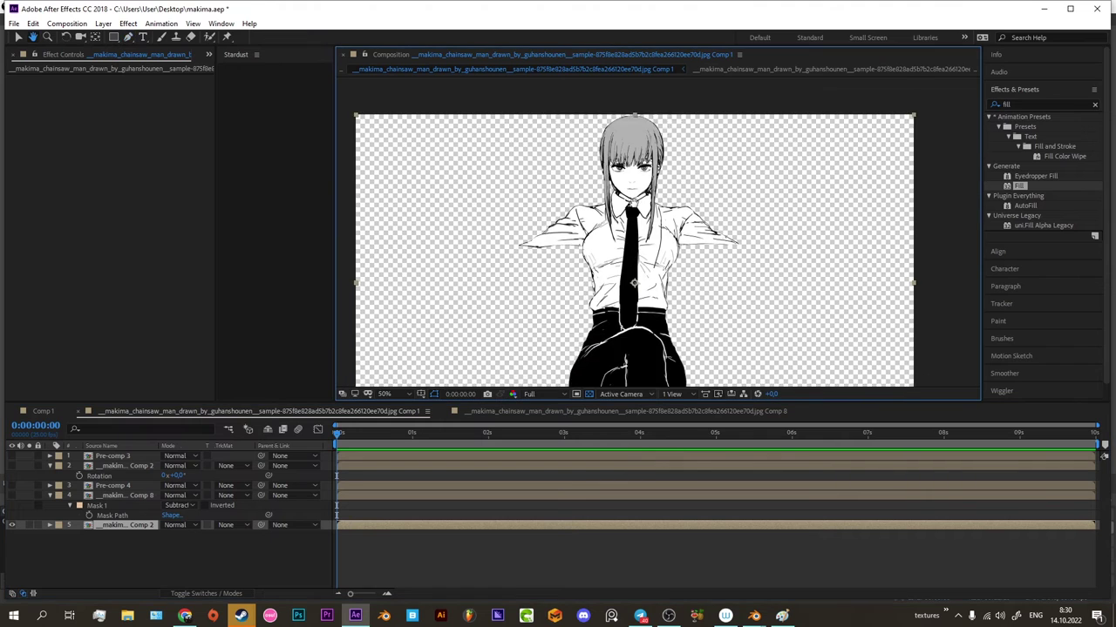
{"action": "scroll", "coordinate": [593, 262], "scroll_direction": "up", "scroll_amount": 2}
{"action": "scroll", "coordinate": [612, 98], "scroll_direction": "up", "scroll_amount": 1}
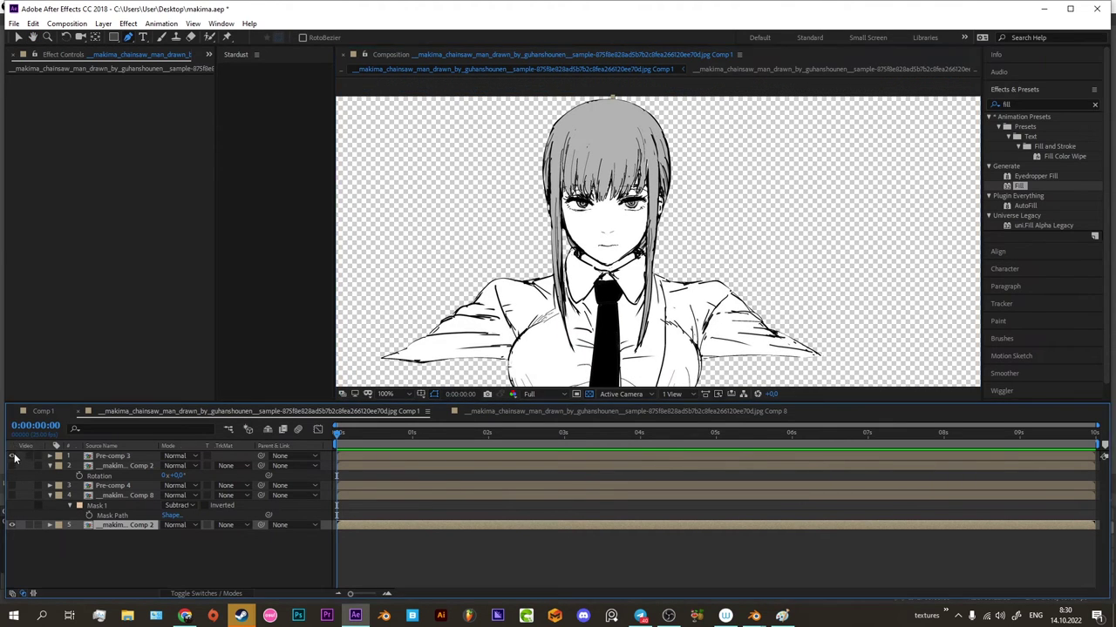
{"action": "left_click", "coordinate": [11, 525]}
{"action": "scroll", "coordinate": [658, 227], "scroll_direction": "down", "scroll_amount": 1}
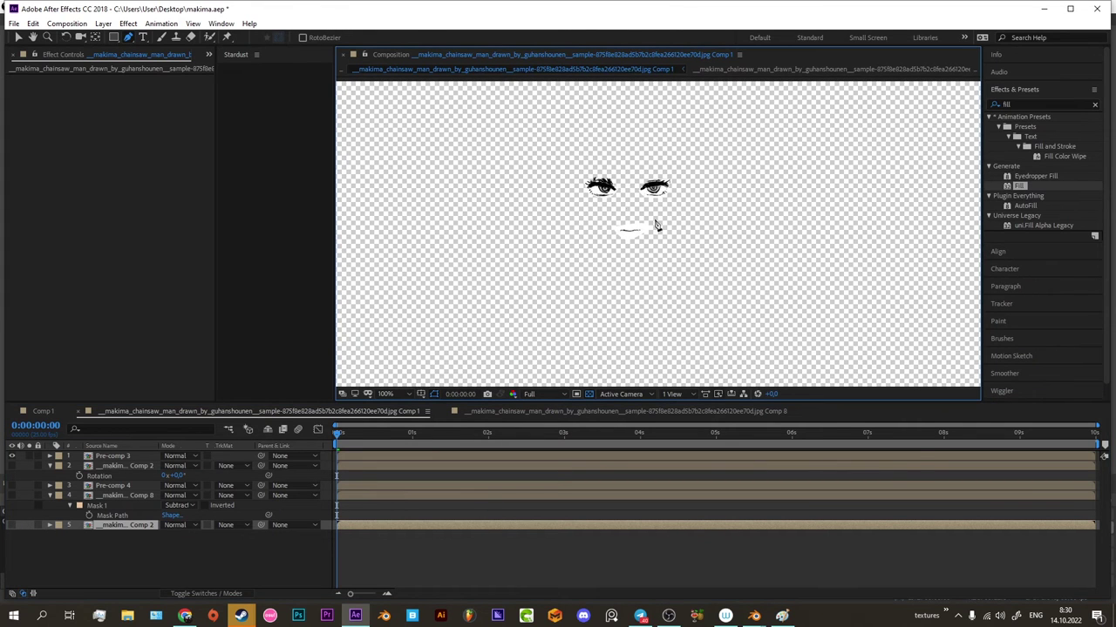
{"action": "left_click", "coordinate": [12, 466]}
{"action": "scroll", "coordinate": [608, 279], "scroll_direction": "up", "scroll_amount": 1}
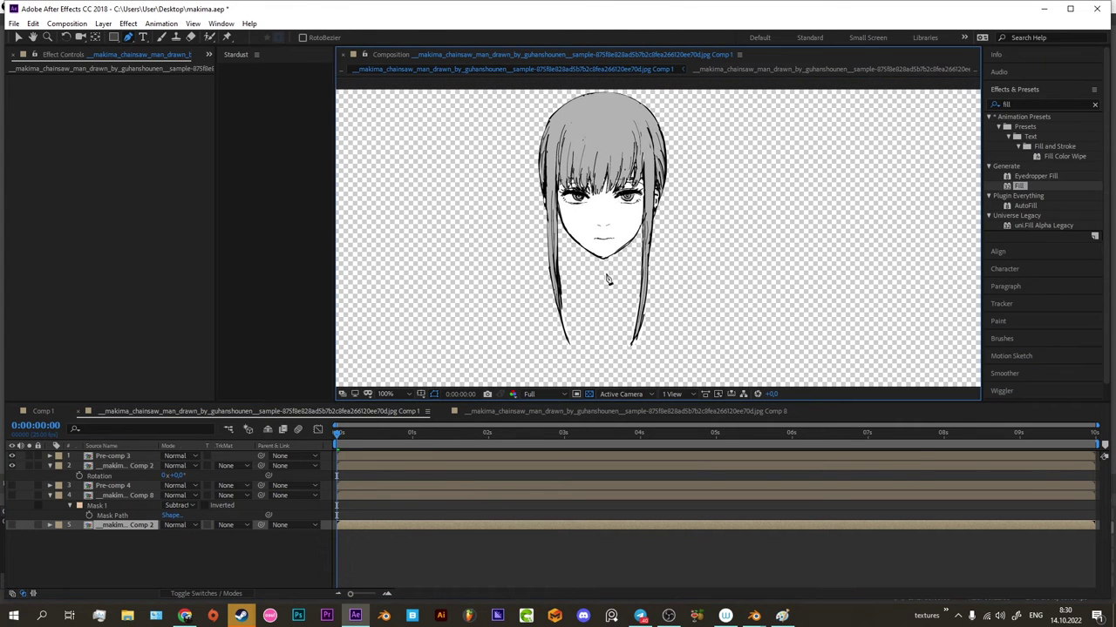
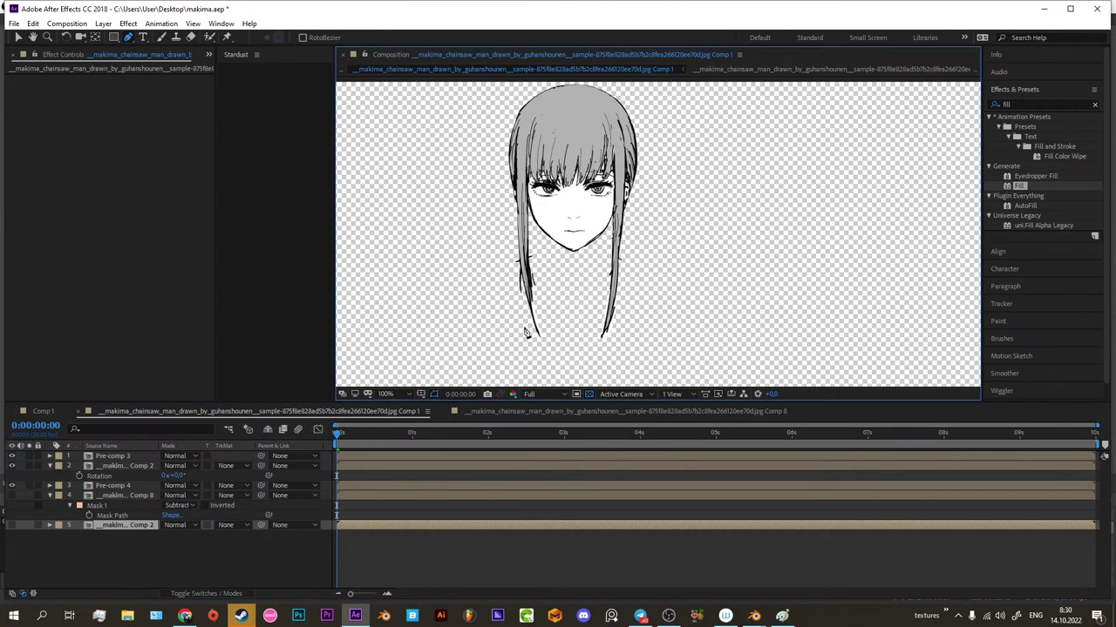
Hide the layer 2 Makima drawing and turn layers 4 (Comp 8) and 5 back on.
{"action": "left_click", "coordinate": [12, 467]}
{"action": "scroll", "coordinate": [611, 288], "scroll_direction": "up", "scroll_amount": 2}
{"action": "left_click_drag", "start_coordinate": [612, 288], "coordinate": [749, 253]}
{"action": "key", "text": "comma"}
{"action": "key", "text": "g"}
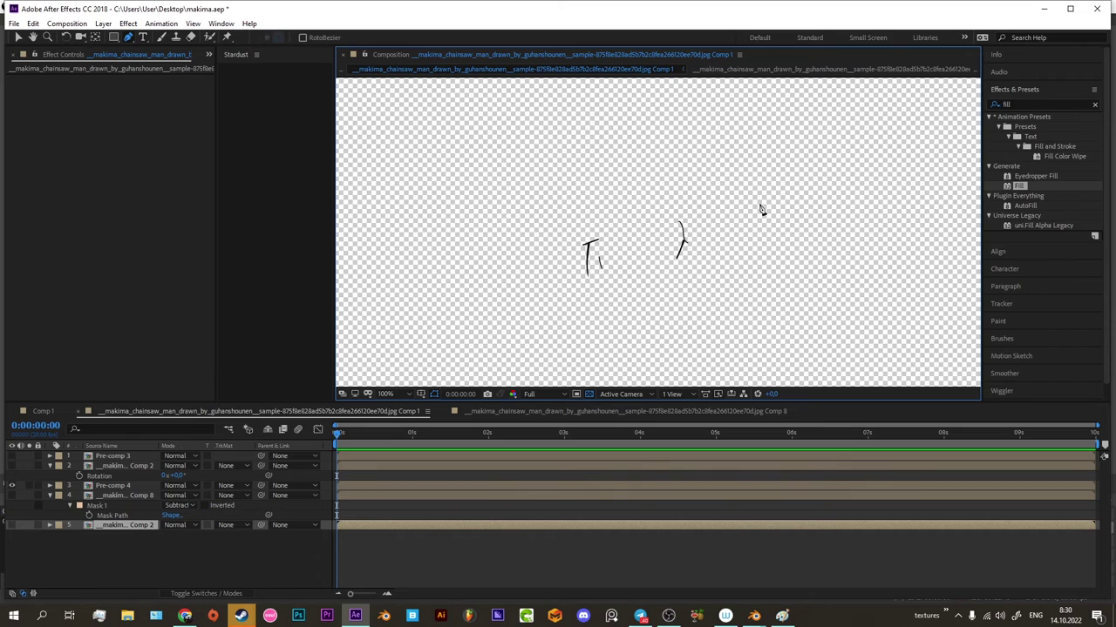
{"action": "left_click", "coordinate": [11, 495]}
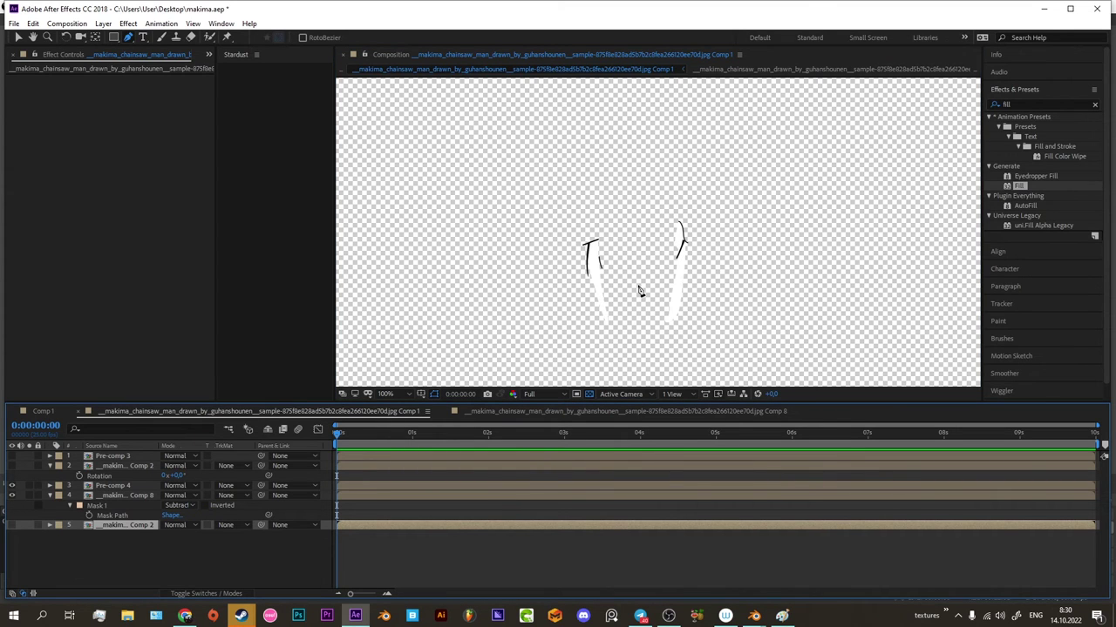
{"action": "left_click", "coordinate": [12, 525]}
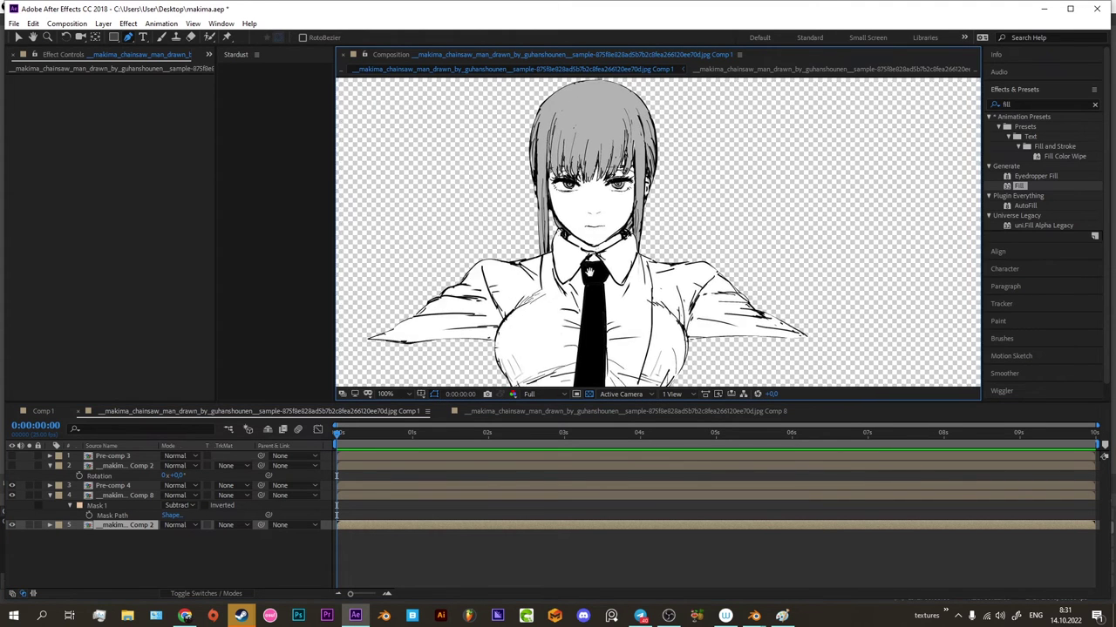
Zoom in on the collar and start drawing Mask 2 on layer 5.
{"action": "left_click_drag", "start_coordinate": [589, 272], "coordinate": [615, 262]}
{"action": "scroll", "coordinate": [562, 258], "scroll_direction": "up", "scroll_amount": 2}
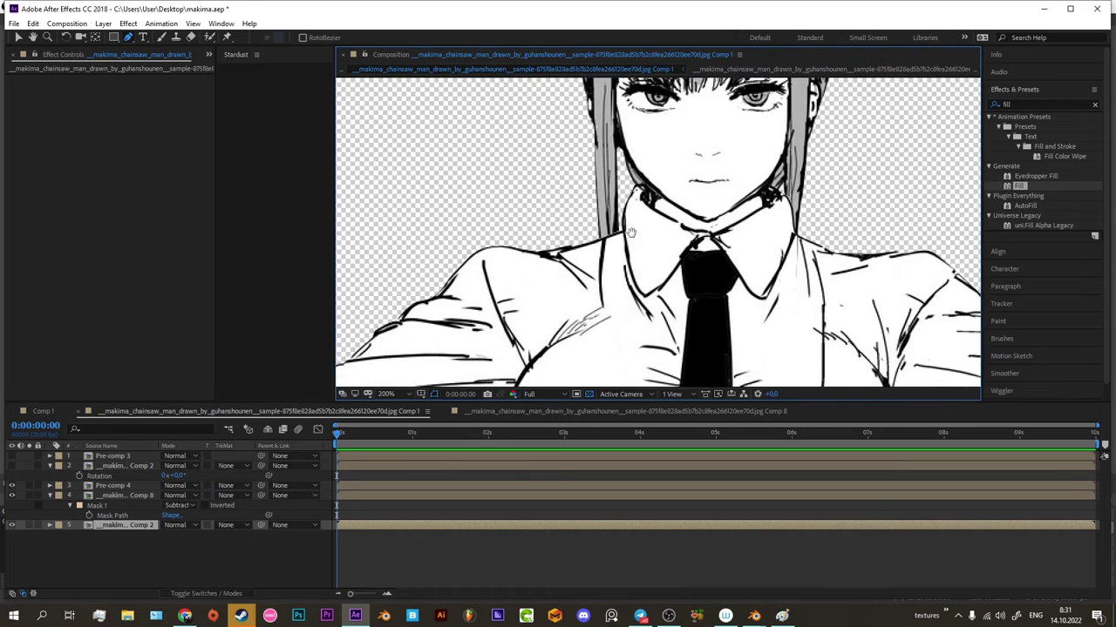
{"action": "scroll", "coordinate": [562, 258], "scroll_direction": "up", "scroll_amount": 1}
{"action": "scroll", "coordinate": [562, 258], "scroll_direction": "up", "scroll_amount": 1}
{"action": "scroll", "coordinate": [562, 258], "scroll_direction": "up", "scroll_amount": 1}
{"action": "scroll", "coordinate": [612, 261], "scroll_direction": "up", "scroll_amount": 1}
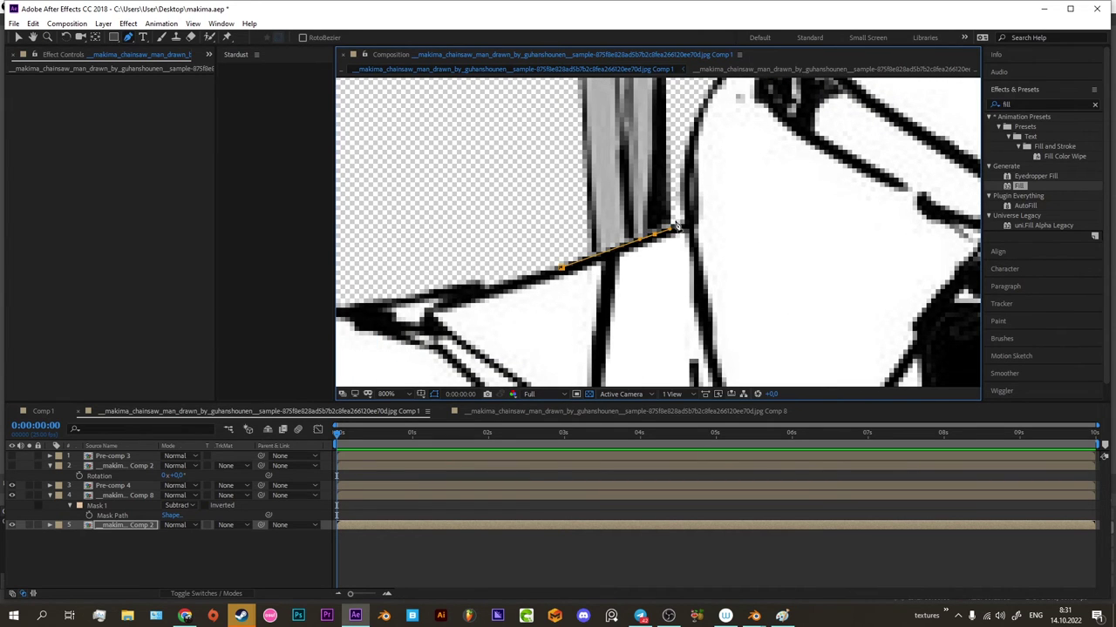
{"action": "scroll", "coordinate": [662, 228], "scroll_direction": "up", "scroll_amount": 2}
{"action": "scroll", "coordinate": [646, 233], "scroll_direction": "up", "scroll_amount": 2}
{"action": "scroll", "coordinate": [645, 234], "scroll_direction": "up", "scroll_amount": 2}
{"action": "scroll", "coordinate": [646, 244], "scroll_direction": "up", "scroll_amount": 1}
{"action": "scroll", "coordinate": [645, 257], "scroll_direction": "up", "scroll_amount": 1}
{"action": "scroll", "coordinate": [644, 272], "scroll_direction": "up", "scroll_amount": 2}
{"action": "left_click", "coordinate": [645, 272]}
{"action": "scroll", "coordinate": [645, 272], "scroll_direction": "down", "scroll_amount": 6}
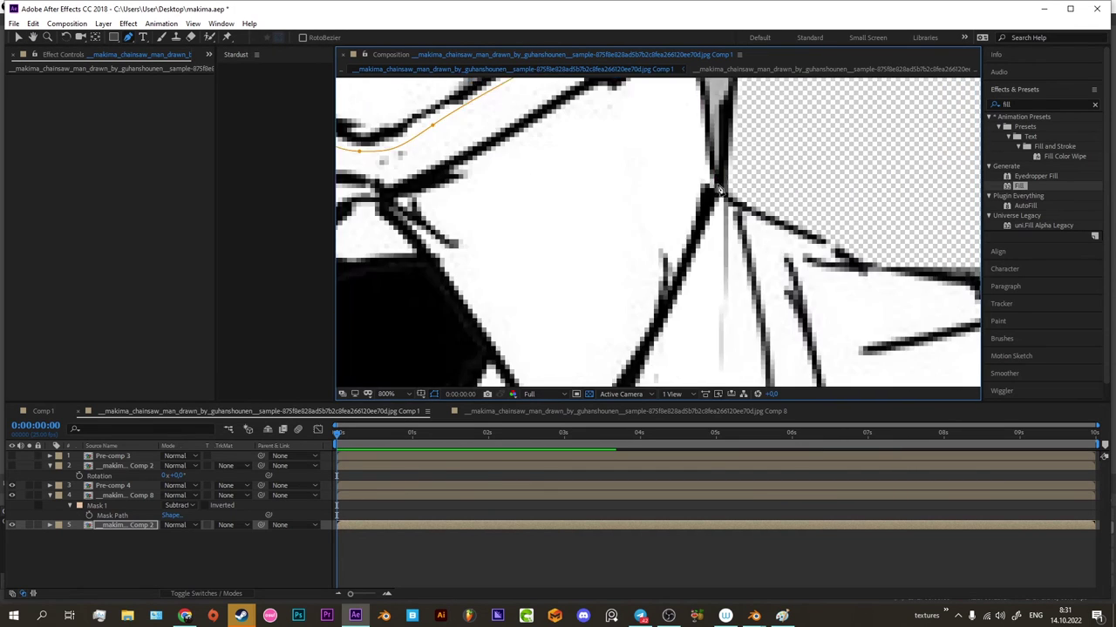
{"action": "scroll", "coordinate": [645, 271], "scroll_direction": "down", "scroll_amount": 5}
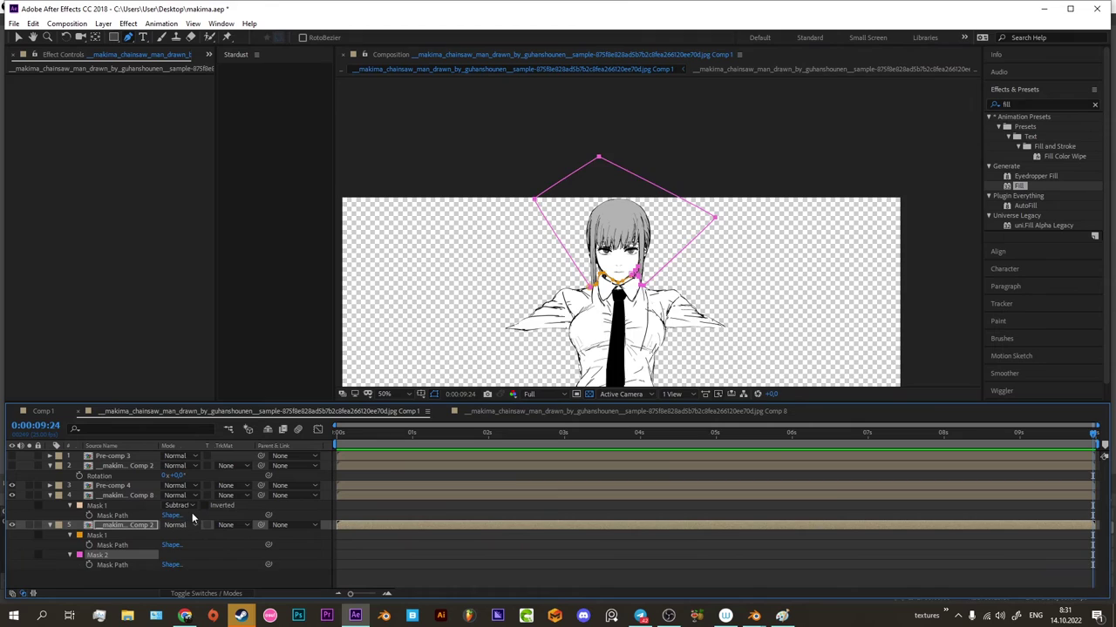
Remove the extra Mask 2 and set layer 5's Mask 1 to Subtract, inverted.
{"action": "key", "text": "Delete"}
{"action": "scroll", "coordinate": [663, 276], "scroll_direction": "up", "scroll_amount": 6}
{"action": "scroll", "coordinate": [663, 275], "scroll_direction": "down", "scroll_amount": 4}
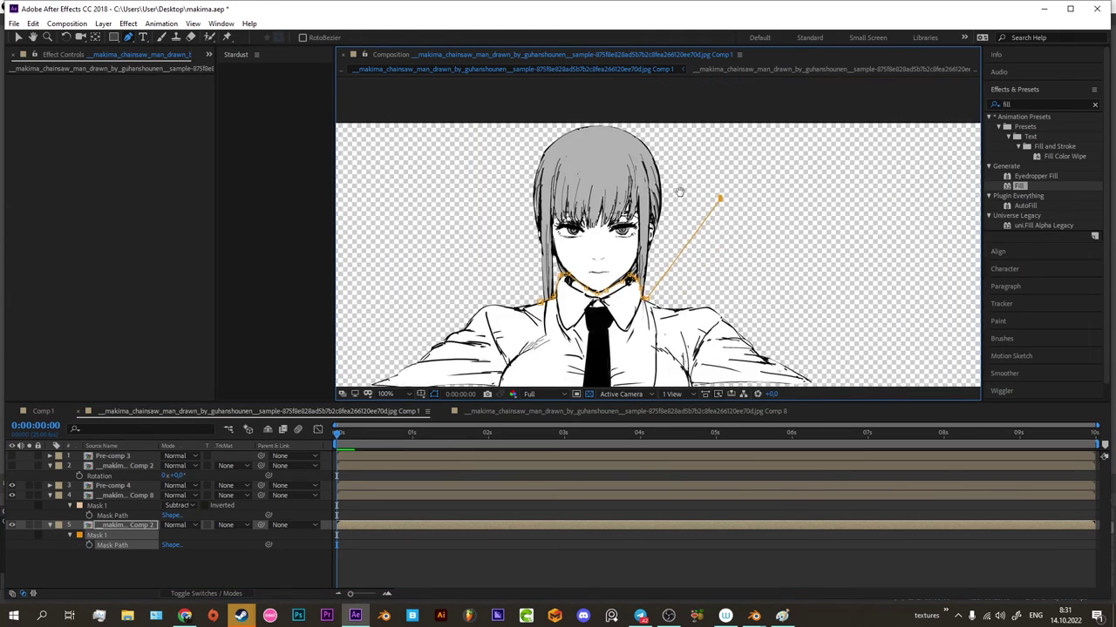
{"action": "left_click", "coordinate": [225, 480]}
{"action": "scroll", "coordinate": [676, 242], "scroll_direction": "up", "scroll_amount": 6}
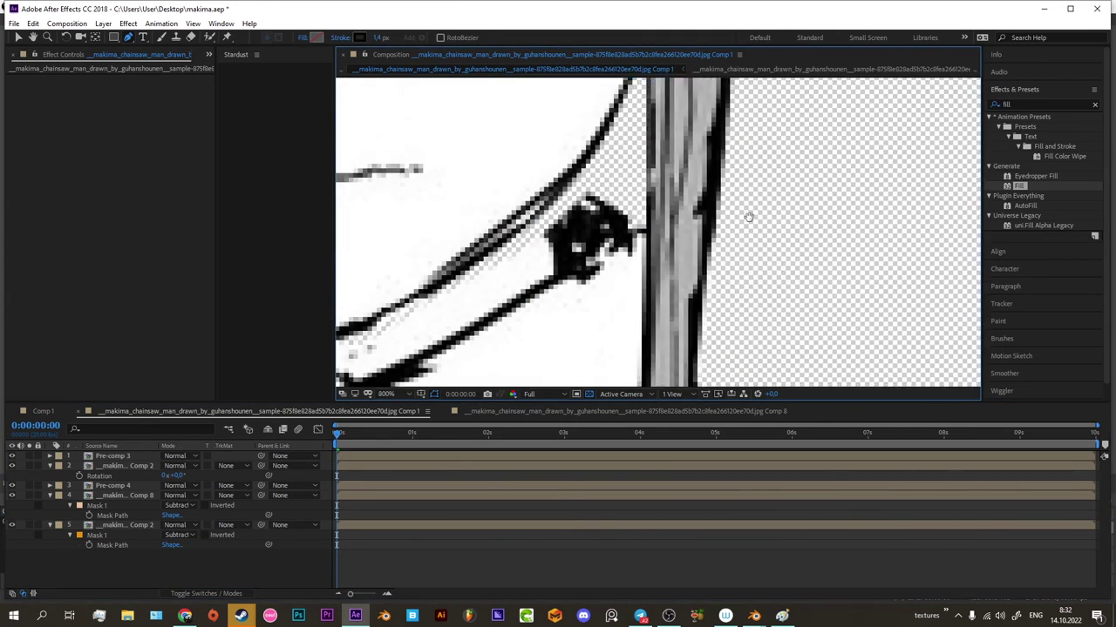
{"action": "scroll", "coordinate": [677, 242], "scroll_direction": "up", "scroll_amount": 2}
{"action": "left_click_drag", "start_coordinate": [128, 37], "coordinate": [170, 87]}
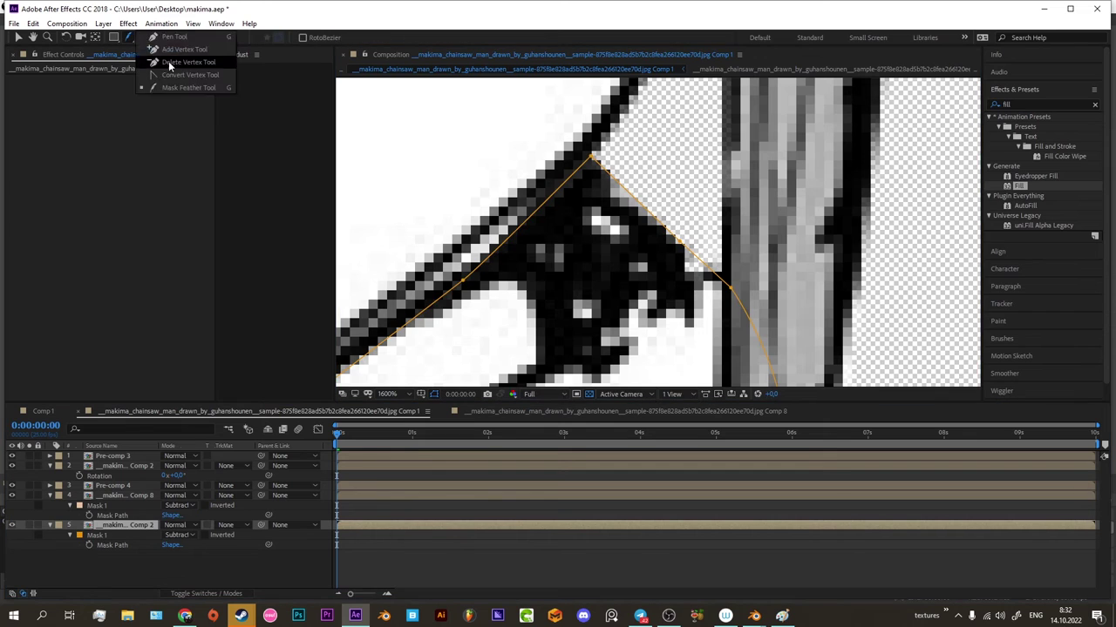
{"action": "scroll", "coordinate": [638, 319], "scroll_direction": "up", "scroll_amount": 3}
{"action": "scroll", "coordinate": [638, 319], "scroll_direction": "down", "scroll_amount": 4}
{"action": "scroll", "coordinate": [575, 239], "scroll_direction": "up", "scroll_amount": 4}
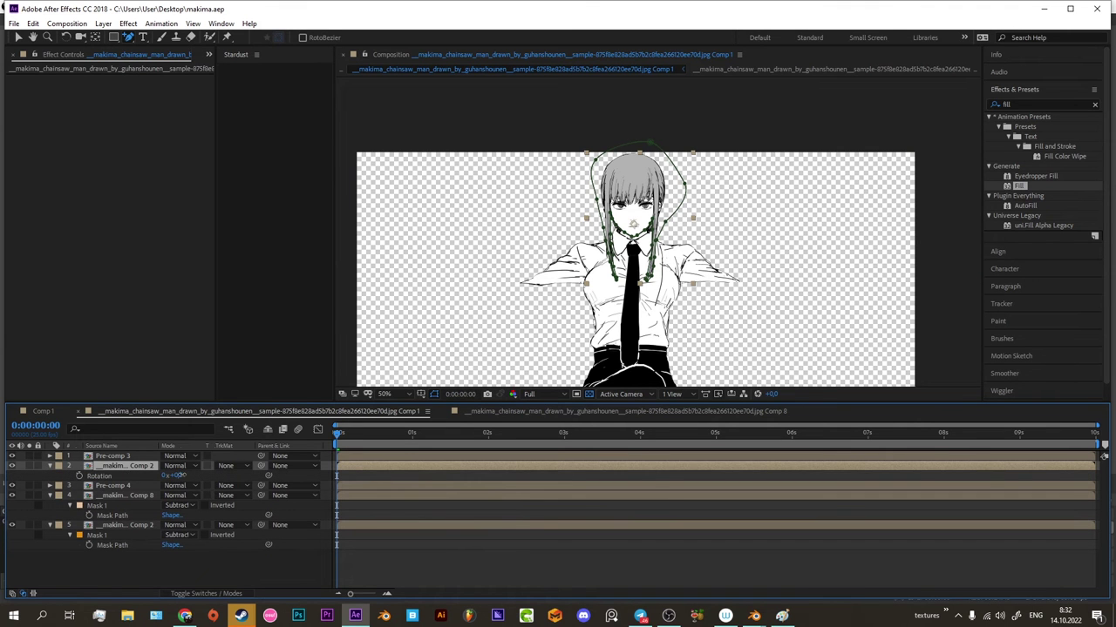
Test-scrub layer 2's Rotation, then undo it back to 0° and reselect layer 2.
{"action": "mouse_move", "coordinate": [184, 473]}
{"action": "left_mouse_down"}
{"action": "mouse_move", "coordinate": [190, 454]}
{"action": "mouse_move", "coordinate": [185, 471]}
{"action": "left_mouse_up"}
{"action": "scroll", "coordinate": [610, 236], "scroll_direction": "up", "scroll_amount": 2}
{"action": "key", "text": "ctrl+z"}
{"action": "key", "text": "ctrl+z"}
{"action": "left_click", "coordinate": [521, 477]}
{"action": "left_click", "coordinate": [500, 467]}
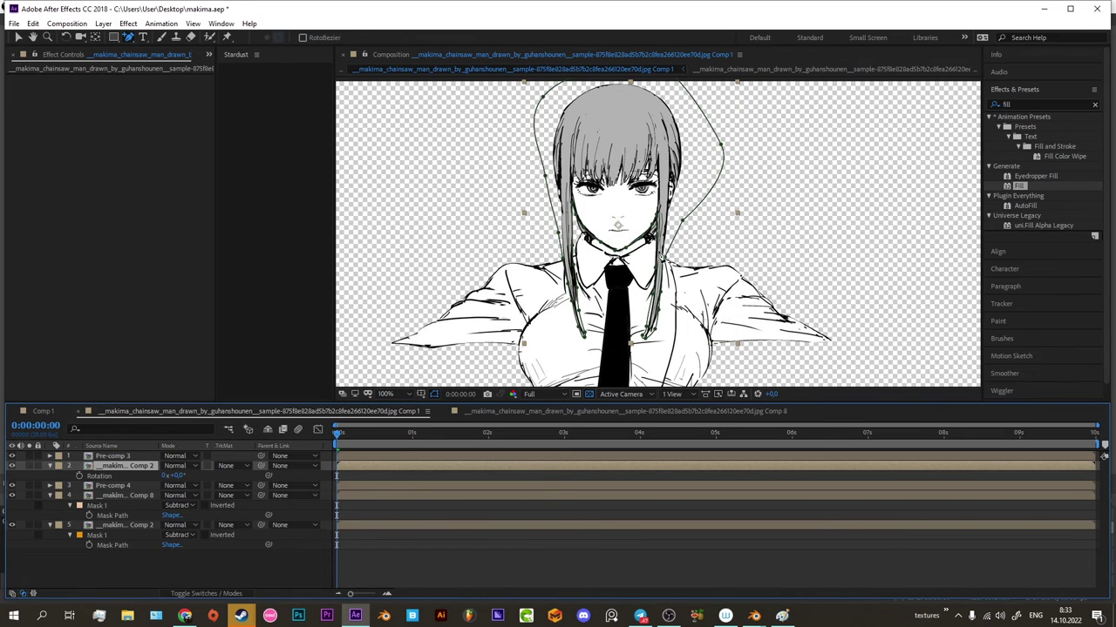
Parent Pre-comp 3 to the layer 2 makima comp so its Parent reads 2. makima.
{"action": "key", "text": "ctrl+shift+a"}
{"action": "left_click", "coordinate": [608, 463]}
{"action": "mouse_move", "coordinate": [261, 458]}
{"action": "left_mouse_down"}
{"action": "mouse_move", "coordinate": [118, 466]}
{"action": "mouse_move", "coordinate": [160, 469]}
{"action": "left_mouse_up"}
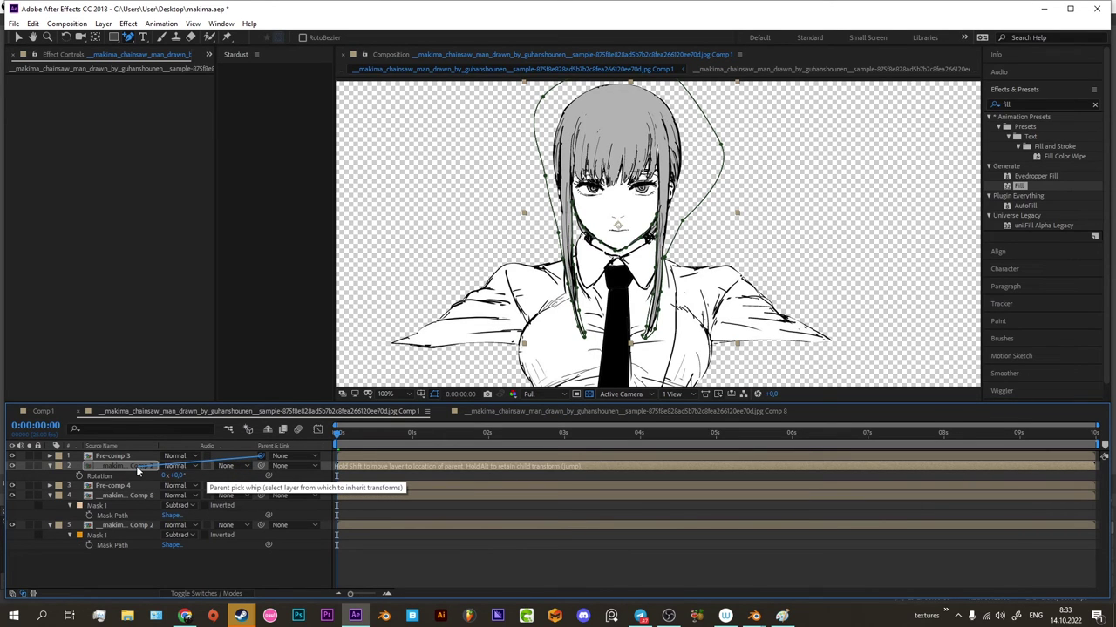
{"action": "mouse_move", "coordinate": [136, 466]}
{"action": "left_mouse_down"}
{"action": "mouse_move", "coordinate": [91, 446]}
{"action": "mouse_move", "coordinate": [432, 396]}
{"action": "left_mouse_up"}
{"action": "left_click", "coordinate": [373, 463]}
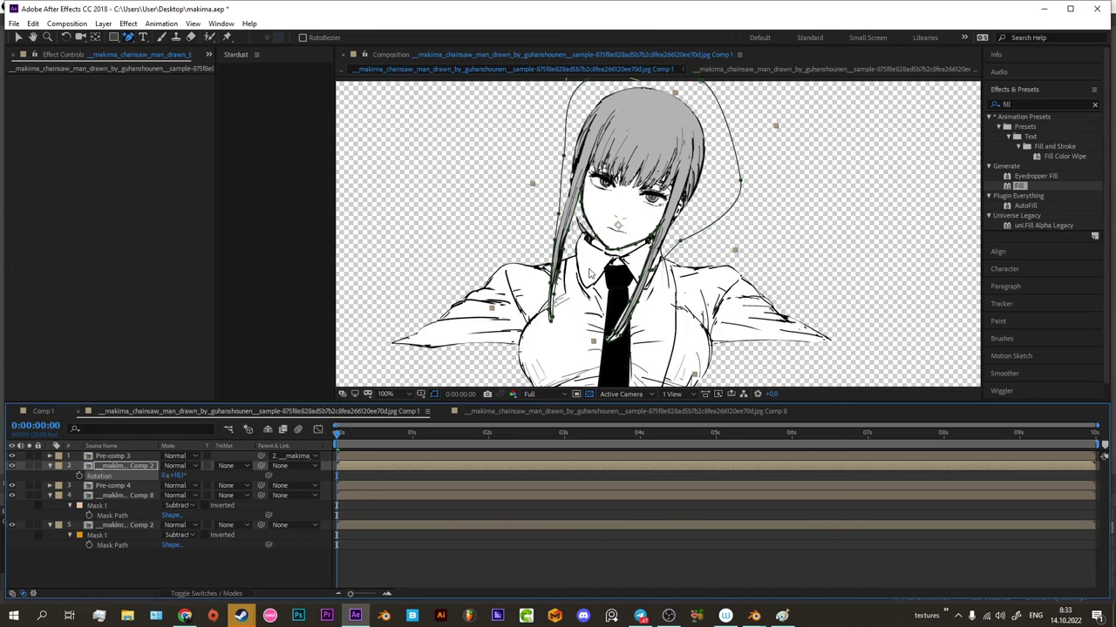
Add a vertex to layer 5's Mask 1 and pull it down along the jaw.
{"action": "scroll", "coordinate": [591, 275], "scroll_direction": "up", "scroll_amount": 2}
{"action": "left_click", "coordinate": [533, 524]}
{"action": "scroll", "coordinate": [613, 221], "scroll_direction": "up", "scroll_amount": 1}
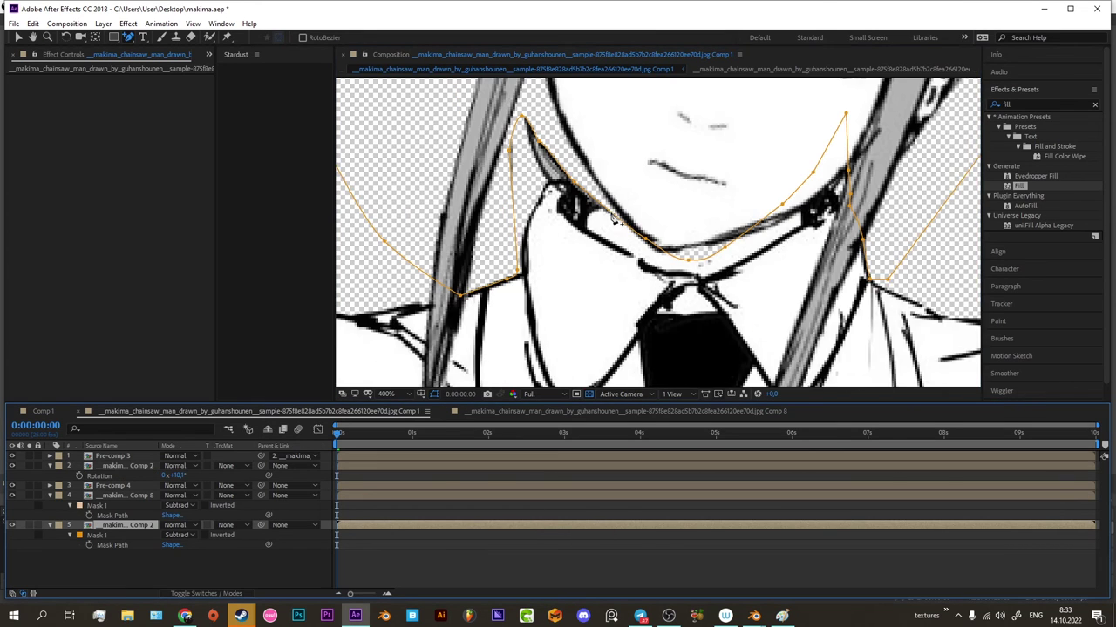
{"action": "left_click_drag", "start_coordinate": [613, 221], "coordinate": [601, 278]}
{"action": "left_click", "coordinate": [558, 212]}
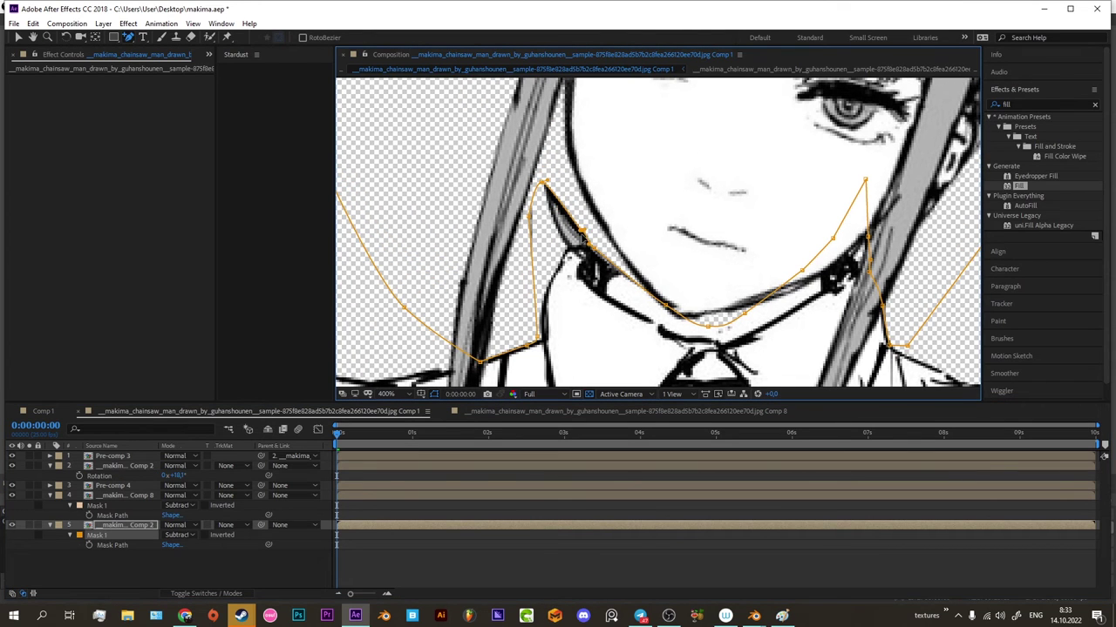
{"action": "left_click_drag", "start_coordinate": [541, 186], "coordinate": [540, 264]}
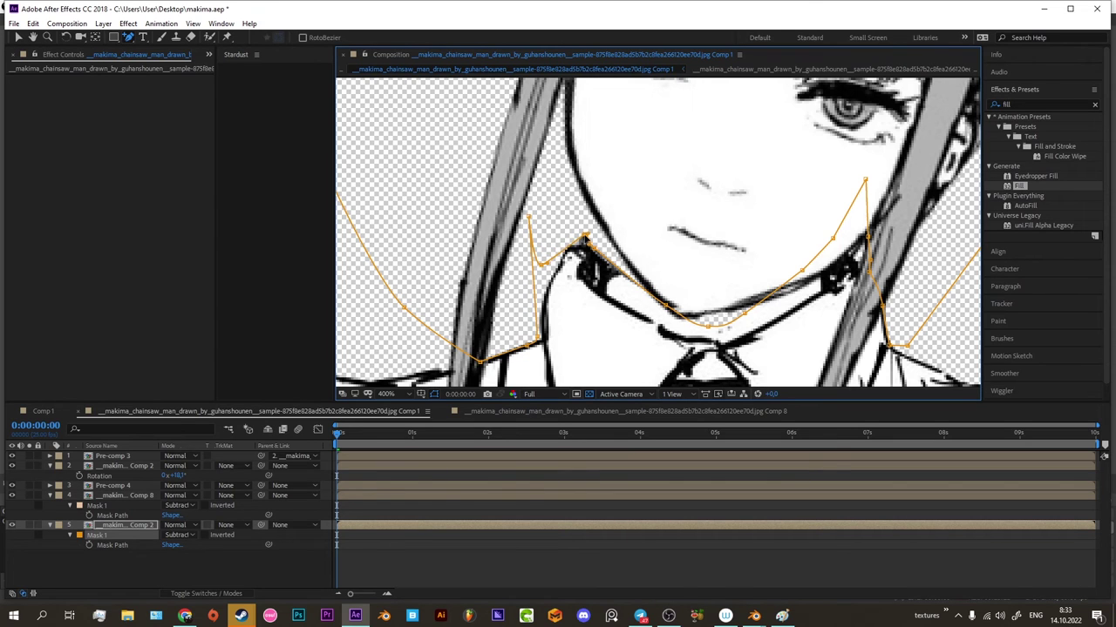
Rotate layer 2 to about -31.9° to check the fit and tuck the mask corner around the hand.
{"action": "left_click_drag", "start_coordinate": [618, 261], "coordinate": [719, 271]}
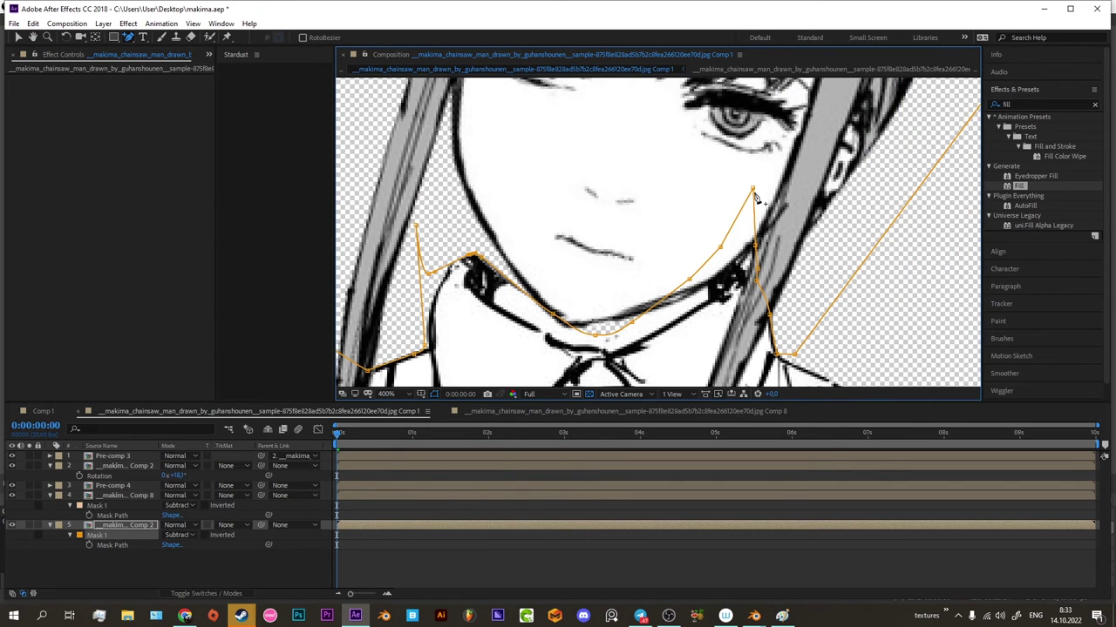
{"action": "left_click_drag", "start_coordinate": [178, 471], "coordinate": [139, 471]}
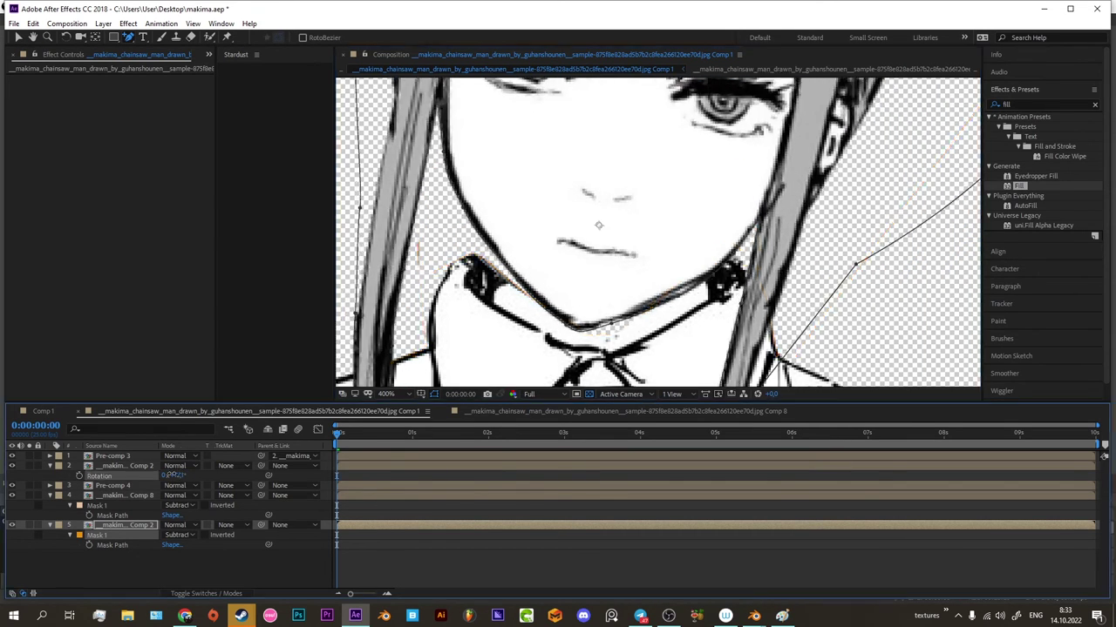
{"action": "left_click", "coordinate": [453, 529]}
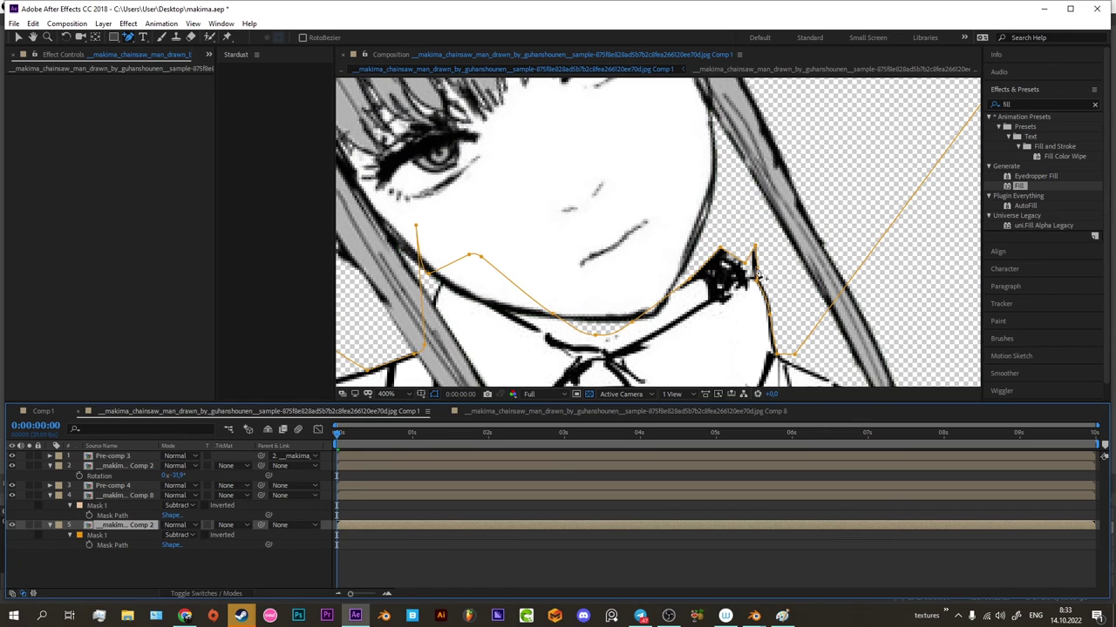
{"action": "left_click_drag", "start_coordinate": [758, 275], "coordinate": [747, 268]}
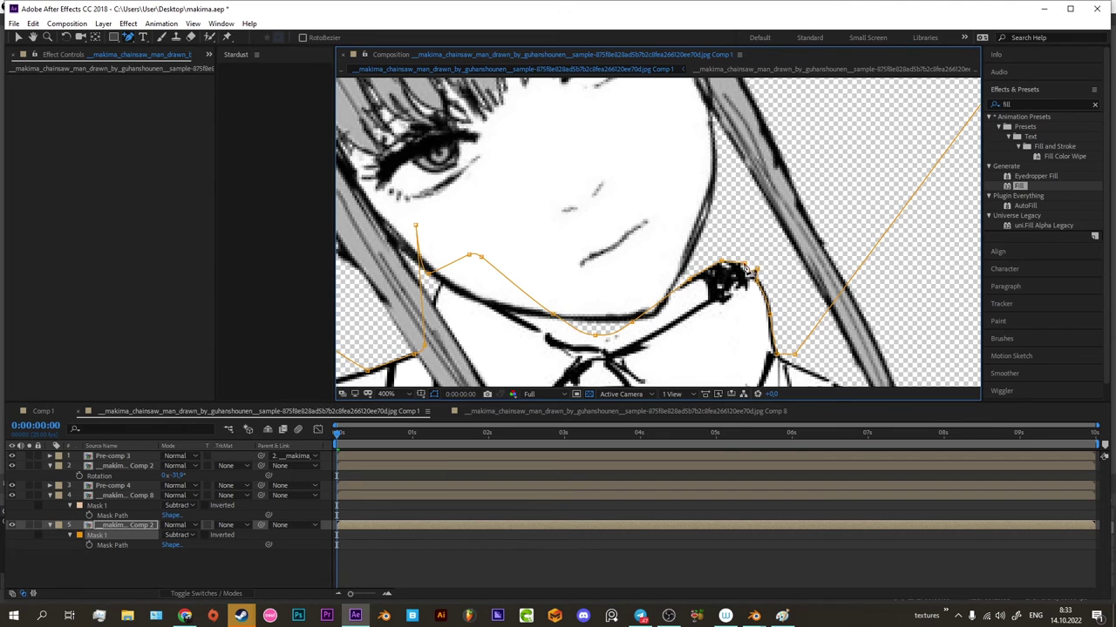
{"action": "scroll", "coordinate": [720, 290], "scroll_direction": "down", "scroll_amount": 2}
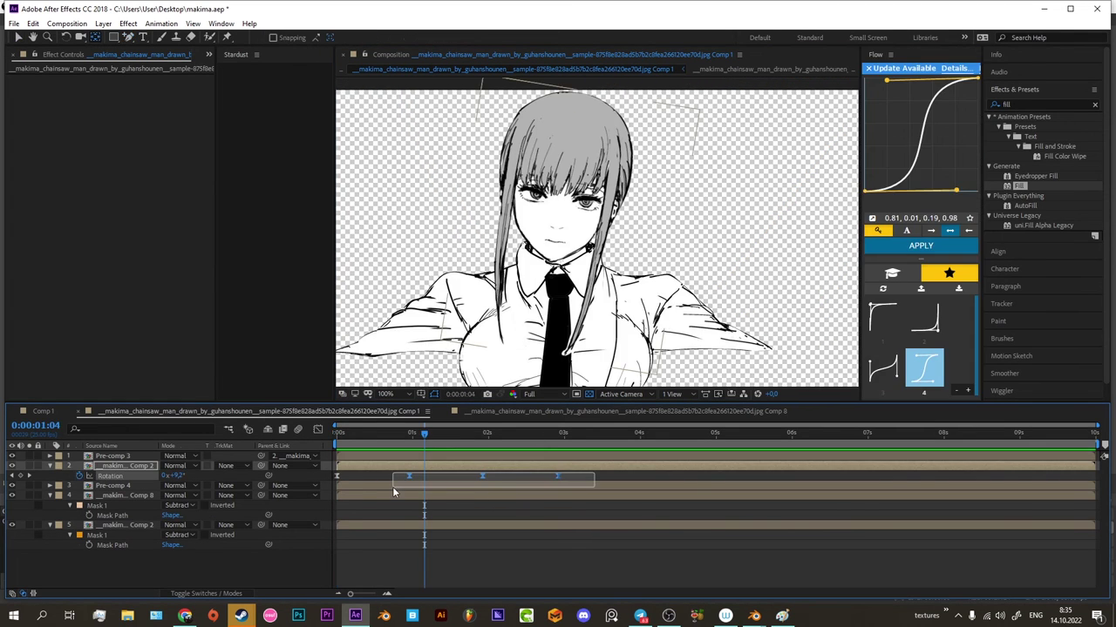
Play back from the first frame, then rotate layer 2 about 12.8° at the paused time.
{"action": "key", "text": "space"}
{"action": "key", "text": "Home"}
{"action": "key", "text": "space"}
{"action": "left_click", "coordinate": [472, 434]}
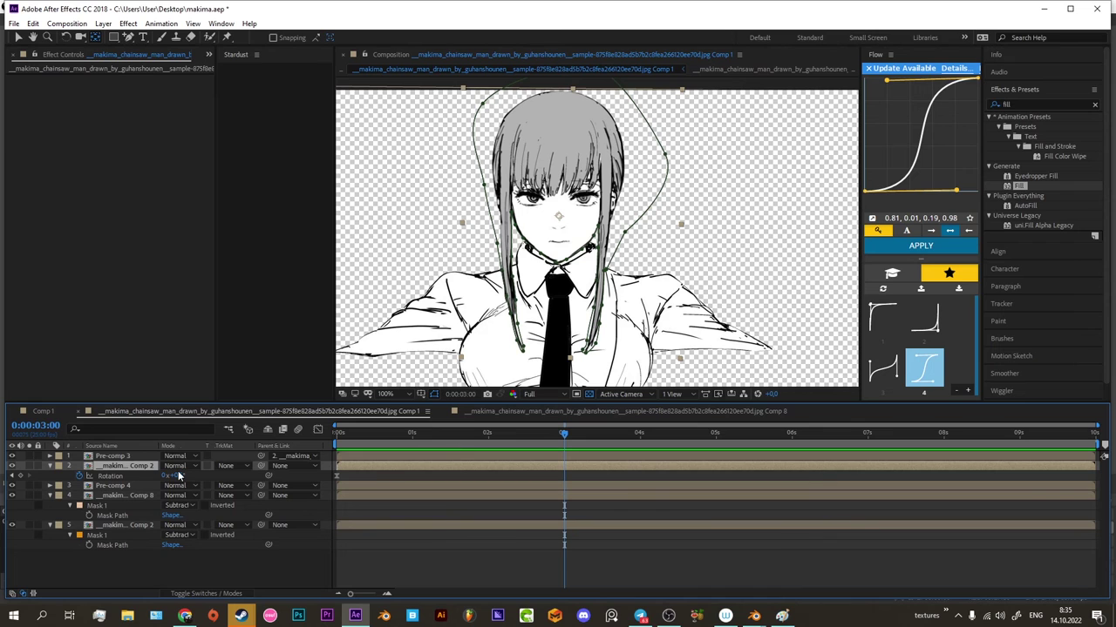
{"action": "left_click_drag", "start_coordinate": [192, 475], "coordinate": [248, 468]}
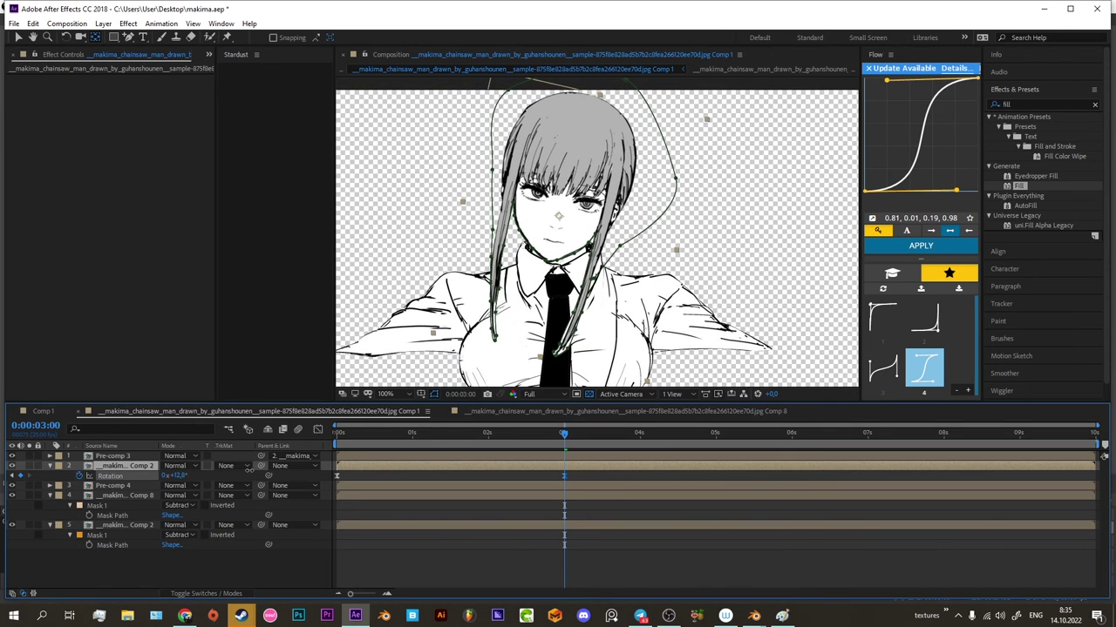
Shape a Flow easing curve for the rotation keyframes, apply it and preview.
{"action": "left_click", "coordinate": [883, 319]}
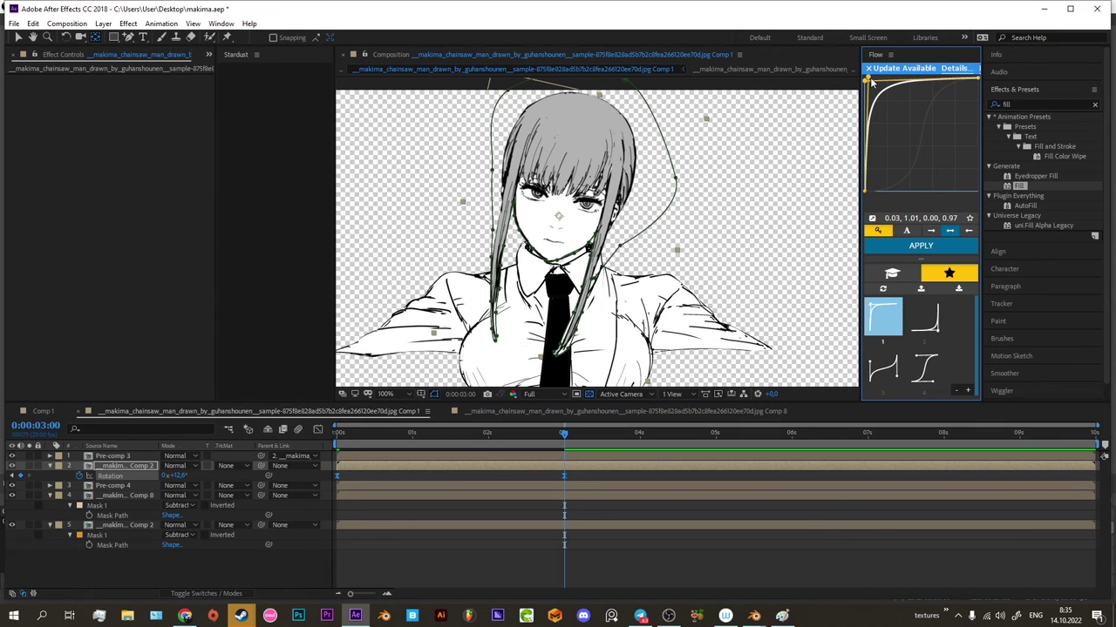
{"action": "left_click_drag", "start_coordinate": [870, 80], "coordinate": [859, 133]}
{"action": "left_click_drag", "start_coordinate": [867, 85], "coordinate": [916, 102]}
{"action": "left_click", "coordinate": [904, 247]}
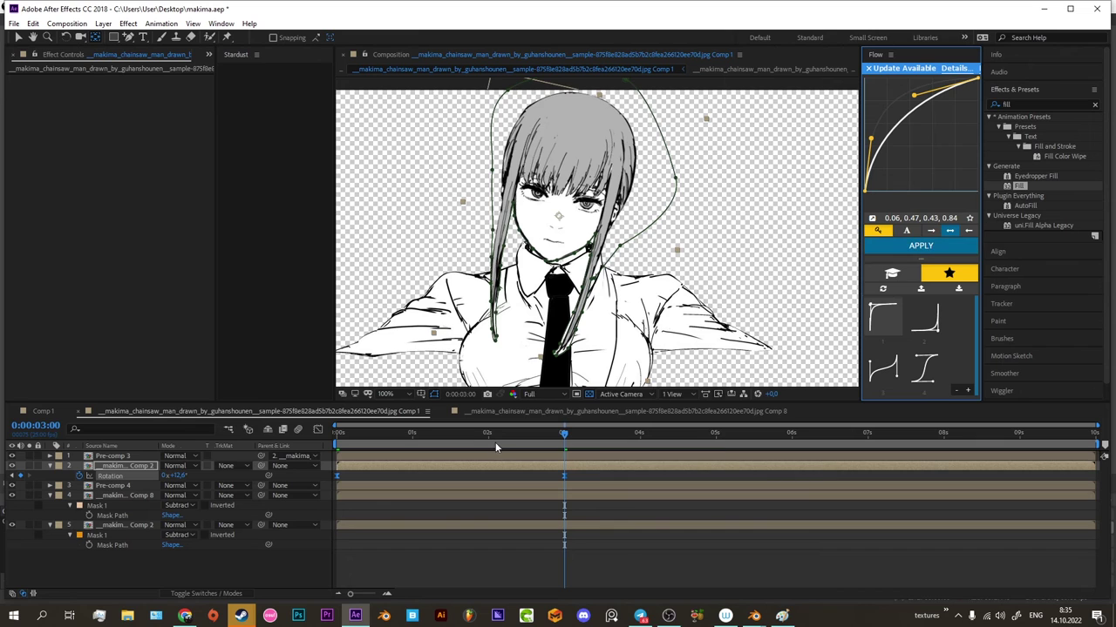
{"action": "key", "text": "space"}
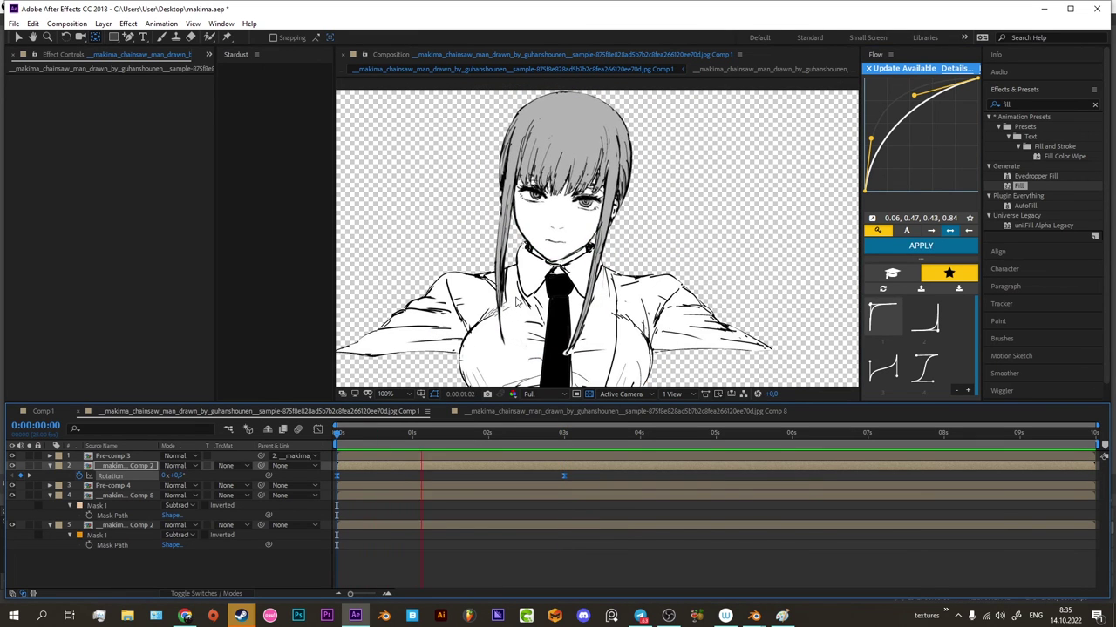
{"action": "key", "text": "space"}
Raise the curve's first handle for a sharper ease-out, reapply and preview again.
{"action": "left_click_drag", "start_coordinate": [871, 142], "coordinate": [865, 102]}
{"action": "left_click", "coordinate": [904, 247]}
{"action": "key", "text": "space"}
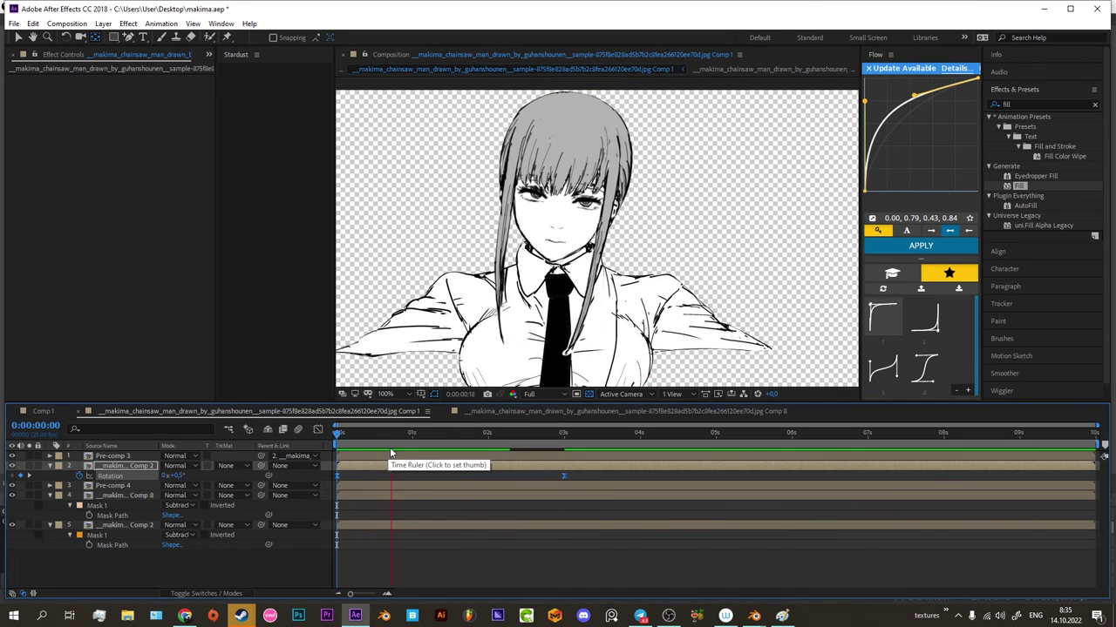
{"action": "key", "text": "space"}
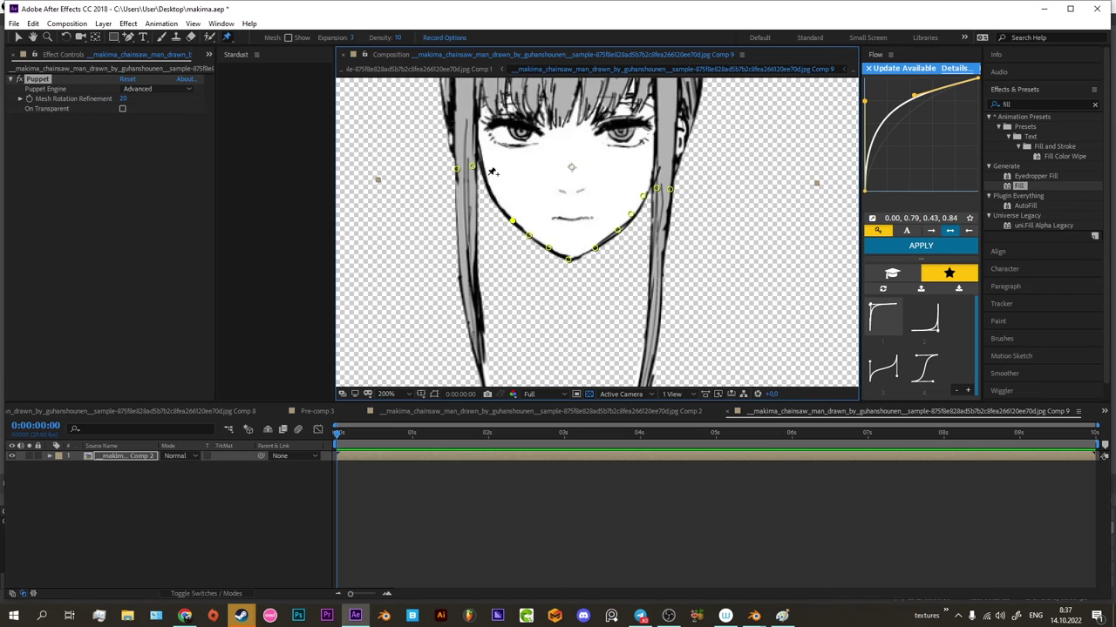
Bend a hair strand with a puppet pin and retime the hair keyframes to about 1.7 s.
{"action": "scroll", "coordinate": [492, 172], "scroll_direction": "down", "scroll_amount": 3}
{"action": "scroll", "coordinate": [535, 216], "scroll_direction": "down", "scroll_amount": 2}
{"action": "left_click_drag", "start_coordinate": [528, 213], "coordinate": [522, 243]}
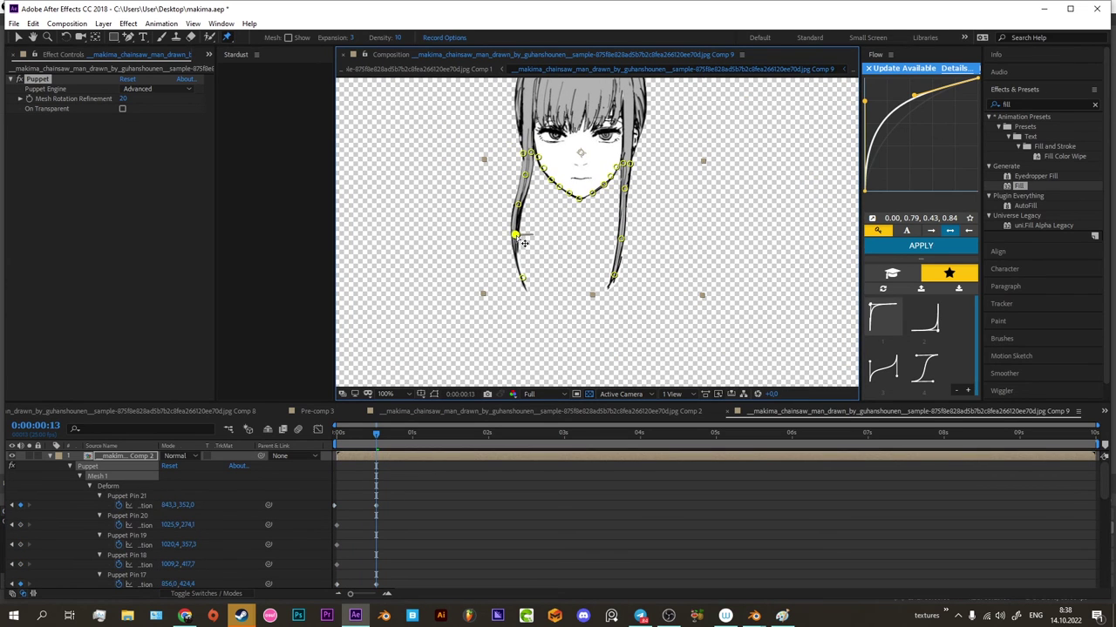
{"action": "key", "text": "space"}
{"action": "mouse_move", "coordinate": [368, 584]}
{"action": "left_mouse_down"}
{"action": "mouse_move", "coordinate": [361, 467]}
{"action": "mouse_move", "coordinate": [461, 468]}
{"action": "left_mouse_up"}
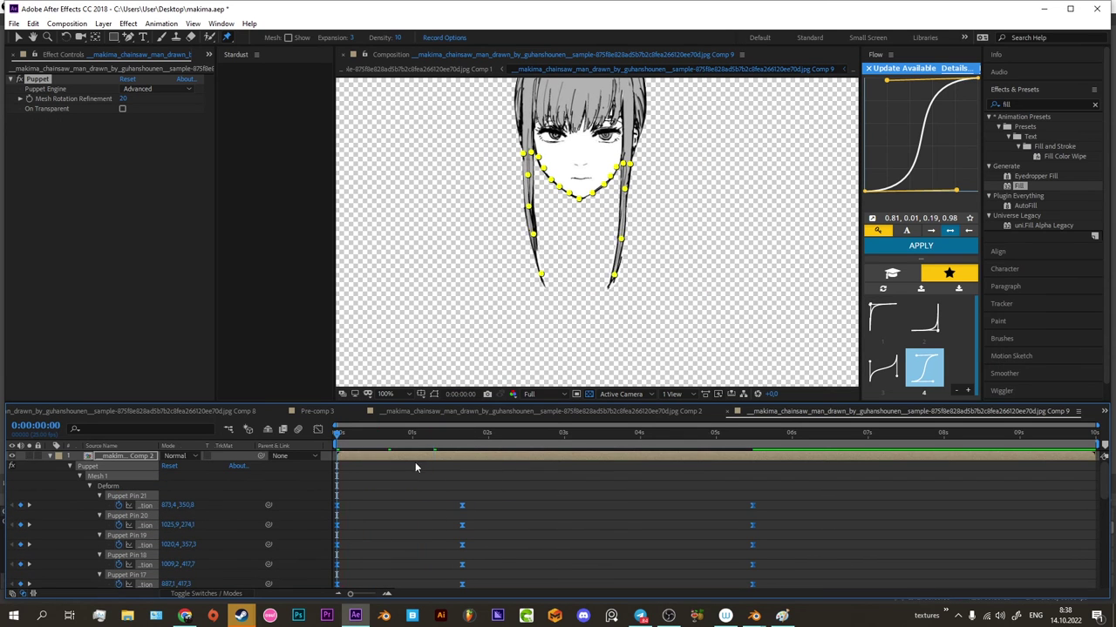
{"action": "left_click", "coordinate": [489, 475]}
Preview the whole scene in Comp 1, then open the torso composition Comp 10.
{"action": "left_click", "coordinate": [197, 411]}
{"action": "left_click", "coordinate": [401, 411]}
{"action": "key", "text": "space"}
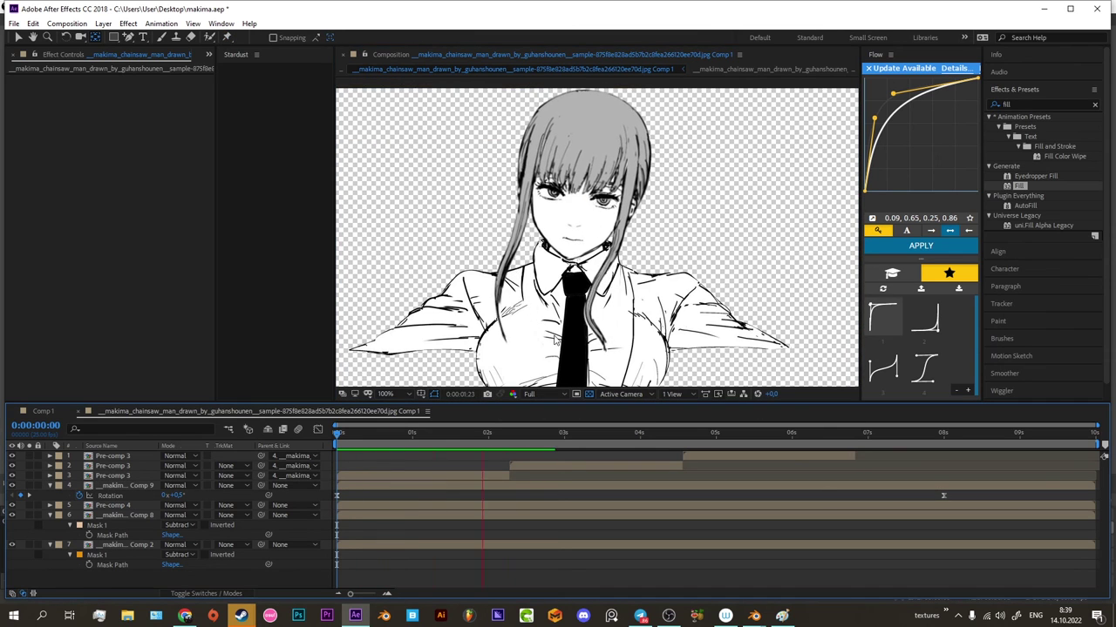
{"action": "left_click", "coordinate": [433, 431]}
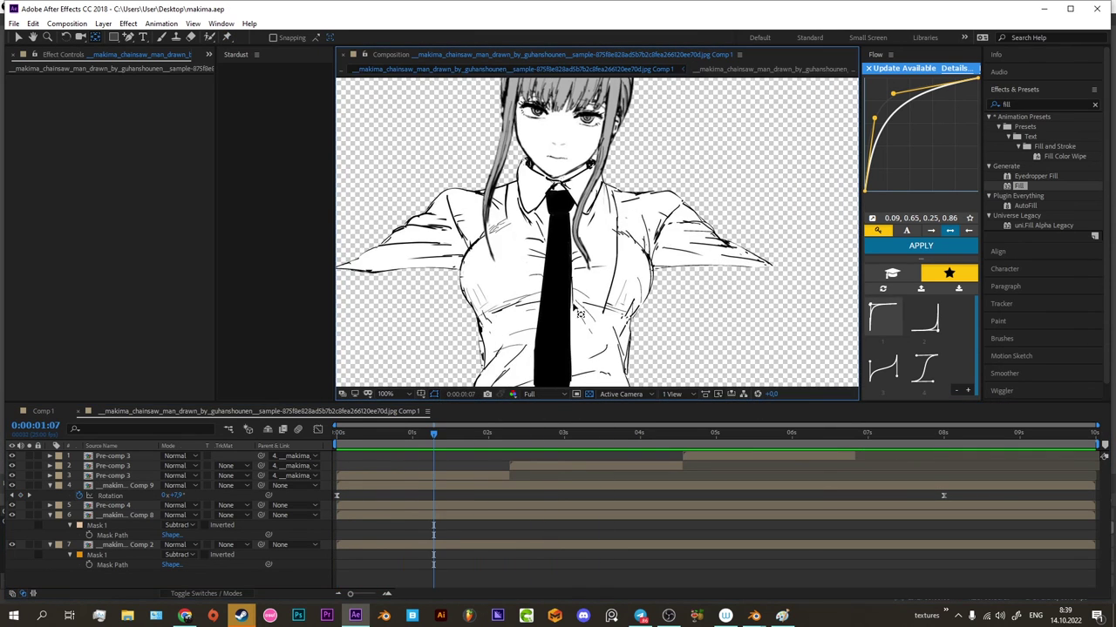
{"action": "key", "text": "ctrl+shift+c"}
{"action": "key", "text": "Return"}
Place puppet pins on the torso along the belt and on both sides of the chest.
{"action": "key", "text": "ctrl+p"}
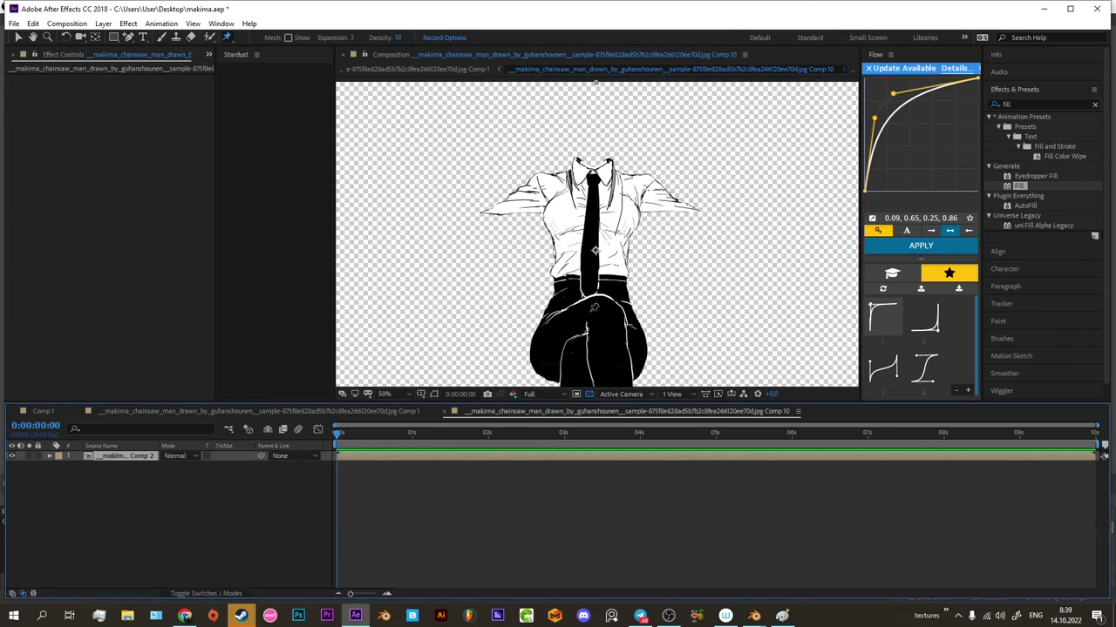
{"action": "left_click", "coordinate": [593, 306]}
{"action": "scroll", "coordinate": [606, 273], "scroll_direction": "up", "scroll_amount": 4}
{"action": "left_click", "coordinate": [436, 432]}
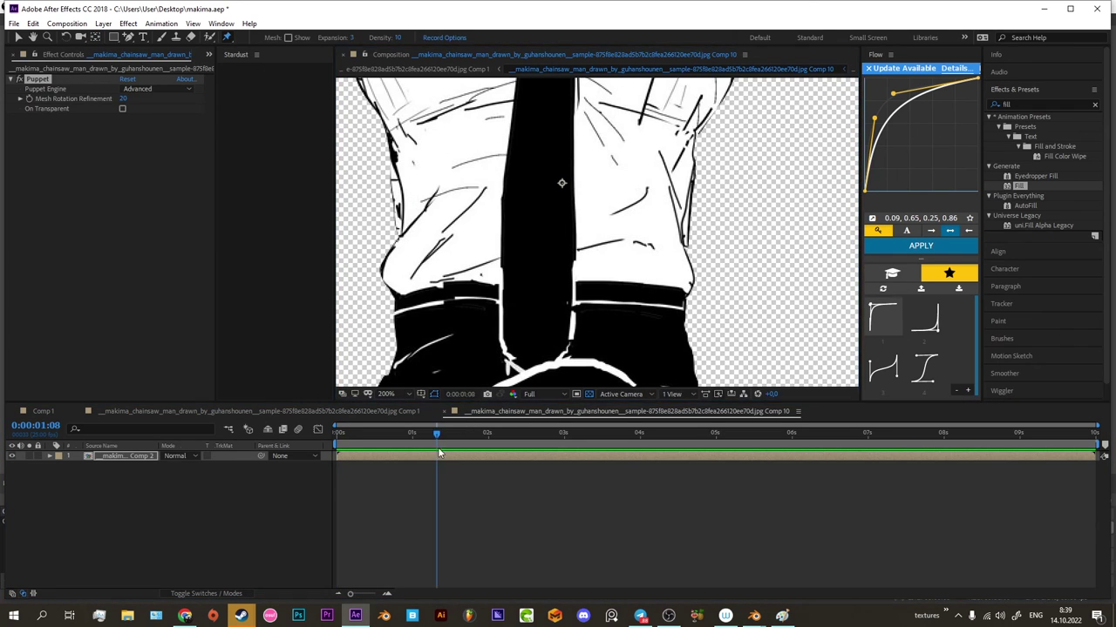
{"action": "key", "text": "Home"}
{"action": "scroll", "coordinate": [597, 262], "scroll_direction": "down", "scroll_amount": 3}
{"action": "scroll", "coordinate": [597, 261], "scroll_direction": "up", "scroll_amount": 3}
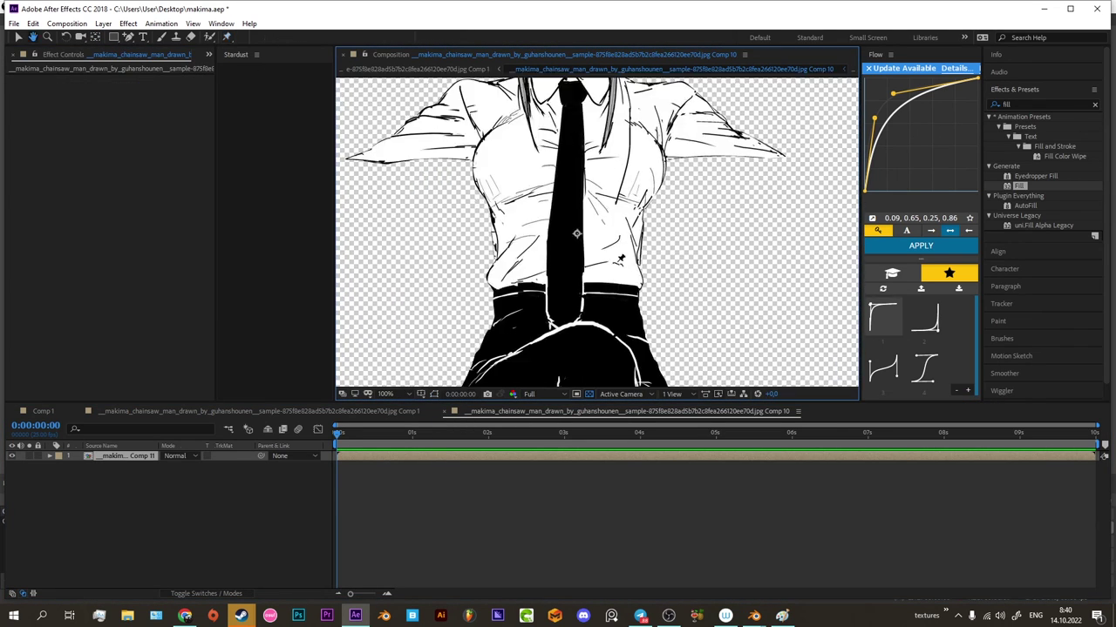
{"action": "left_click", "coordinate": [678, 282]}
{"action": "left_click", "coordinate": [655, 278]}
{"action": "left_click", "coordinate": [627, 276]}
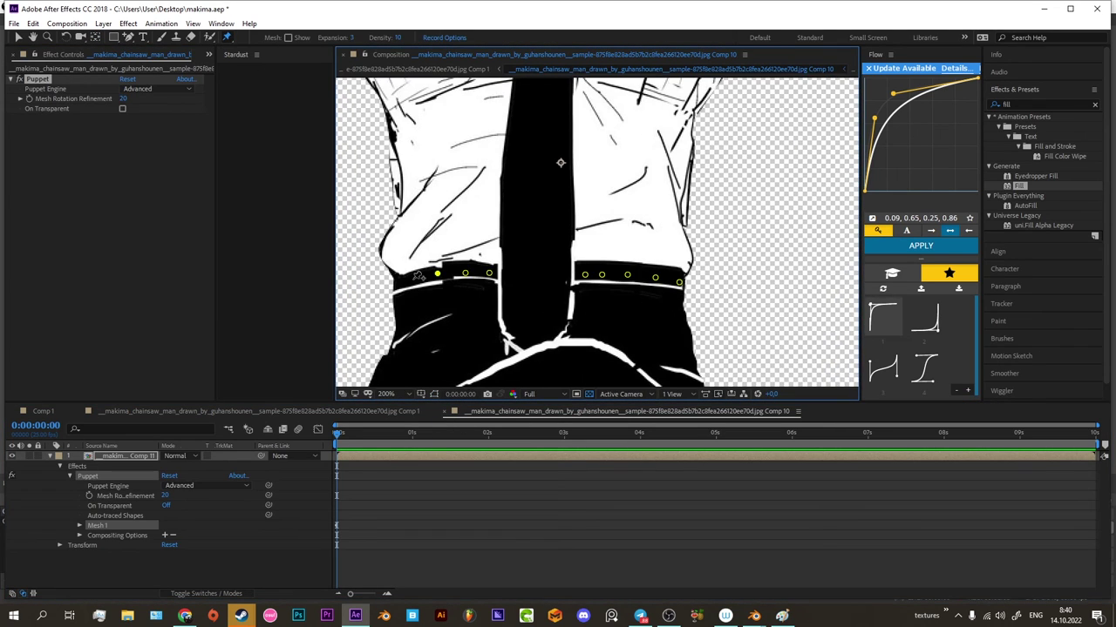
{"action": "scroll", "coordinate": [419, 275], "scroll_direction": "down", "scroll_amount": 2}
{"action": "left_click", "coordinate": [683, 236]}
{"action": "left_click", "coordinate": [516, 237]}
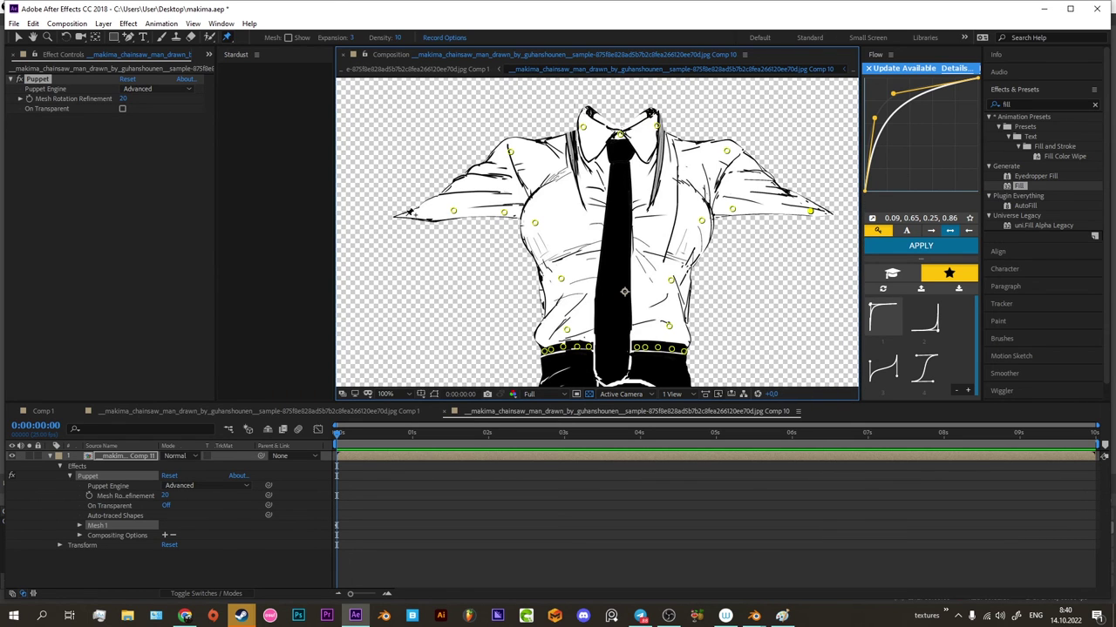
Drag the torso pins to pose the body and preview it in the main scene.
{"action": "left_click_drag", "start_coordinate": [410, 212], "coordinate": [408, 213]}
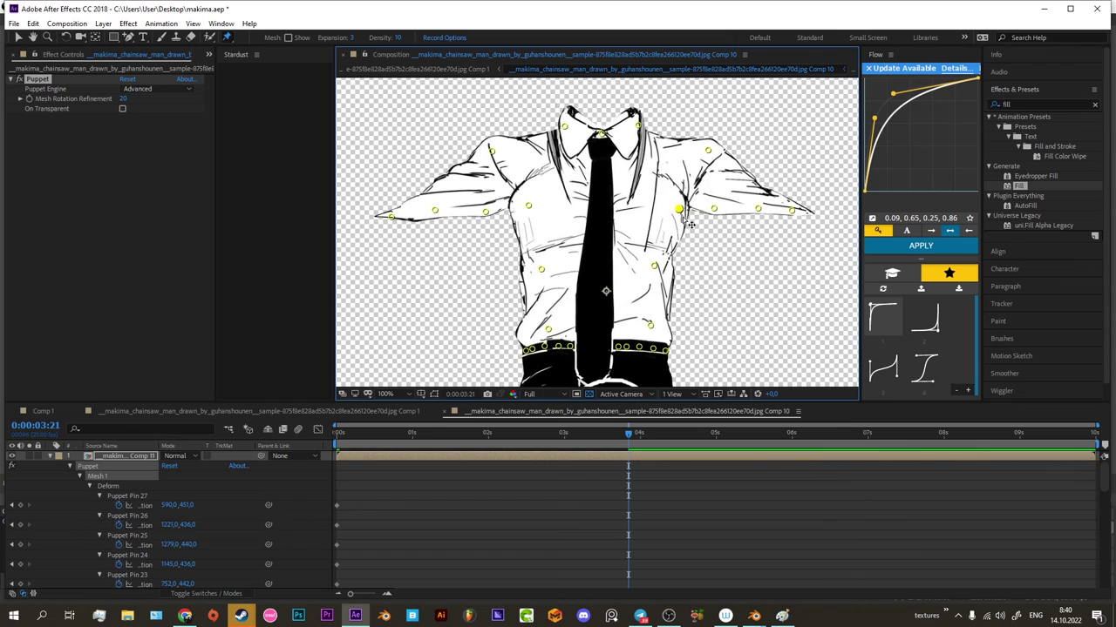
{"action": "scroll", "coordinate": [691, 225], "scroll_direction": "up", "scroll_amount": 2}
{"action": "scroll", "coordinate": [610, 349], "scroll_direction": "down", "scroll_amount": 4}
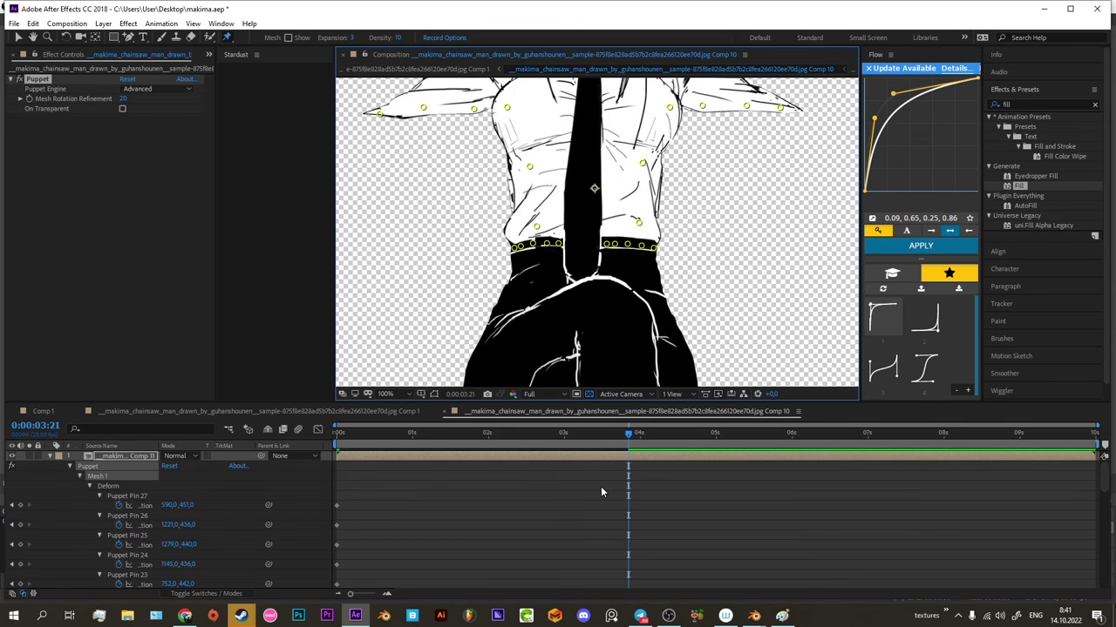
{"action": "left_click", "coordinate": [130, 411]}
{"action": "key", "text": "space"}
{"action": "left_click", "coordinate": [610, 410]}
Reveal the torso's animated pin keyframes and preview the torso animation from the start.
{"action": "key", "text": "u"}
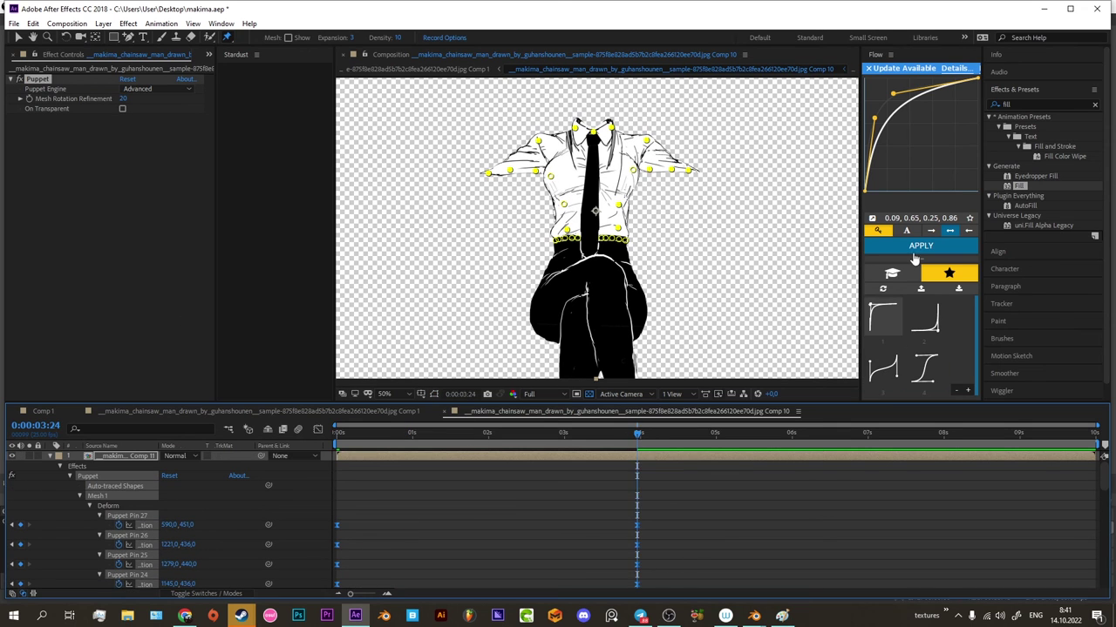
{"action": "left_click", "coordinate": [428, 479]}
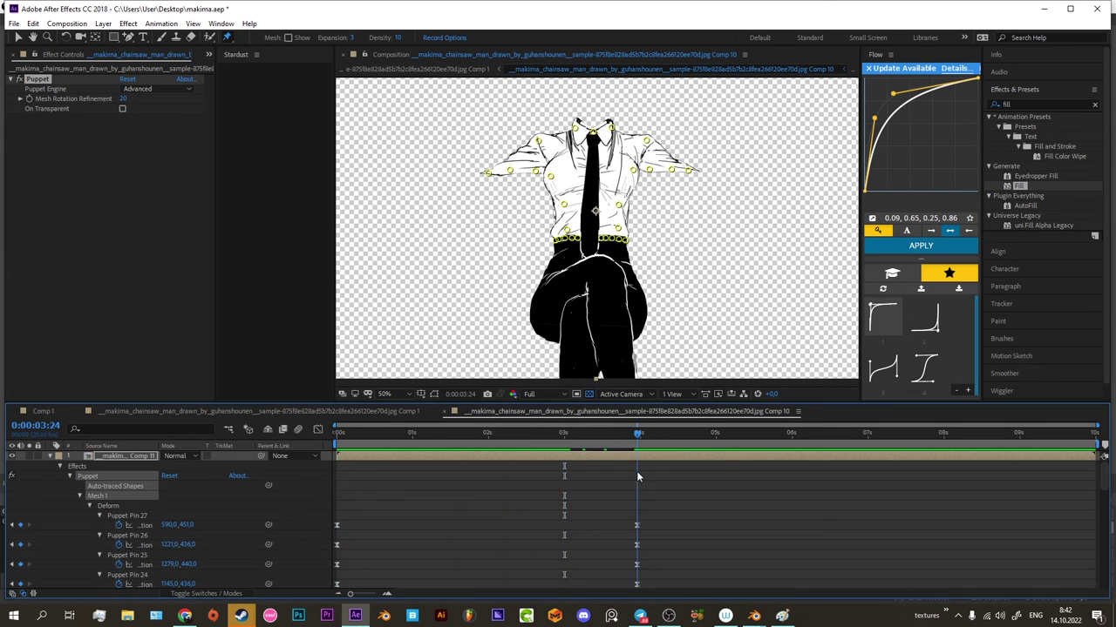
{"action": "key", "text": "Home"}
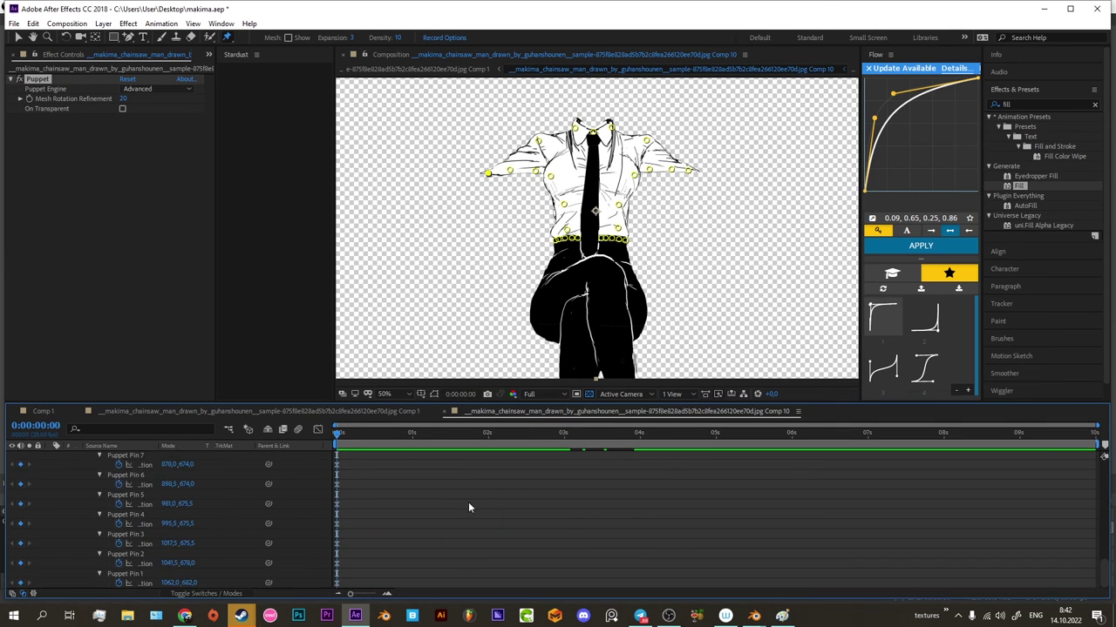
{"action": "scroll", "coordinate": [470, 503], "scroll_direction": "down", "scroll_amount": 10}
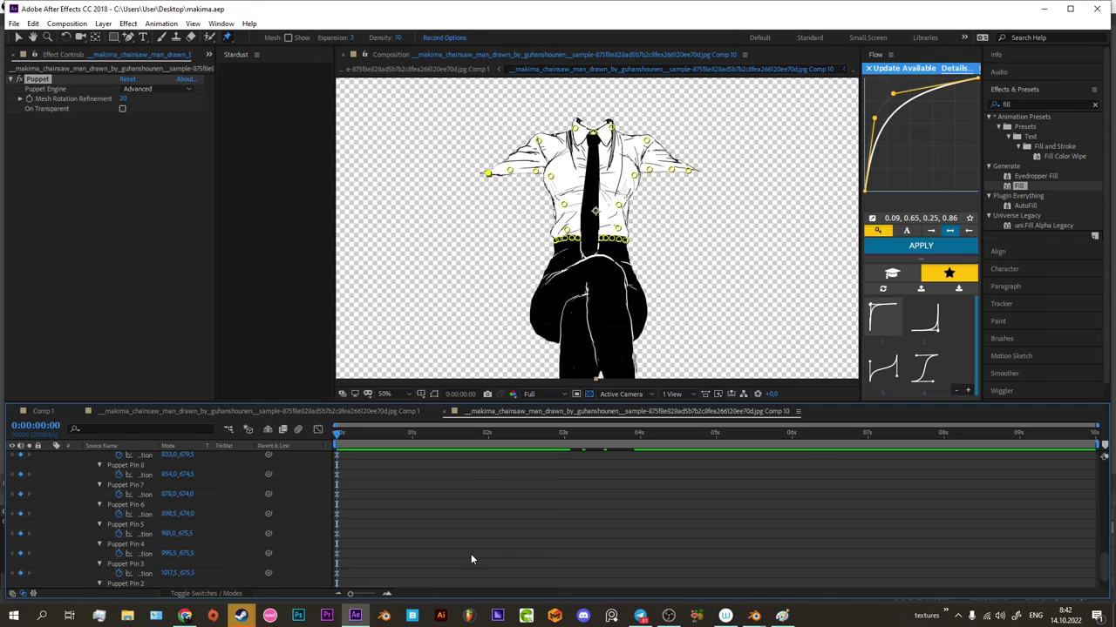
{"action": "scroll", "coordinate": [471, 554], "scroll_direction": "up", "scroll_amount": 10}
{"action": "key", "text": "space"}
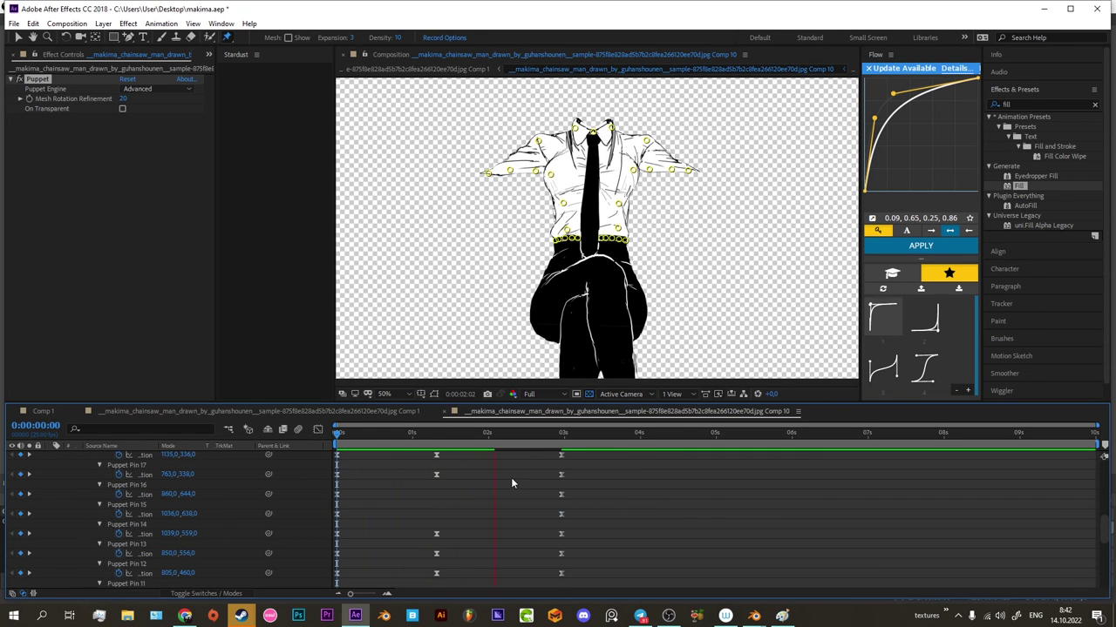
{"action": "key", "text": "shift+Escape"}
Step through the torso pin keyframes and preview, flipping between the body comp and main scene.
{"action": "left_click", "coordinate": [518, 445]}
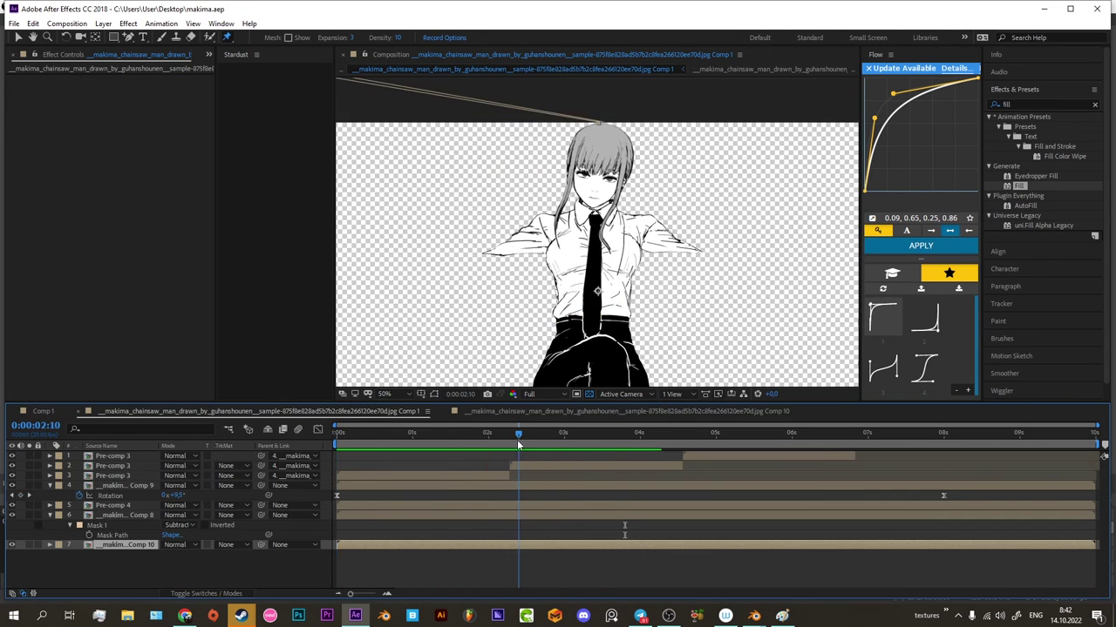
{"action": "key", "text": "shift+Escape"}
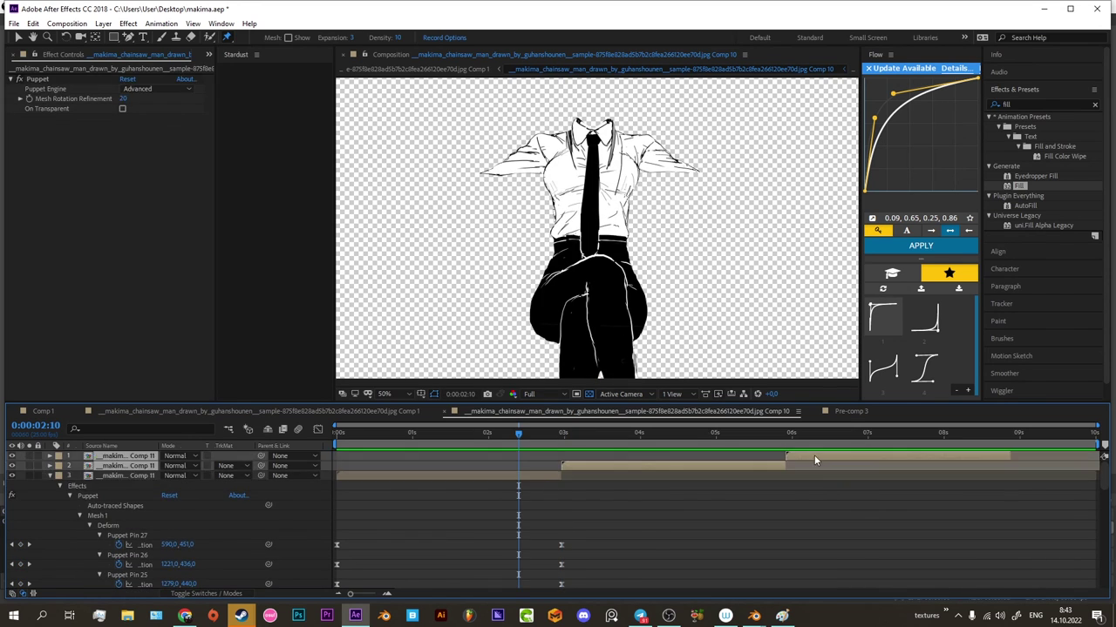
{"action": "left_click", "coordinate": [454, 495]}
{"action": "key", "text": "k"}
{"action": "scroll", "coordinate": [456, 523], "scroll_direction": "down", "scroll_amount": 3}
{"action": "key", "text": "space"}
{"action": "key", "text": "shift+Escape"}
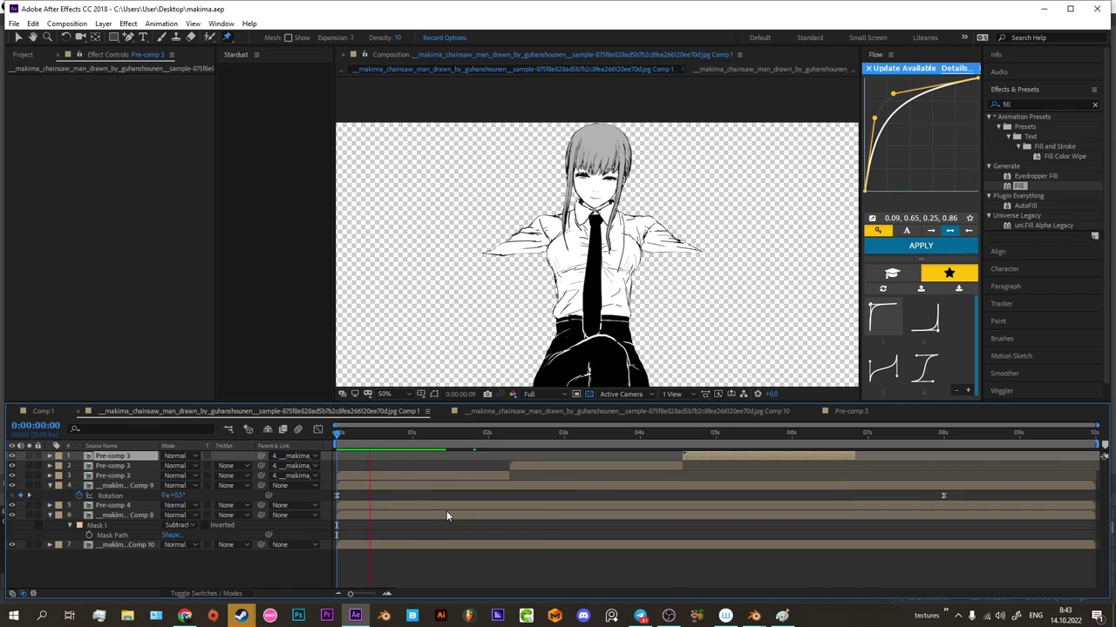
{"action": "key", "text": "shift+Escape"}
{"action": "key", "text": "shift+Escape"}
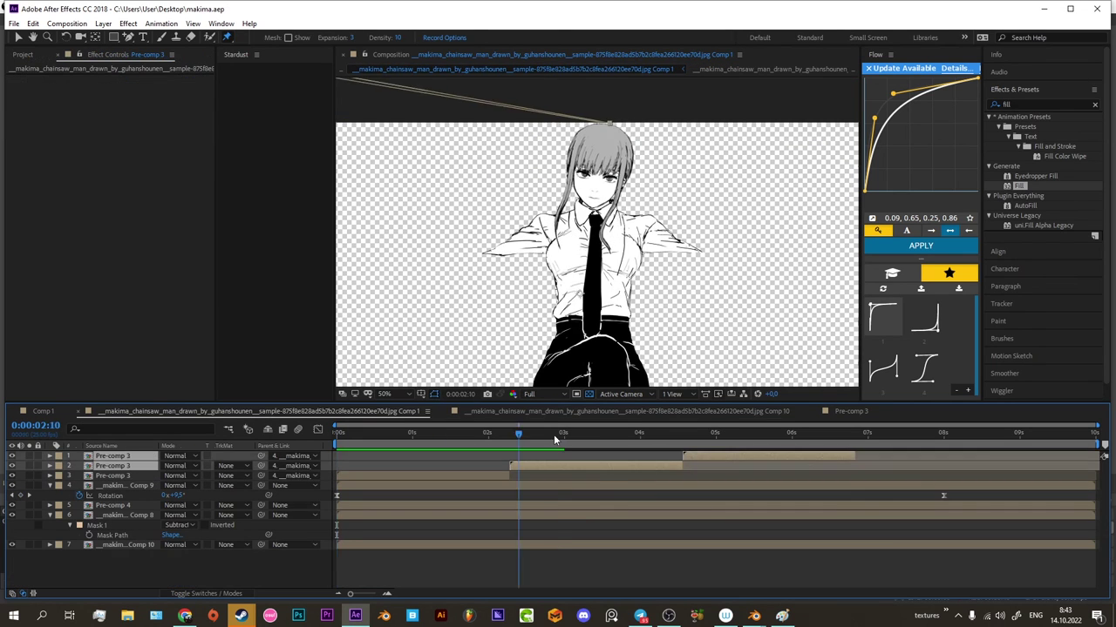
{"action": "key", "text": "space"}
{"action": "key", "text": "shift+Escape"}
{"action": "key", "text": "shift+Escape"}
Save the project and preview Comp 1 around the keyframe at 0:00:05:05.
{"action": "key", "text": "ctrl+s"}
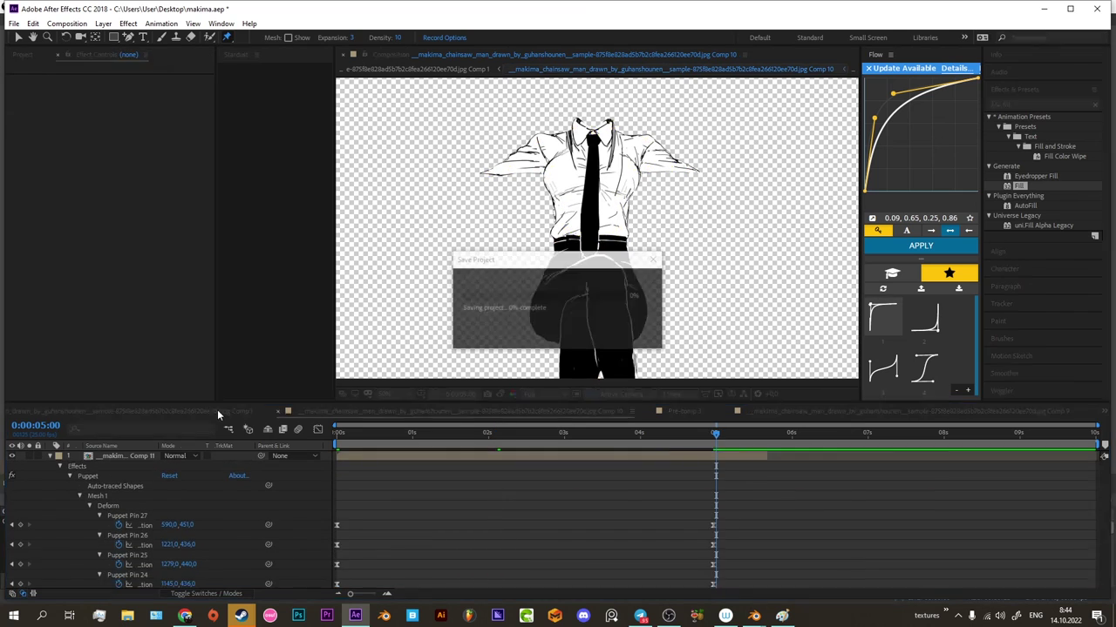
{"action": "left_click", "coordinate": [218, 415]}
{"action": "left_click", "coordinate": [853, 451]}
{"action": "key", "text": "space"}
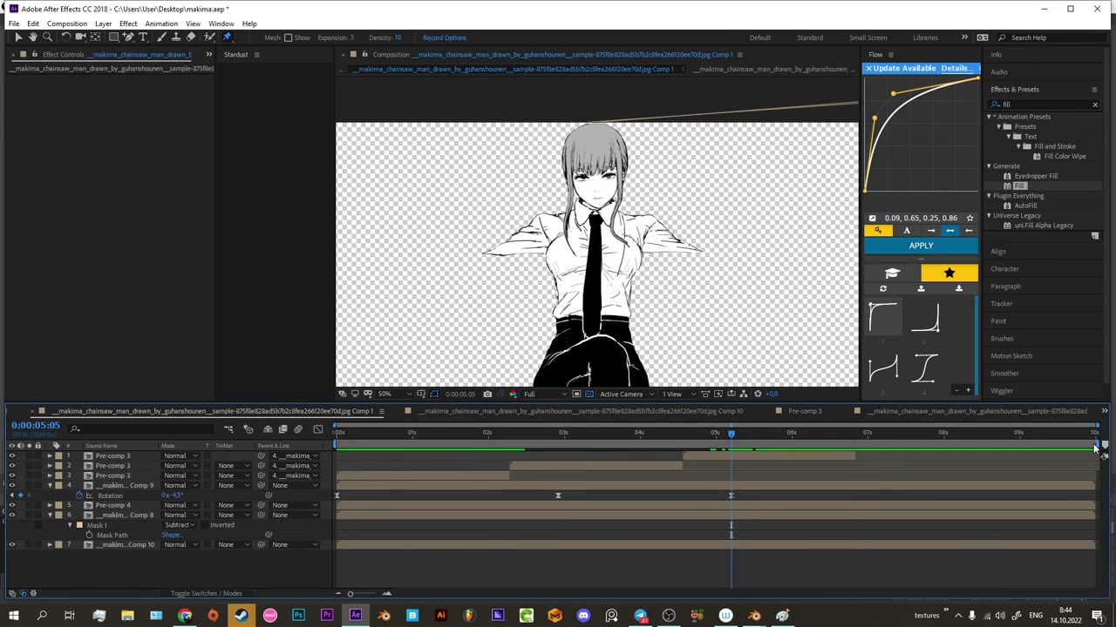
Delete Comp 9's Rotation keyframe at 0:00:02:23 and cache a new preview.
{"action": "scroll", "coordinate": [443, 552], "scroll_direction": "up", "scroll_amount": 3}
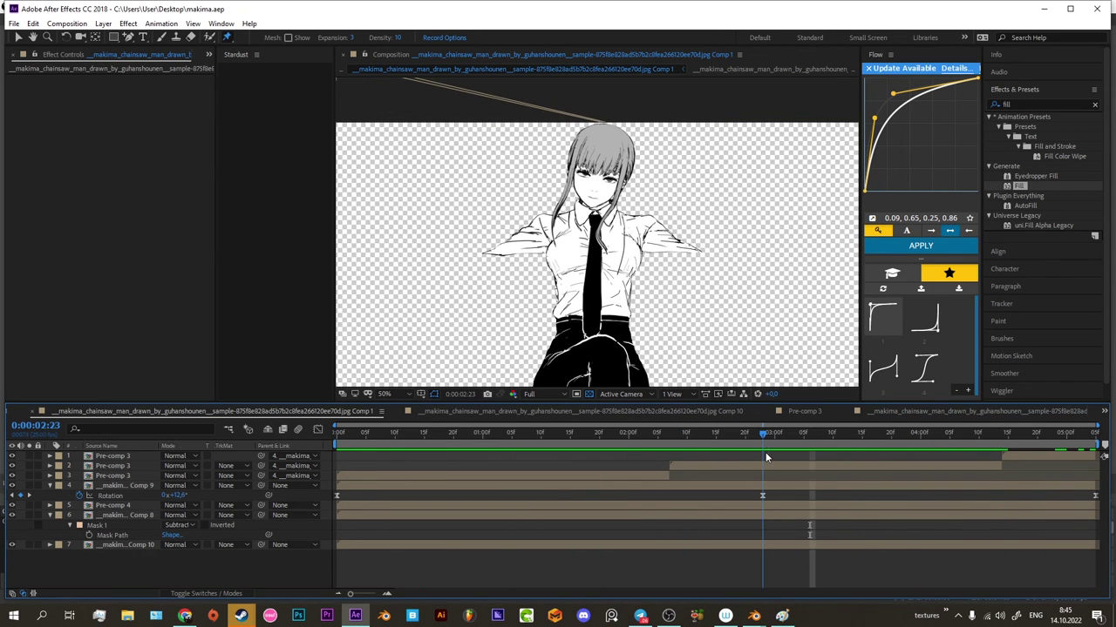
{"action": "left_click_drag", "start_coordinate": [777, 501], "coordinate": [393, 520]}
{"action": "key", "text": "Delete"}
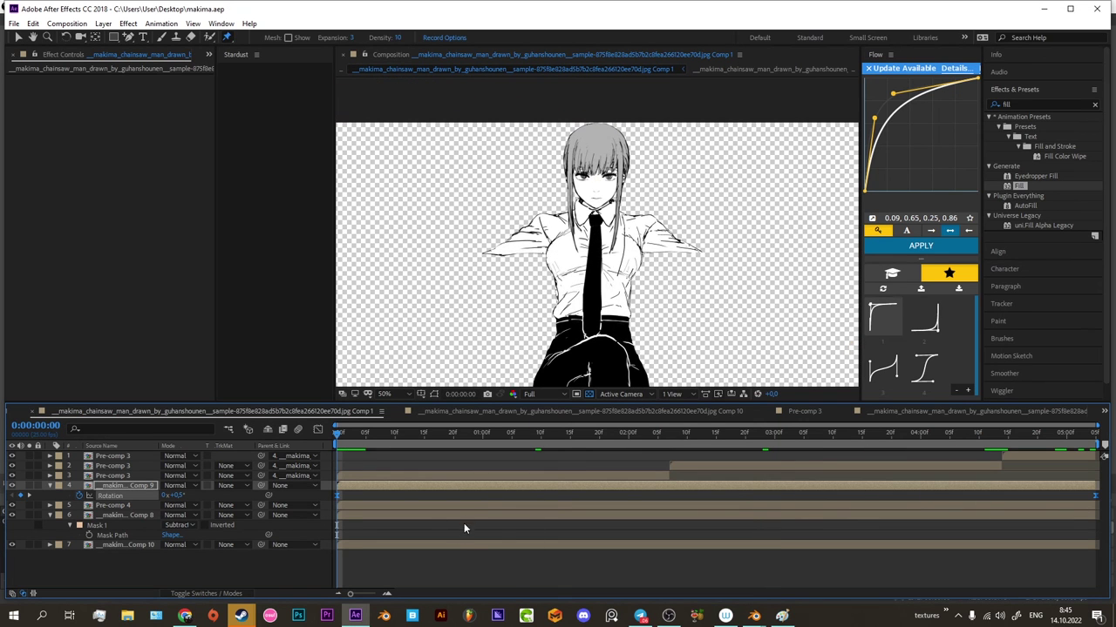
{"action": "left_click", "coordinate": [454, 553]}
{"action": "key", "text": "space"}
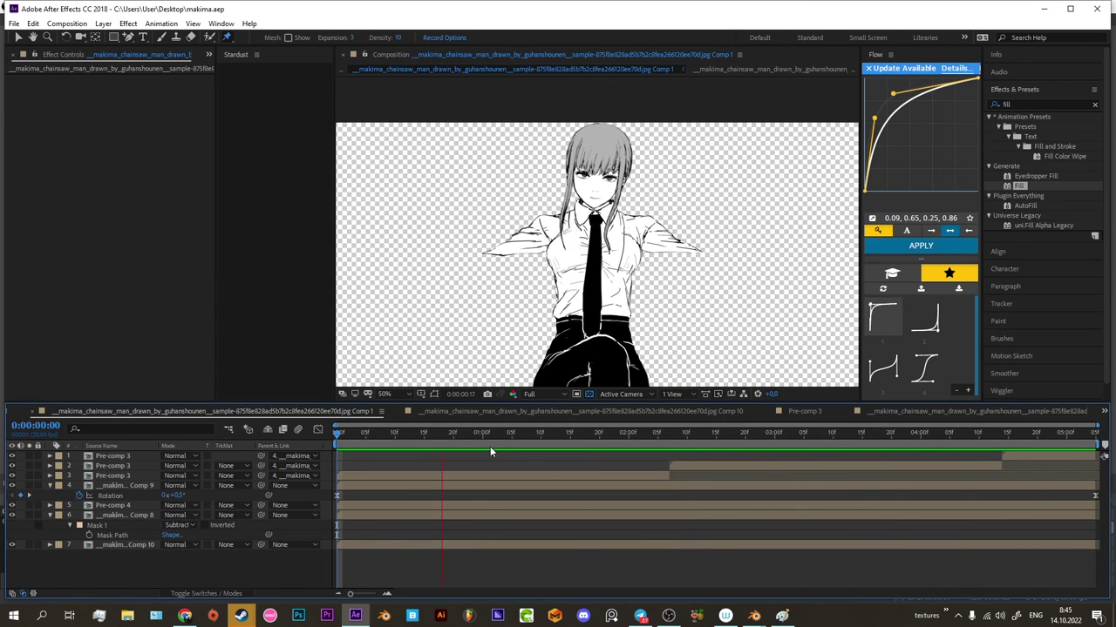
Close the extra timelines in Comp 1 and reset the figure layer's Position to 954,540.
{"action": "left_click", "coordinate": [77, 410]}
{"action": "left_click", "coordinate": [79, 409]}
{"action": "left_click", "coordinate": [79, 410]}
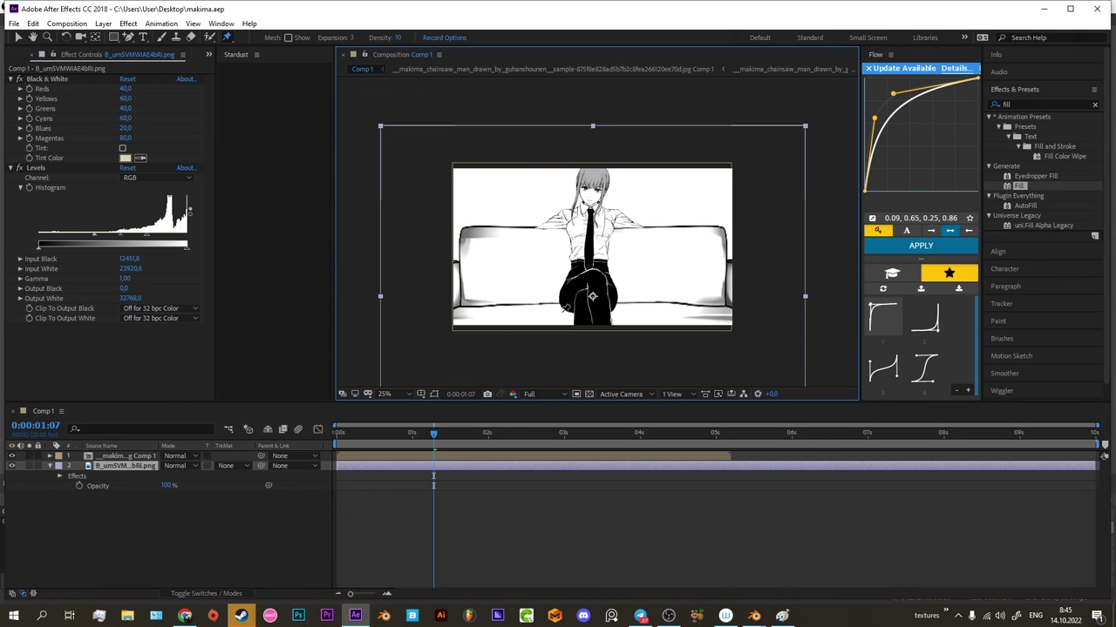
{"action": "key", "text": "space"}
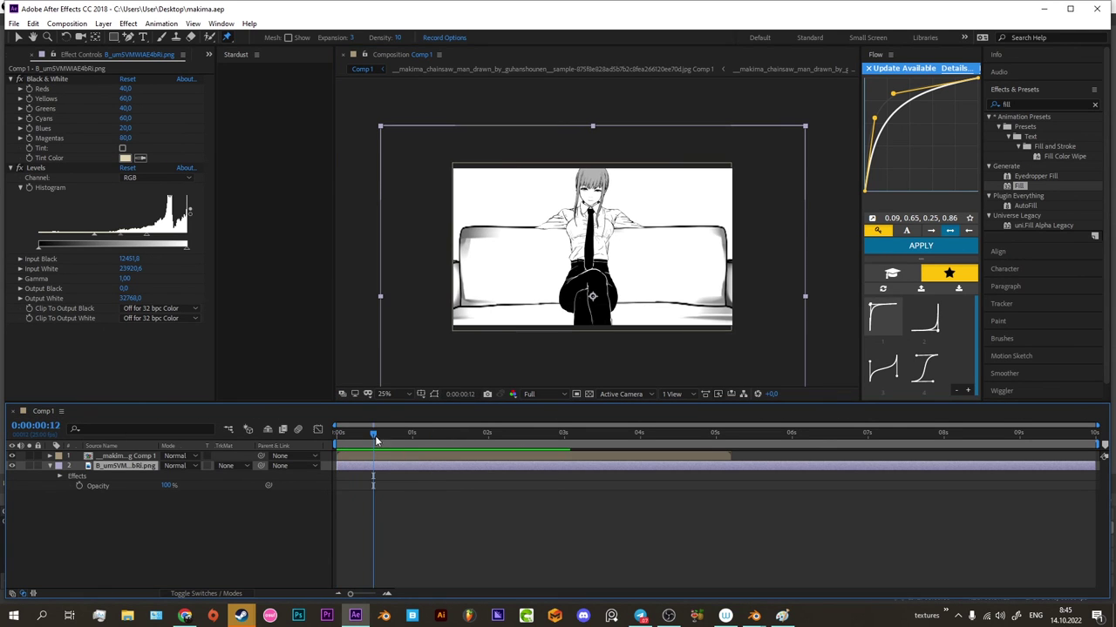
{"action": "left_click", "coordinate": [366, 457]}
{"action": "key", "text": "p"}
{"action": "left_click_drag", "start_coordinate": [193, 464], "coordinate": [157, 464]}
Trim the couch background's end to the figure's length and pre-compose both layers into Pre-comp 5.
{"action": "left_click", "coordinate": [445, 471], "text": "ctrl"}
{"action": "left_click", "coordinate": [730, 435]}
{"action": "key", "text": "alt+bracketright"}
{"action": "key", "text": "Home"}
{"action": "left_click", "coordinate": [700, 455]}
{"action": "left_click", "coordinate": [699, 475], "text": "ctrl"}
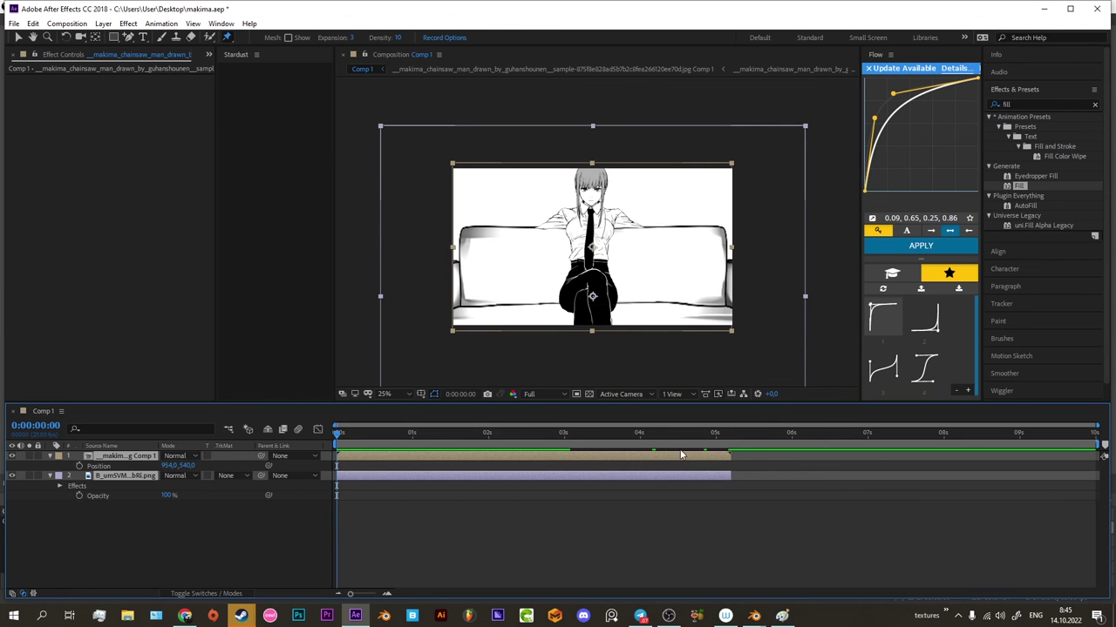
{"action": "key", "text": "ctrl+shift+c"}
Create Pre-comp 5 and shrink it to 81% scale, showing the switches columns.
{"action": "left_click", "coordinate": [788, 318]}
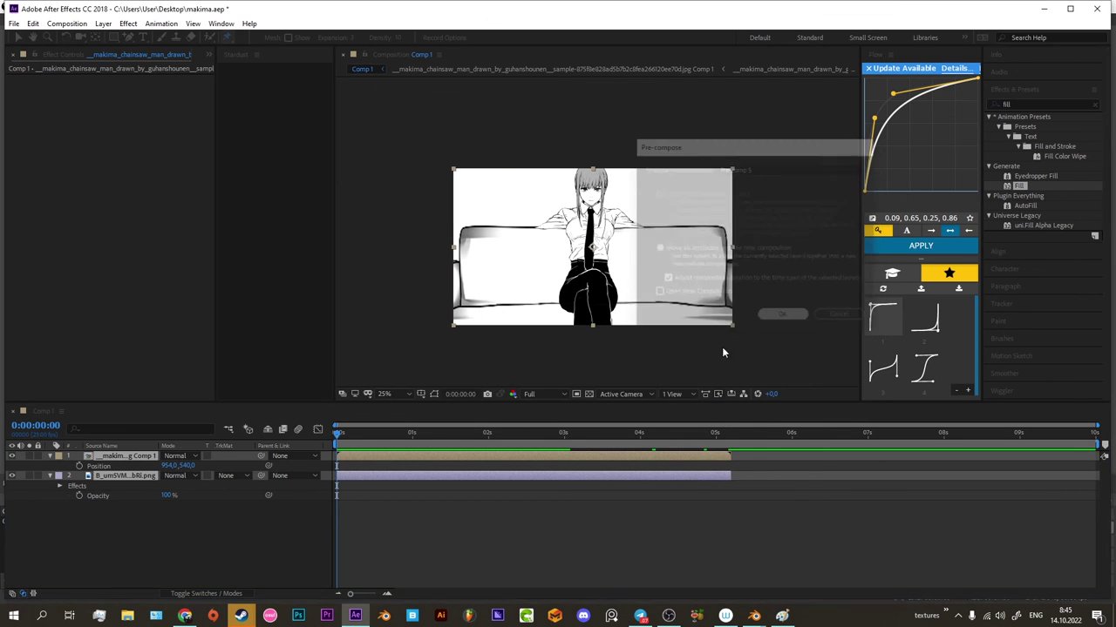
{"action": "left_click_drag", "start_coordinate": [192, 465], "coordinate": [175, 466]}
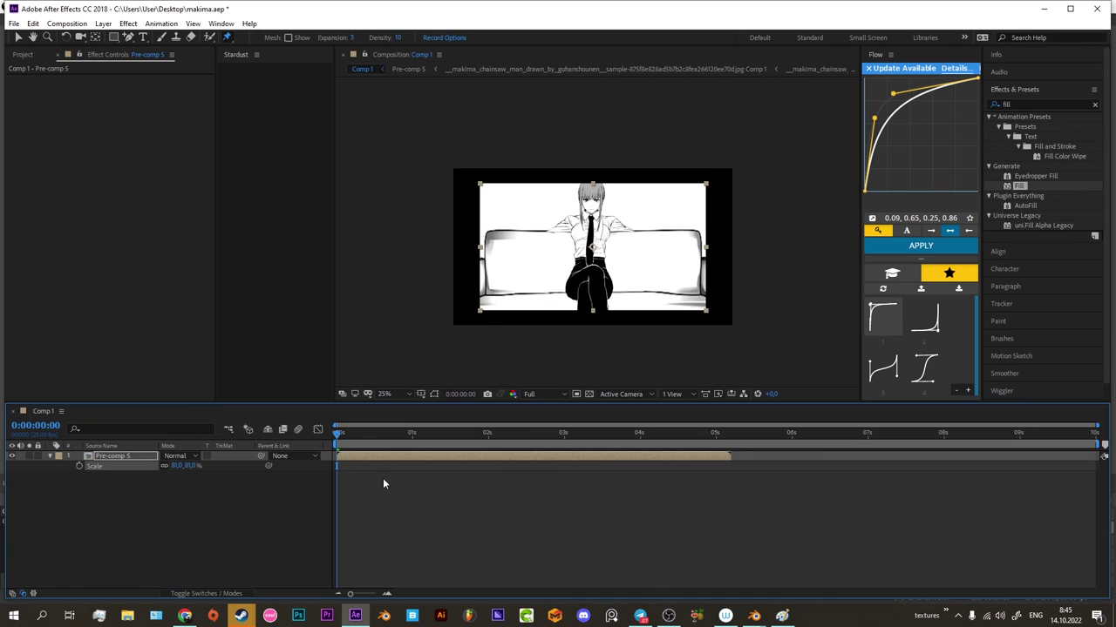
{"action": "key", "text": "F4"}
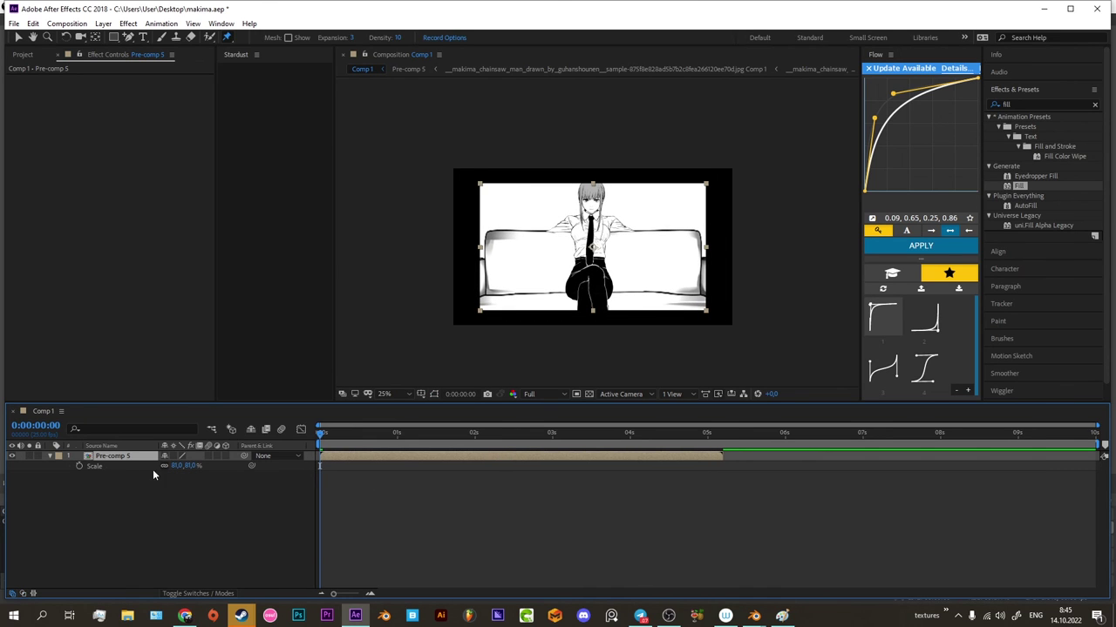
{"action": "left_click", "coordinate": [391, 475]}
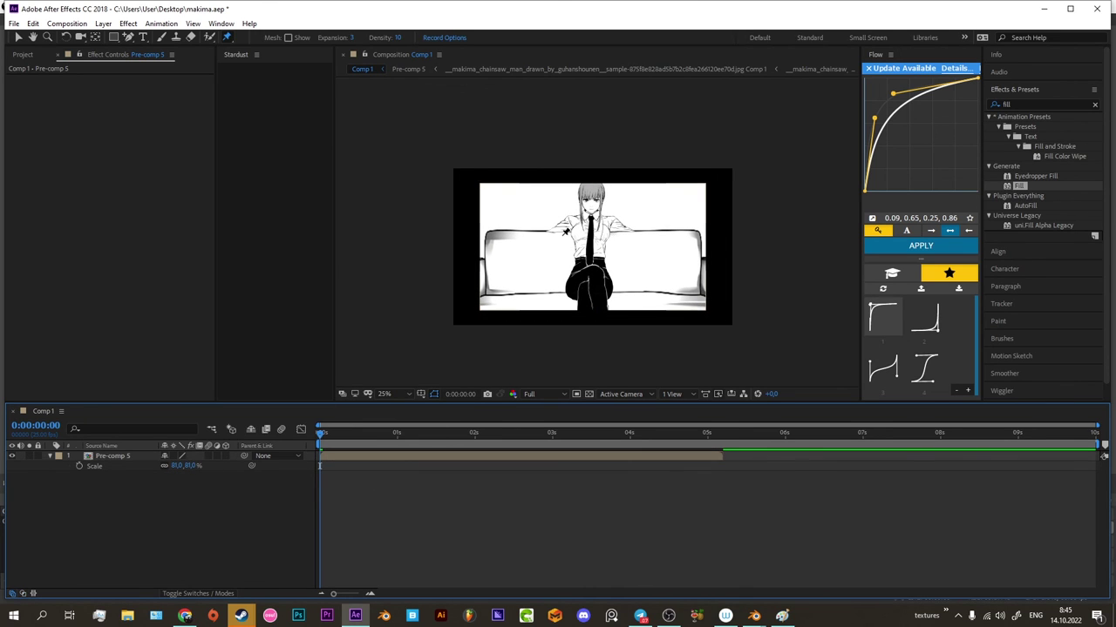
Turn on Collapse Transformations for Pre-comp 5.
{"action": "left_click_drag", "start_coordinate": [565, 231], "coordinate": [588, 233]}
{"action": "key", "text": "v"}
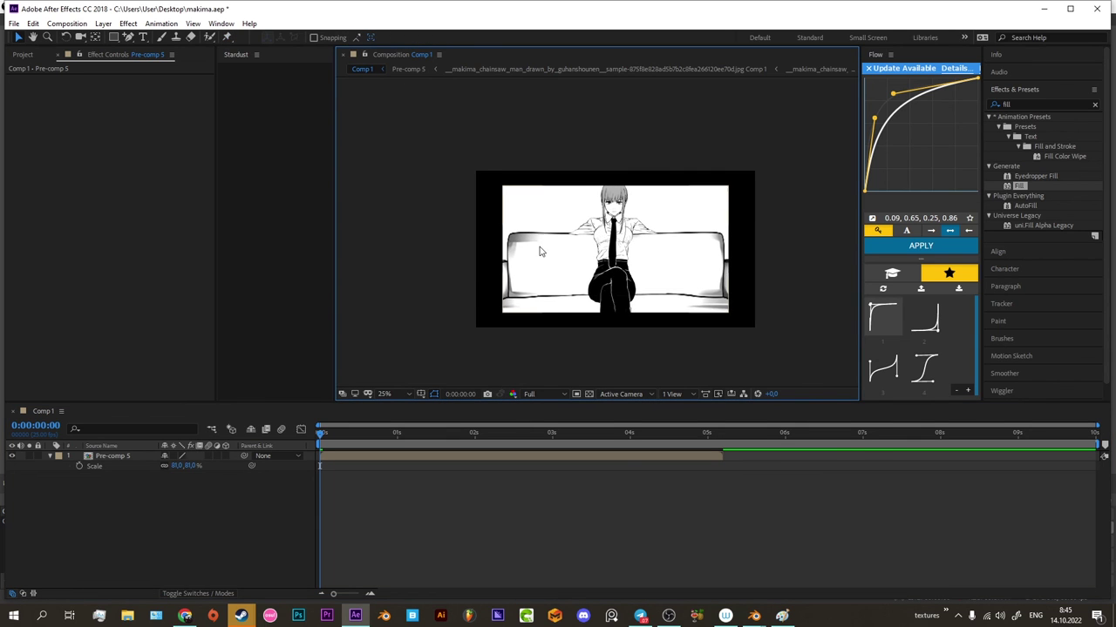
{"action": "scroll", "coordinate": [527, 262], "scroll_direction": "up", "scroll_amount": 4}
{"action": "scroll", "coordinate": [515, 290], "scroll_direction": "down", "scroll_amount": 2}
{"action": "left_click_drag", "start_coordinate": [516, 290], "coordinate": [502, 276]}
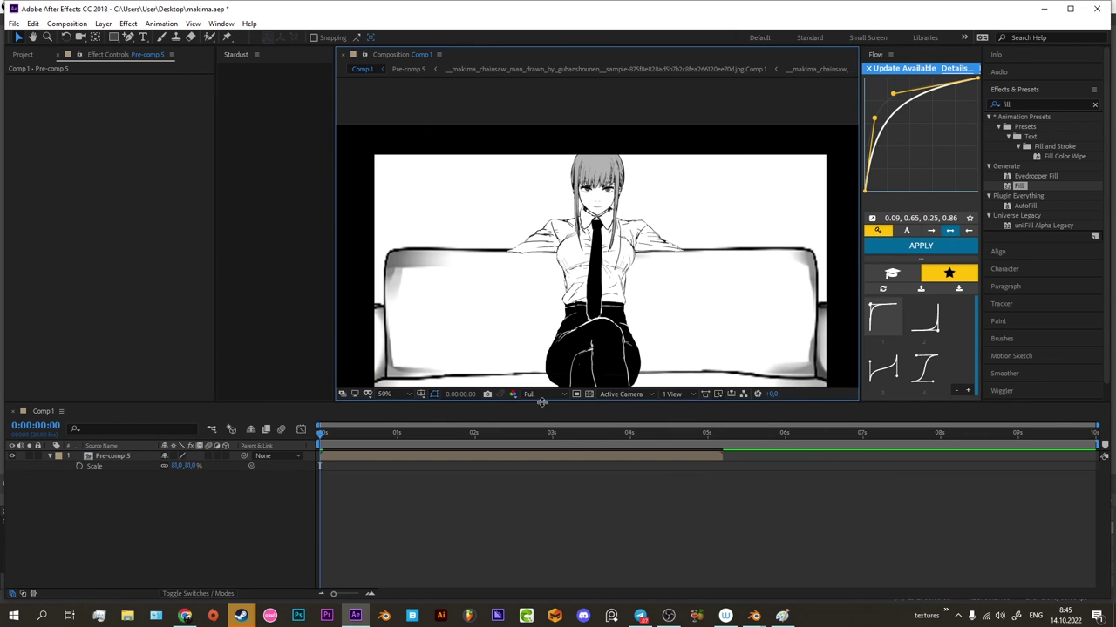
{"action": "left_click", "coordinate": [592, 455]}
{"action": "left_click", "coordinate": [174, 455]}
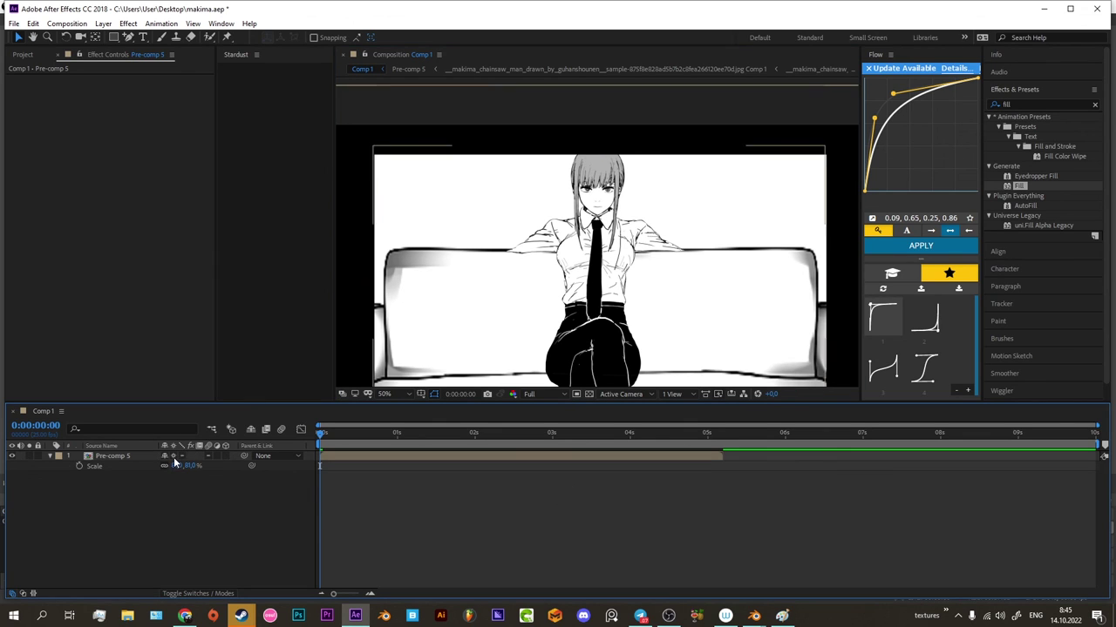
Zoom the view to 25% and move Pre-comp 5 down by adjusting its Position.
{"action": "key", "text": "comma"}
{"action": "key", "text": "comma"}
{"action": "key", "text": "comma"}
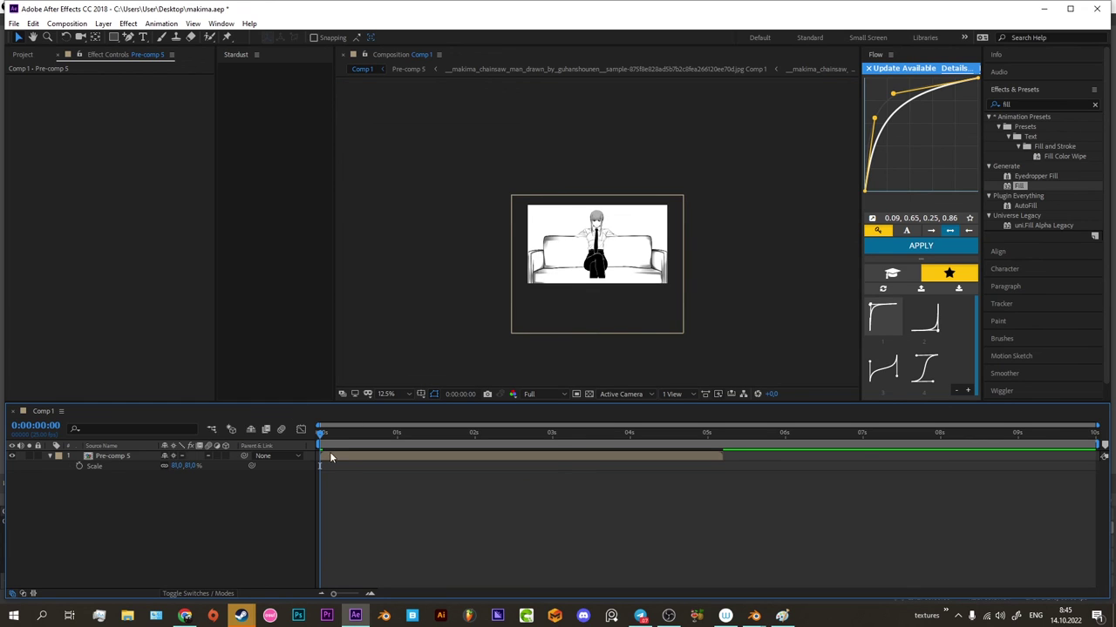
{"action": "key", "text": "period"}
{"action": "left_click", "coordinate": [370, 455]}
{"action": "key", "text": "p"}
{"action": "left_click", "coordinate": [201, 469]}
{"action": "left_click_drag", "start_coordinate": [240, 459], "coordinate": [261, 460]}
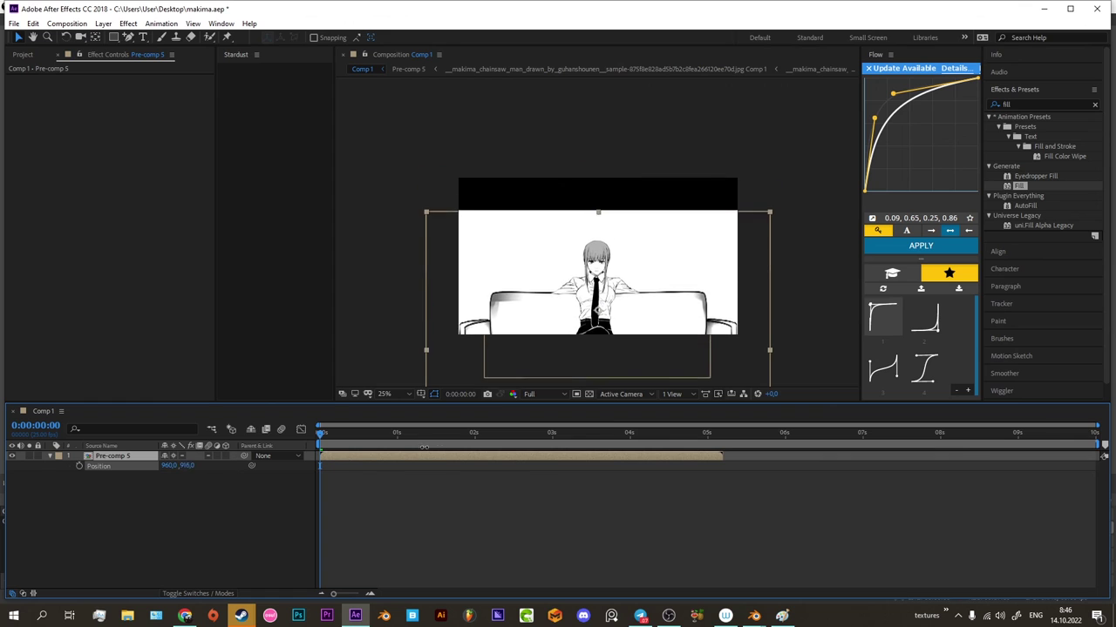
Enlarge Pre-comp 5 to 145% and preview the Position and Rotation swing-out animation.
{"action": "key", "text": "s"}
{"action": "left_click_drag", "start_coordinate": [179, 467], "coordinate": [193, 464]}
{"action": "key", "text": "u"}
{"action": "key", "text": "space"}
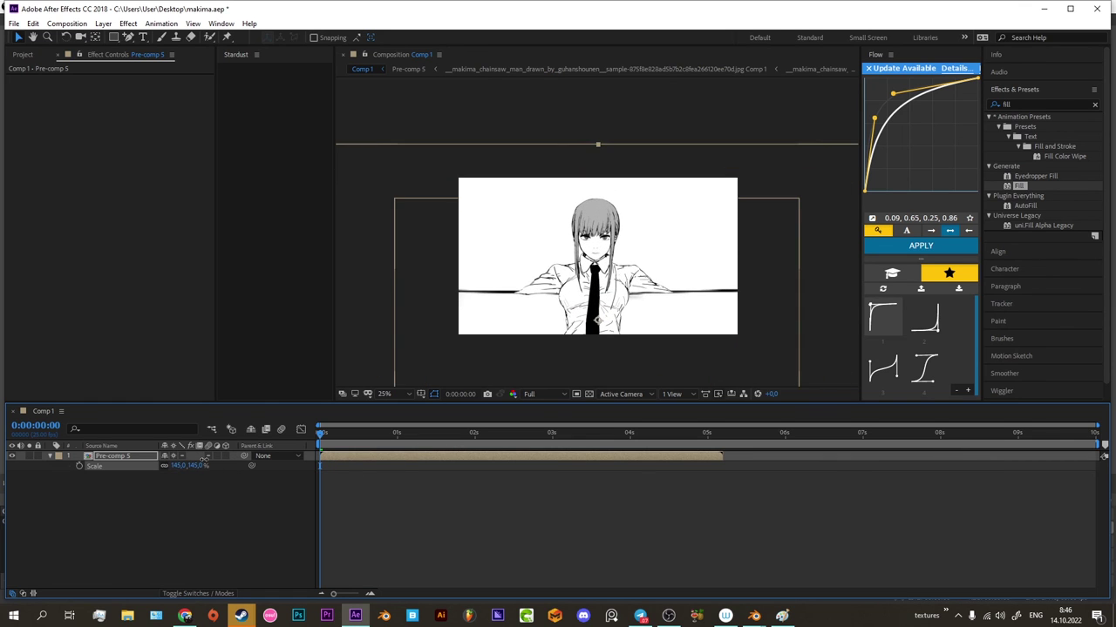
{"action": "left_click", "coordinate": [479, 499]}
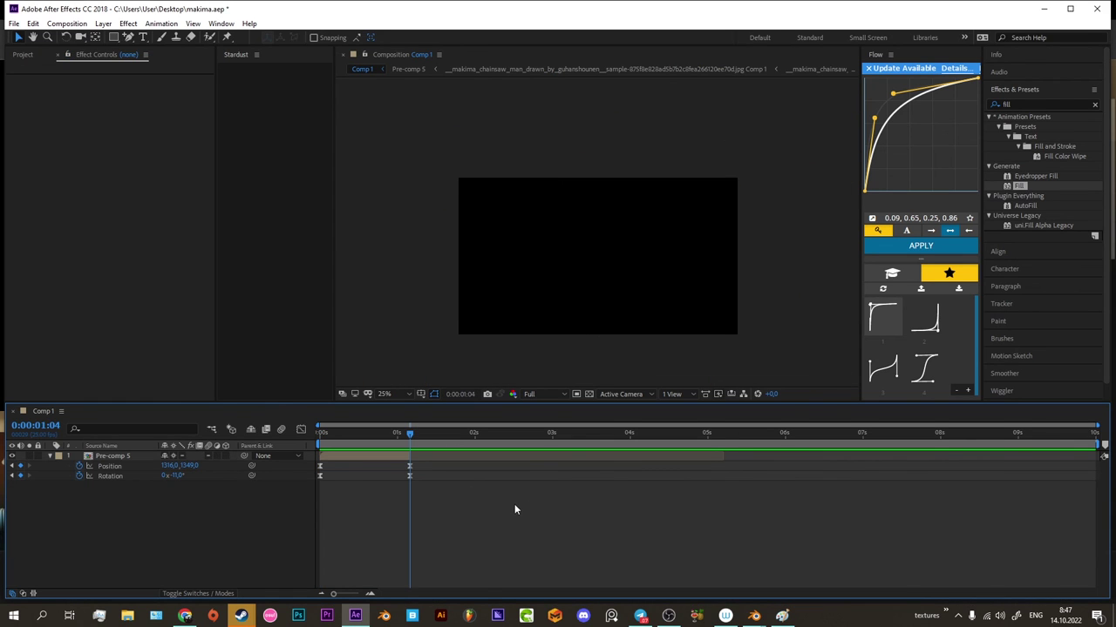